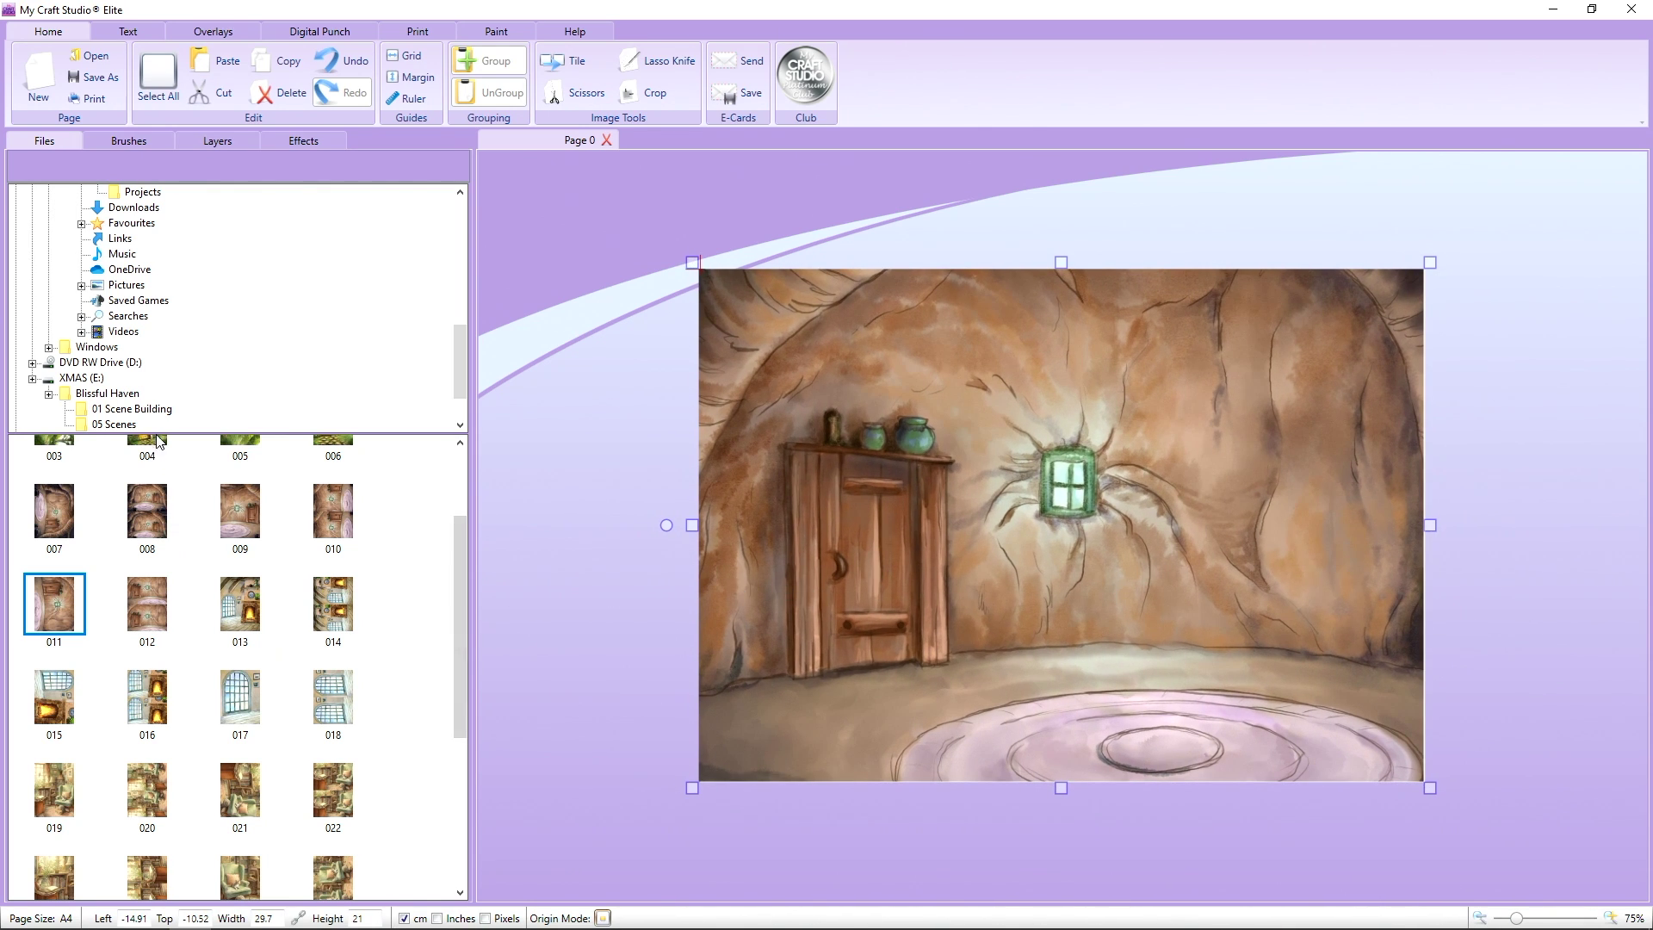
- Add the Light My Fire V2 and Light My Fire V1 fireplaces from the 01 Scene Building folder to the page
{"action": "left_click", "coordinate": [158, 409]}
{"action": "scroll", "coordinate": [191, 630], "scroll_direction": "down", "scroll_amount": 6}
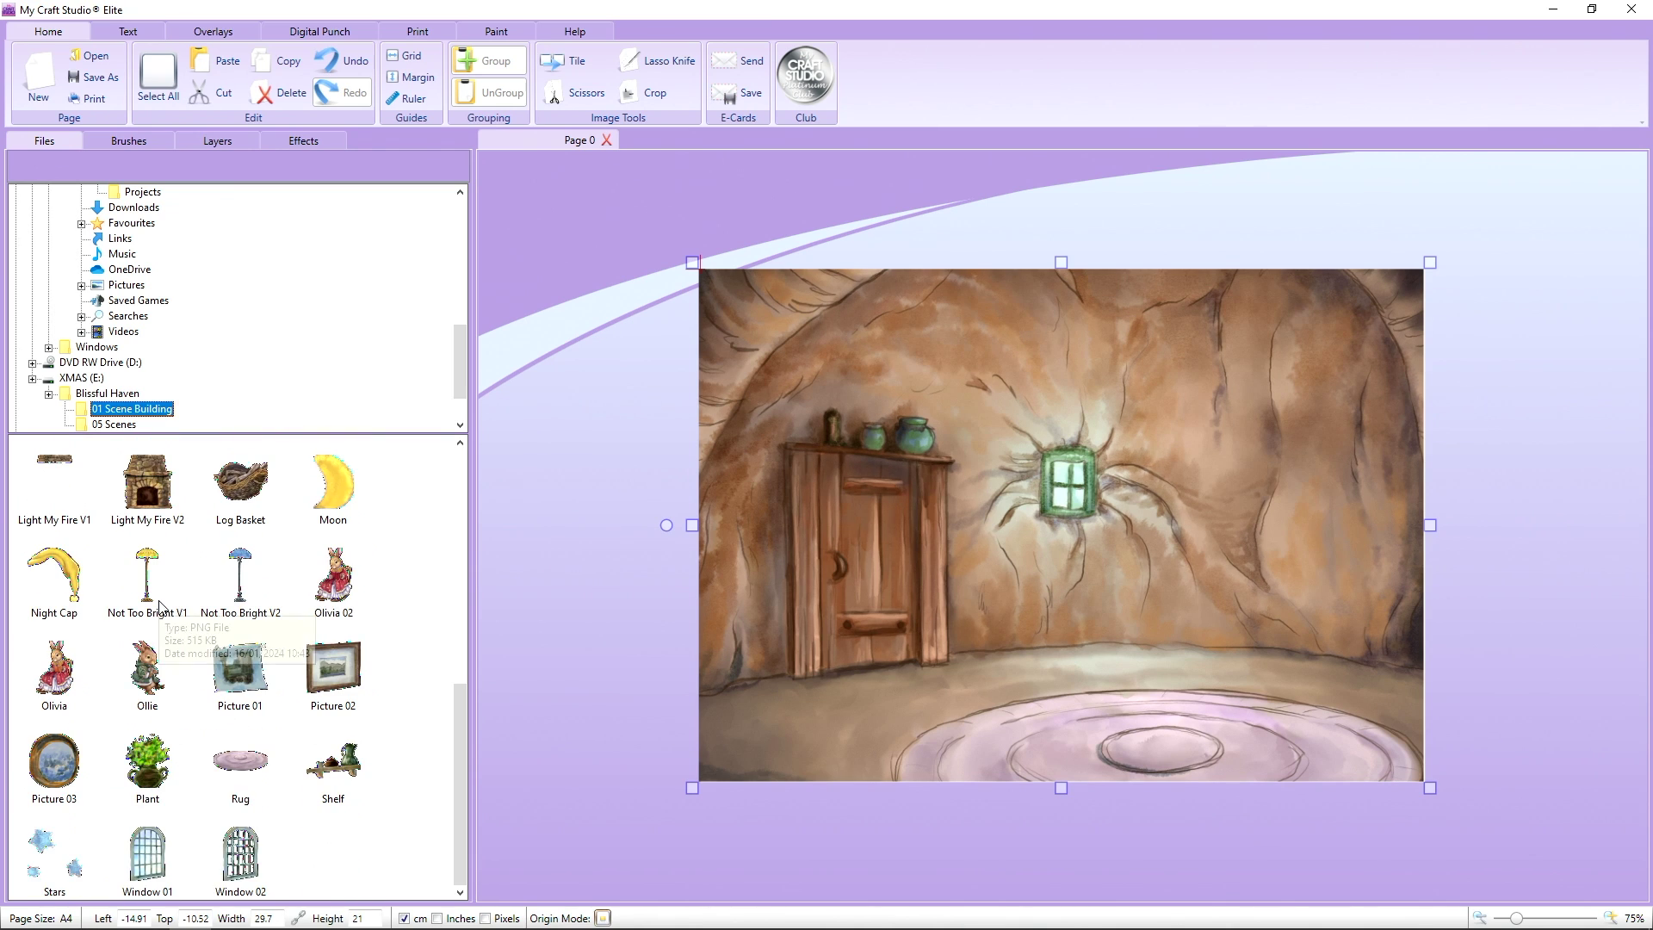
{"action": "scroll", "coordinate": [163, 607], "scroll_direction": "up", "scroll_amount": 6}
{"action": "scroll", "coordinate": [167, 608], "scroll_direction": "down", "scroll_amount": 6}
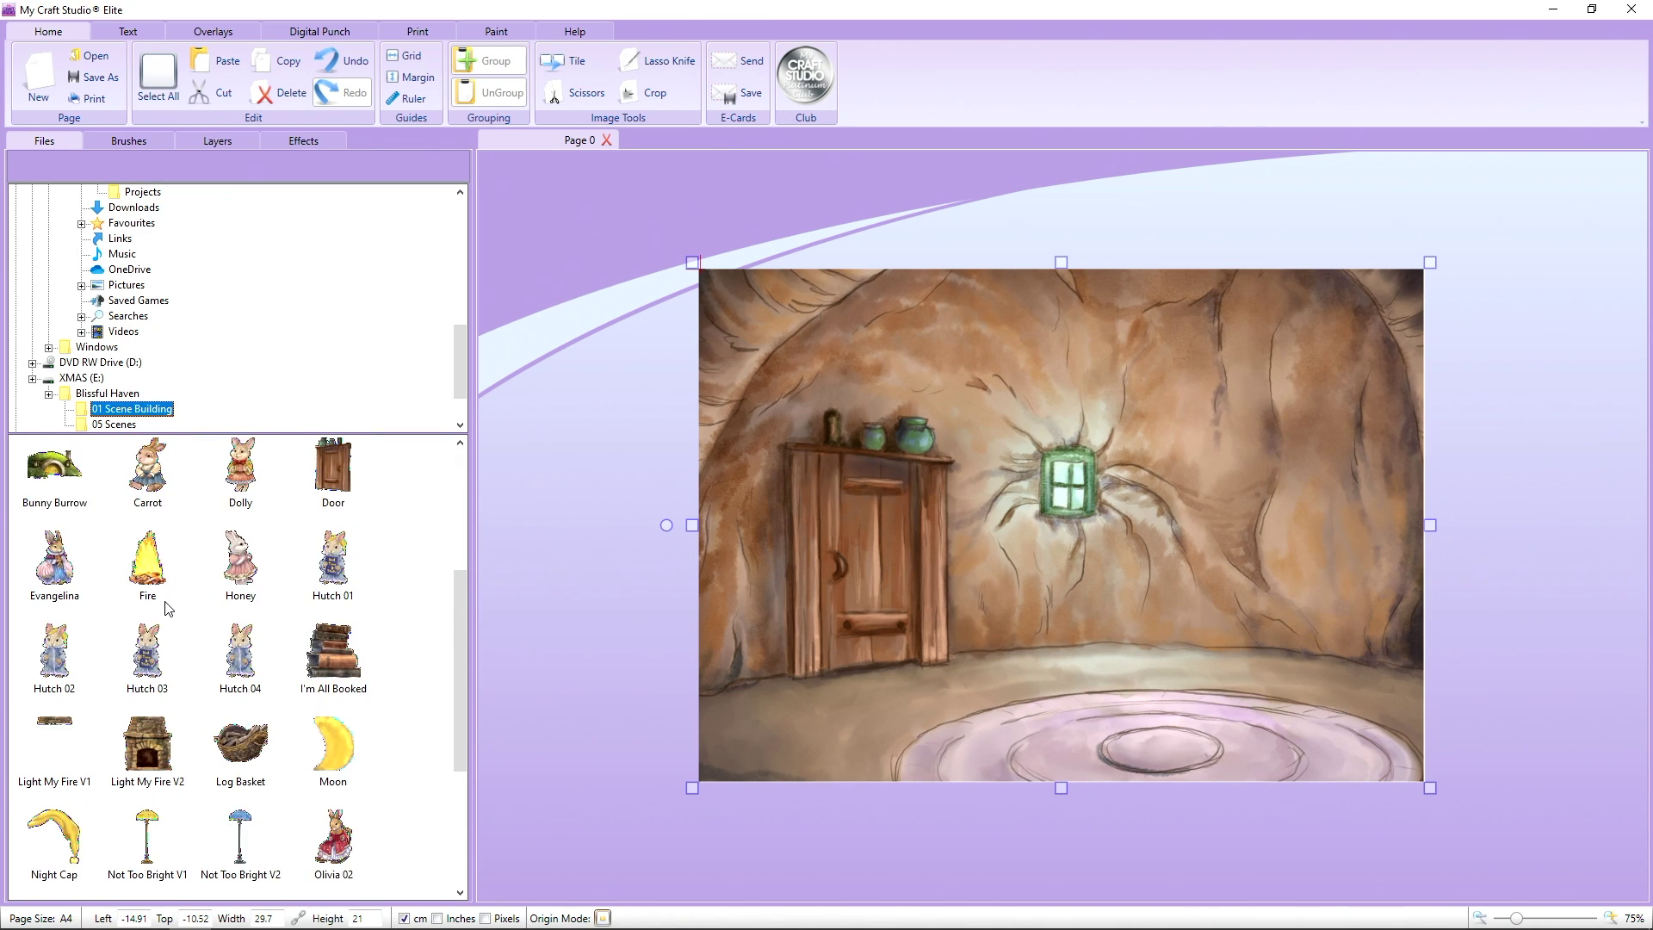
{"action": "left_click_drag", "start_coordinate": [147, 482], "coordinate": [1018, 571]}
{"action": "left_click_drag", "start_coordinate": [1083, 708], "coordinate": [1085, 708]}
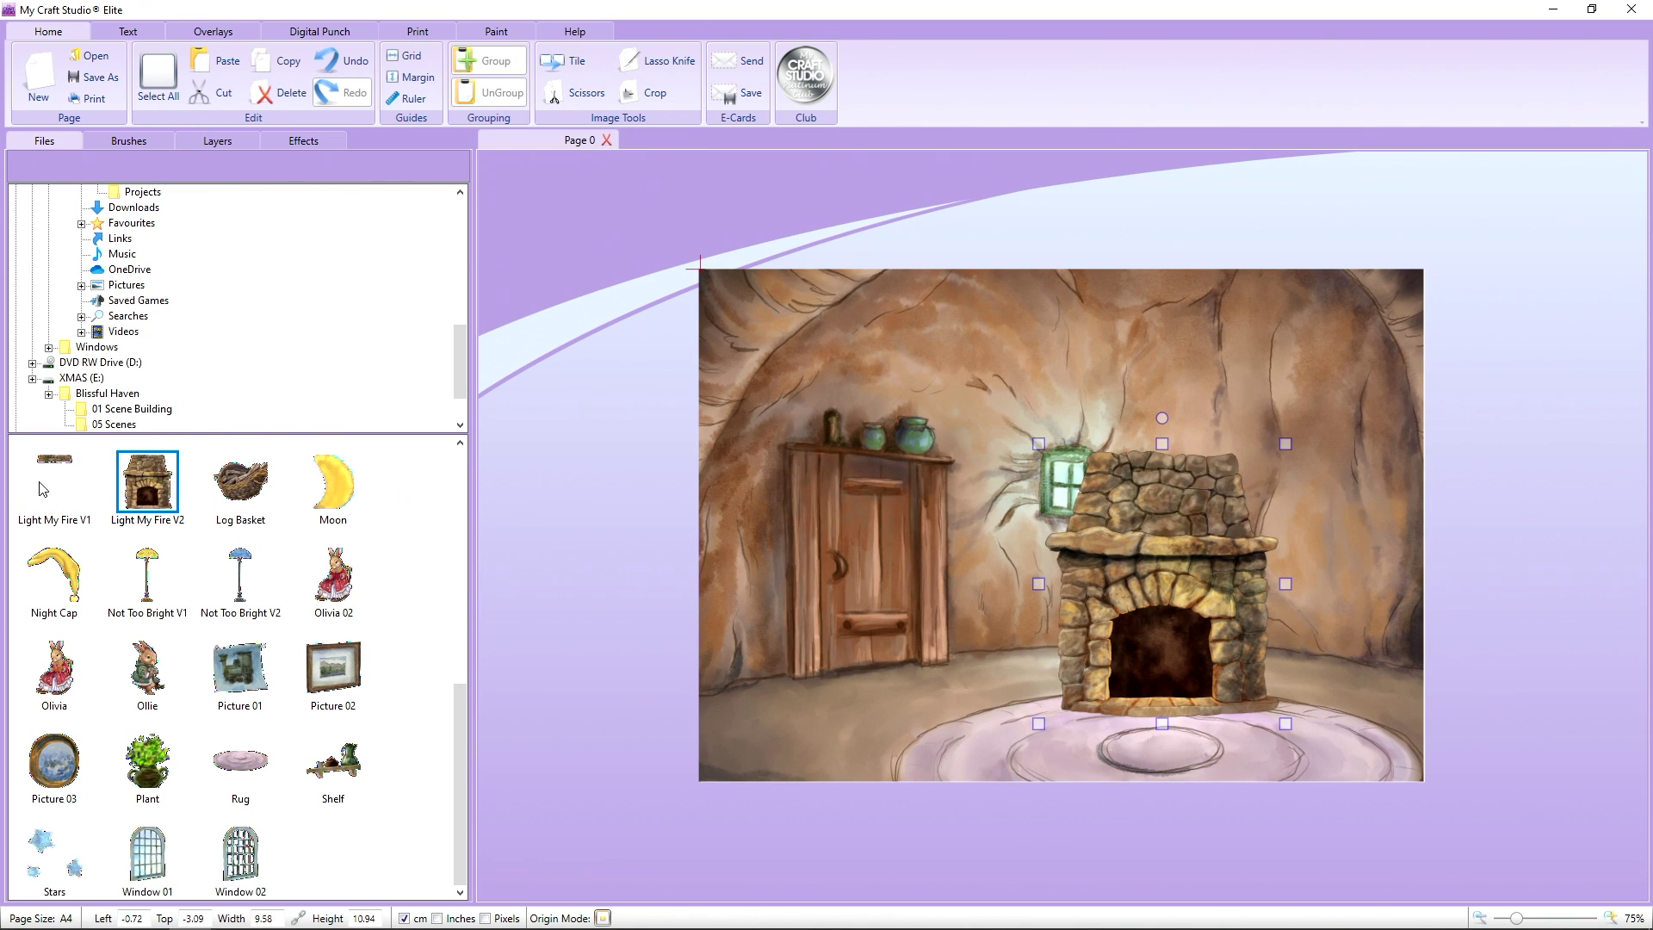
{"action": "left_click_drag", "start_coordinate": [42, 489], "coordinate": [803, 551]}
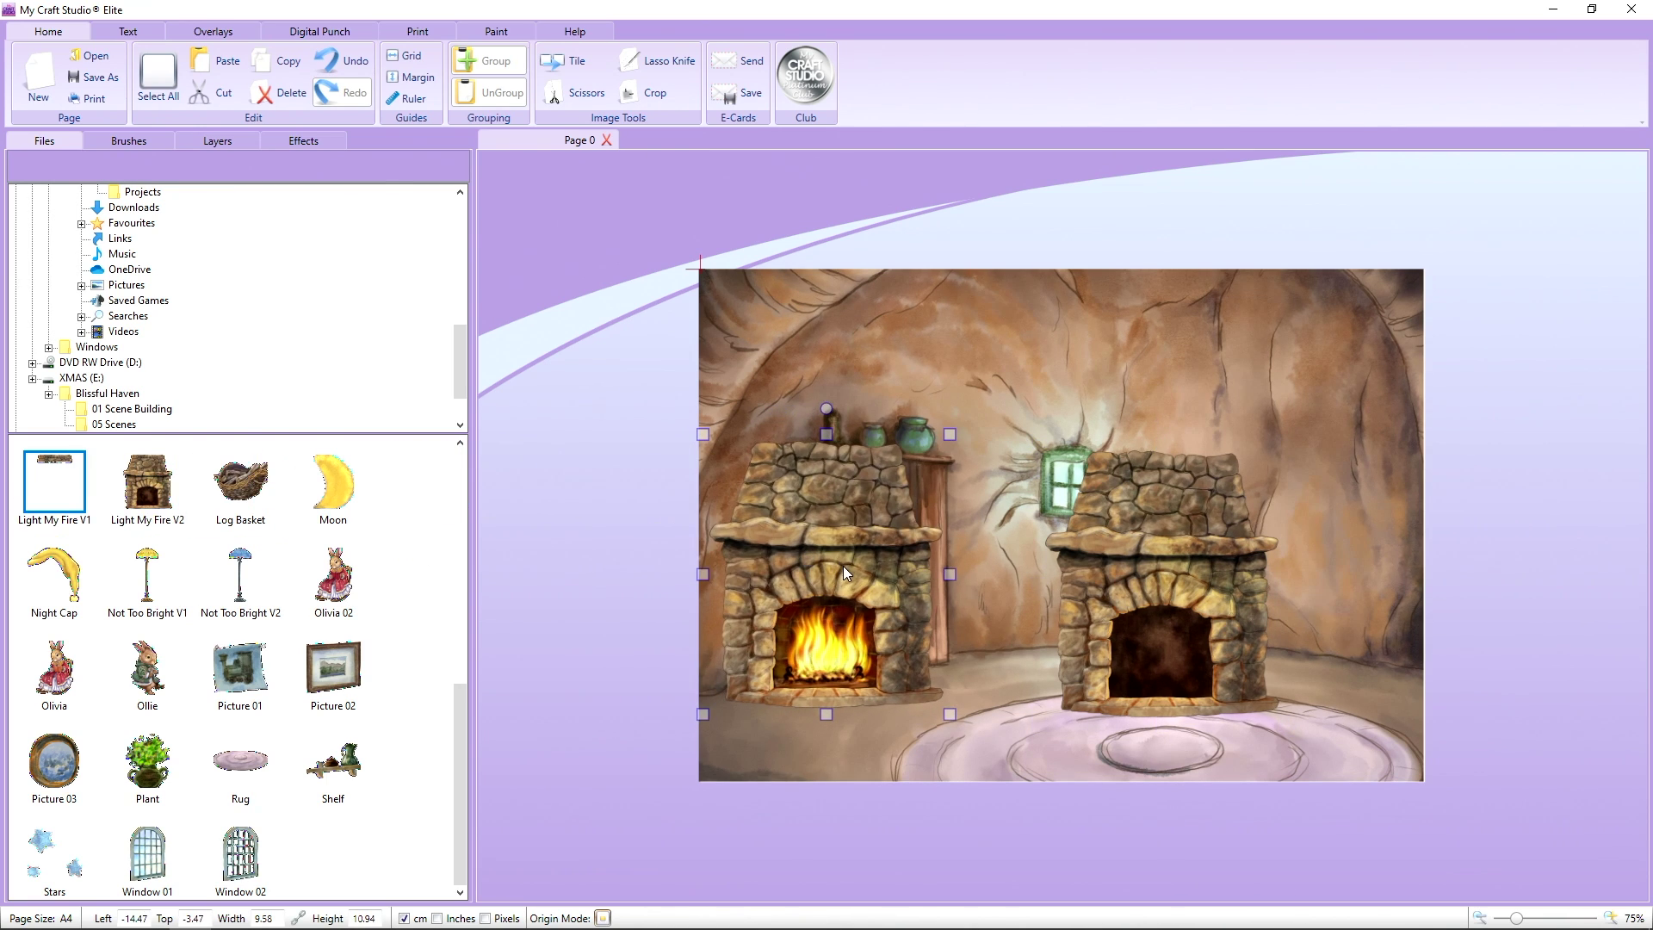
- Delete the unlit fireplace and enlarge the lit one to about 14.73 × 16.81 cm against the room's right side
{"action": "left_click", "coordinate": [1257, 523]}
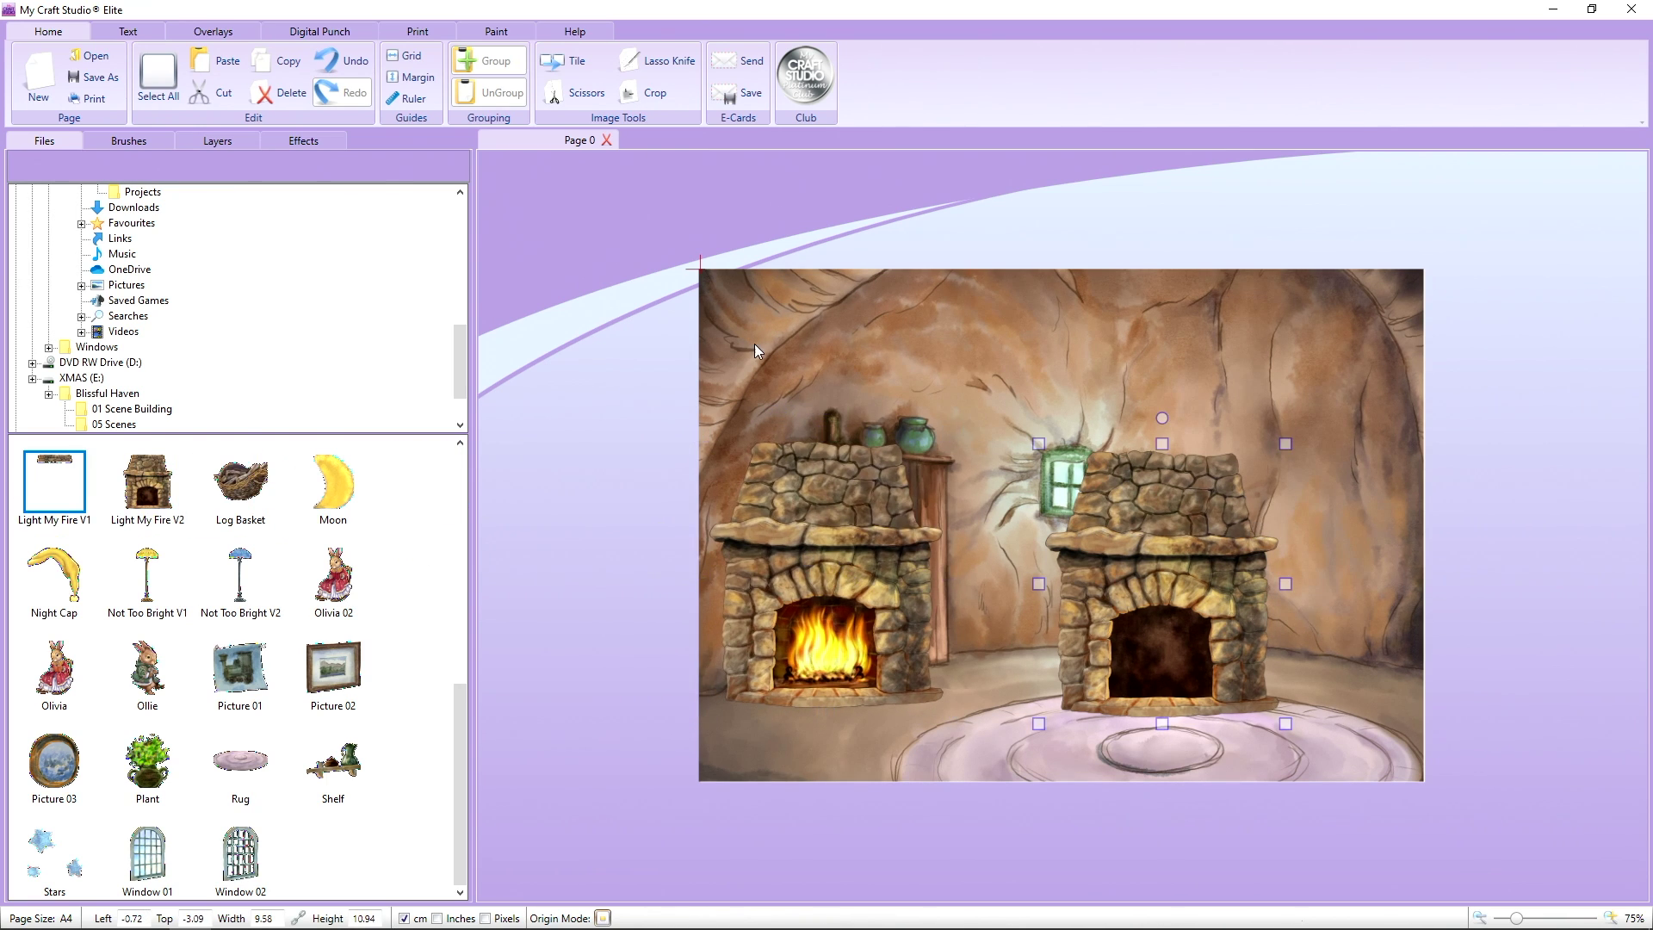
{"action": "left_click", "coordinate": [304, 93]}
{"action": "left_click_drag", "start_coordinate": [917, 681], "coordinate": [1483, 716]}
{"action": "left_click_drag", "start_coordinate": [1327, 640], "coordinate": [1305, 597]}
{"action": "left_click_drag", "start_coordinate": [1460, 675], "coordinate": [1468, 684]}
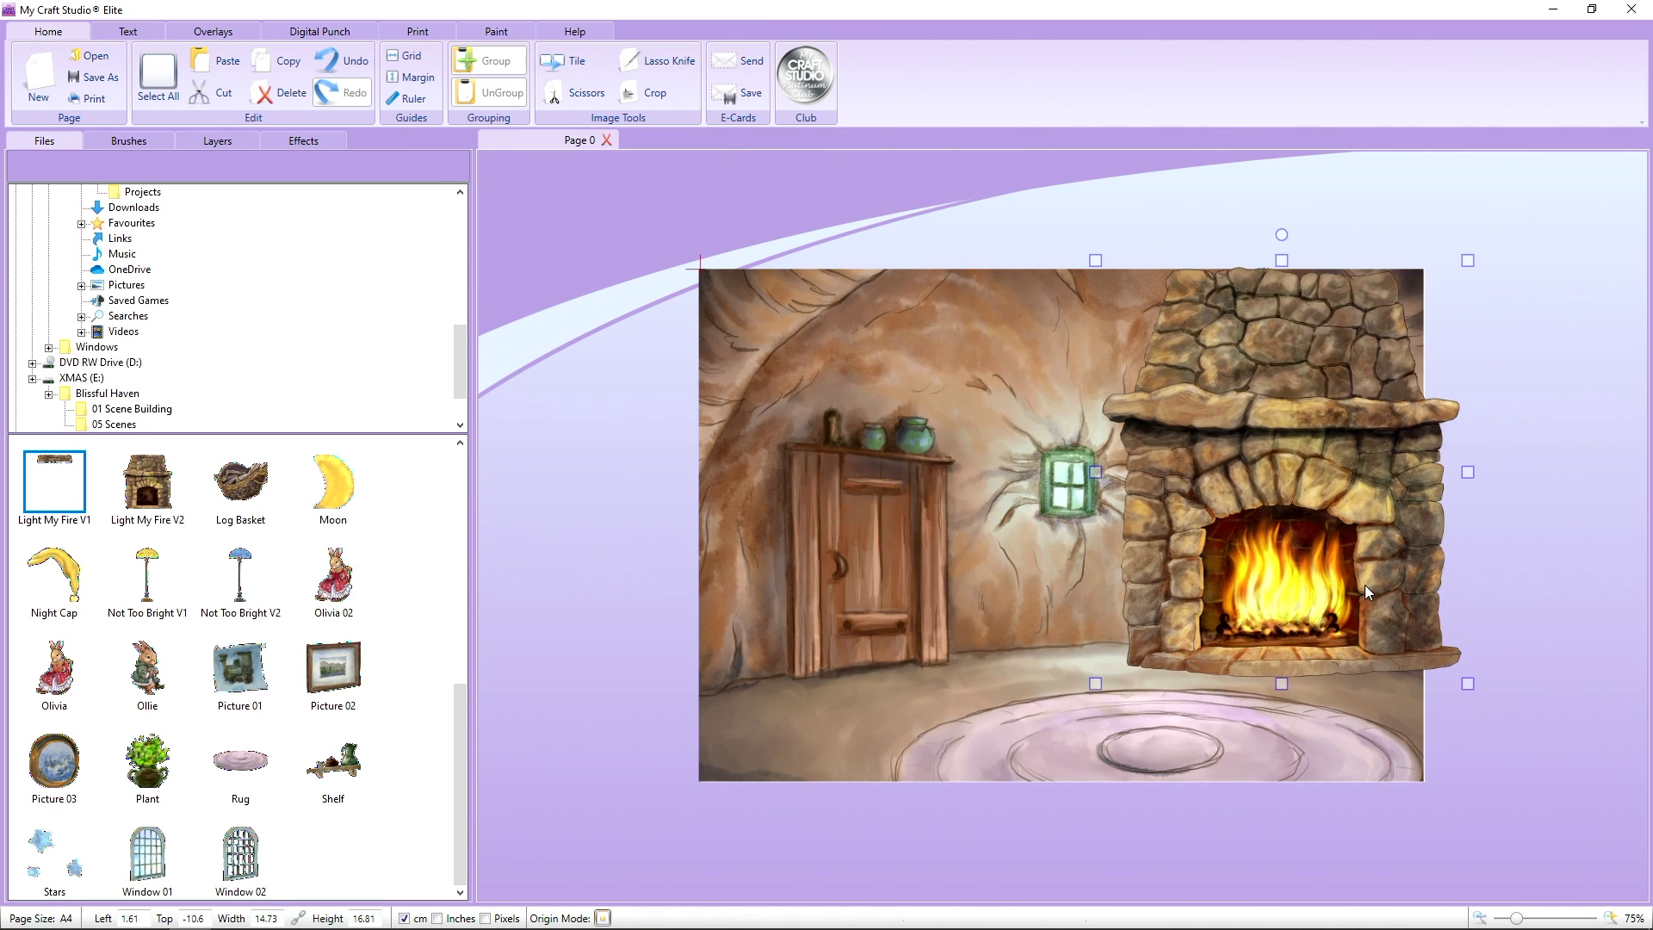
{"action": "left_click_drag", "start_coordinate": [1366, 585], "coordinate": [1388, 581]}
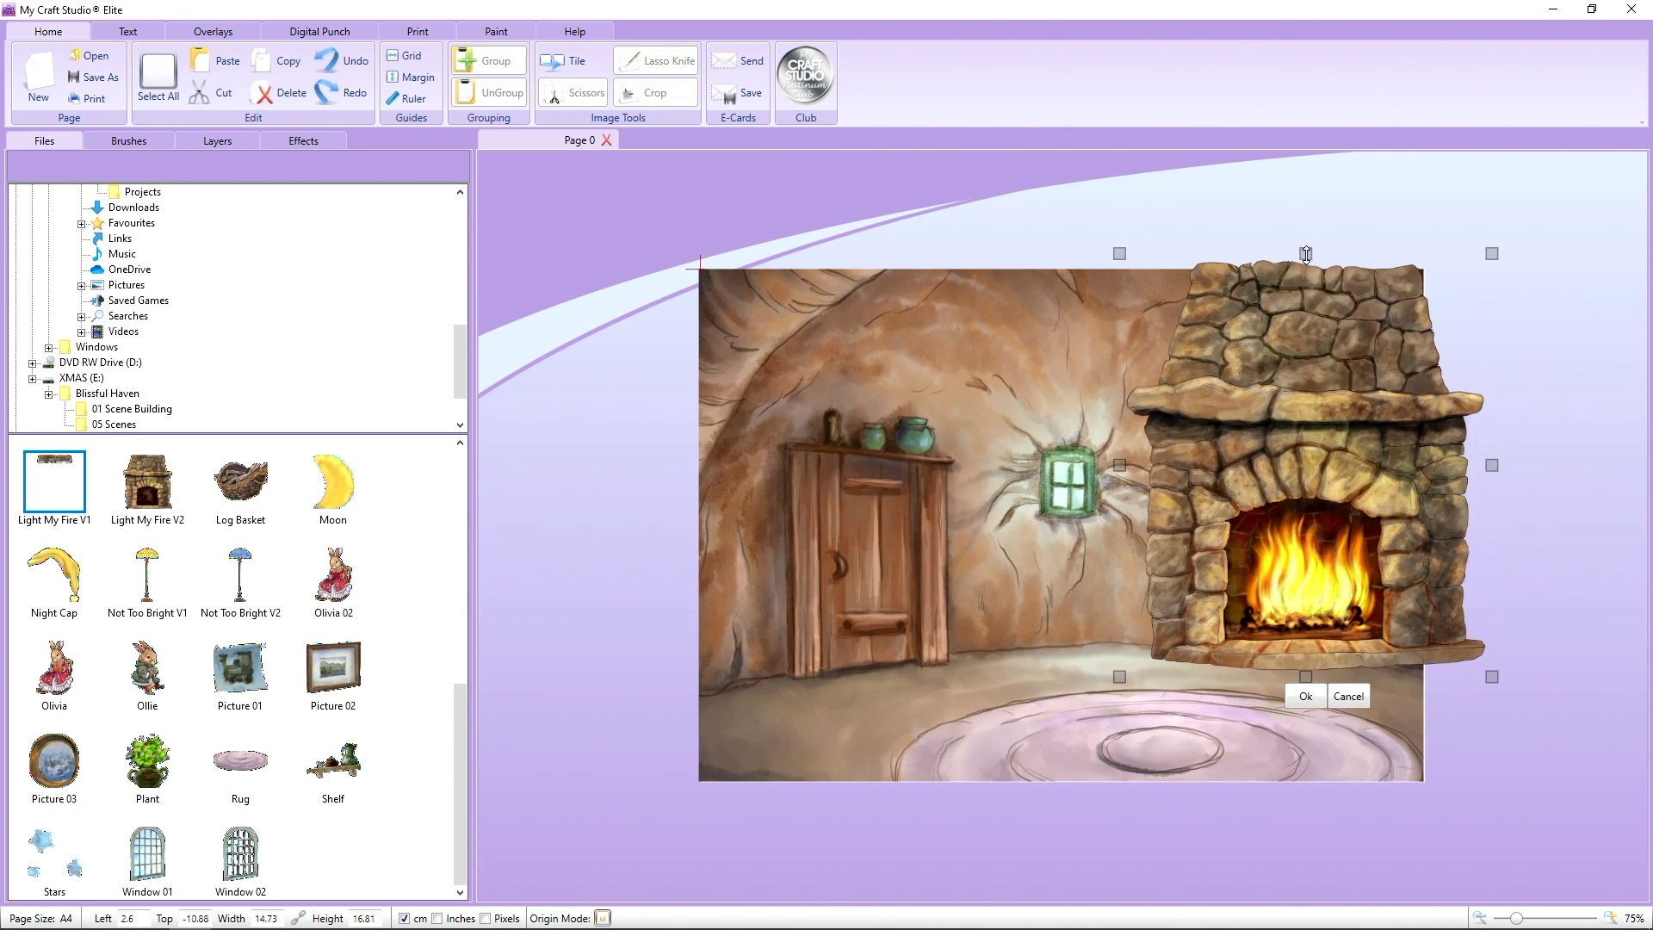
- Crop the lit fireplace's top and right sides to the edges of the room background
{"action": "left_click_drag", "start_coordinate": [1307, 255], "coordinate": [1308, 265]}
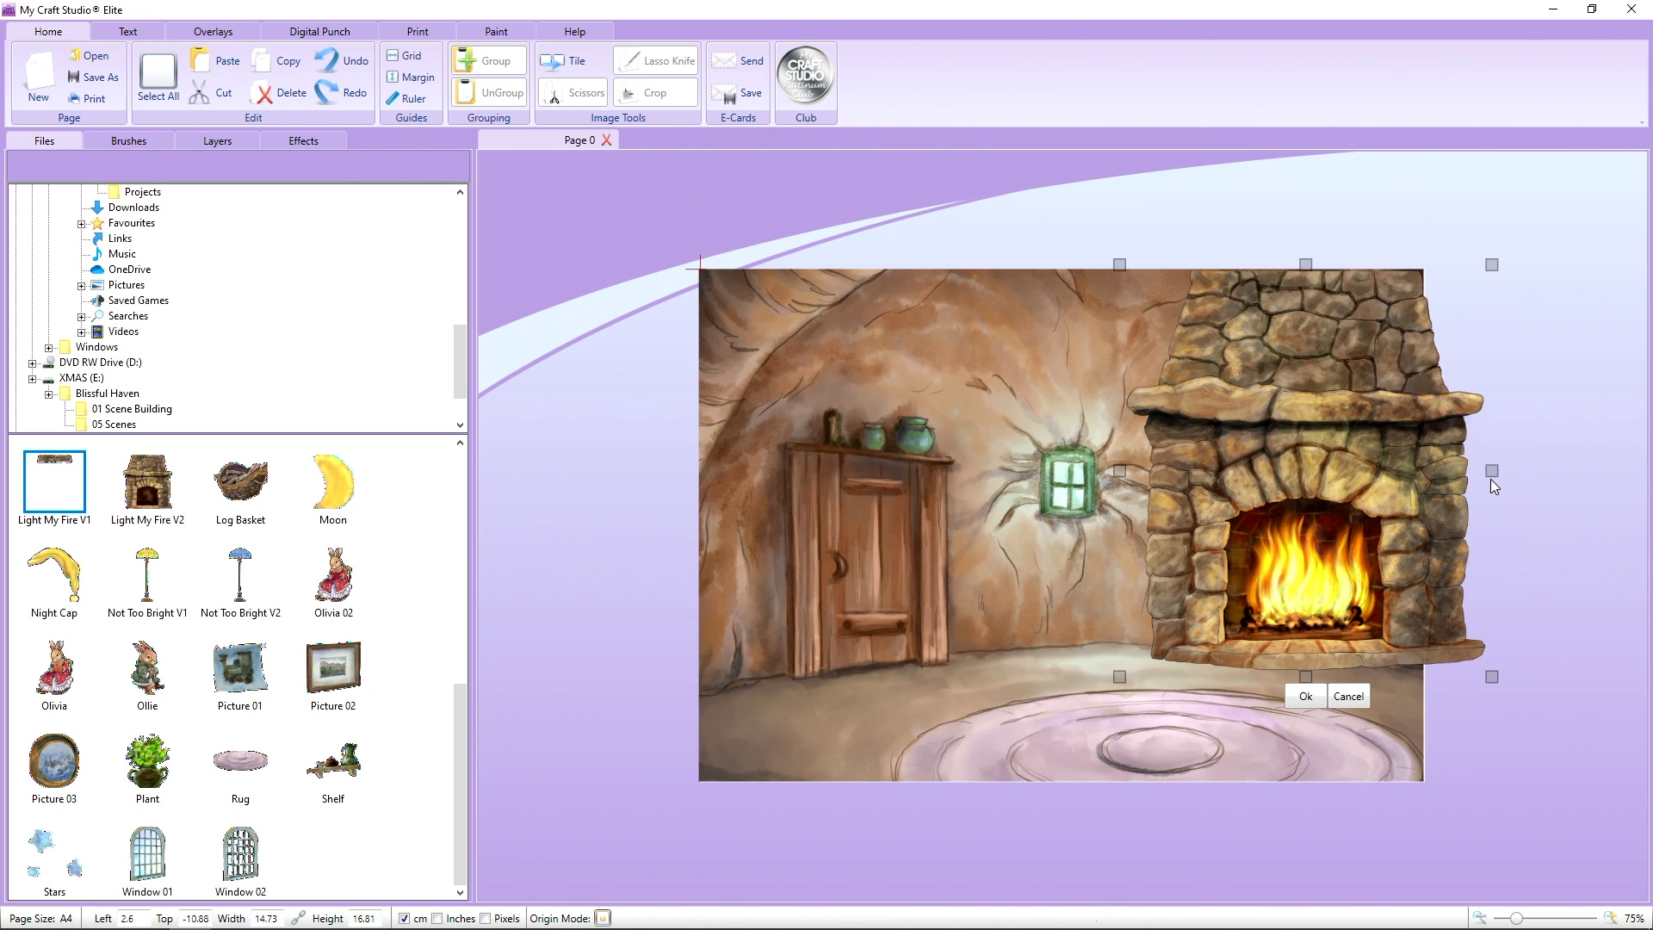
{"action": "left_click_drag", "start_coordinate": [1492, 471], "coordinate": [1432, 488]}
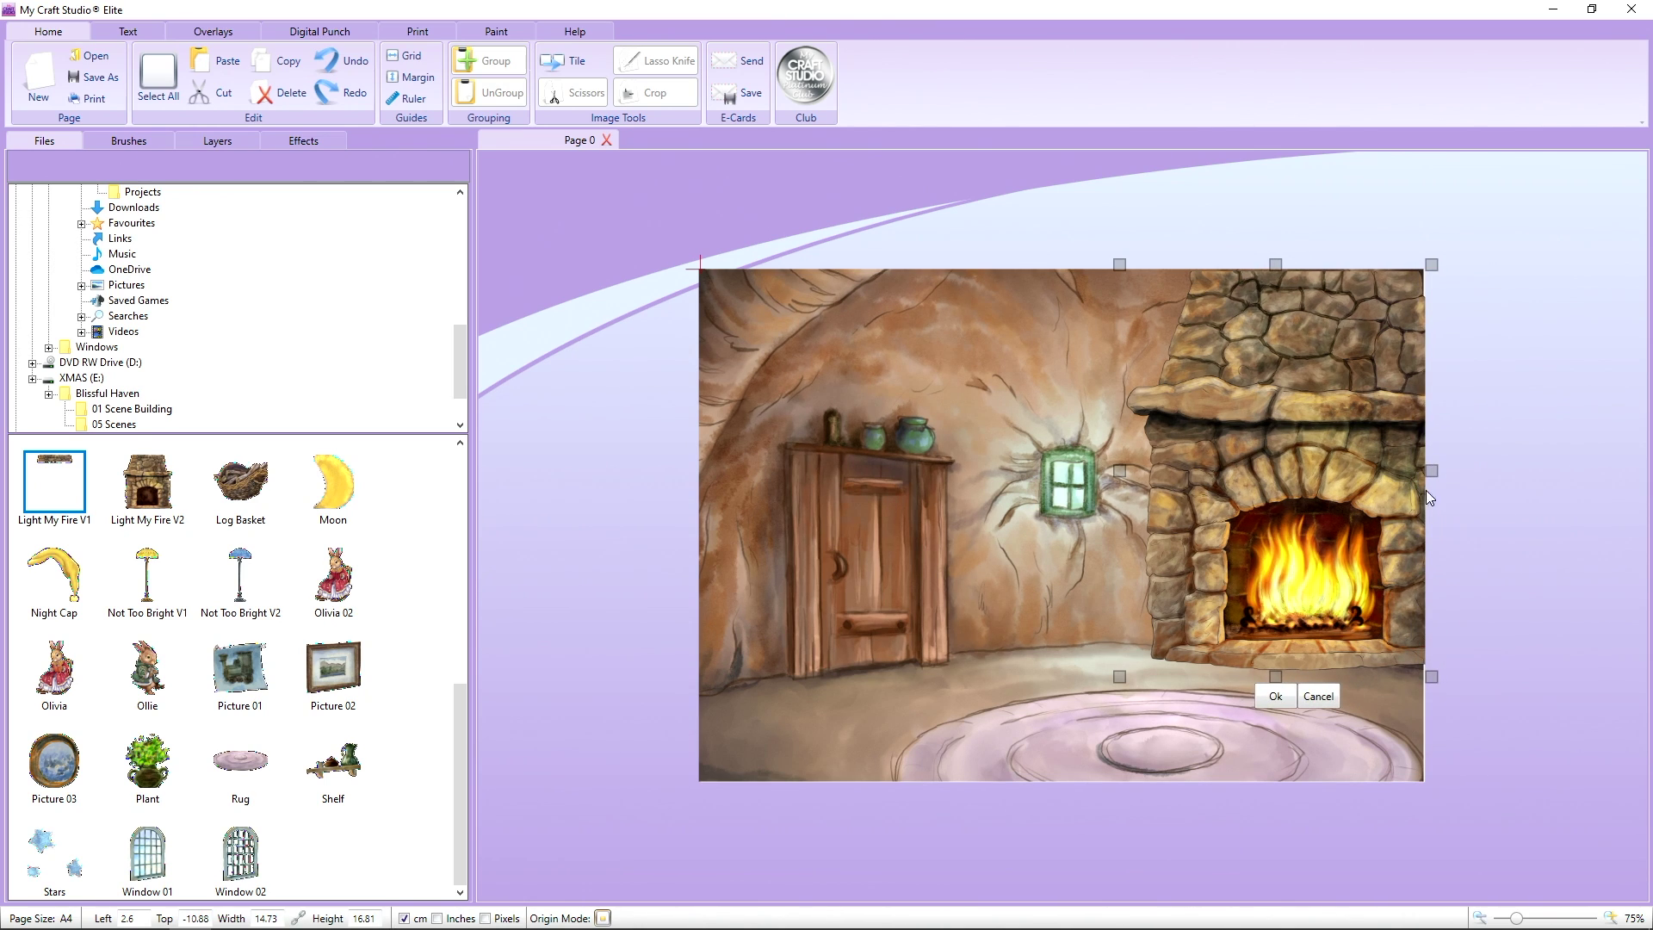
{"action": "left_click", "coordinate": [1276, 697]}
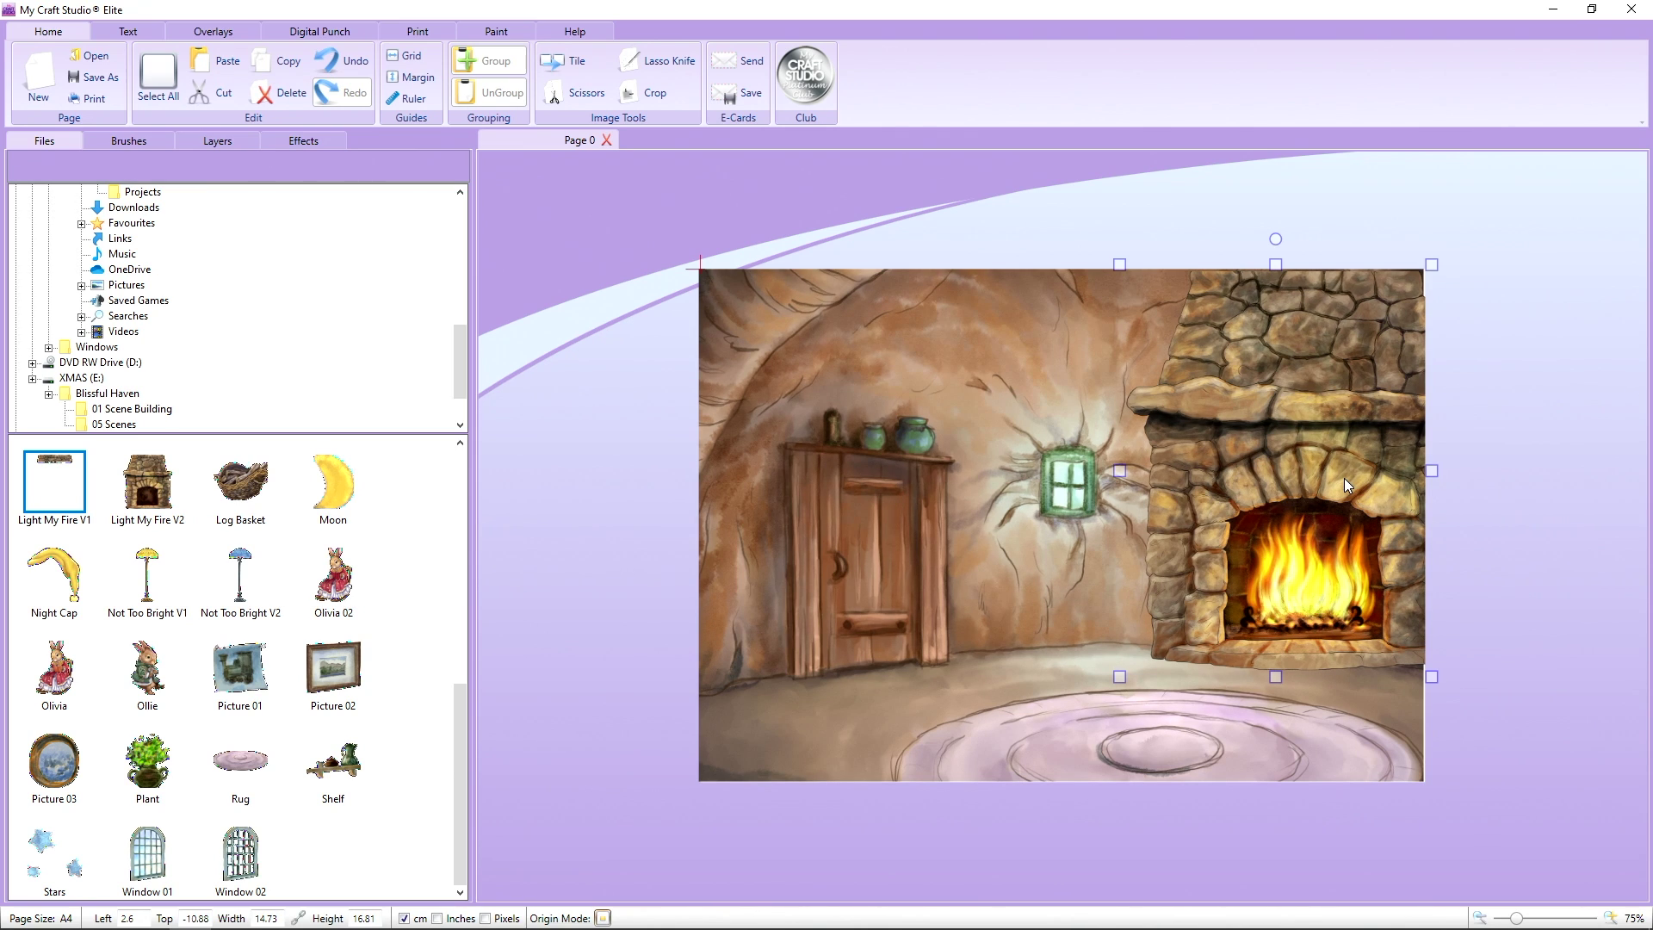
- Give the fireplace a drop shadow with a blur radius of 15
{"action": "left_click", "coordinate": [284, 142]}
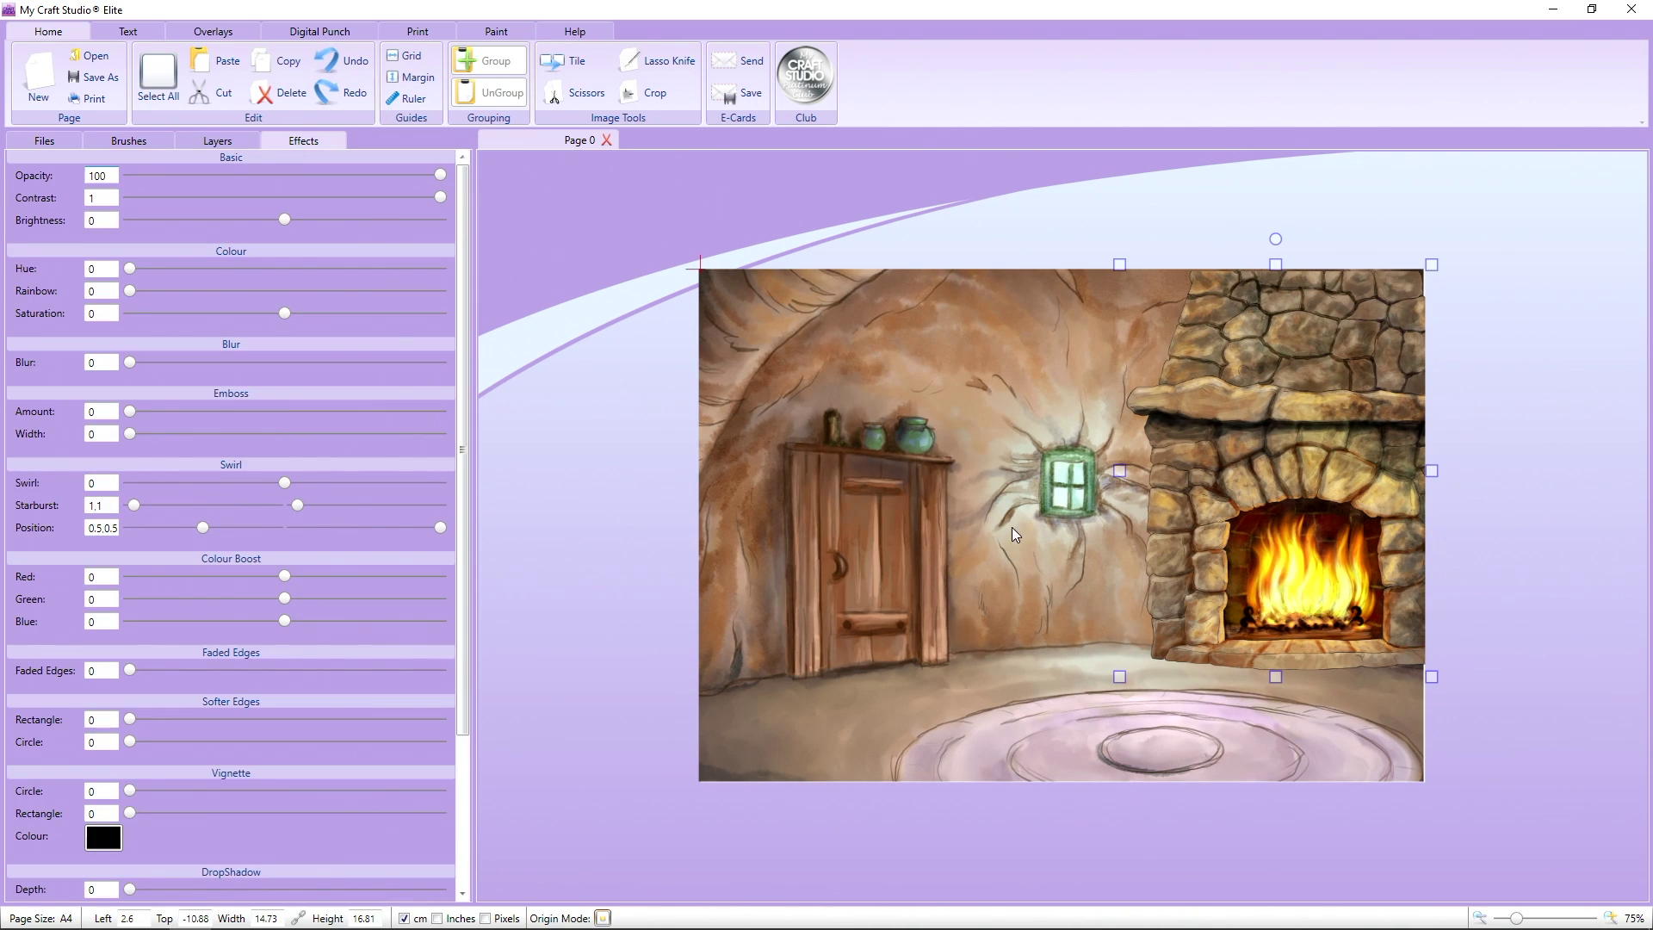
{"action": "scroll", "coordinate": [184, 706], "scroll_direction": "down", "scroll_amount": 4}
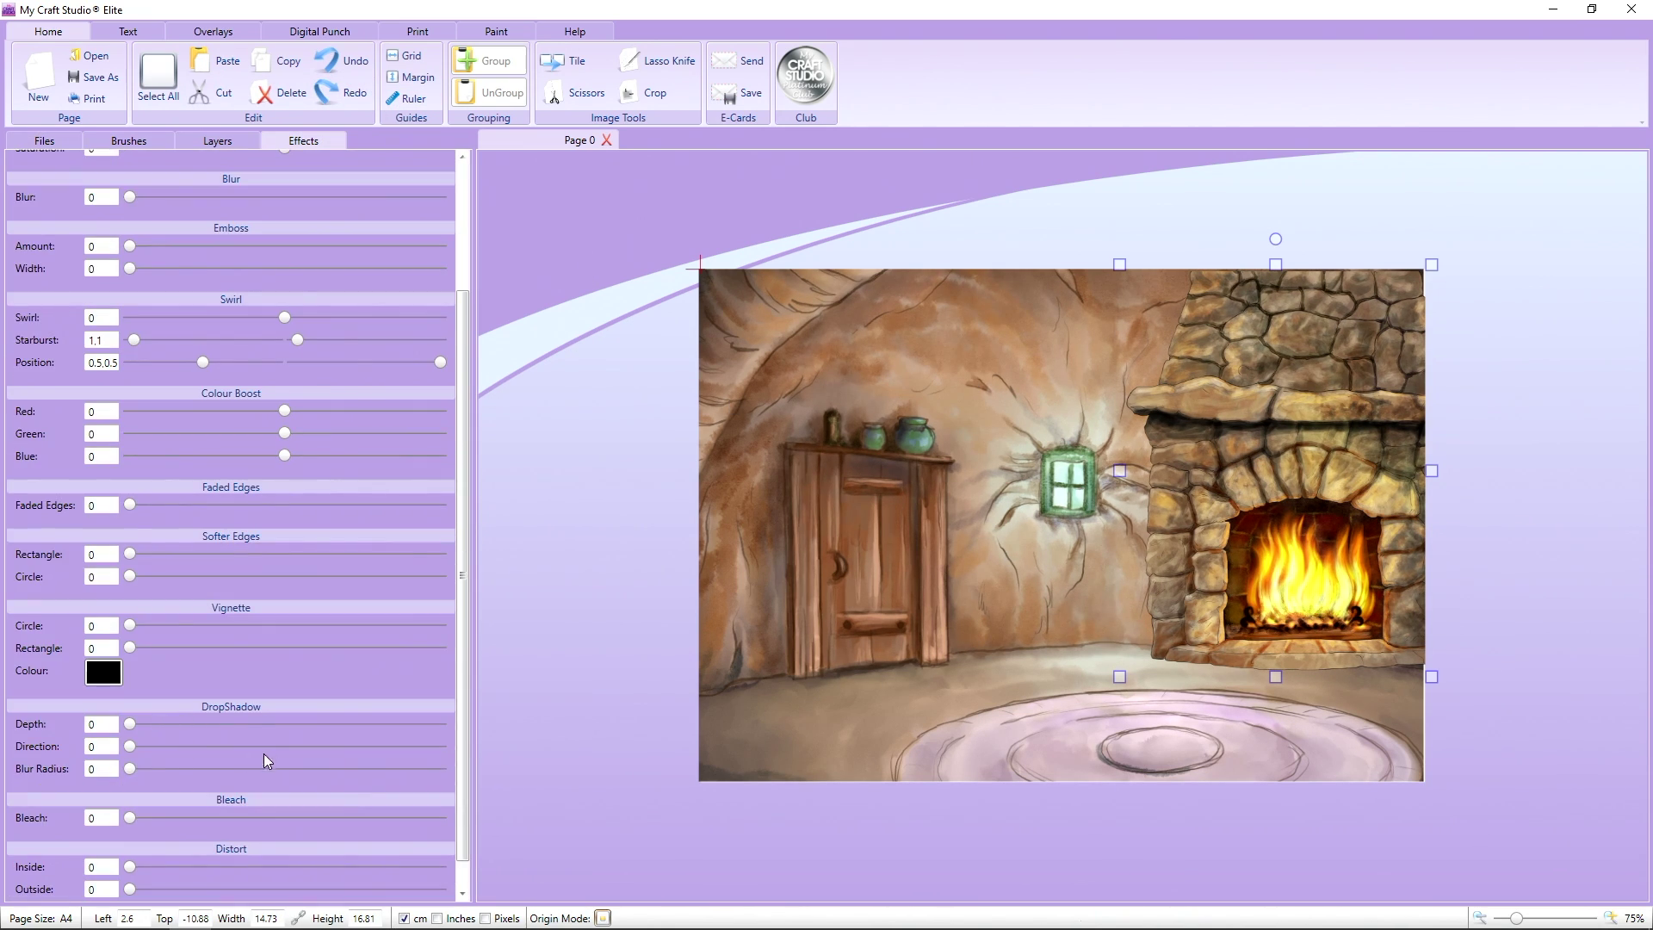
{"action": "left_click_drag", "start_coordinate": [131, 769], "coordinate": [559, 751]}
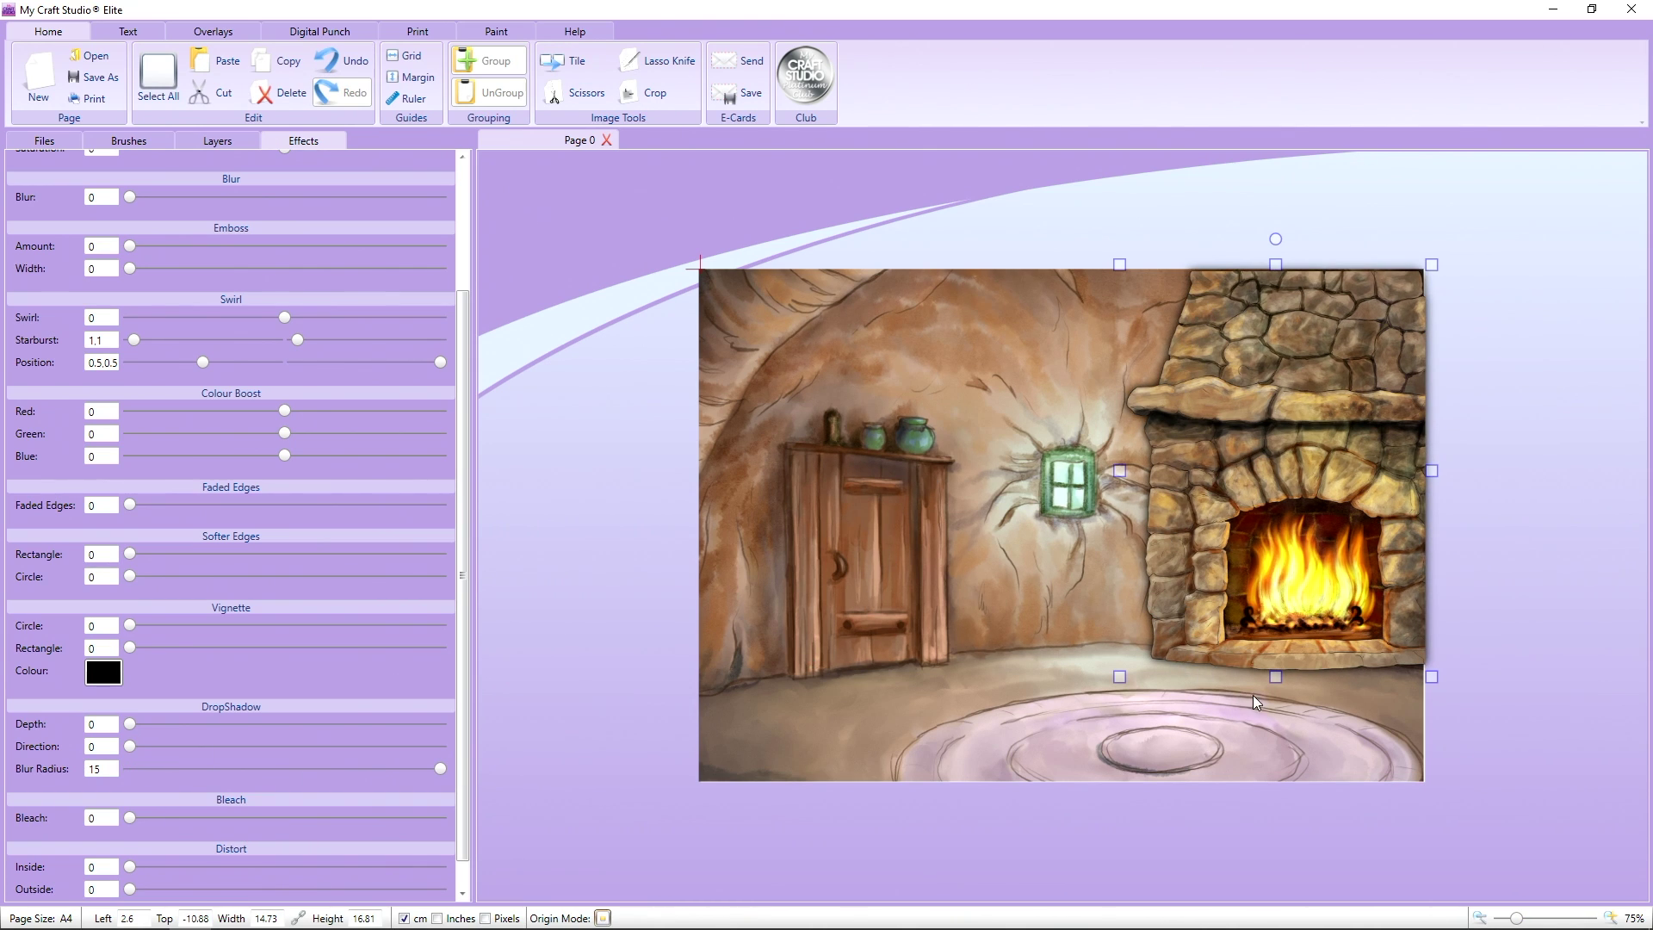
{"action": "left_click", "coordinate": [582, 324]}
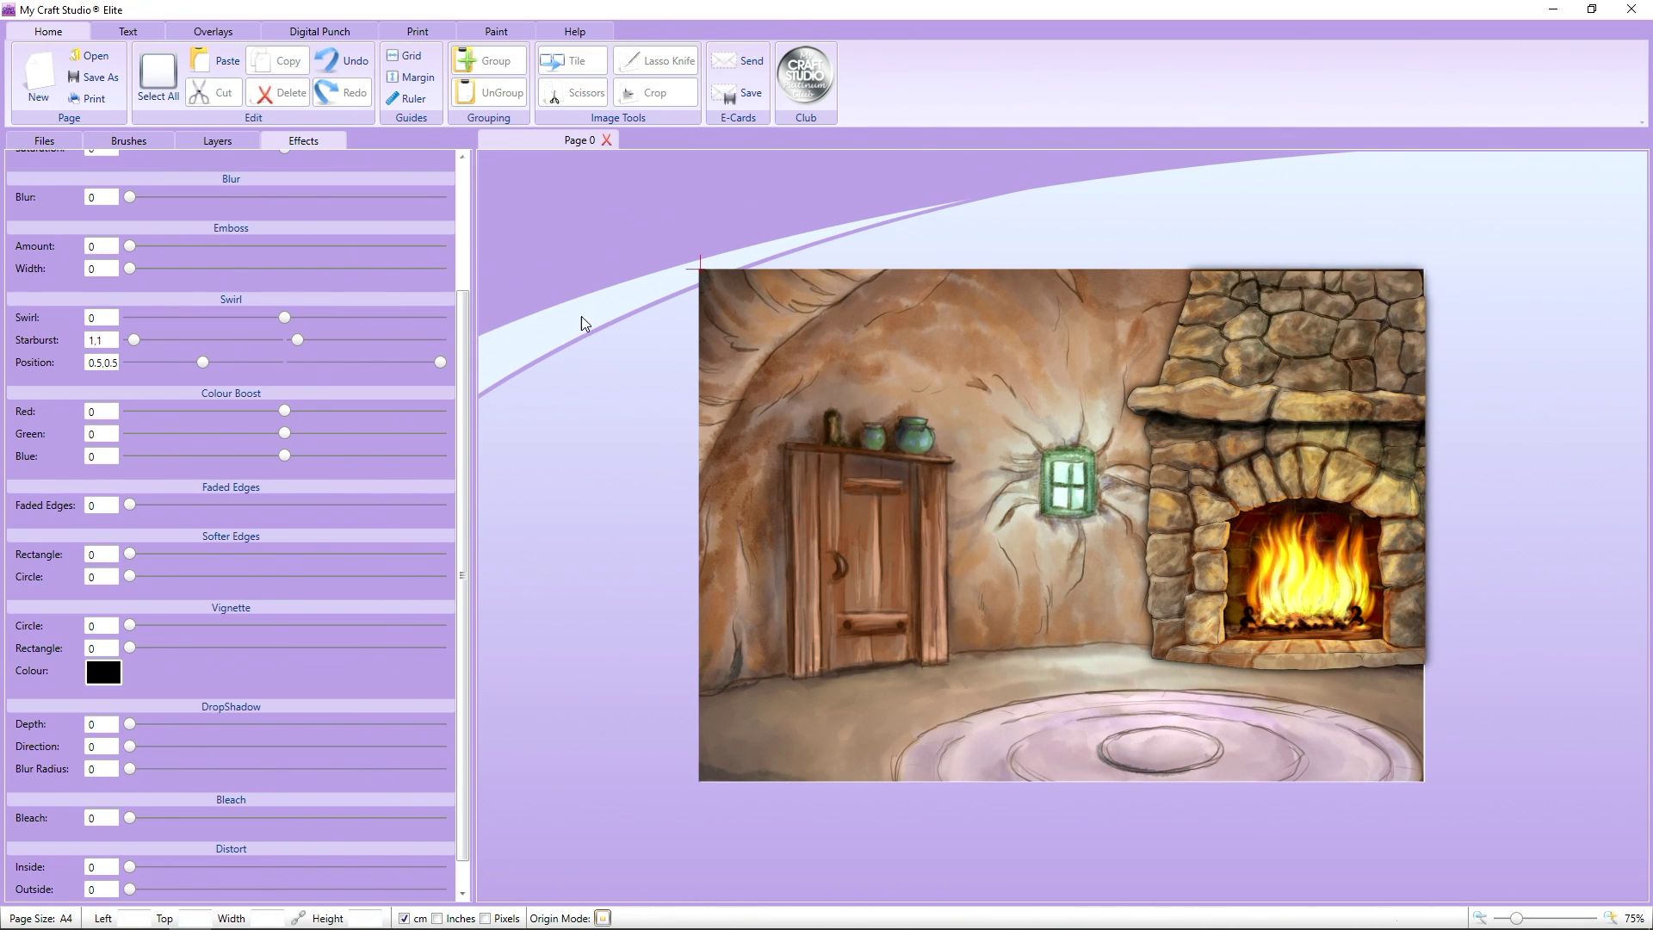
- Add the Door image over the background's cupboard and flip it horizontally
{"action": "left_click", "coordinate": [79, 138]}
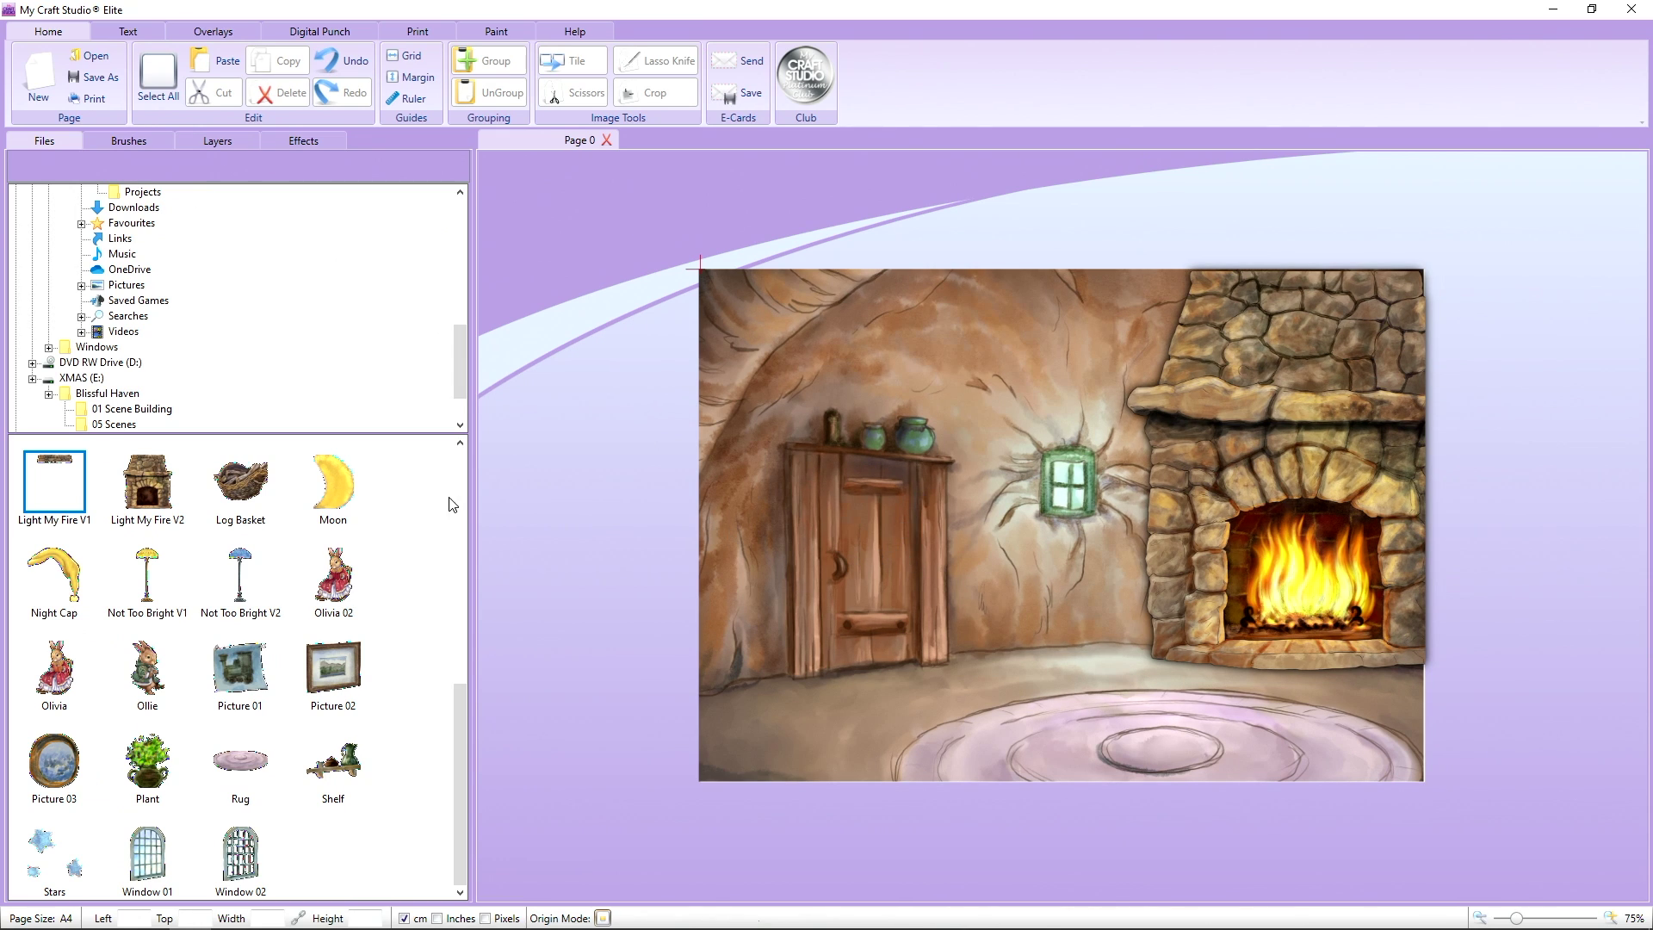
{"action": "scroll", "coordinate": [369, 482], "scroll_direction": "up", "scroll_amount": 5}
{"action": "left_click_drag", "start_coordinate": [336, 622], "coordinate": [789, 436]}
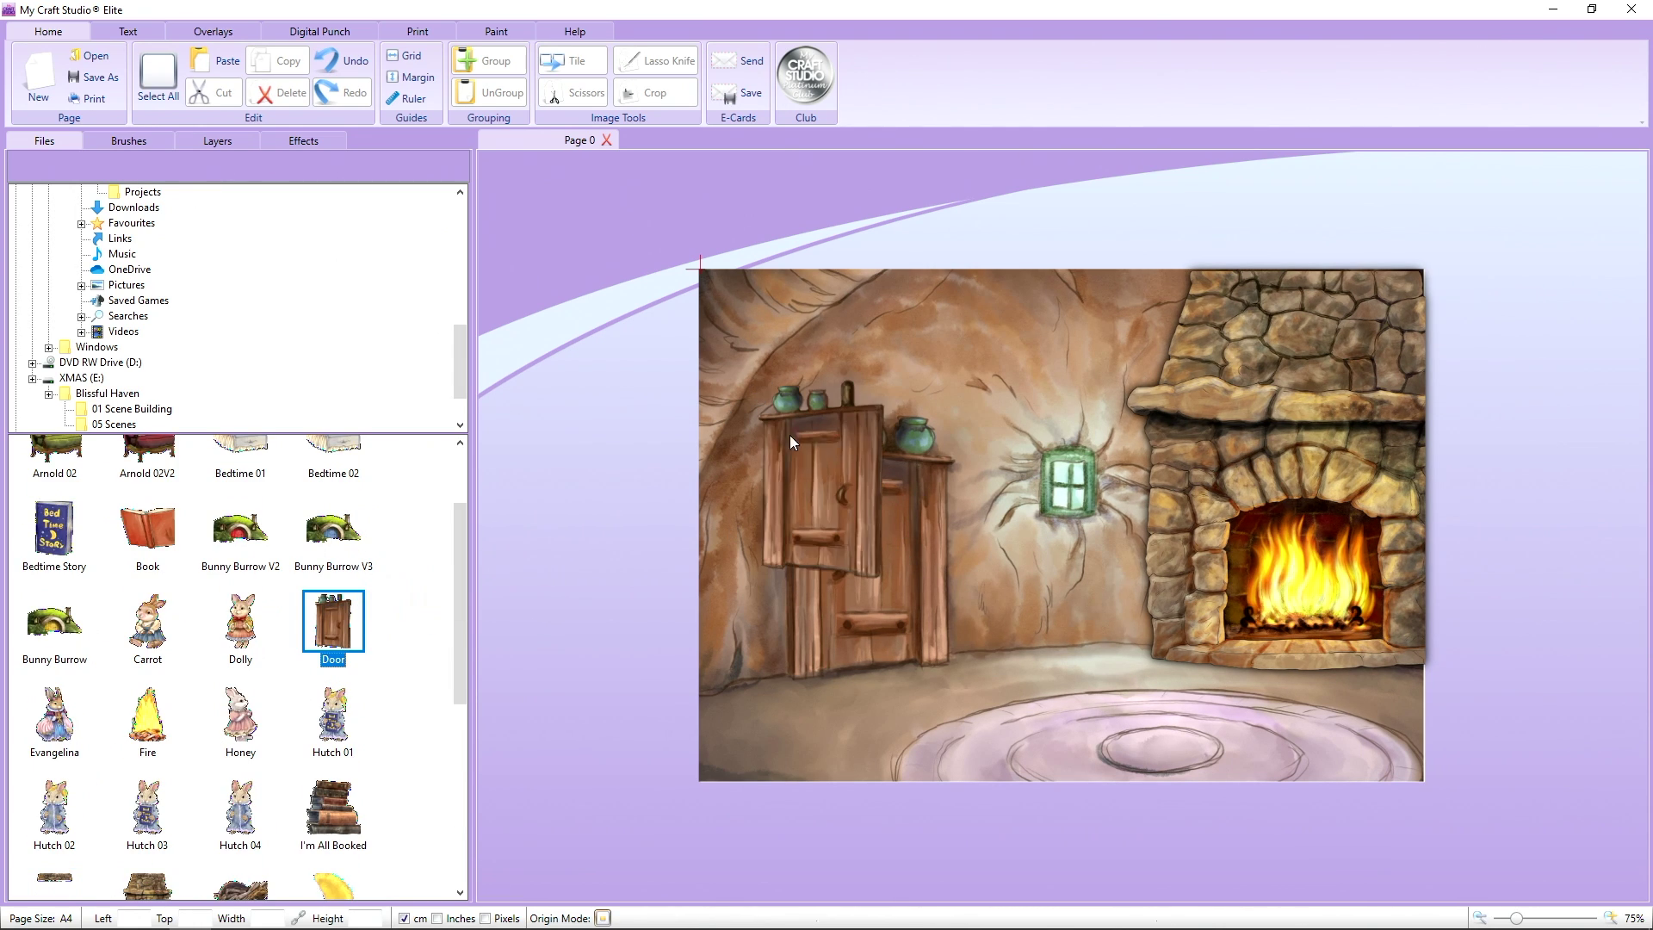
{"action": "right_click", "coordinate": [857, 501]}
{"action": "mouse_move", "coordinate": [934, 645]}
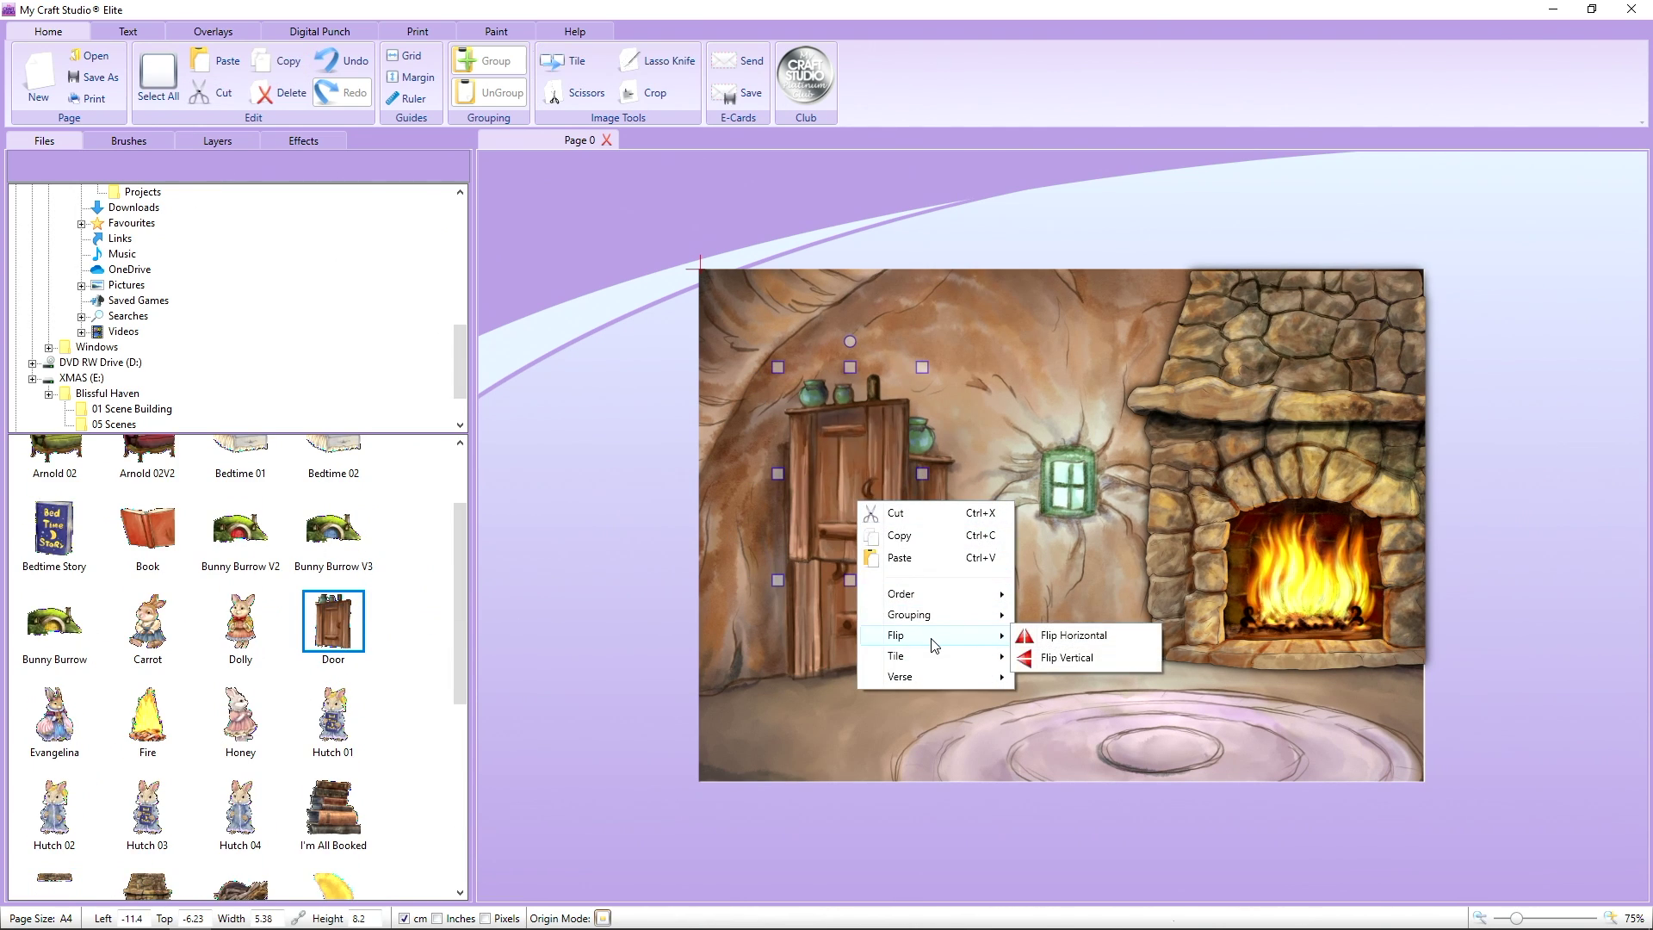
{"action": "left_click", "coordinate": [1046, 639]}
- Enlarge the door to about 7.91 × 12.04 cm and position it to cover the background's cupboard
{"action": "left_click_drag", "start_coordinate": [876, 494], "coordinate": [876, 506]}
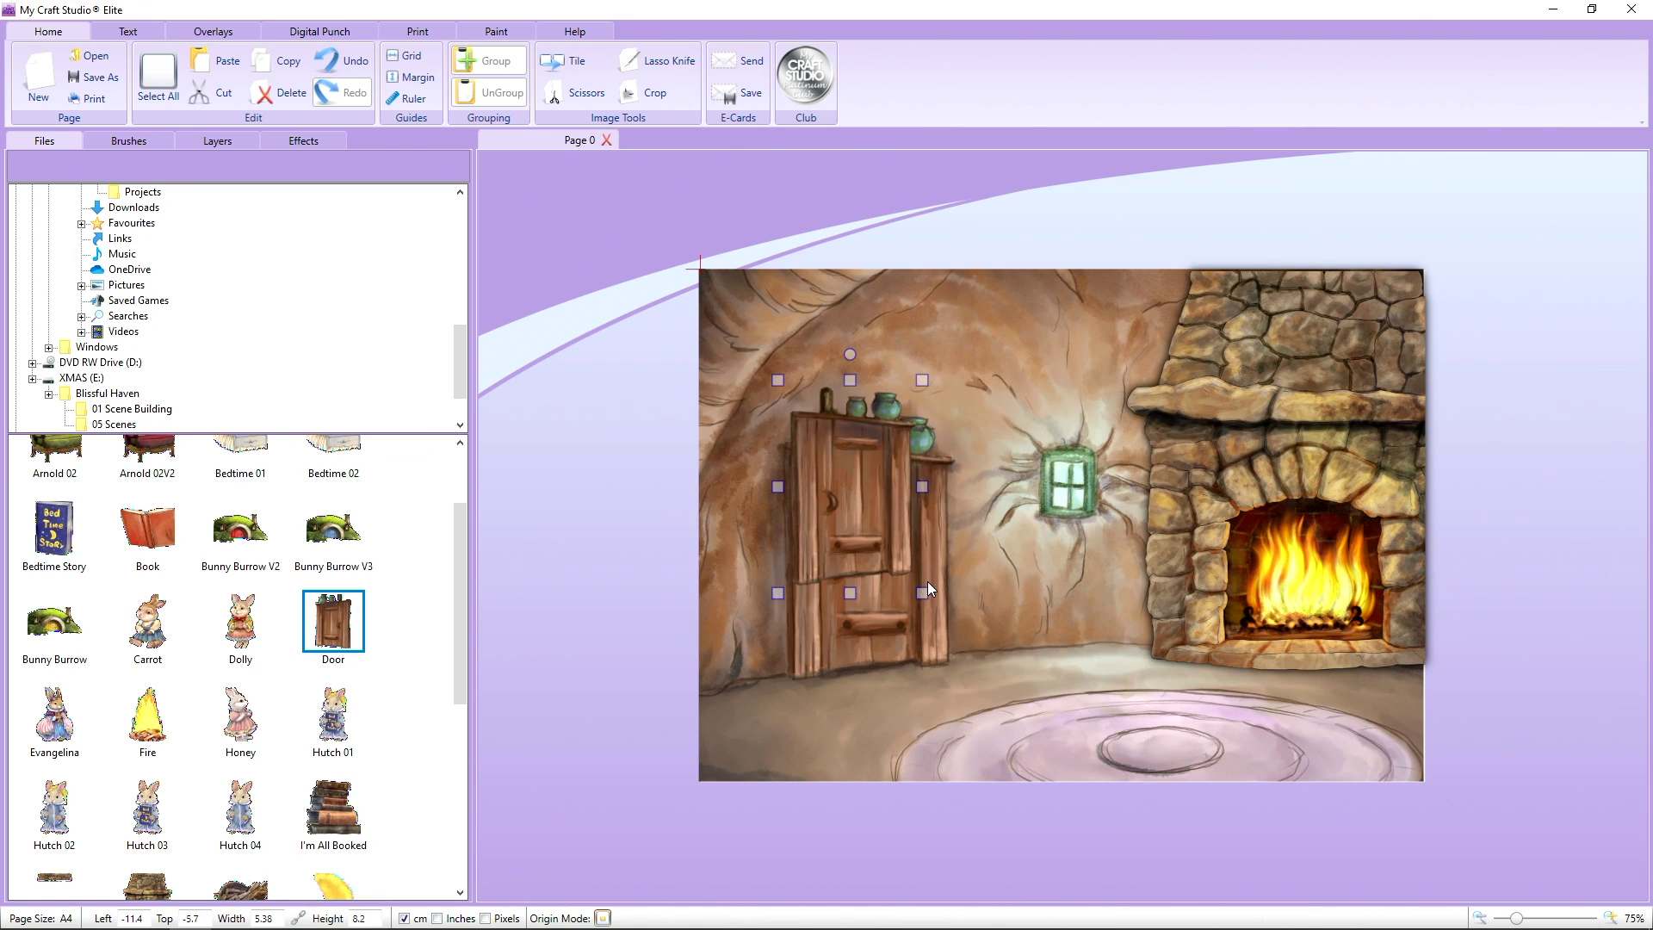
{"action": "left_click_drag", "start_coordinate": [923, 591], "coordinate": [979, 712]}
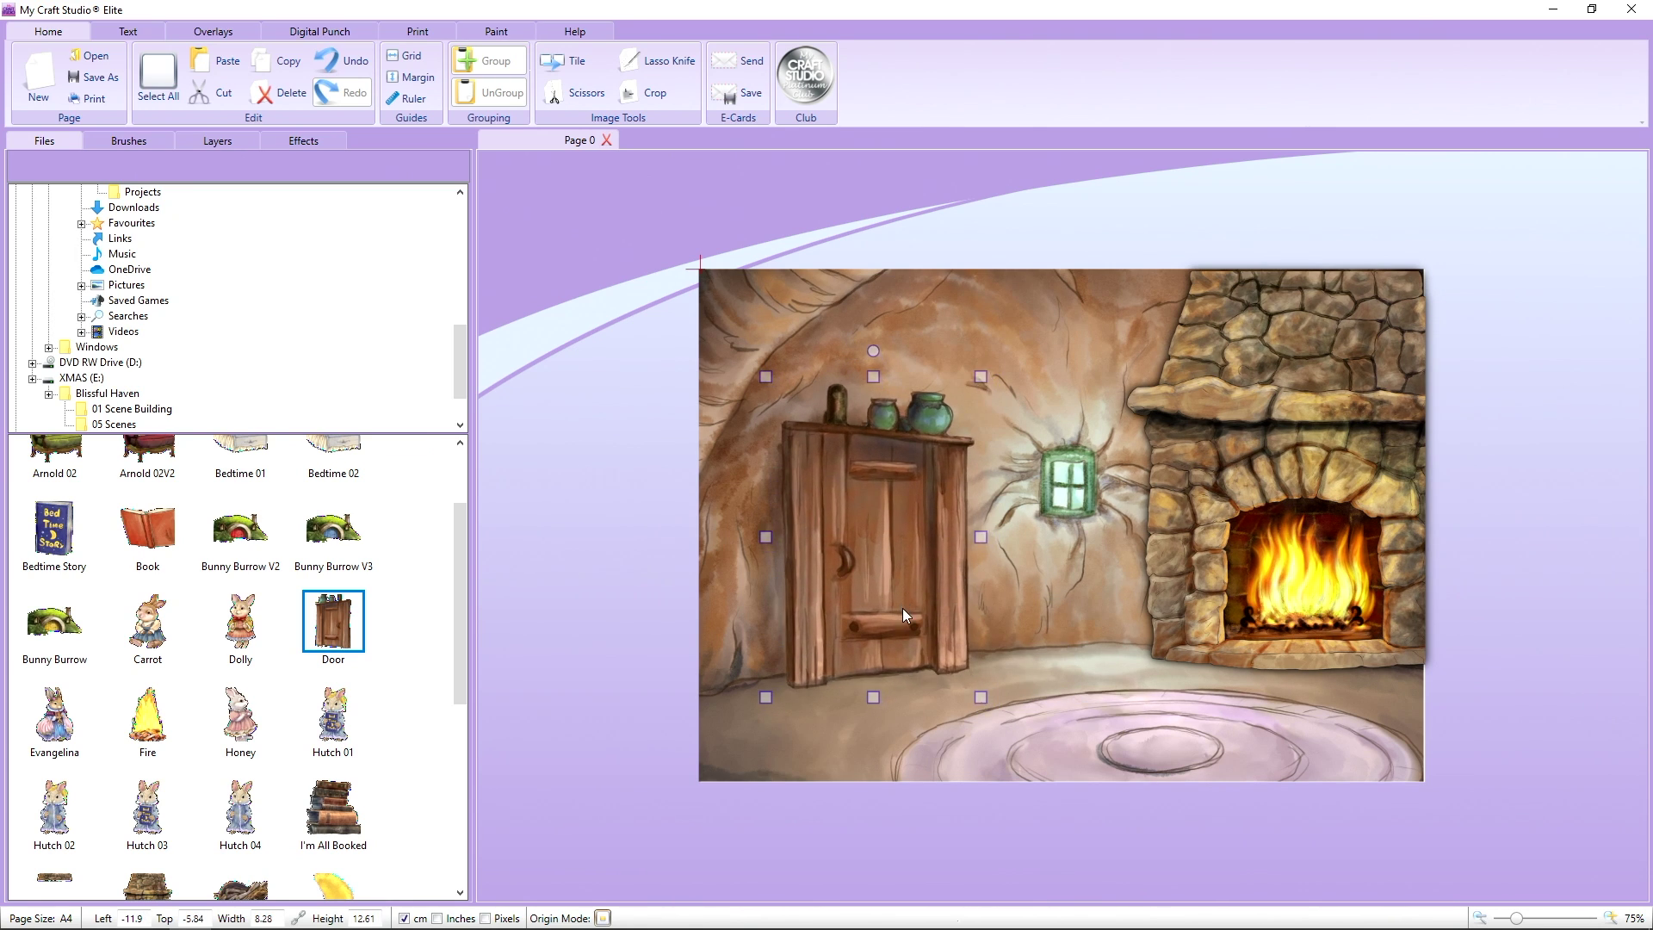
{"action": "left_click_drag", "start_coordinate": [979, 396], "coordinate": [968, 403]}
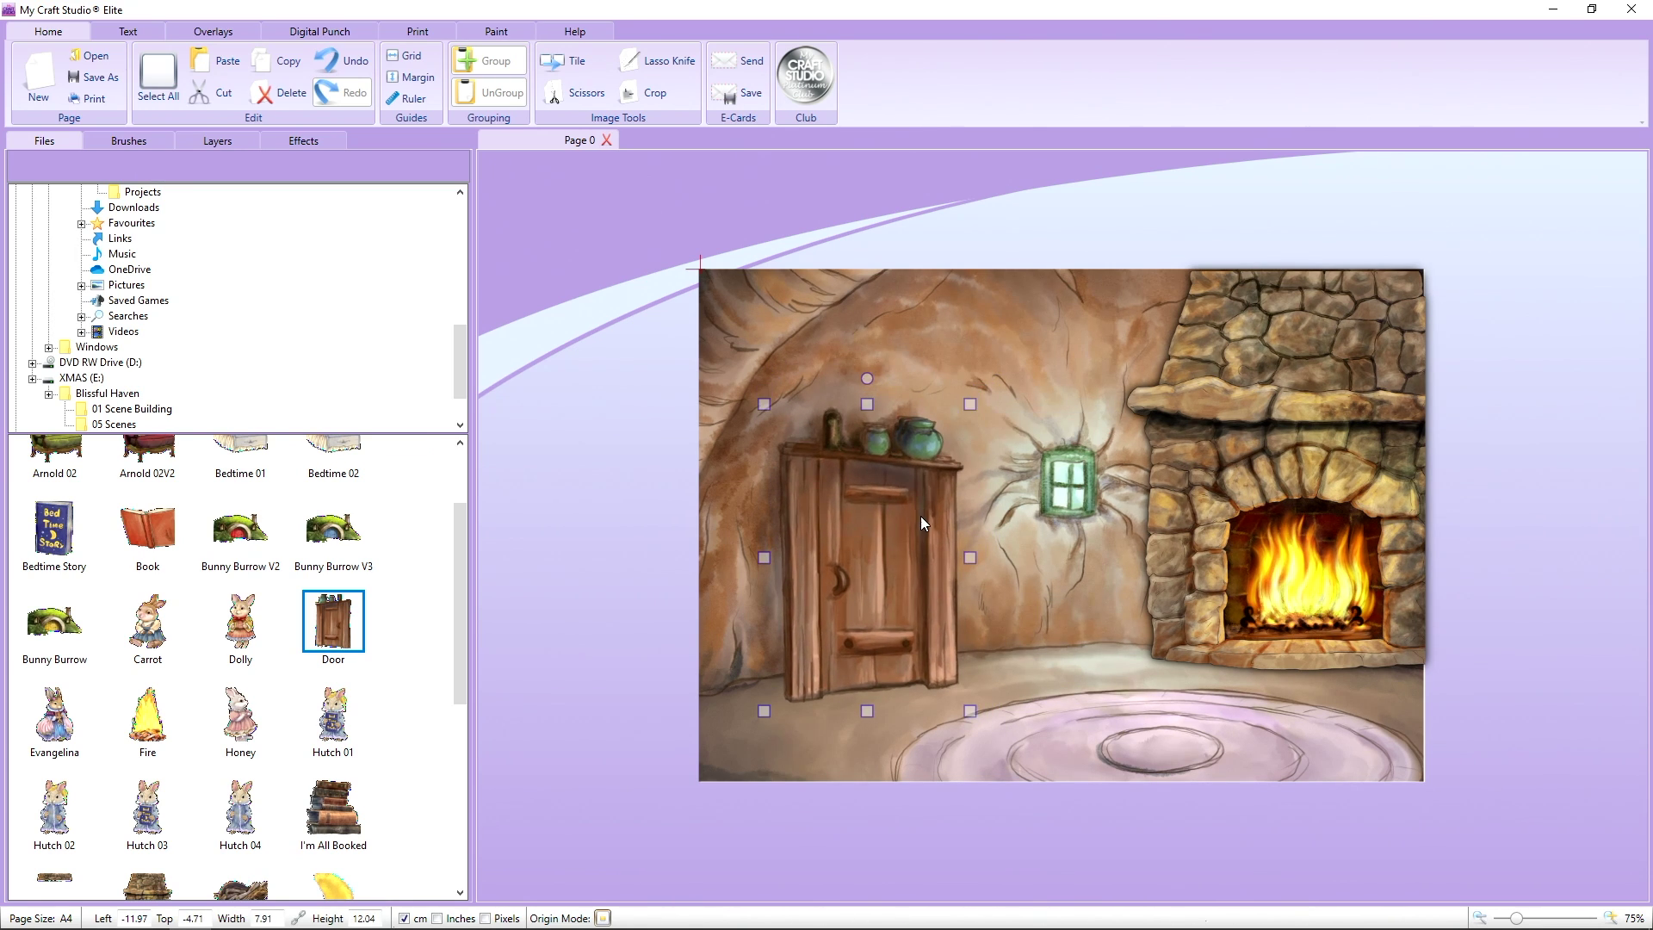
- Give the door a drop shadow with a blur radius of 15
{"action": "left_click", "coordinate": [304, 140]}
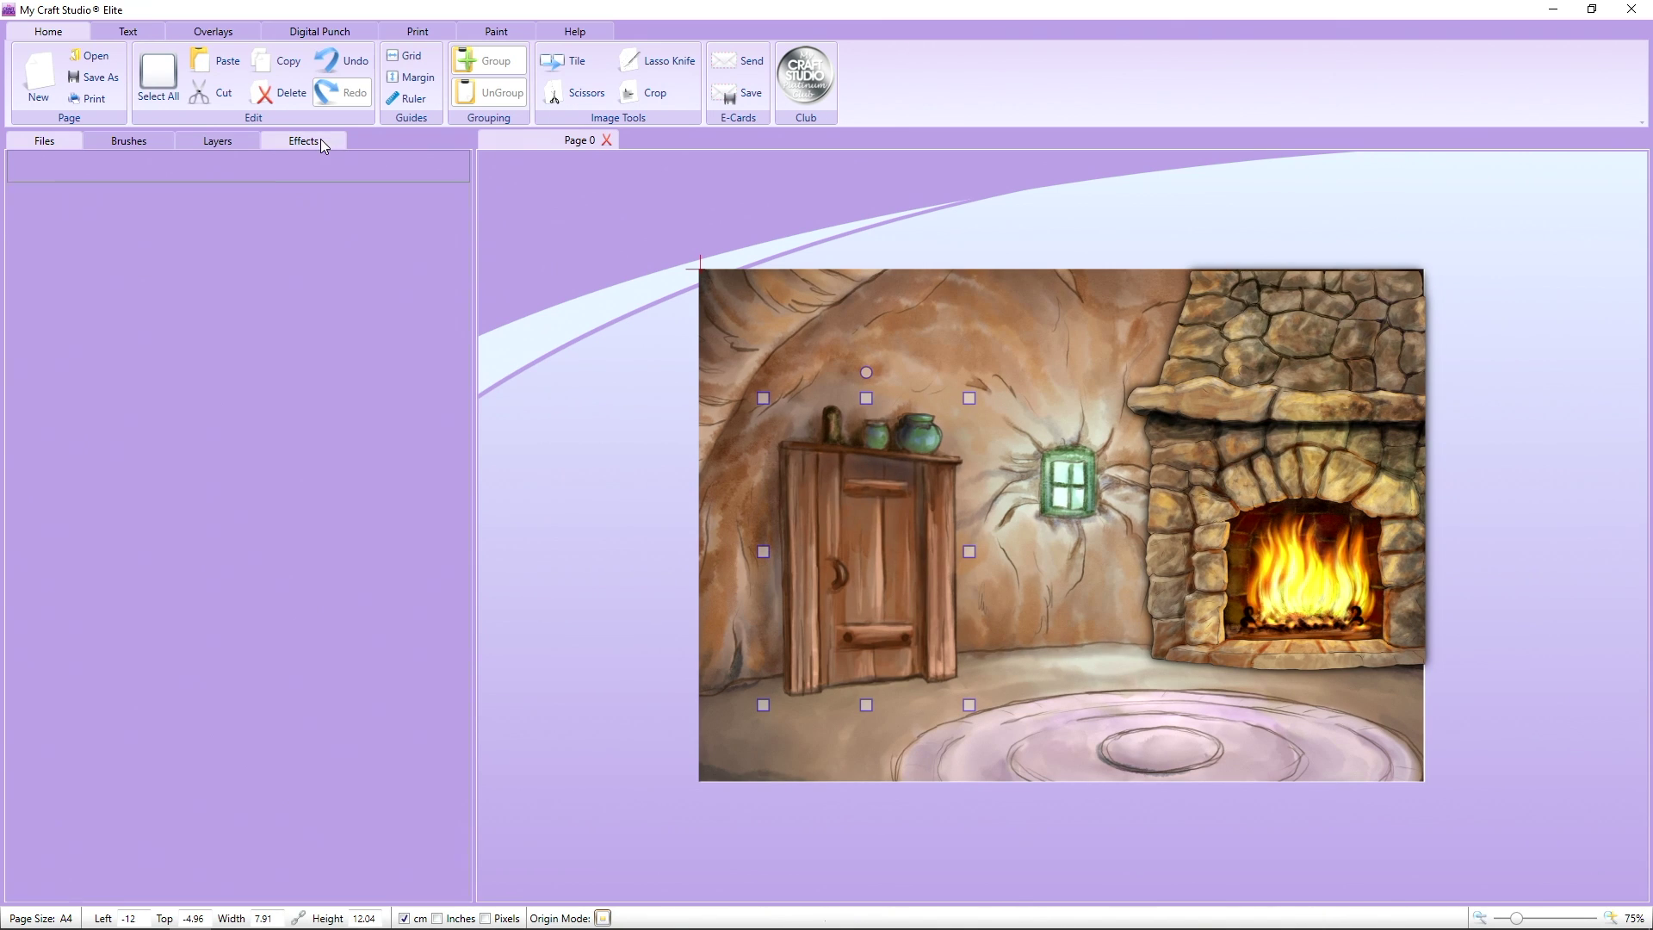
{"action": "scroll", "coordinate": [189, 775], "scroll_direction": "down", "scroll_amount": 3}
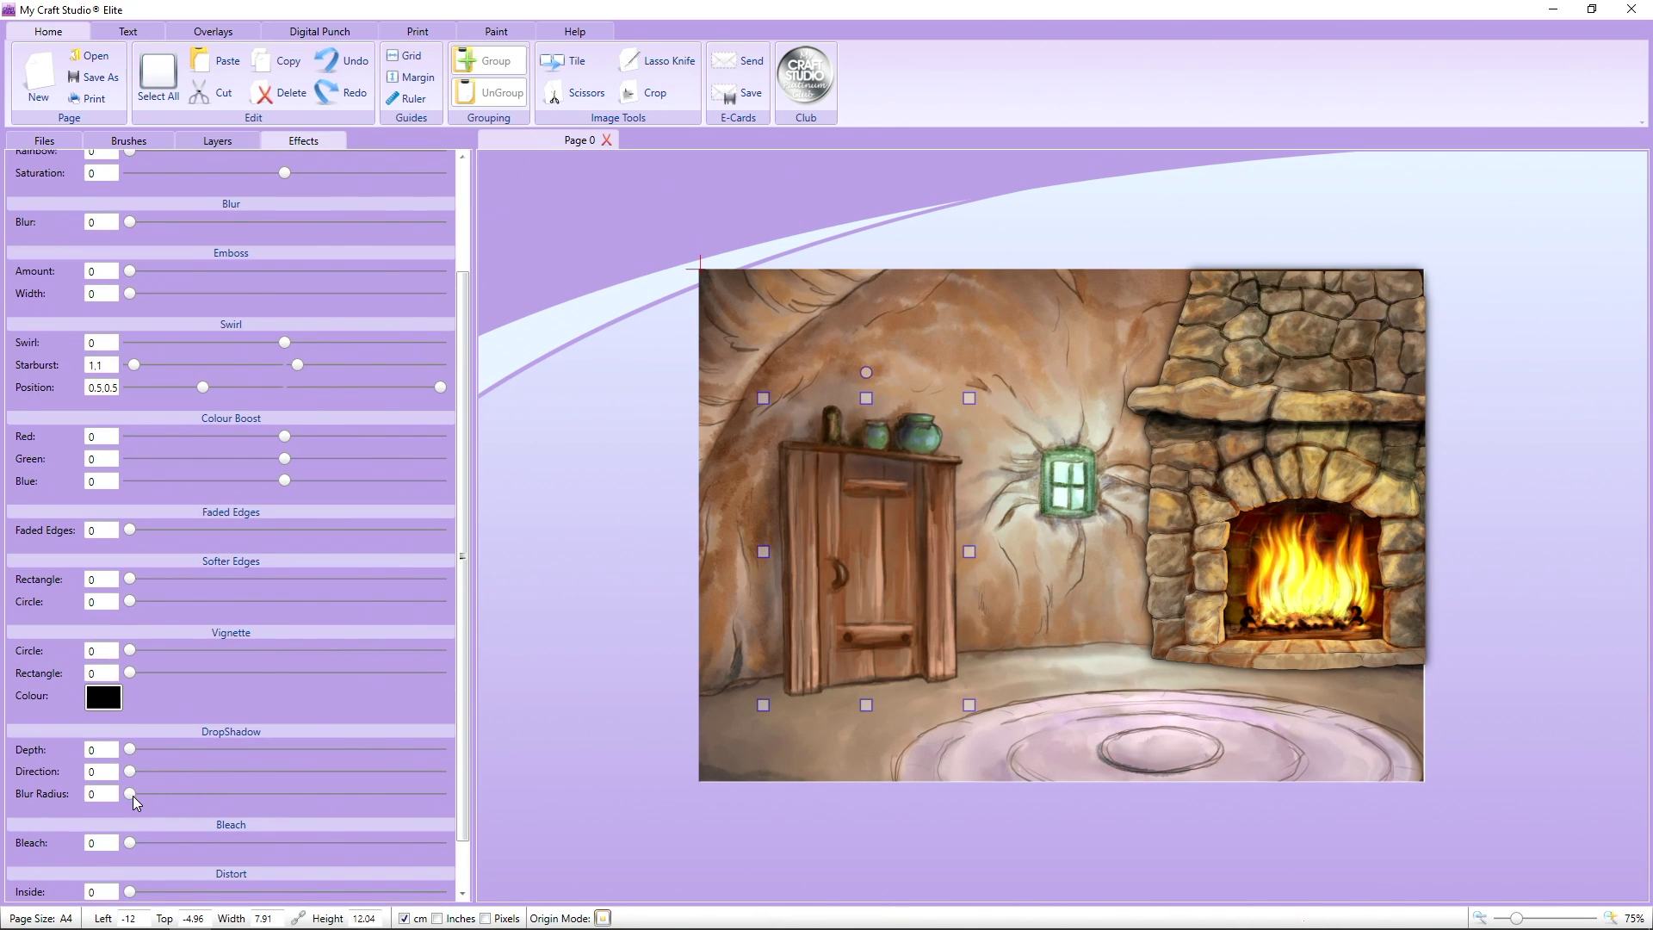
{"action": "left_click_drag", "start_coordinate": [131, 794], "coordinate": [674, 761]}
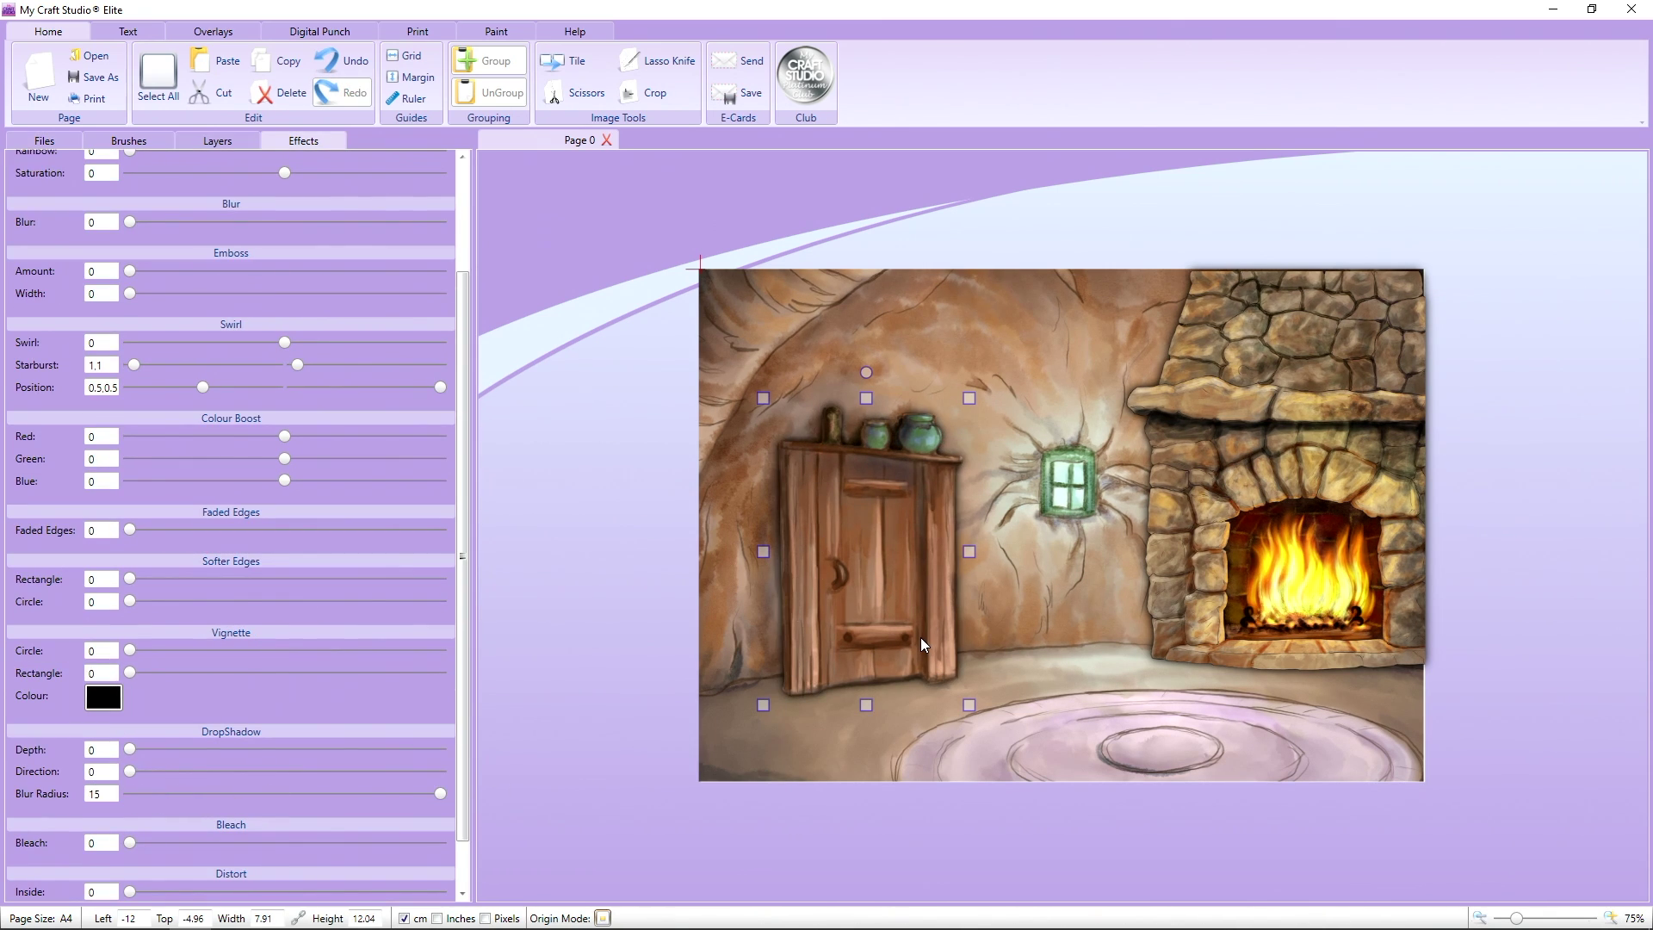
- Duplicate the door and align the copy almost directly over the original
{"action": "key", "text": "ctrl+c"}
{"action": "key", "text": "ctrl+v"}
{"action": "mouse_move", "coordinate": [928, 601]}
{"action": "left_mouse_down"}
{"action": "mouse_move", "coordinate": [680, 573]}
{"action": "mouse_move", "coordinate": [942, 592]}
{"action": "mouse_move", "coordinate": [926, 594]}
{"action": "left_mouse_up"}
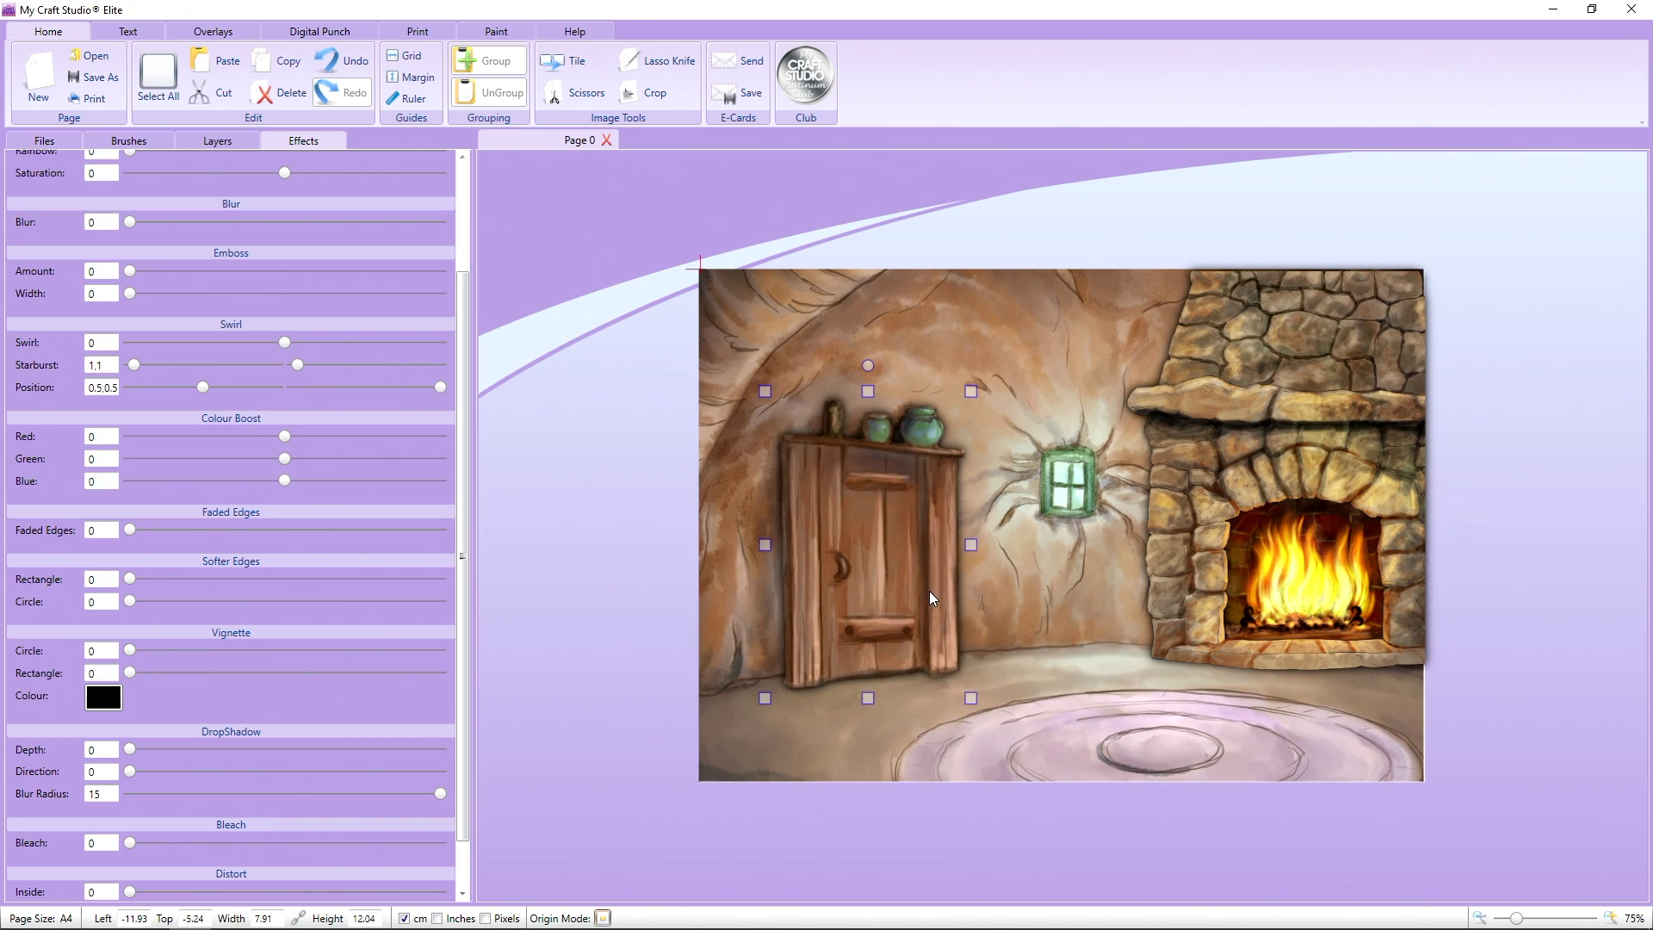
{"action": "left_click", "coordinate": [566, 491]}
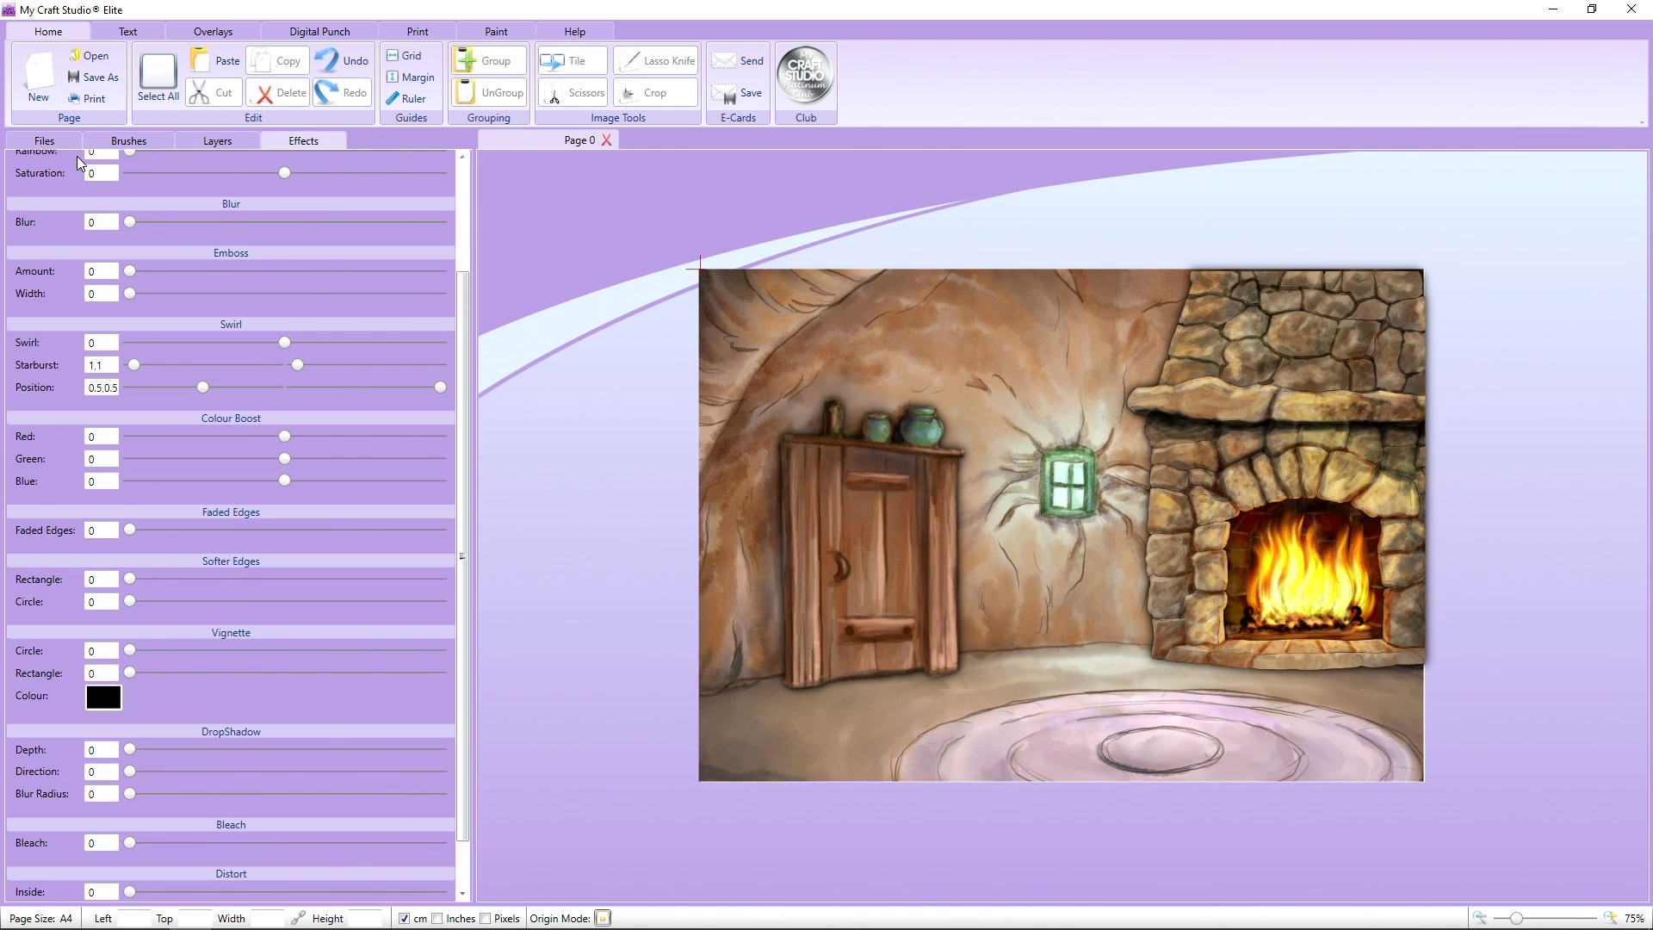
- Add the Bedtime 01 bed on the left of the room and the Bedtime 02 bed on the right
{"action": "left_click", "coordinate": [44, 142]}
{"action": "scroll", "coordinate": [263, 567], "scroll_direction": "down", "scroll_amount": 5}
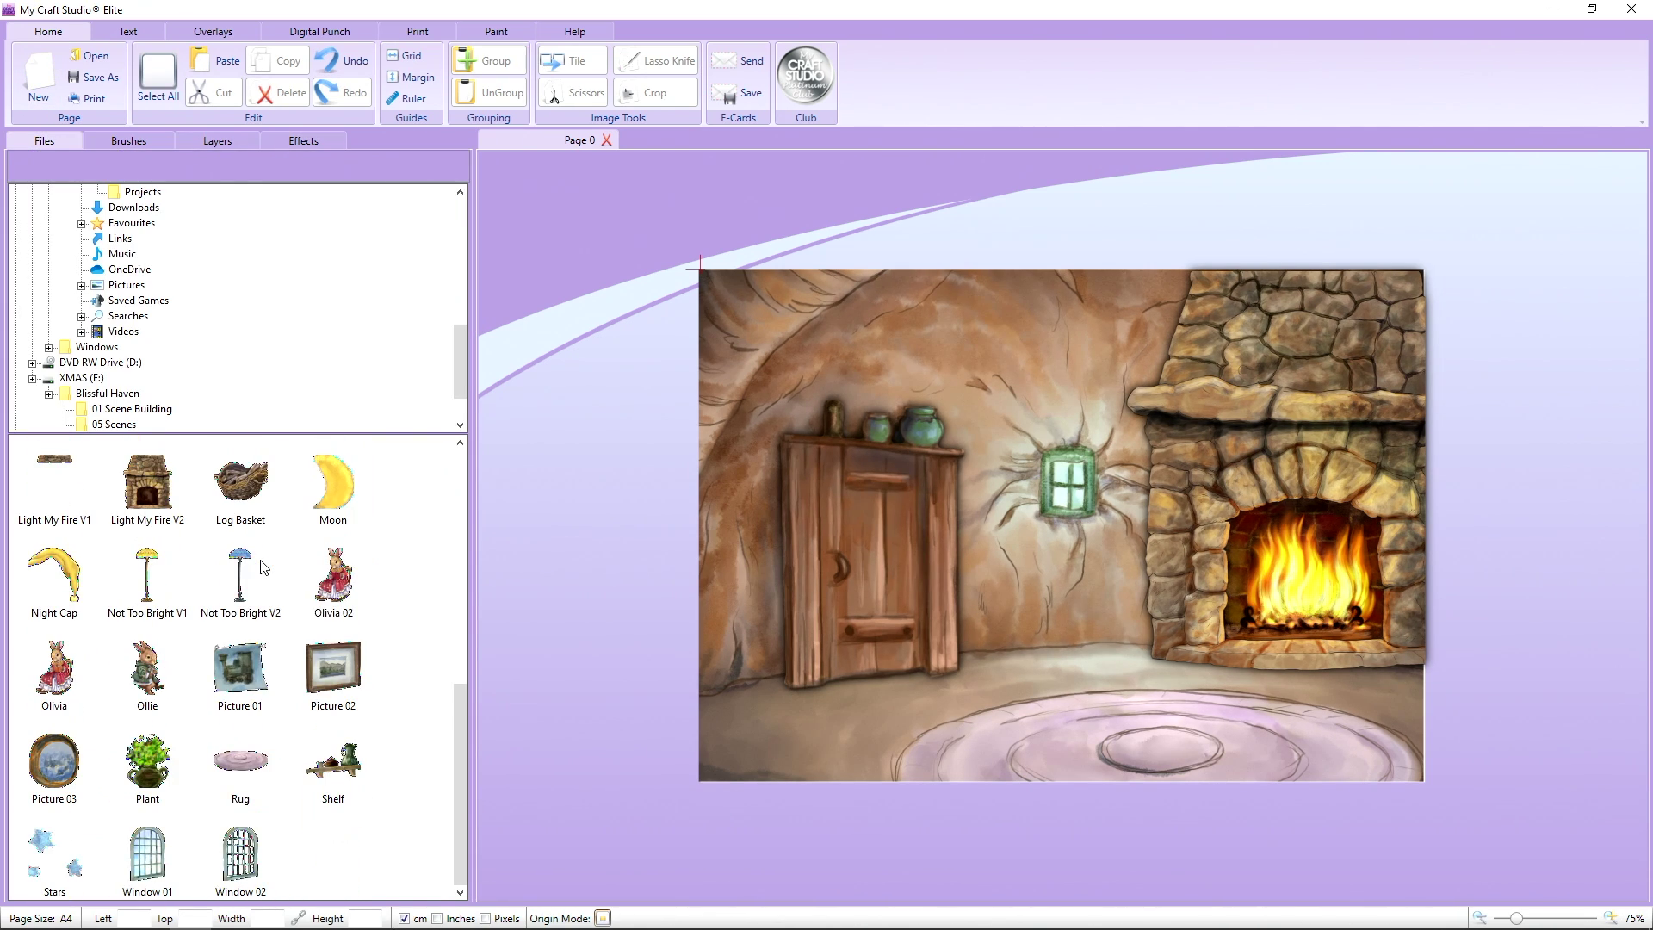
{"action": "scroll", "coordinate": [263, 567], "scroll_direction": "up", "scroll_amount": 2}
{"action": "scroll", "coordinate": [263, 567], "scroll_direction": "up", "scroll_amount": 3}
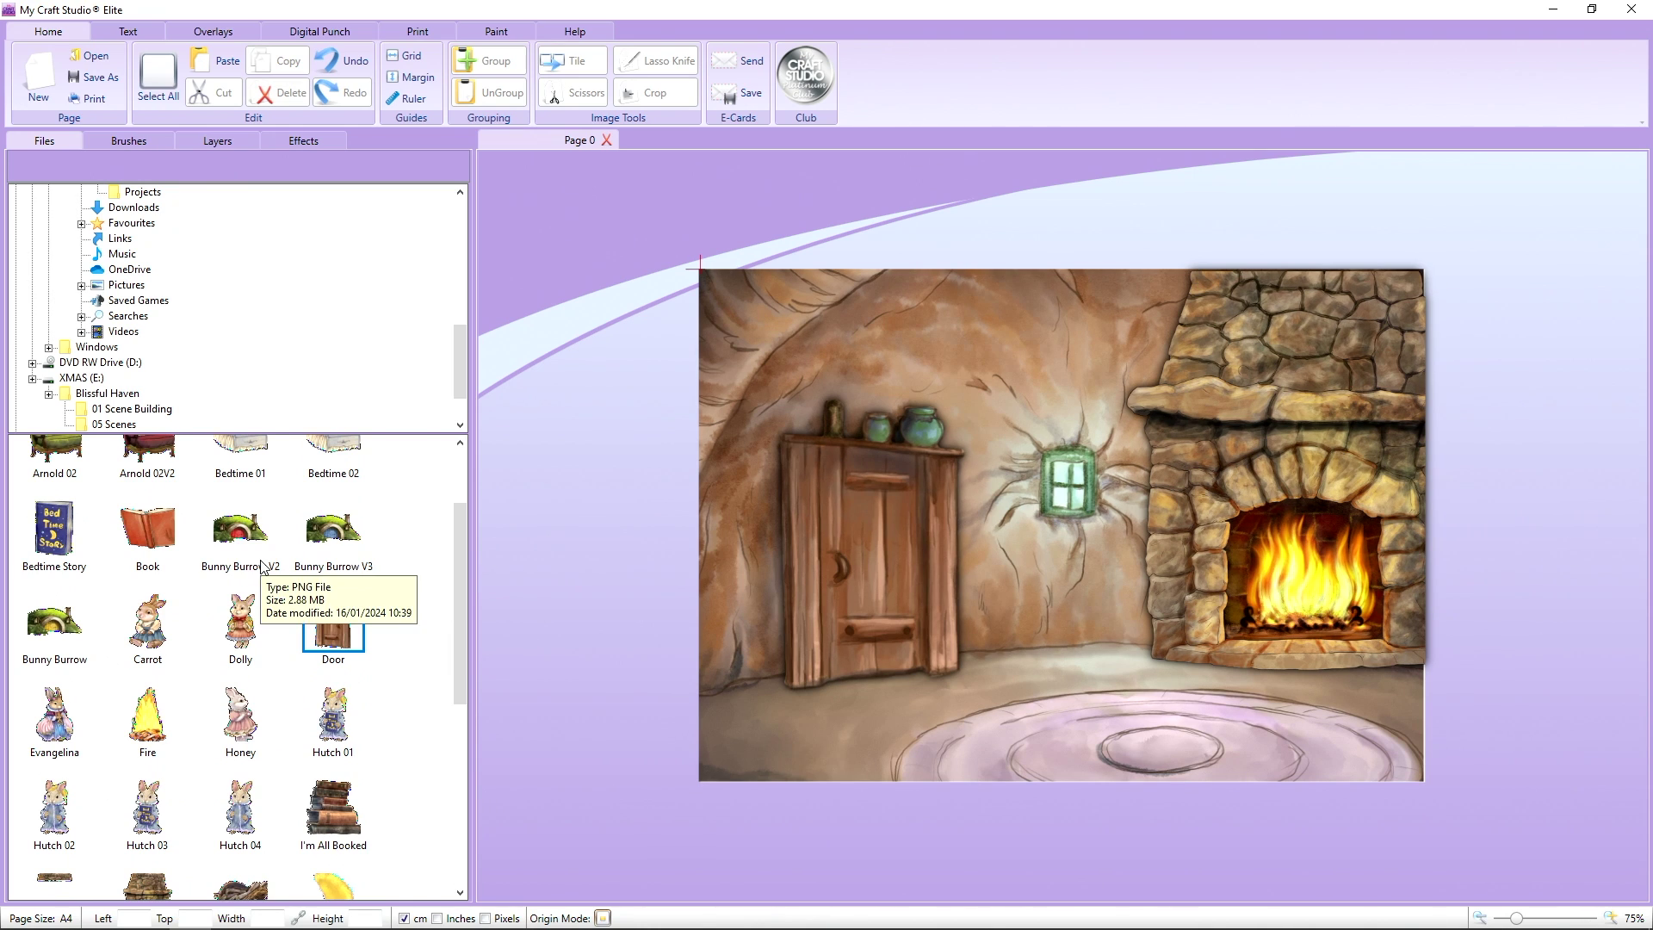
{"action": "scroll", "coordinate": [263, 566], "scroll_direction": "up", "scroll_amount": 2}
{"action": "left_click_drag", "start_coordinate": [250, 548], "coordinate": [789, 587]}
{"action": "left_click_drag", "start_coordinate": [339, 568], "coordinate": [1201, 553]}
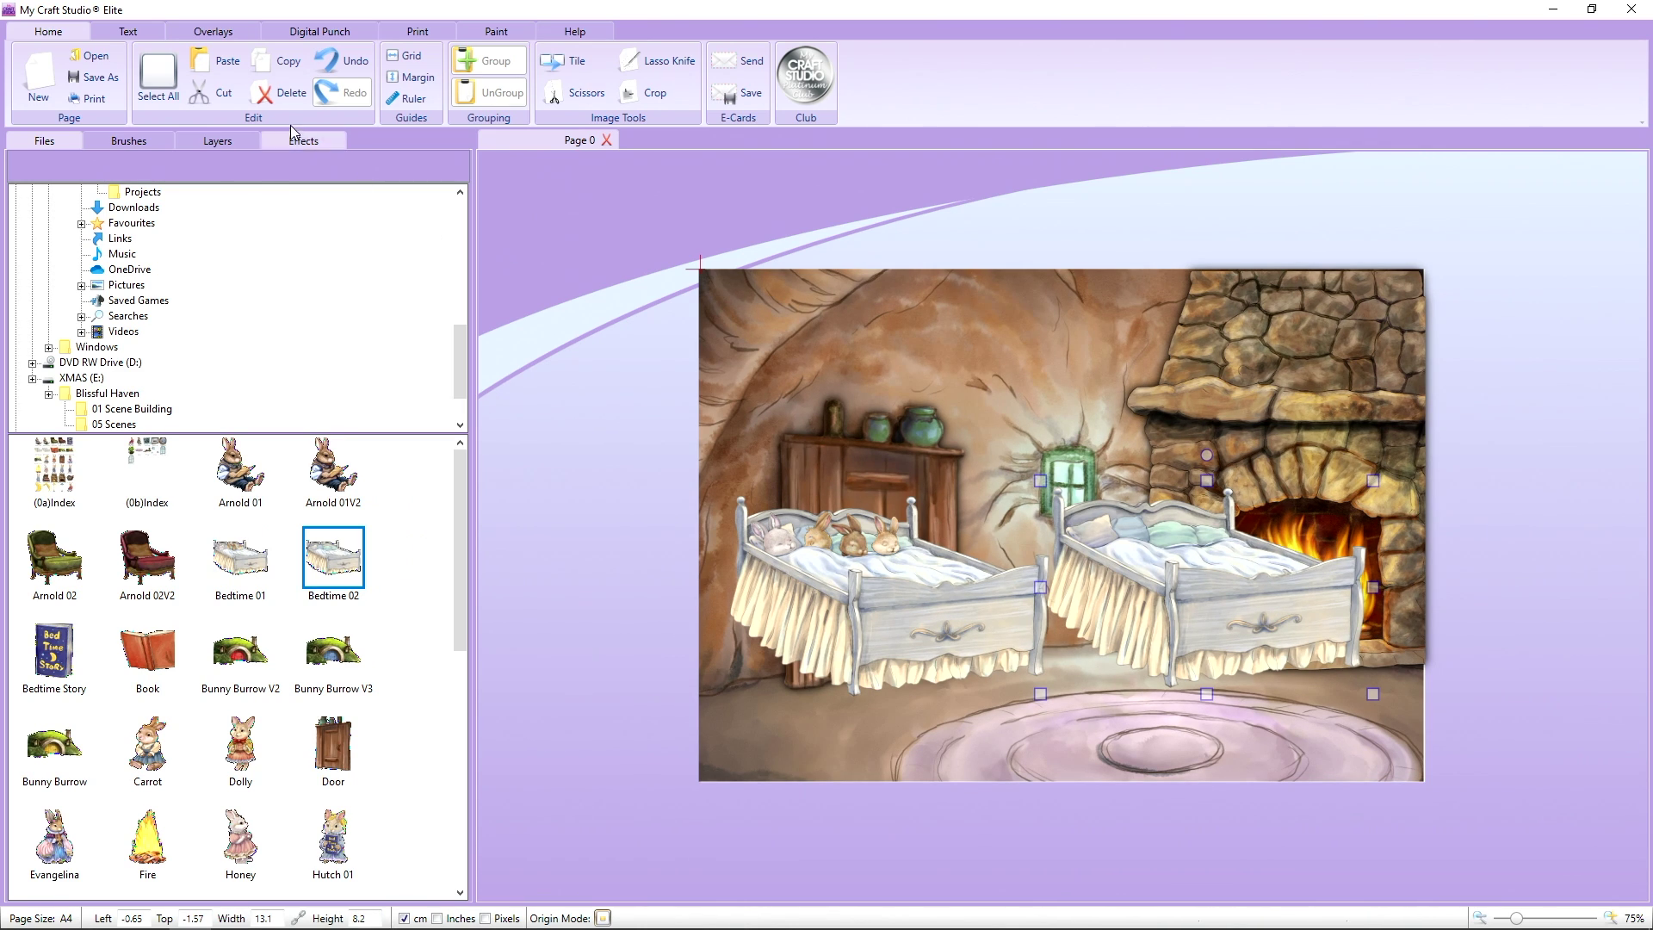
- Delete the empty bed and place the bunny bed in the room's lower-left corner, enlarged to about 13.66 × 8.56 cm
{"action": "left_click", "coordinate": [294, 100]}
{"action": "left_click_drag", "start_coordinate": [814, 586], "coordinate": [823, 718]}
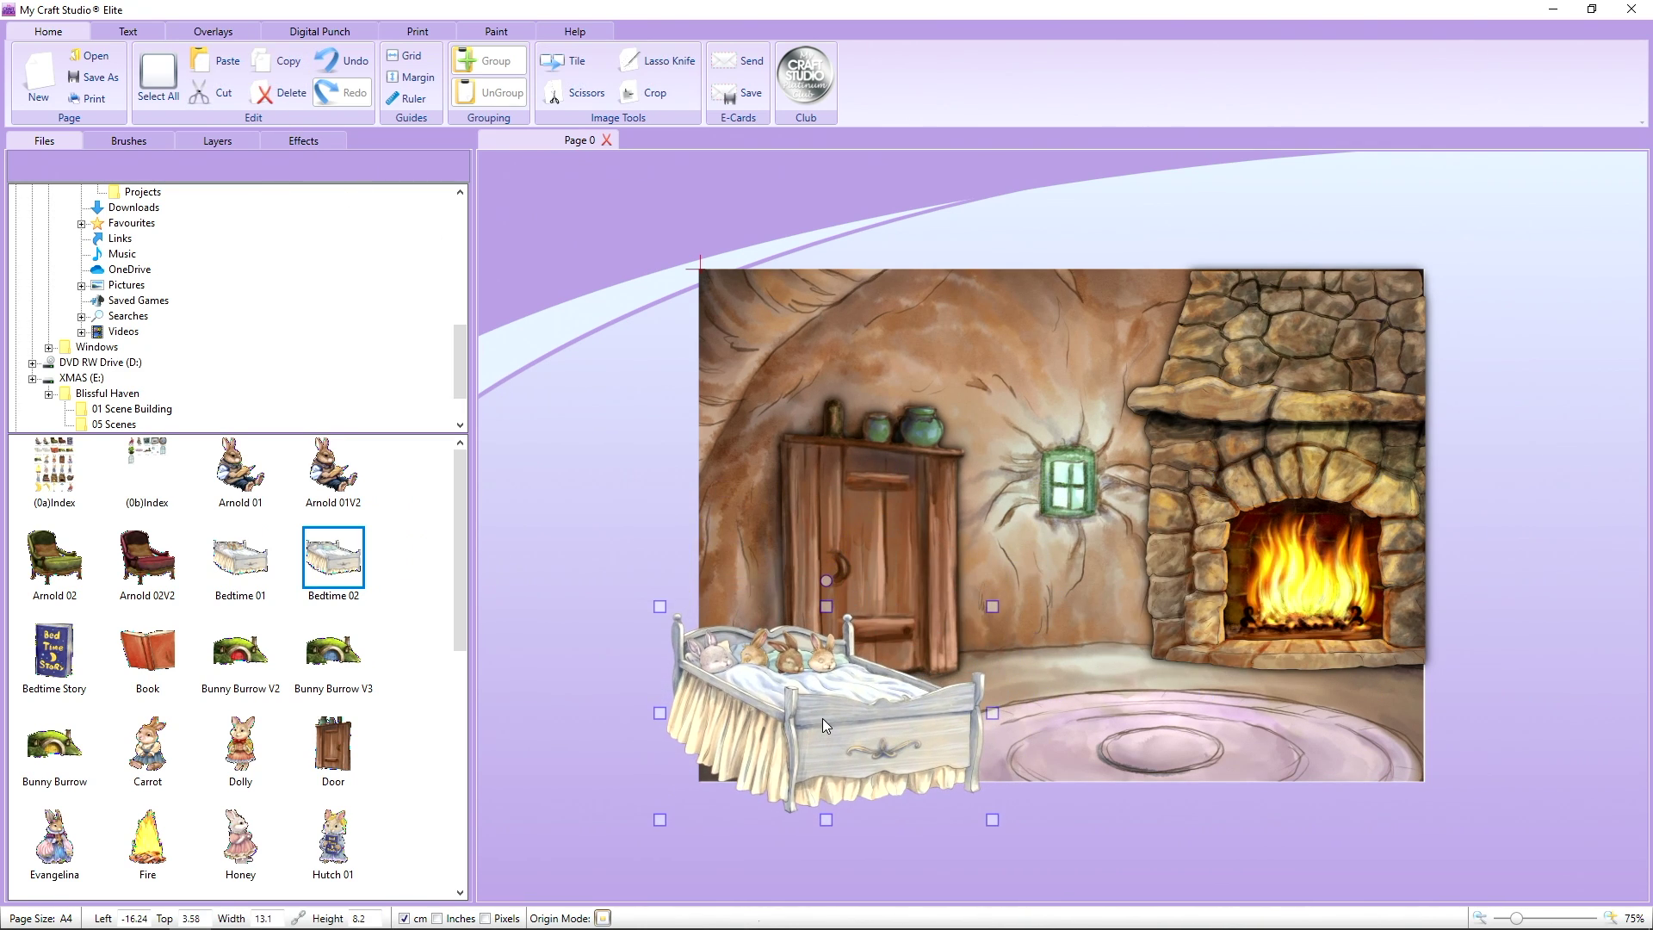
{"action": "left_click_drag", "start_coordinate": [661, 609], "coordinate": [645, 598]}
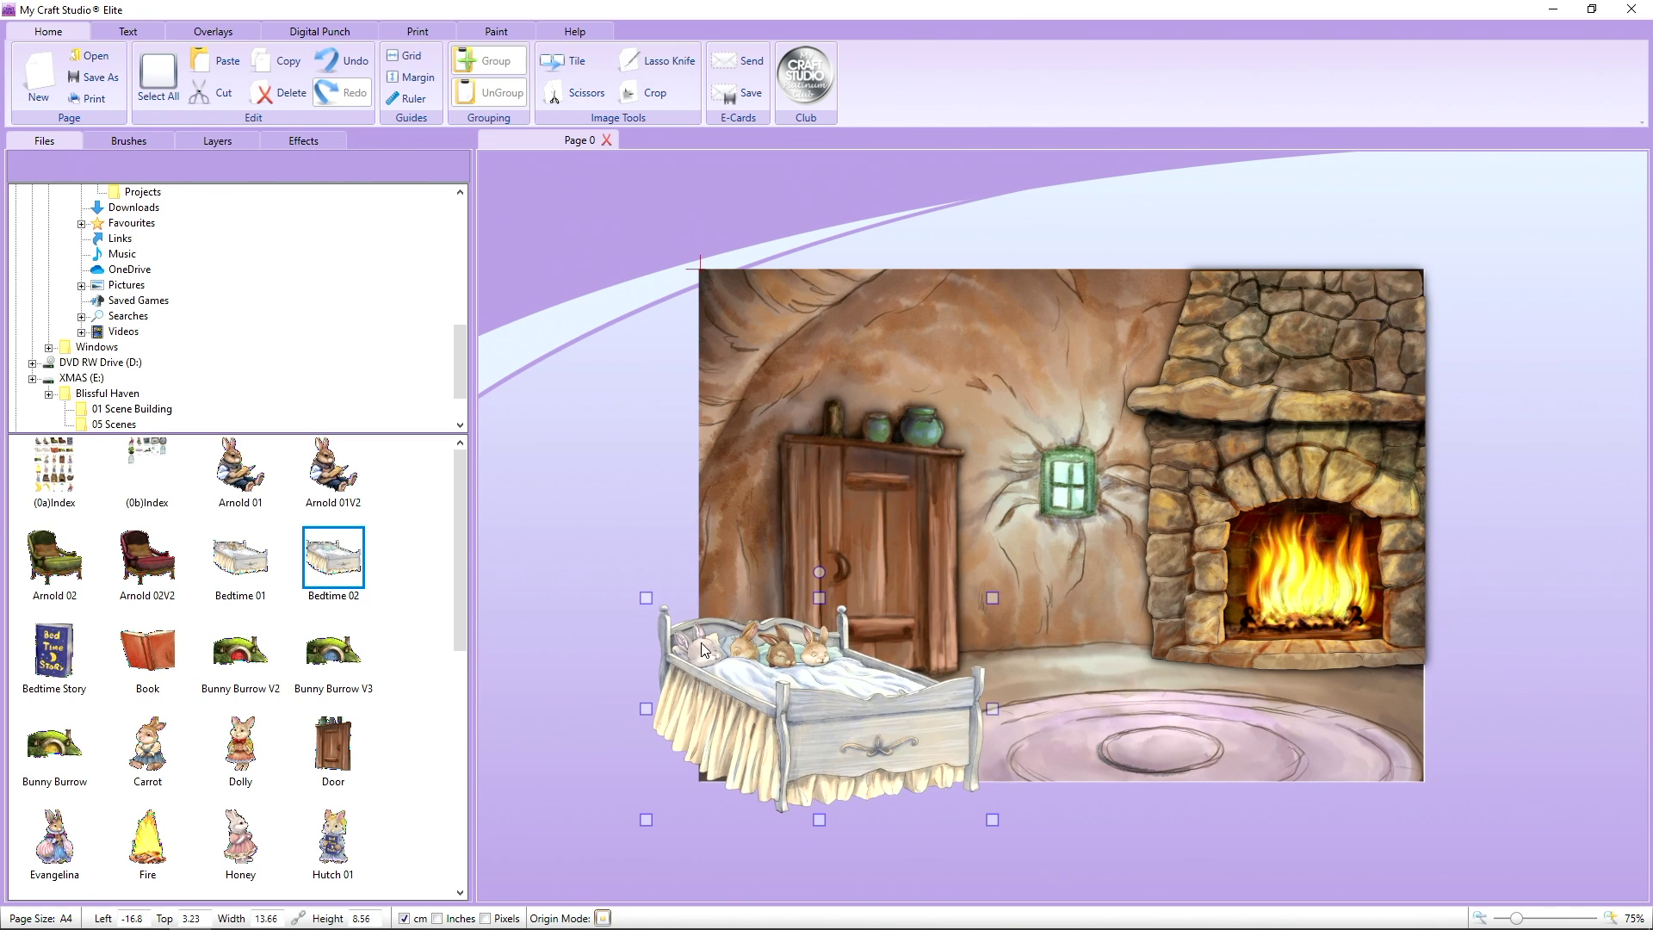
{"action": "left_click_drag", "start_coordinate": [823, 738], "coordinate": [820, 725]}
- Duplicate the bunny bed and move the copy to the room's lower-right corner
{"action": "right_click", "coordinate": [819, 725]}
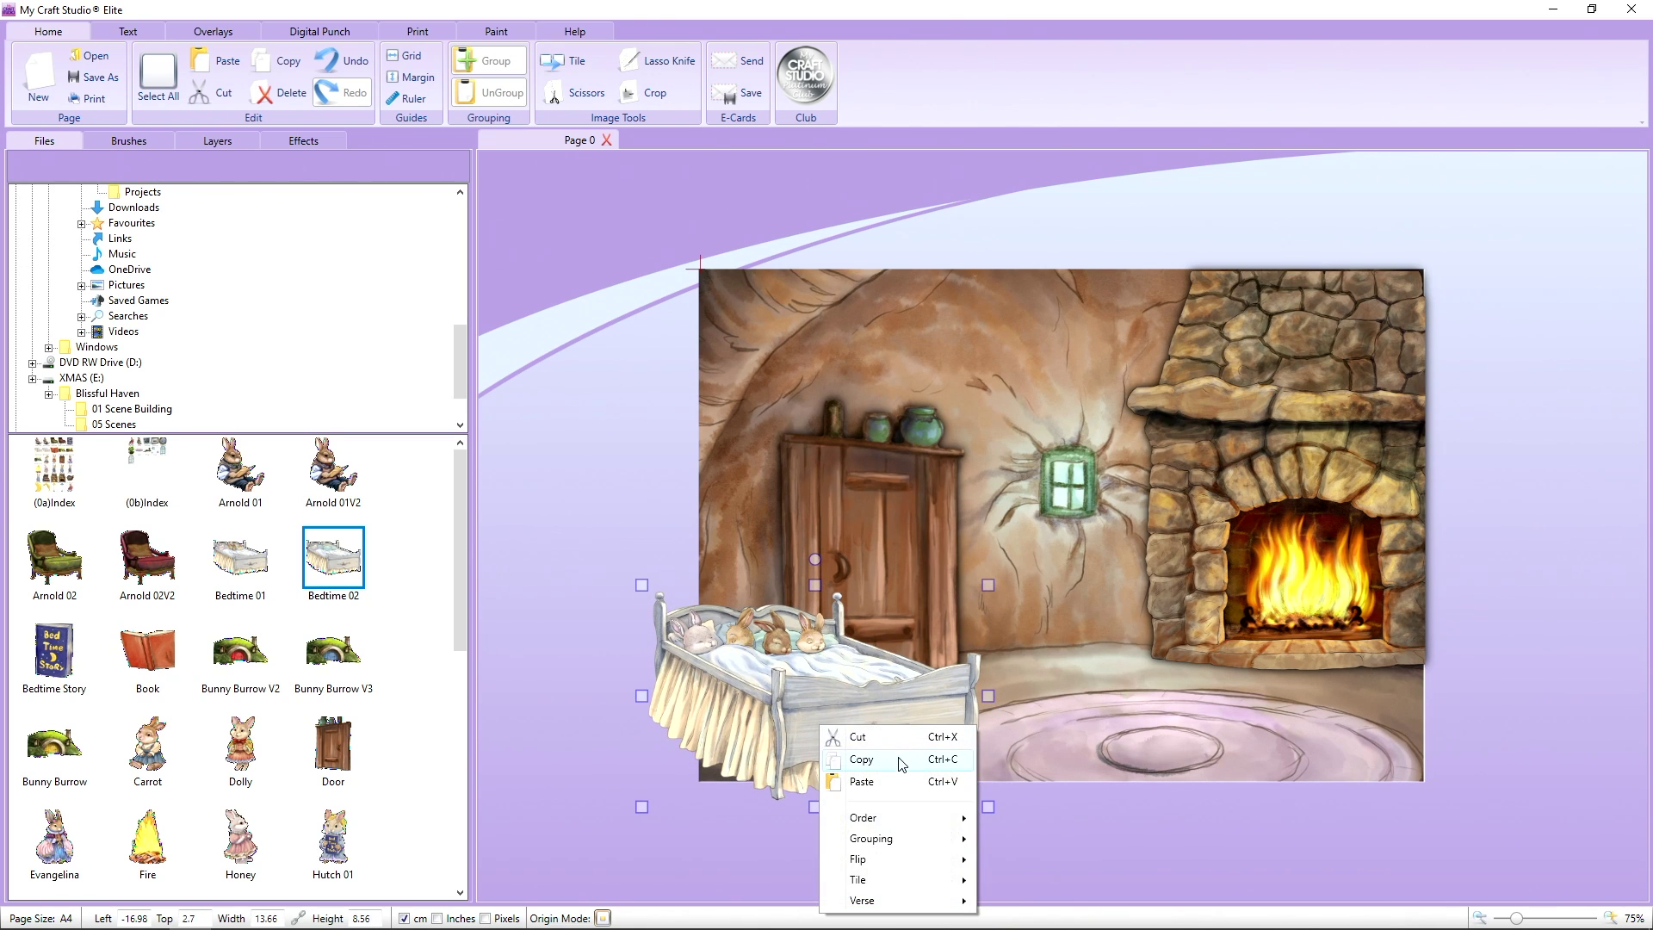
{"action": "left_click", "coordinate": [849, 643]}
{"action": "right_click", "coordinate": [848, 644]}
{"action": "left_click", "coordinate": [839, 698]}
{"action": "left_click_drag", "start_coordinate": [839, 698], "coordinate": [1278, 721]}
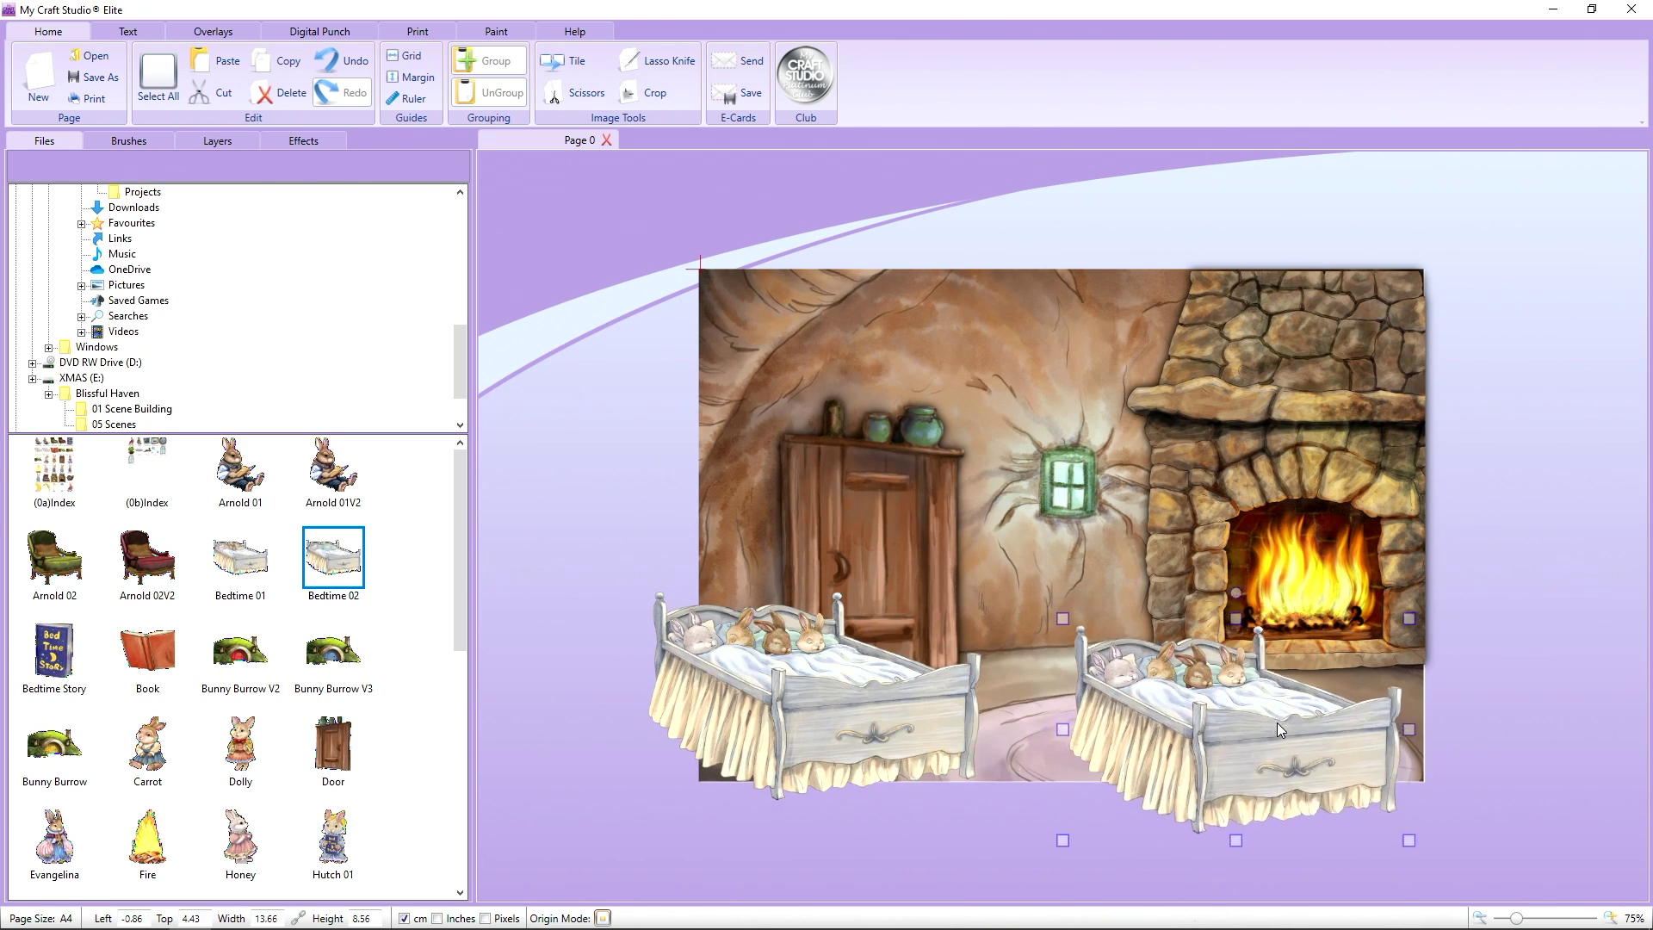
- Flip the right-hand bed horizontally and position it to overhang the room's right edge, mirroring the left bed
{"action": "right_click", "coordinate": [1291, 713]}
{"action": "mouse_move", "coordinate": [1380, 843]}
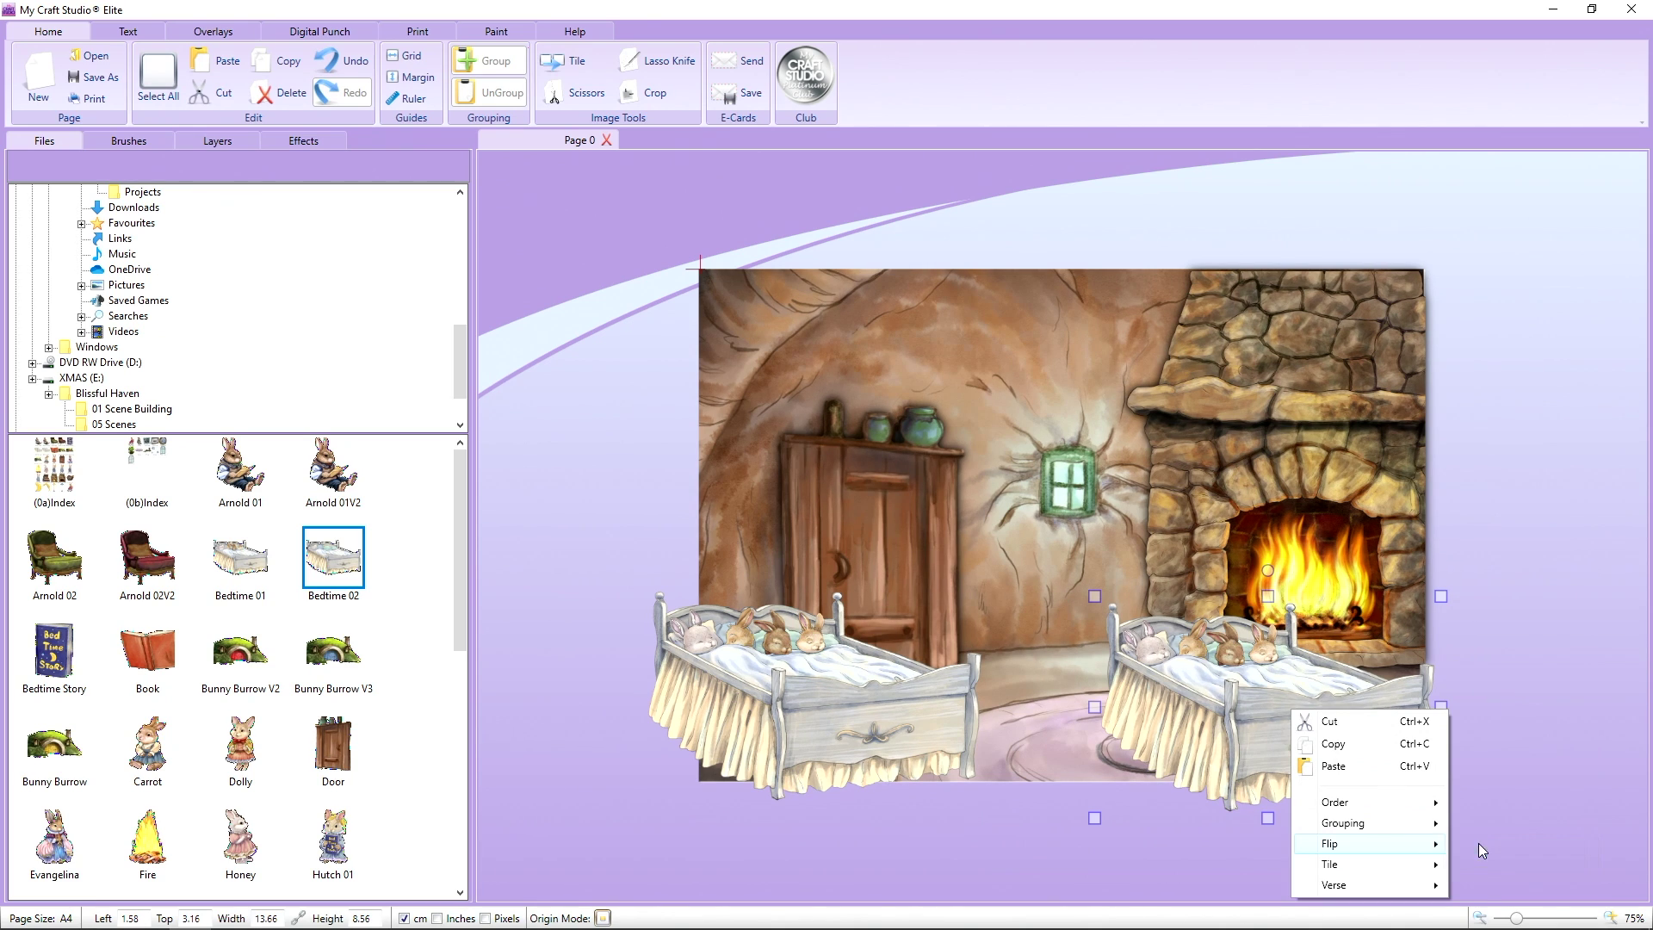
{"action": "left_click", "coordinate": [1479, 844]}
{"action": "left_click_drag", "start_coordinate": [1213, 706], "coordinate": [1260, 698]}
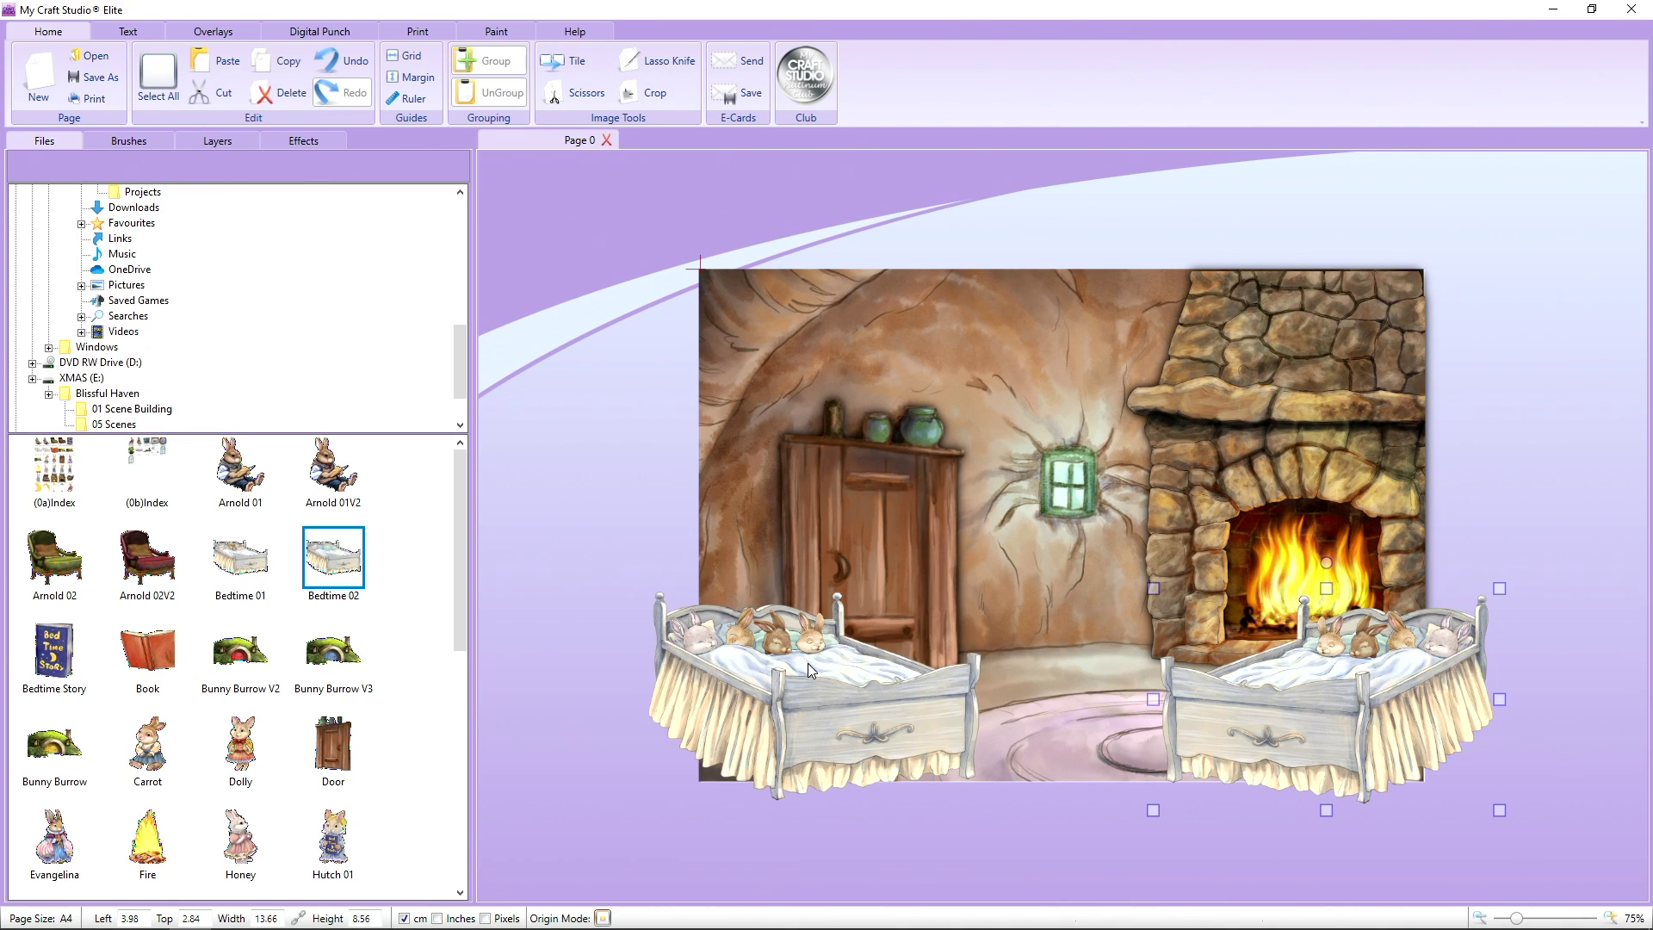
- Add the red Arnold 02V2 armchair between the beds, sized to about 6.63 × 6.55 cm
{"action": "left_click_drag", "start_coordinate": [151, 561], "coordinate": [1101, 612]}
{"action": "left_click_drag", "start_coordinate": [1208, 524], "coordinate": [1186, 539]}
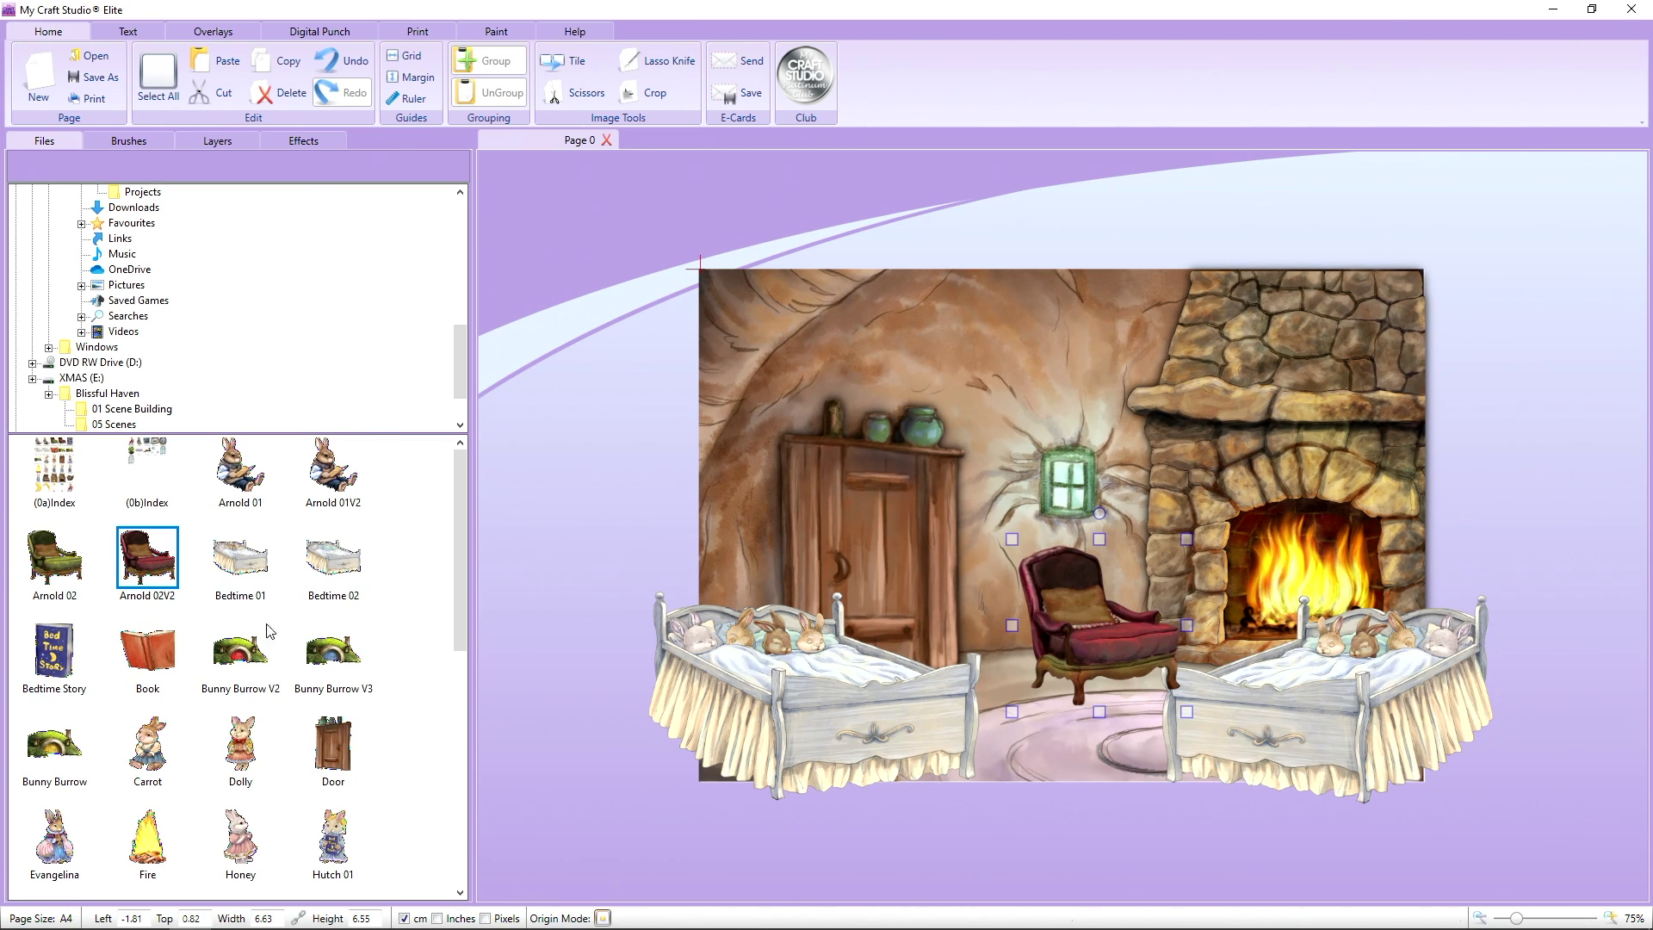
- Add the Rug image near the room's upper-left corner and turn it black by setting its brightness to -1
{"action": "scroll", "coordinate": [267, 603], "scroll_direction": "down", "scroll_amount": 5}
{"action": "left_click_drag", "start_coordinate": [245, 766], "coordinate": [701, 403]}
{"action": "left_click", "coordinate": [303, 141]}
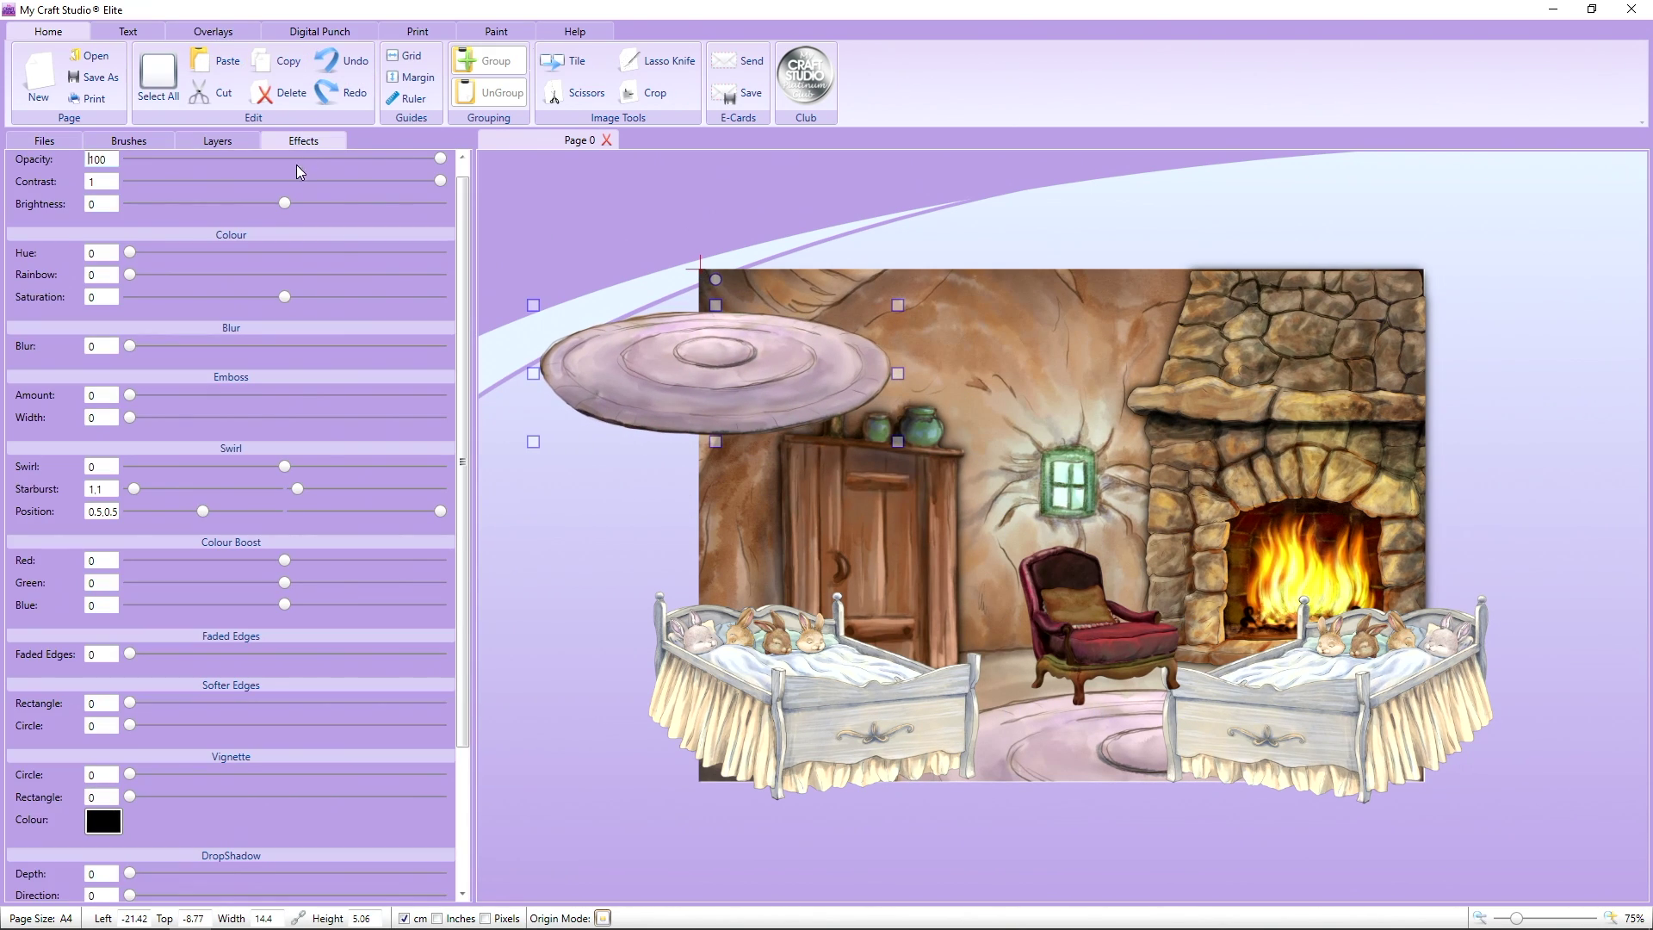
{"action": "left_click_drag", "start_coordinate": [286, 204], "coordinate": [124, 204]}
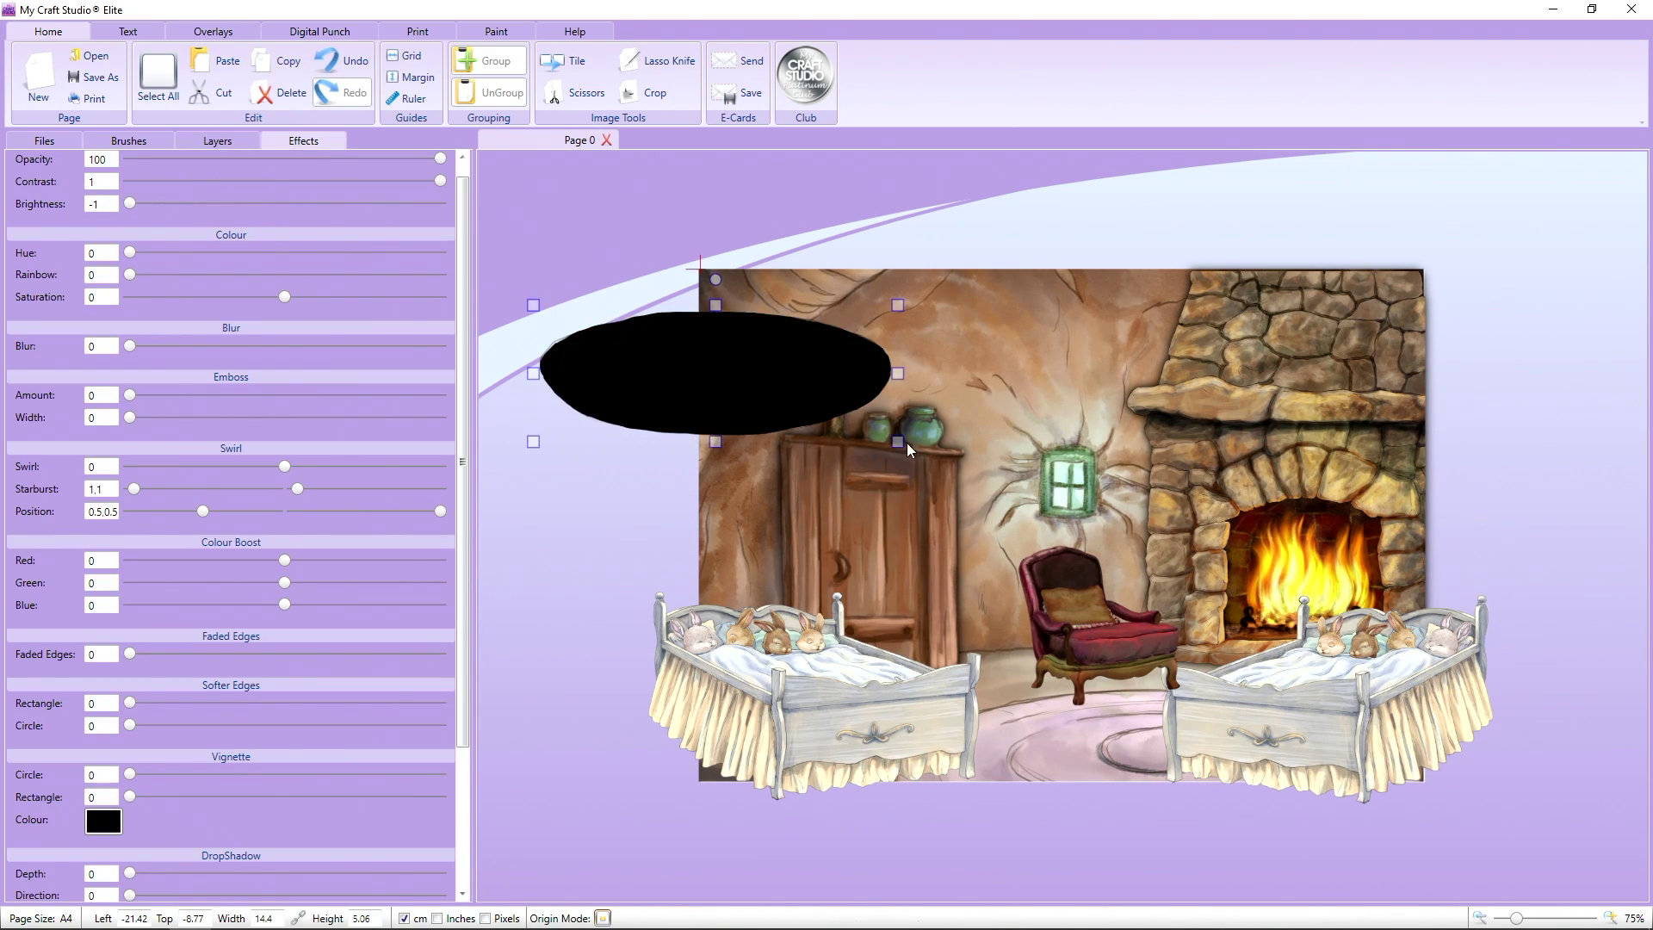
- Give the black rug circular softer edges of 78 and an opacity of 78
{"action": "scroll", "coordinate": [307, 379], "scroll_direction": "down", "scroll_amount": 3}
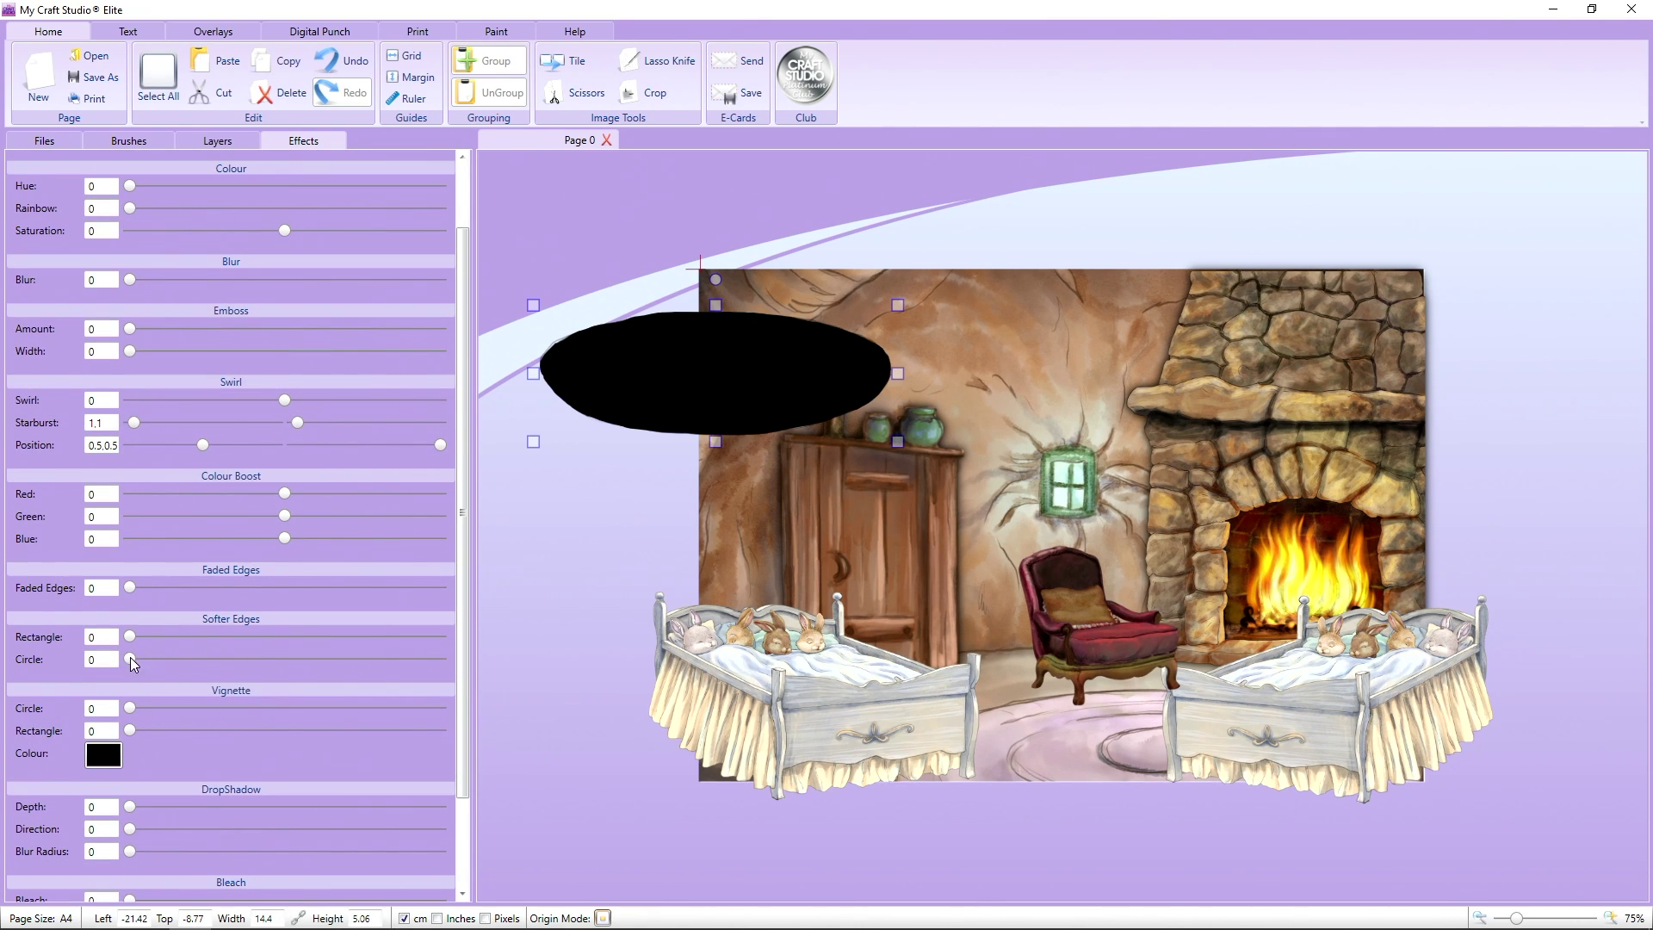
{"action": "left_click_drag", "start_coordinate": [129, 661], "coordinate": [374, 669]}
{"action": "scroll", "coordinate": [350, 466], "scroll_direction": "up", "scroll_amount": 4}
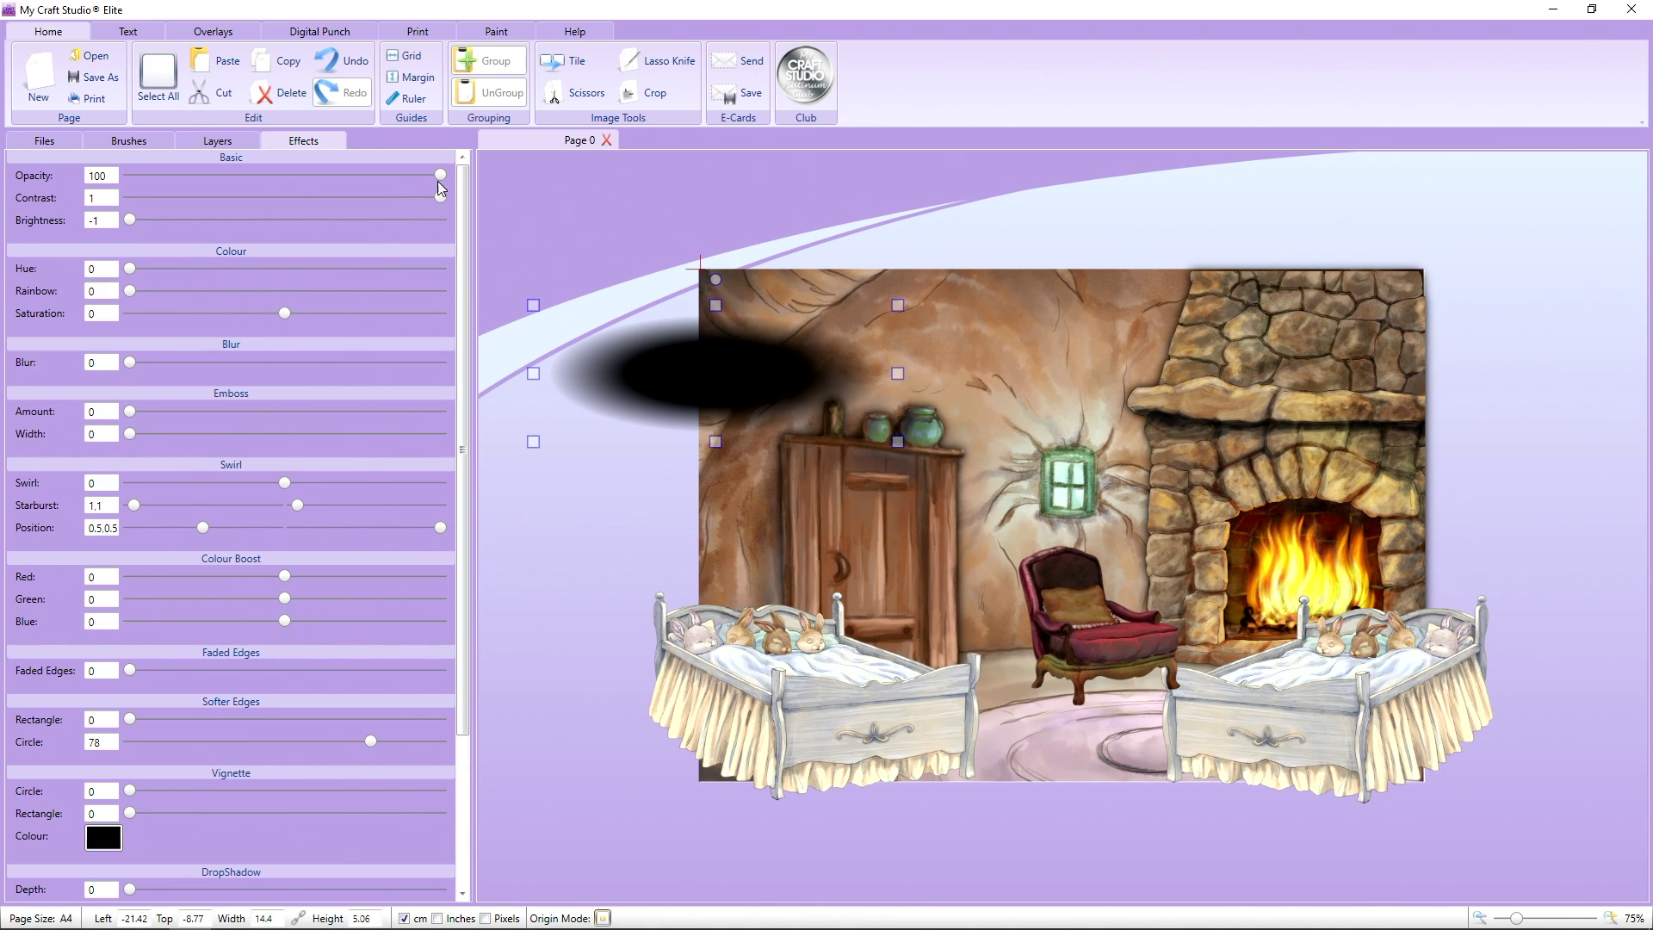
{"action": "left_click_drag", "start_coordinate": [441, 175], "coordinate": [375, 190]}
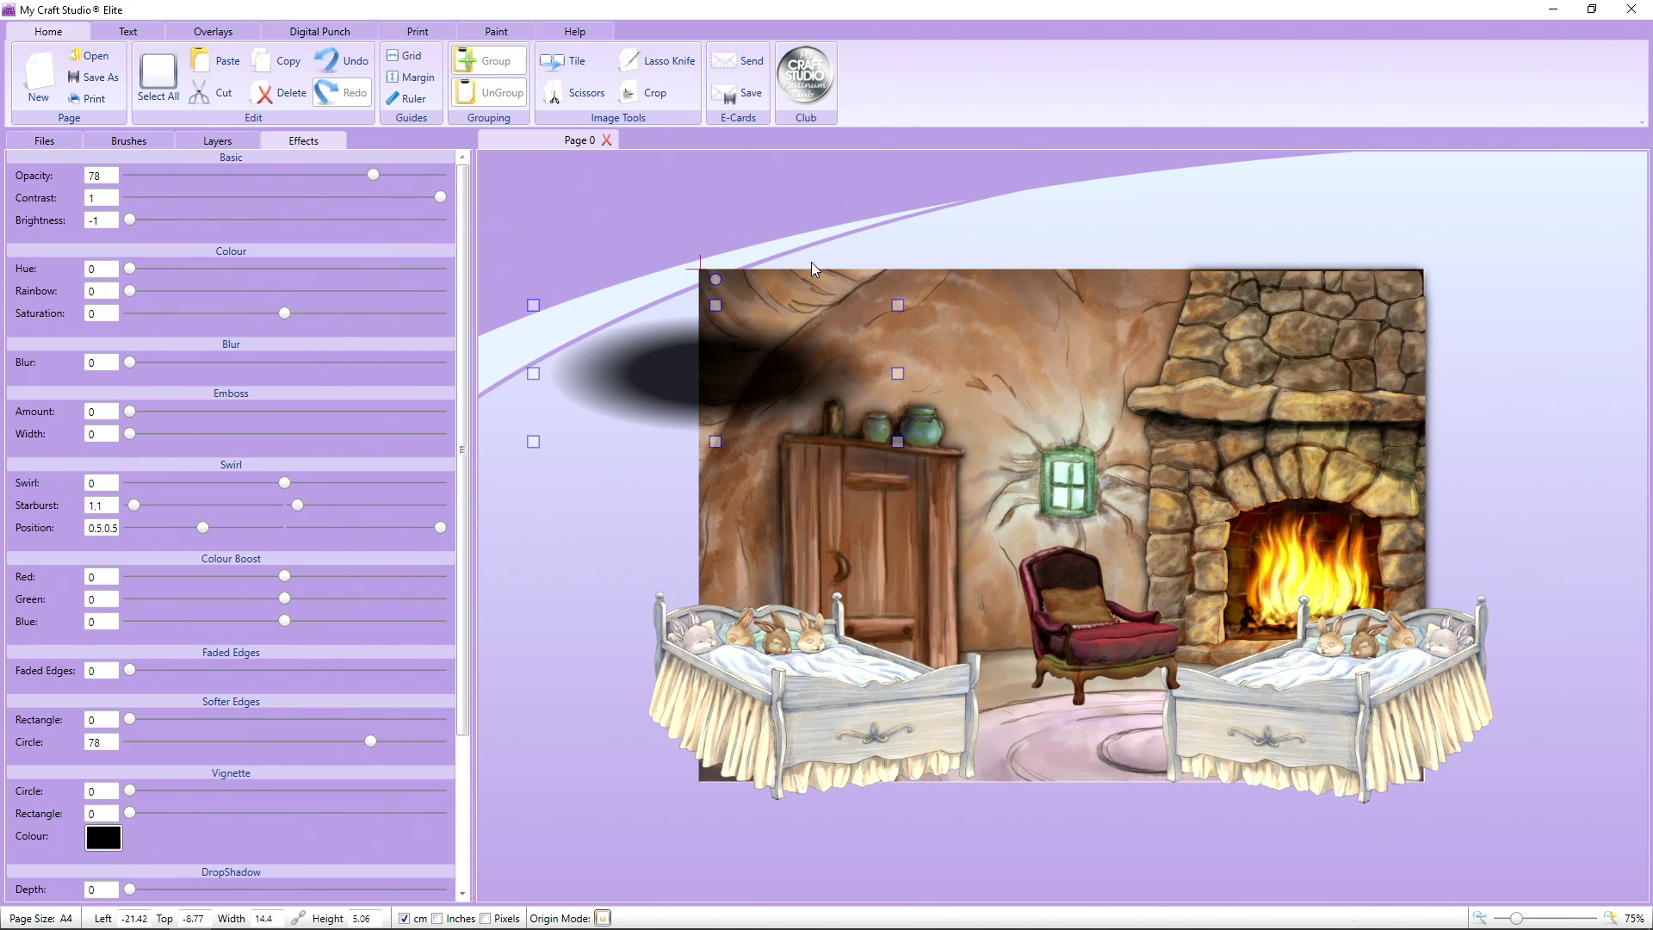
- Shrink the soft shadow to about 7.7 × 2.7 cm beneath the armchair, and bring the chair to the front, shifted slightly up and left
{"action": "left_click_drag", "start_coordinate": [898, 307], "coordinate": [728, 370]}
{"action": "left_click_drag", "start_coordinate": [637, 400], "coordinate": [1090, 692]}
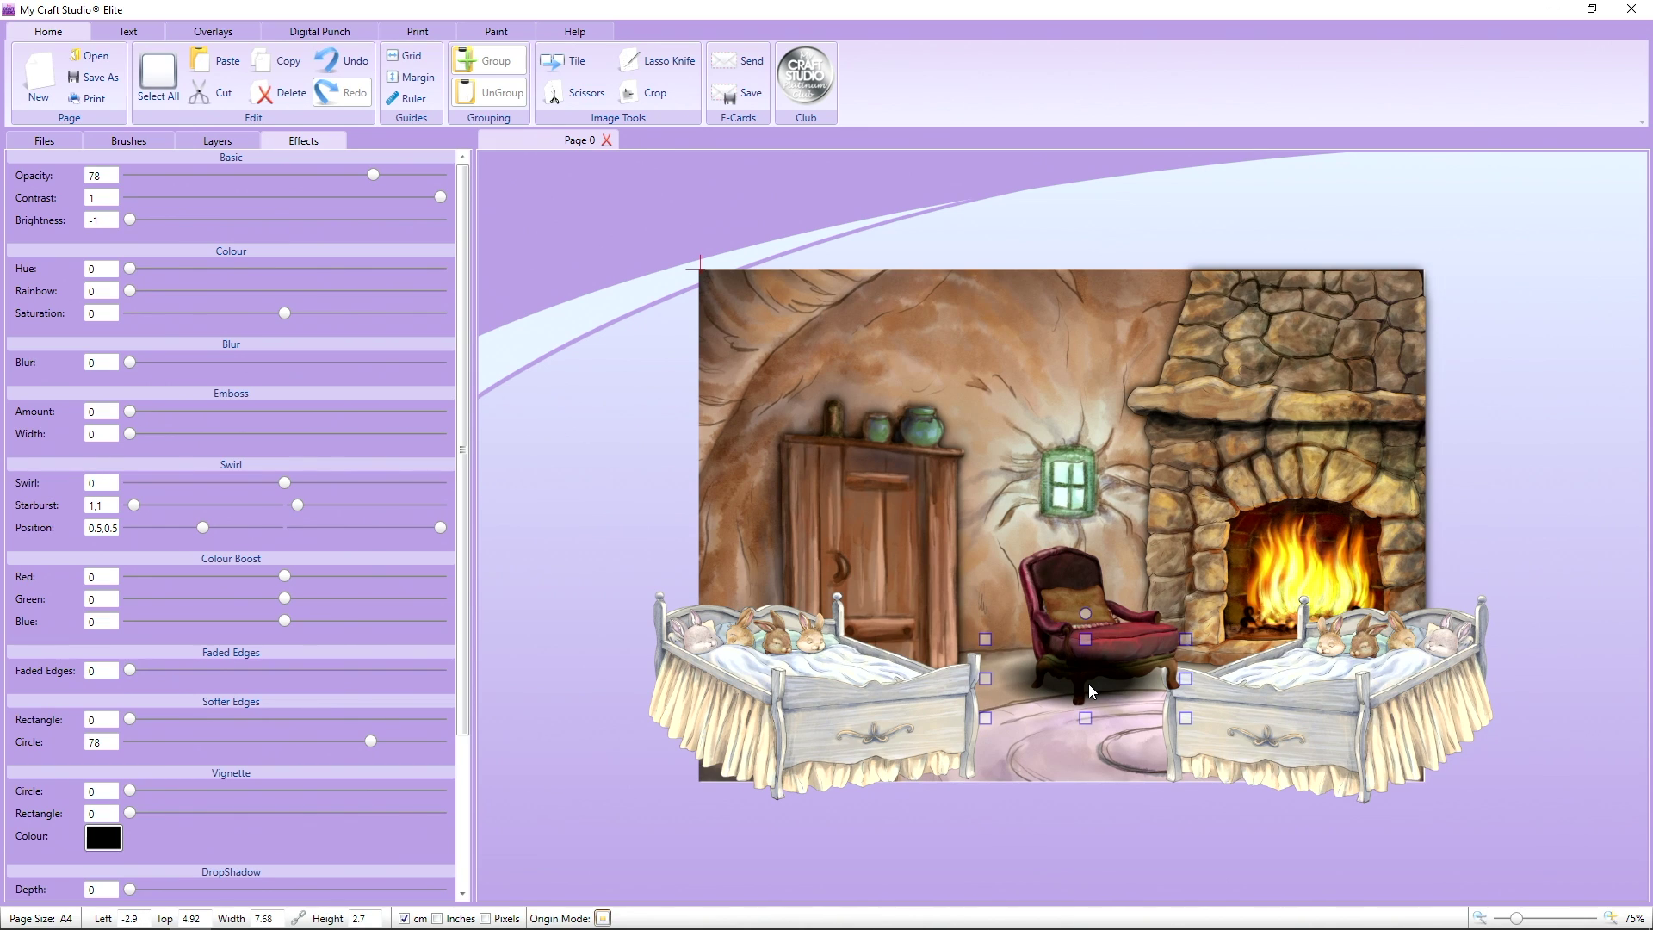
{"action": "right_click", "coordinate": [1060, 596]}
{"action": "mouse_move", "coordinate": [1184, 687]}
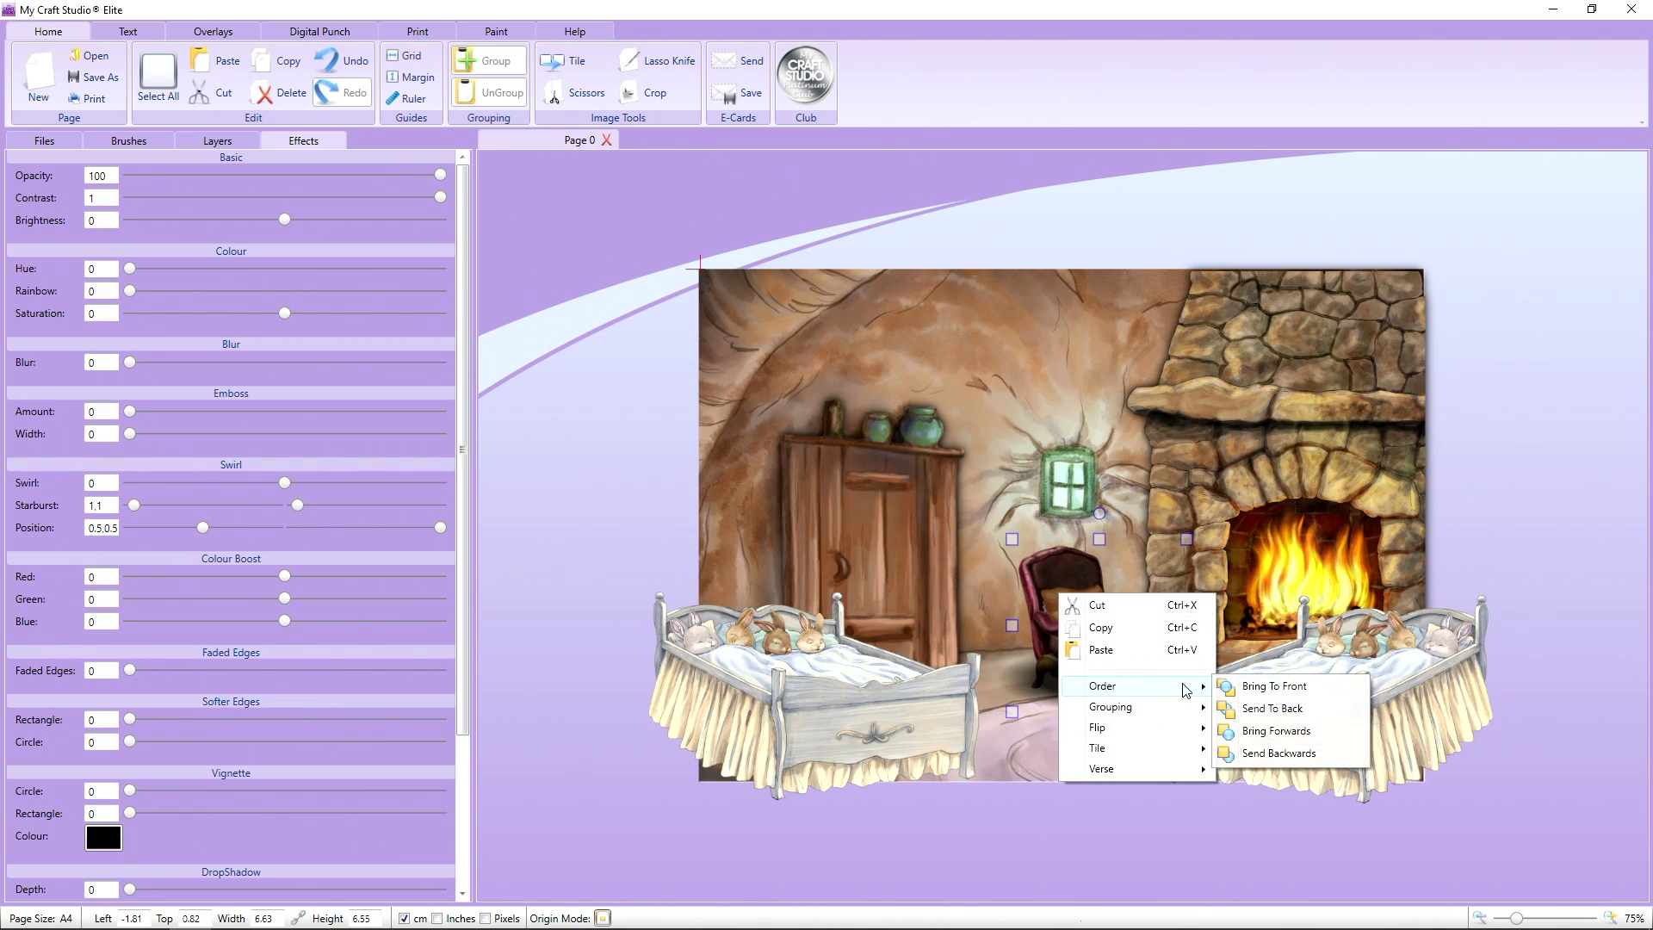
{"action": "left_click", "coordinate": [1285, 687]}
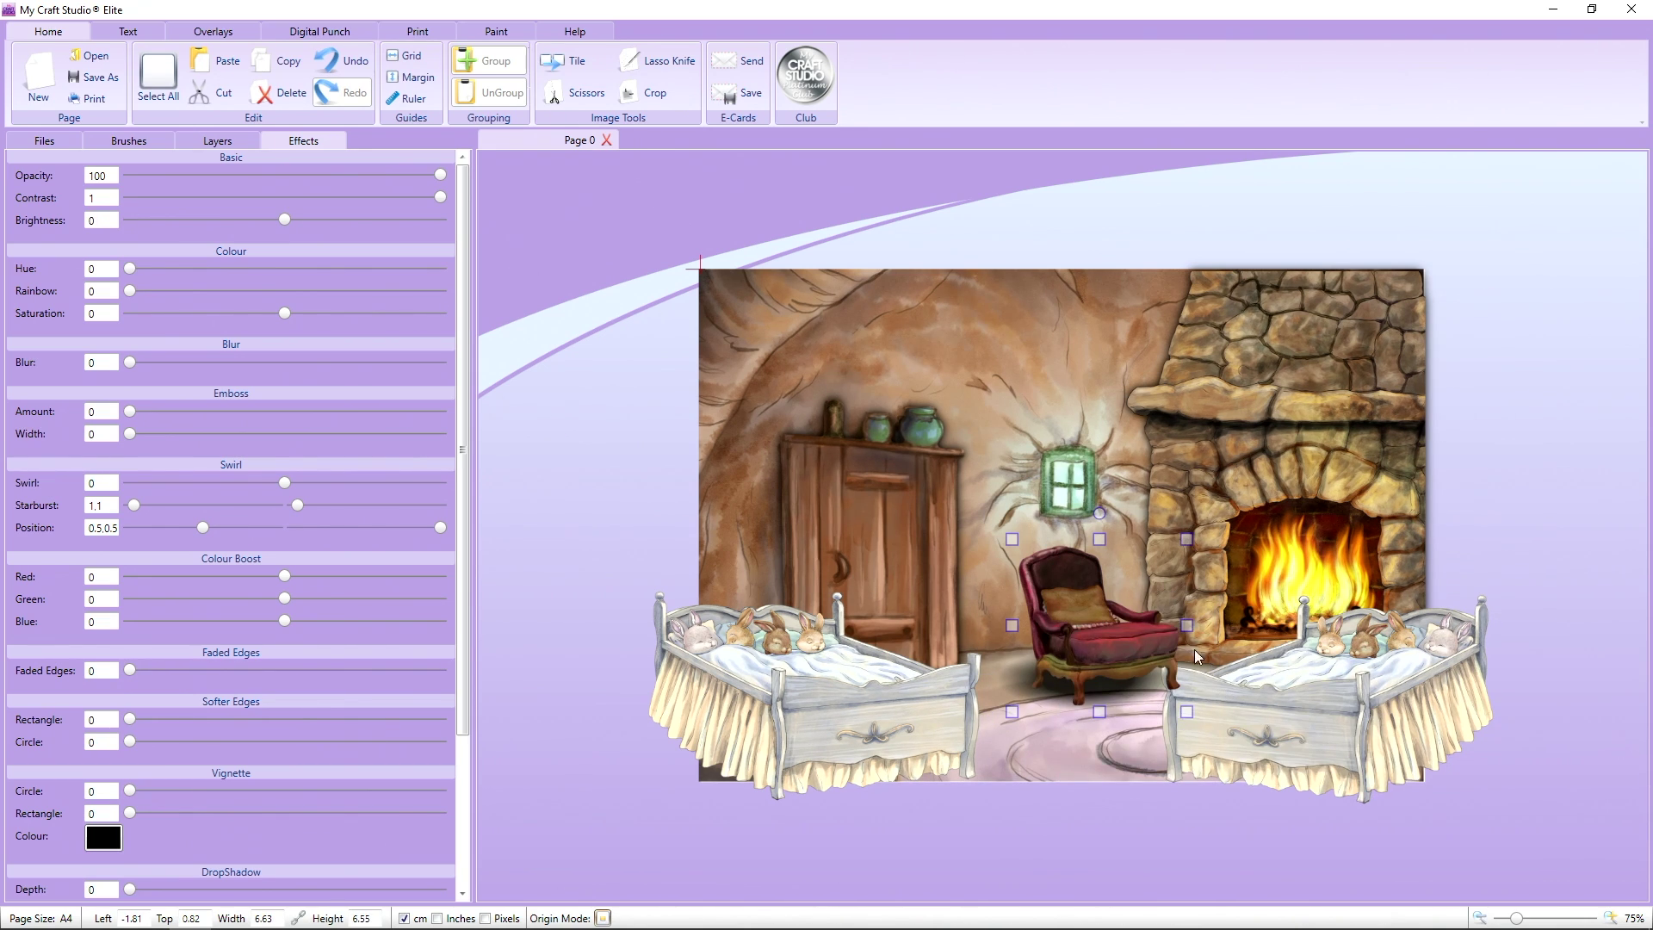
{"action": "left_click_drag", "start_coordinate": [1071, 591], "coordinate": [1061, 587]}
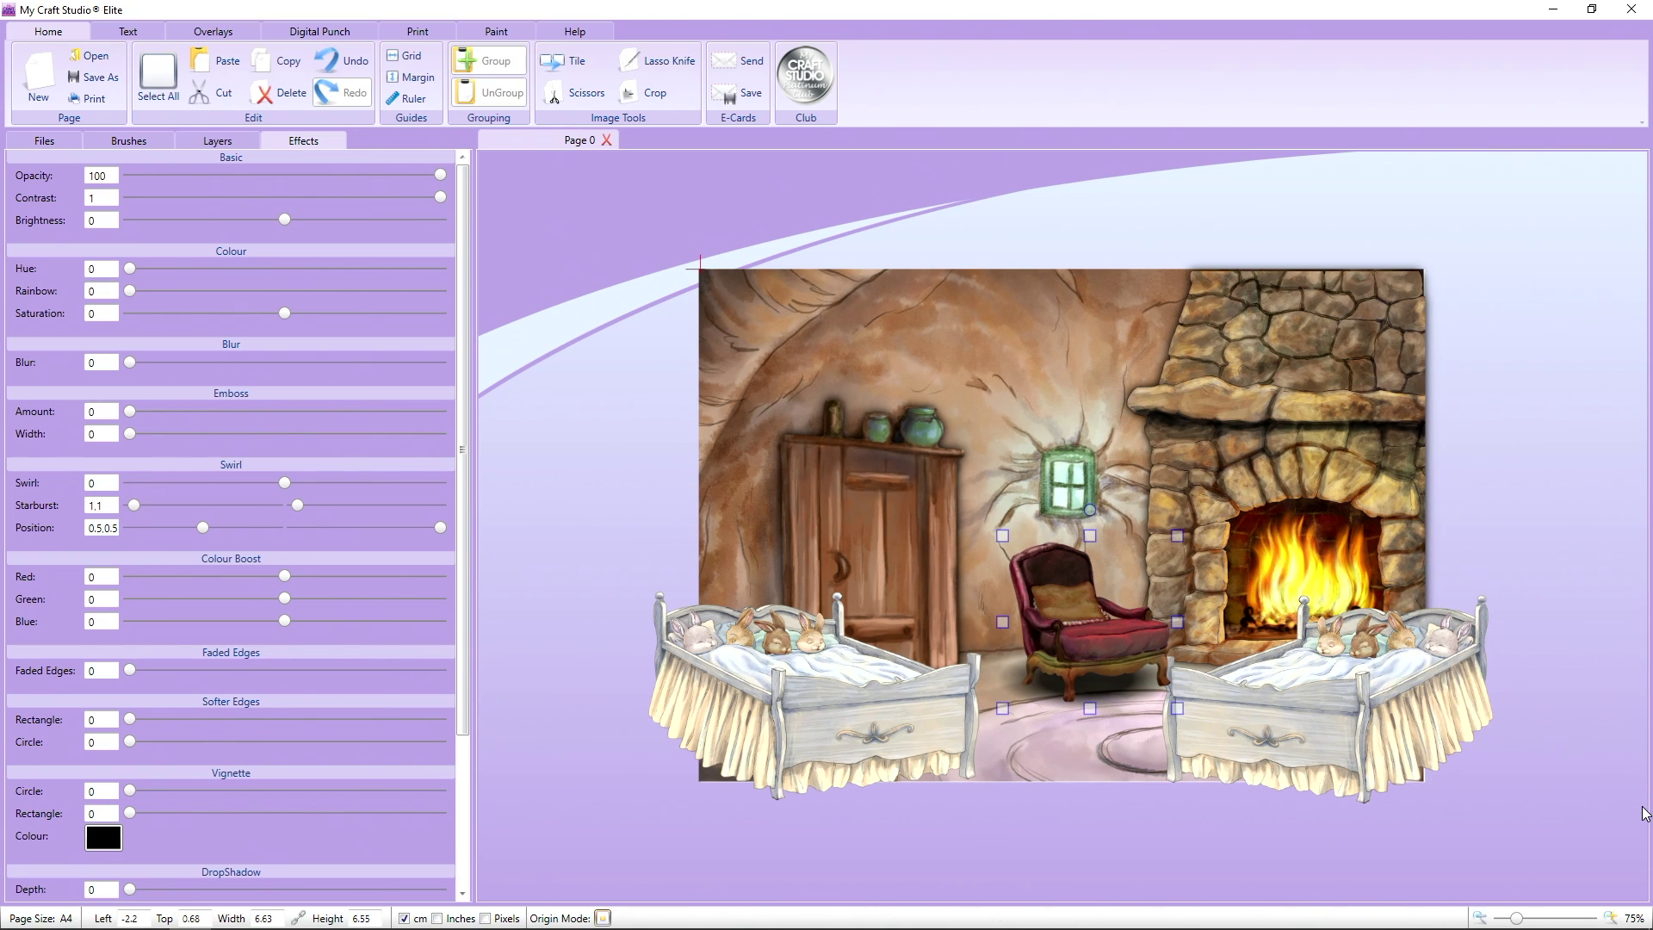
- Bring the right-hand bed in front of the armchair and shift it slightly to the left
{"action": "left_click", "coordinate": [1385, 716]}
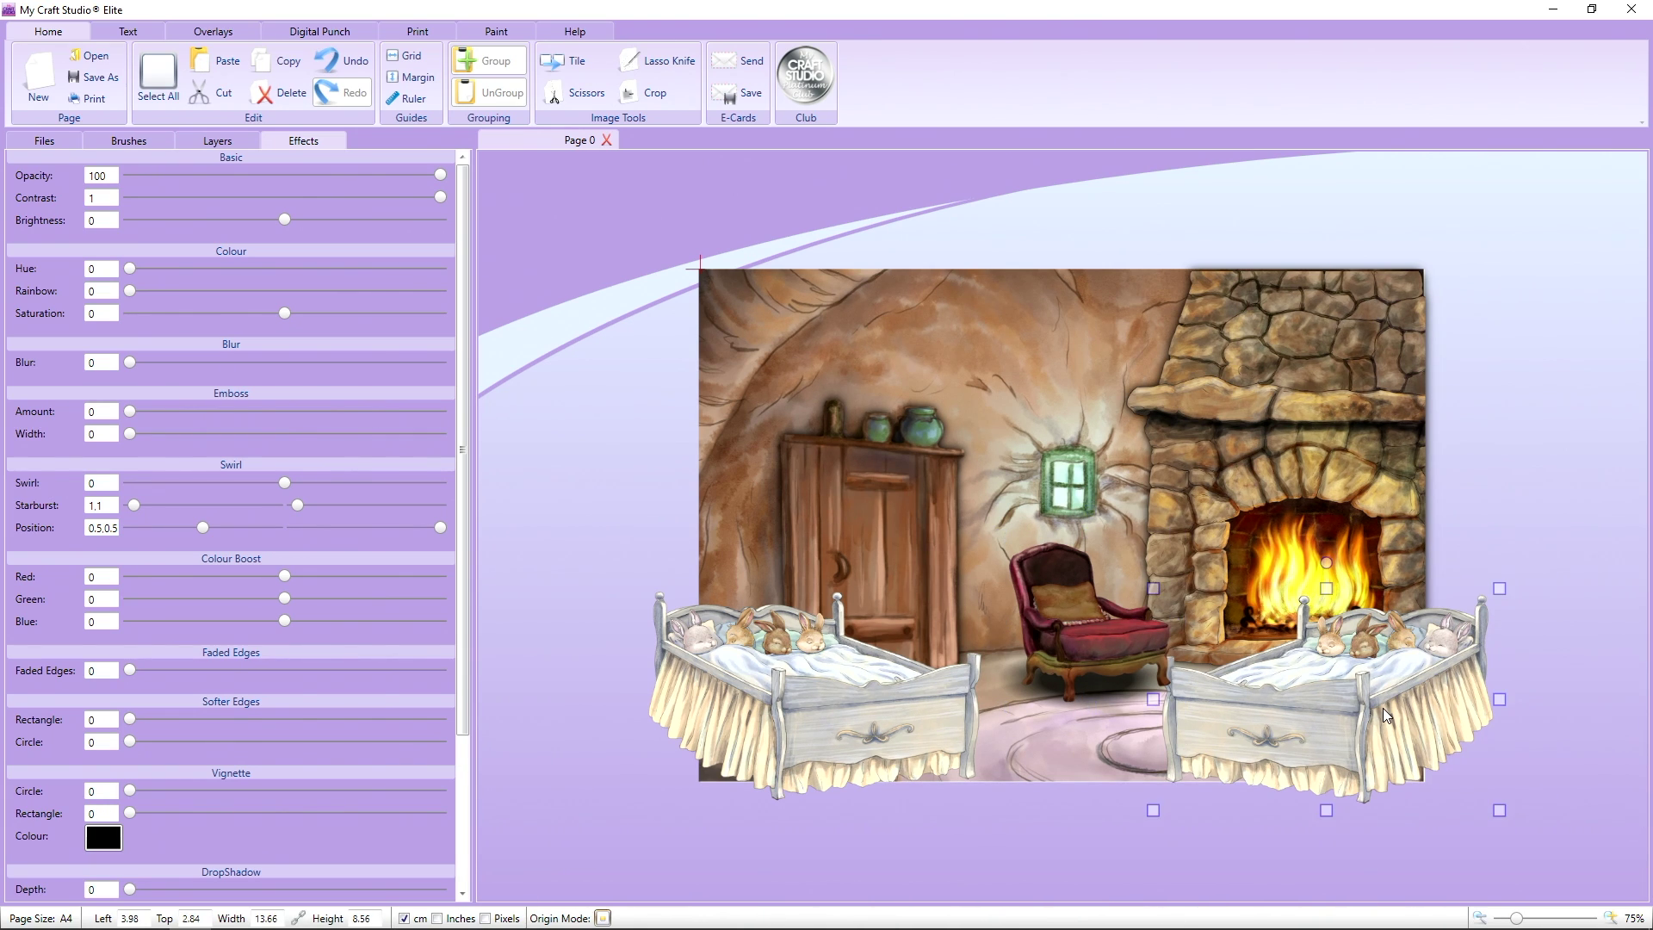
{"action": "right_click", "coordinate": [1336, 740]}
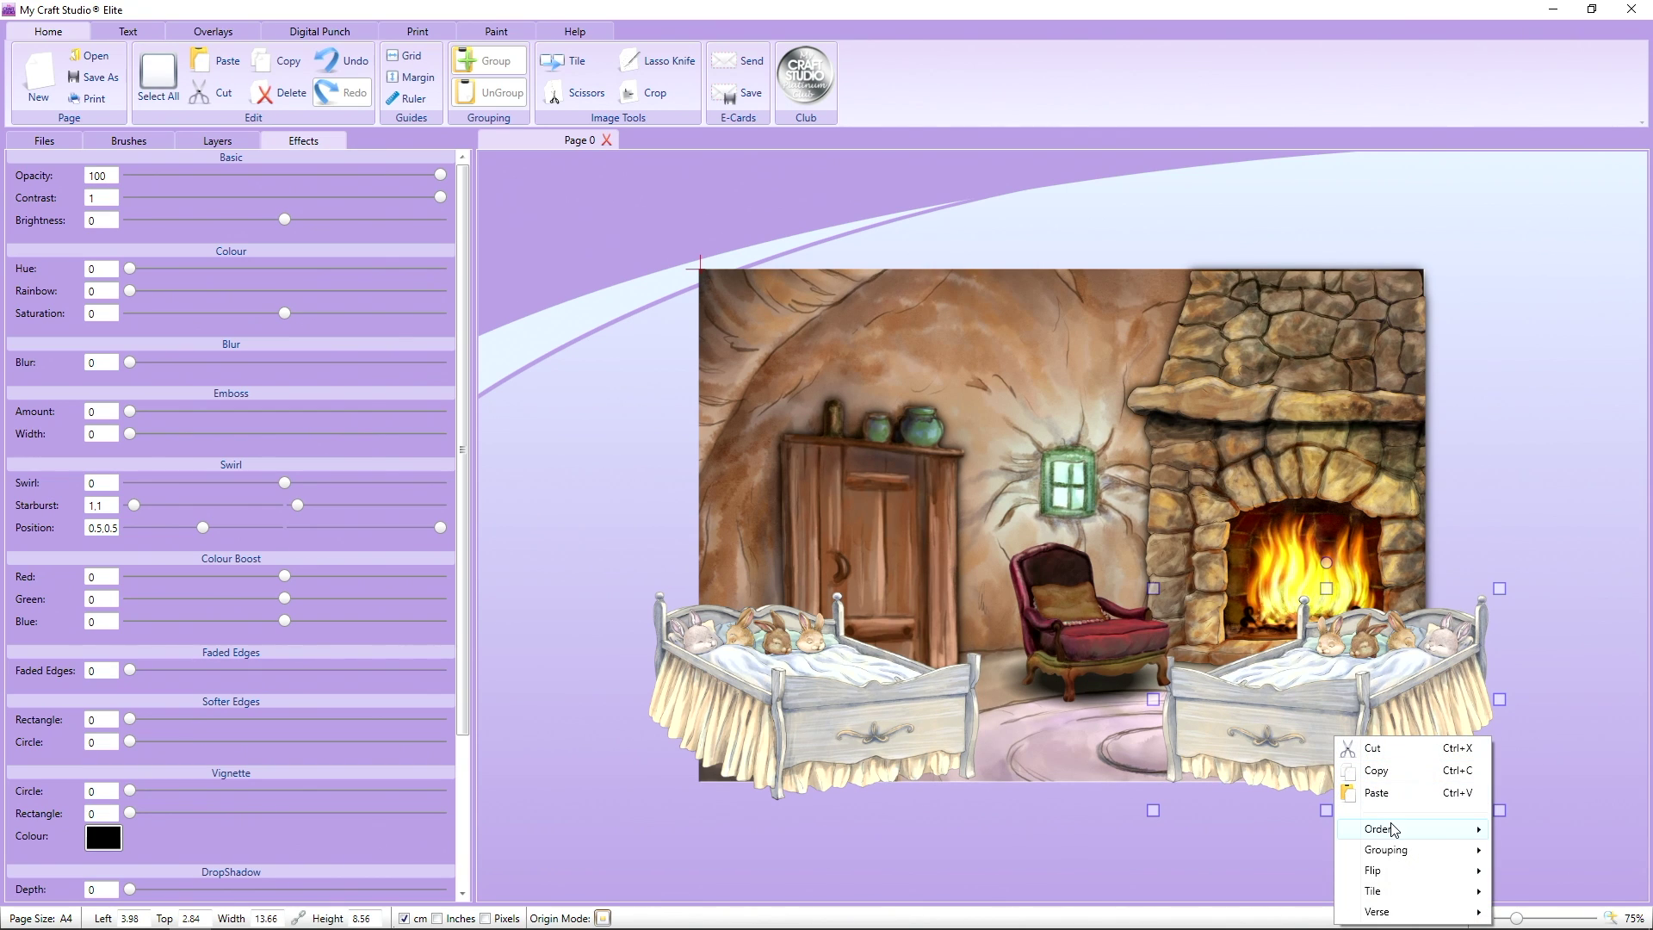
{"action": "left_click", "coordinate": [1276, 728]}
{"action": "left_click_drag", "start_coordinate": [1257, 720], "coordinate": [1240, 719]}
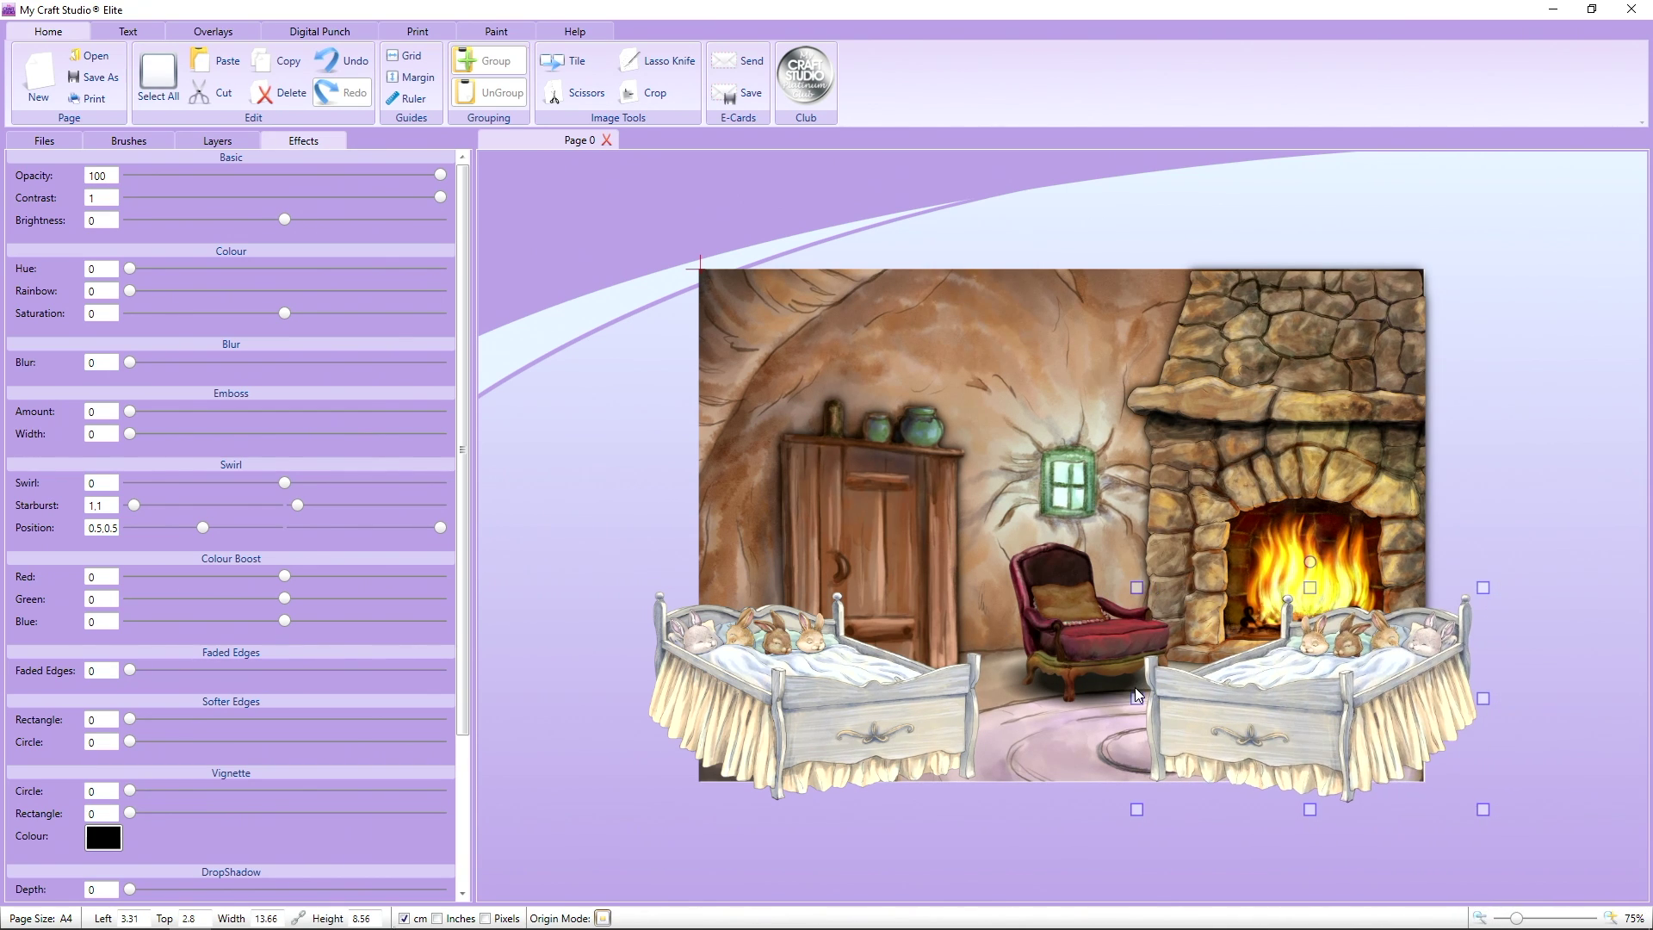
- Add the blue Not Too Bright V2 lamp between the wardrobe and the armchair, about 2.67 × 6.72 cm
{"action": "left_click", "coordinate": [61, 141]}
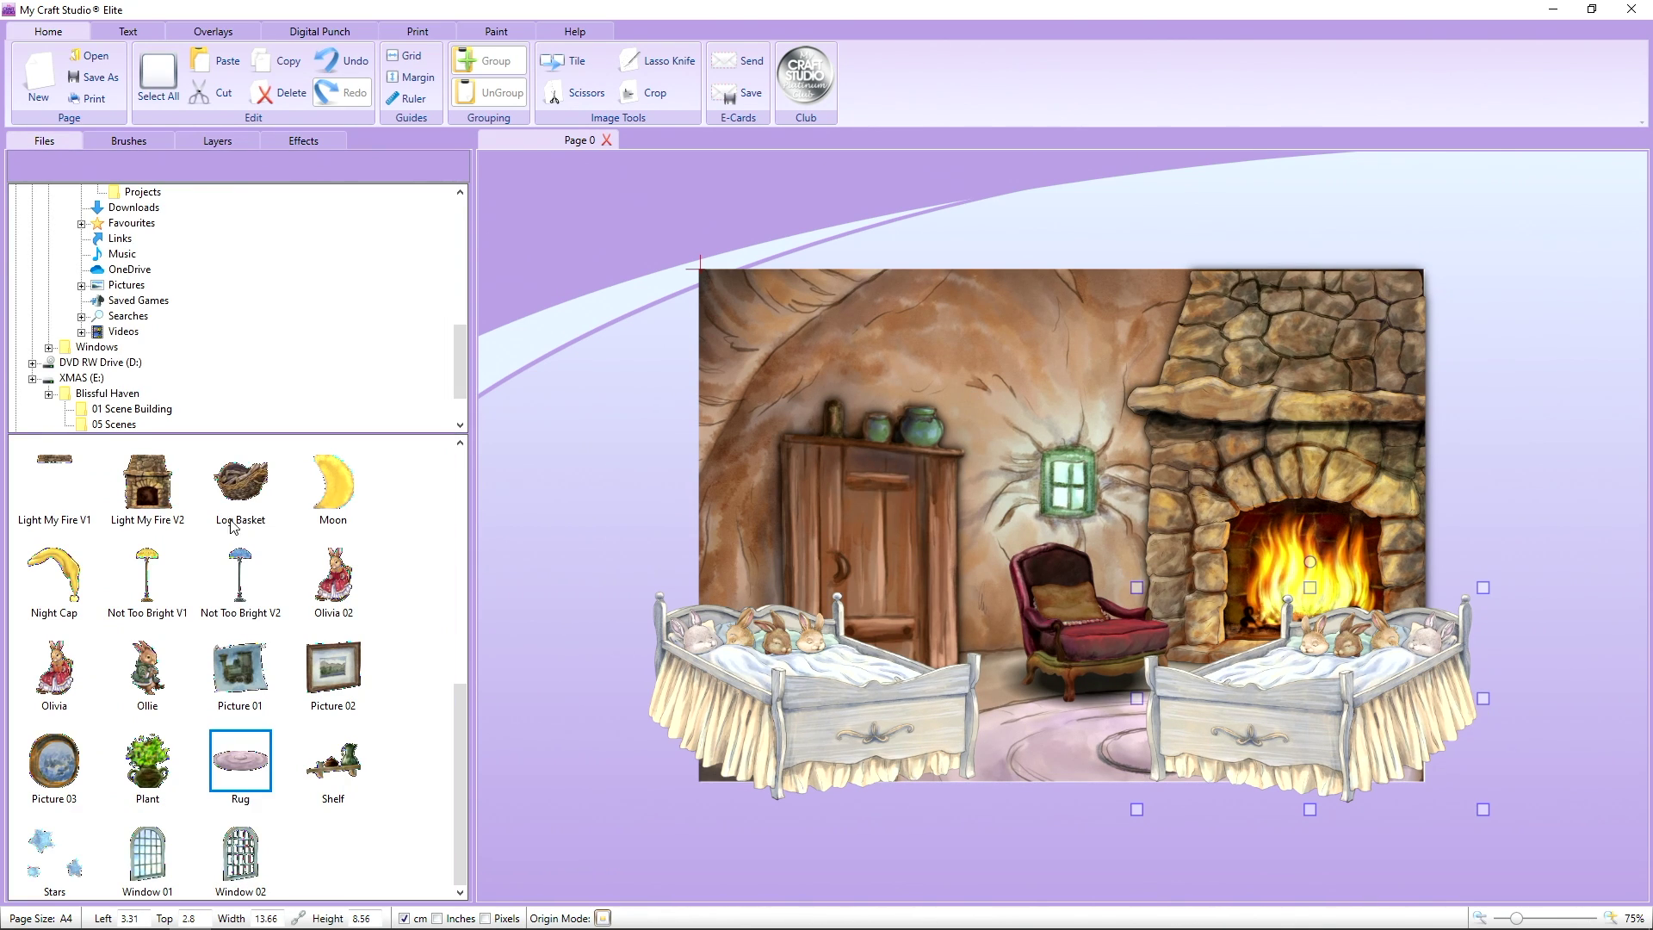
{"action": "left_click_drag", "start_coordinate": [240, 575], "coordinate": [1031, 452]}
{"action": "left_click_drag", "start_coordinate": [995, 508], "coordinate": [1004, 519]}
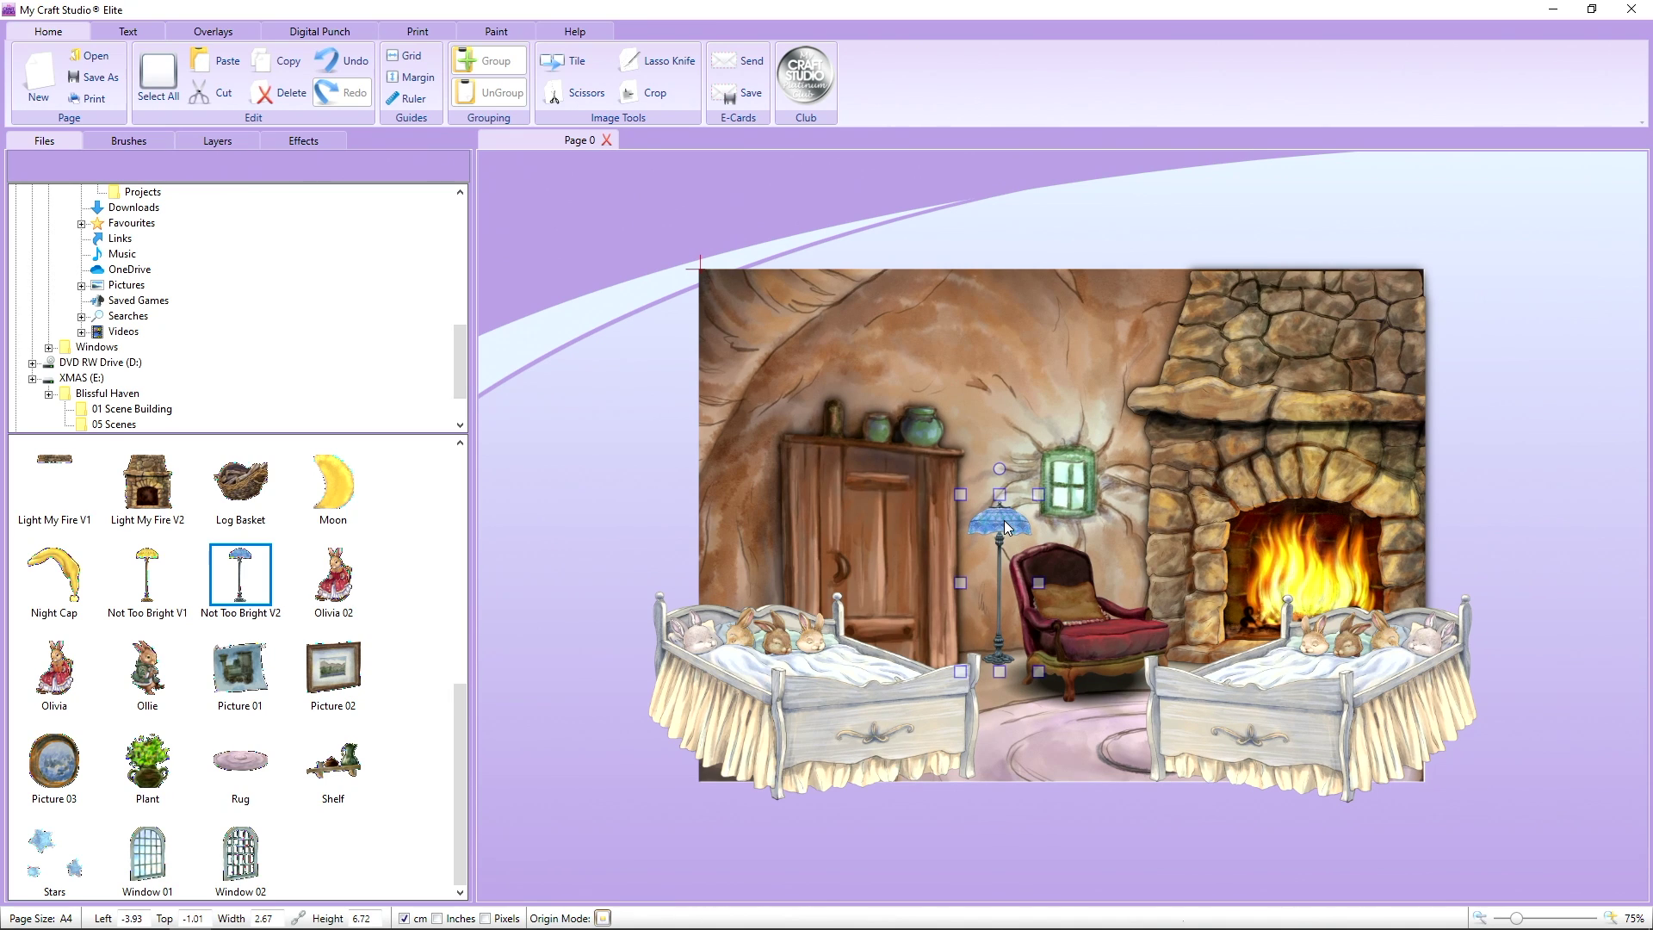
- Add the Ollie rabbit, sized to about 3.32 × 5.59 cm, and seat him in the red armchair
{"action": "left_click_drag", "start_coordinate": [148, 673], "coordinate": [1086, 628]}
{"action": "left_click_drag", "start_coordinate": [1145, 539], "coordinate": [1151, 513]}
{"action": "left_click_drag", "start_coordinate": [1109, 591], "coordinate": [1109, 593]}
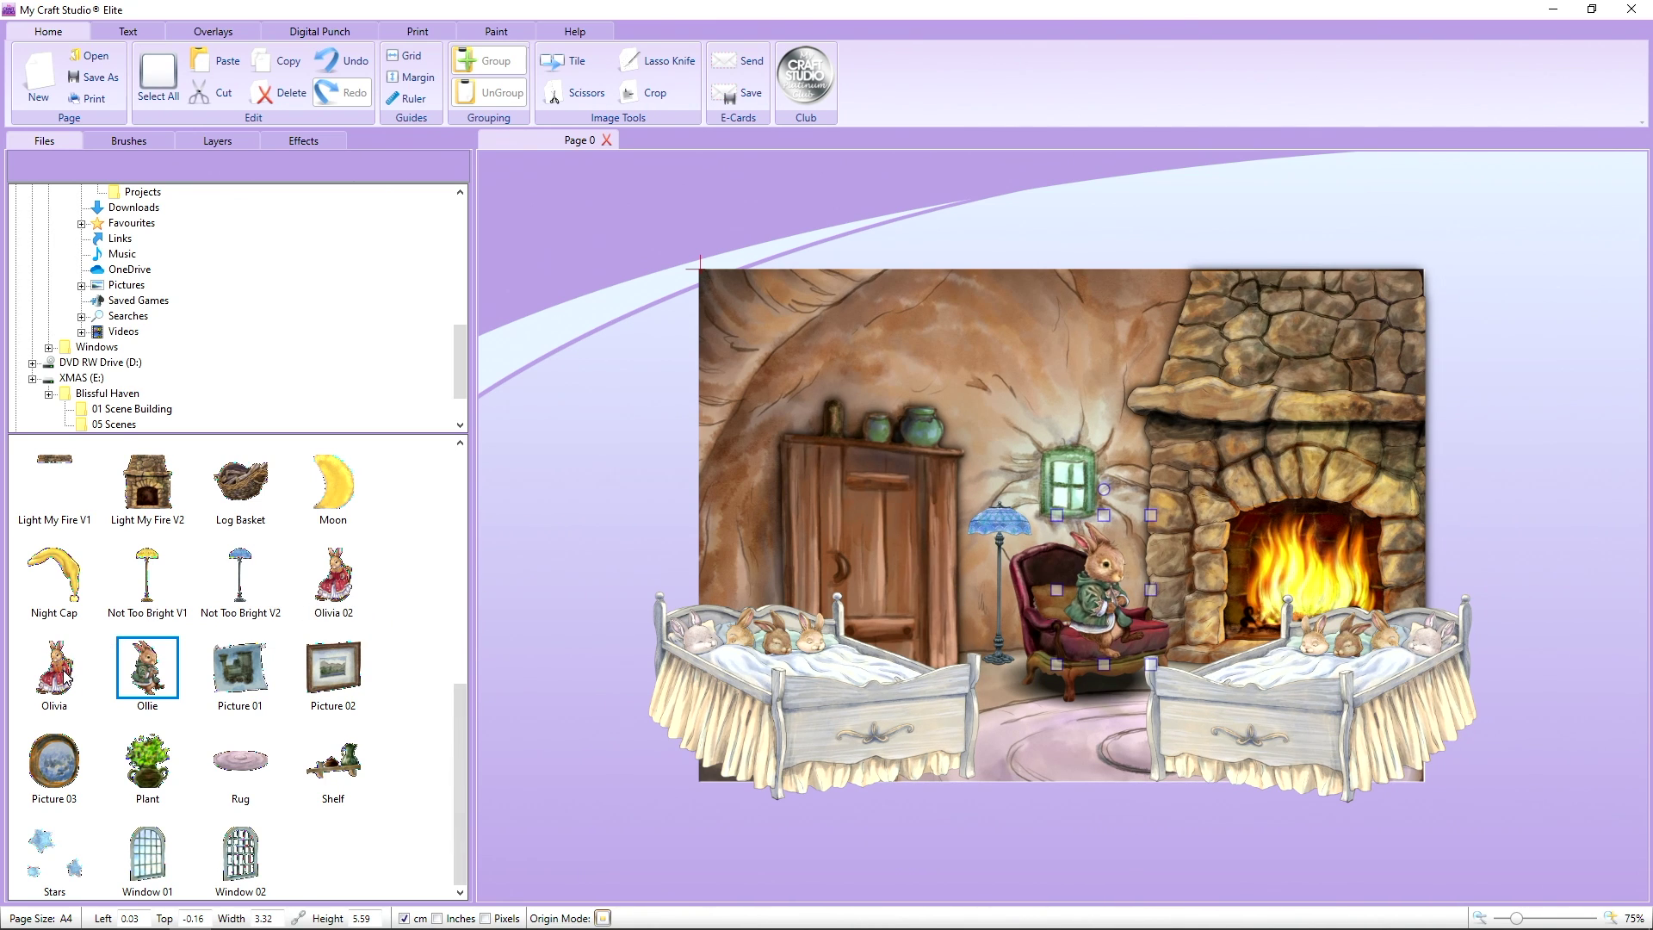
- Add the Olivia rabbit in front of the wardrobe by the left-hand bed and shrink her slightly
{"action": "left_click_drag", "start_coordinate": [63, 670], "coordinate": [608, 541]}
{"action": "left_click_drag", "start_coordinate": [688, 635], "coordinate": [897, 644]}
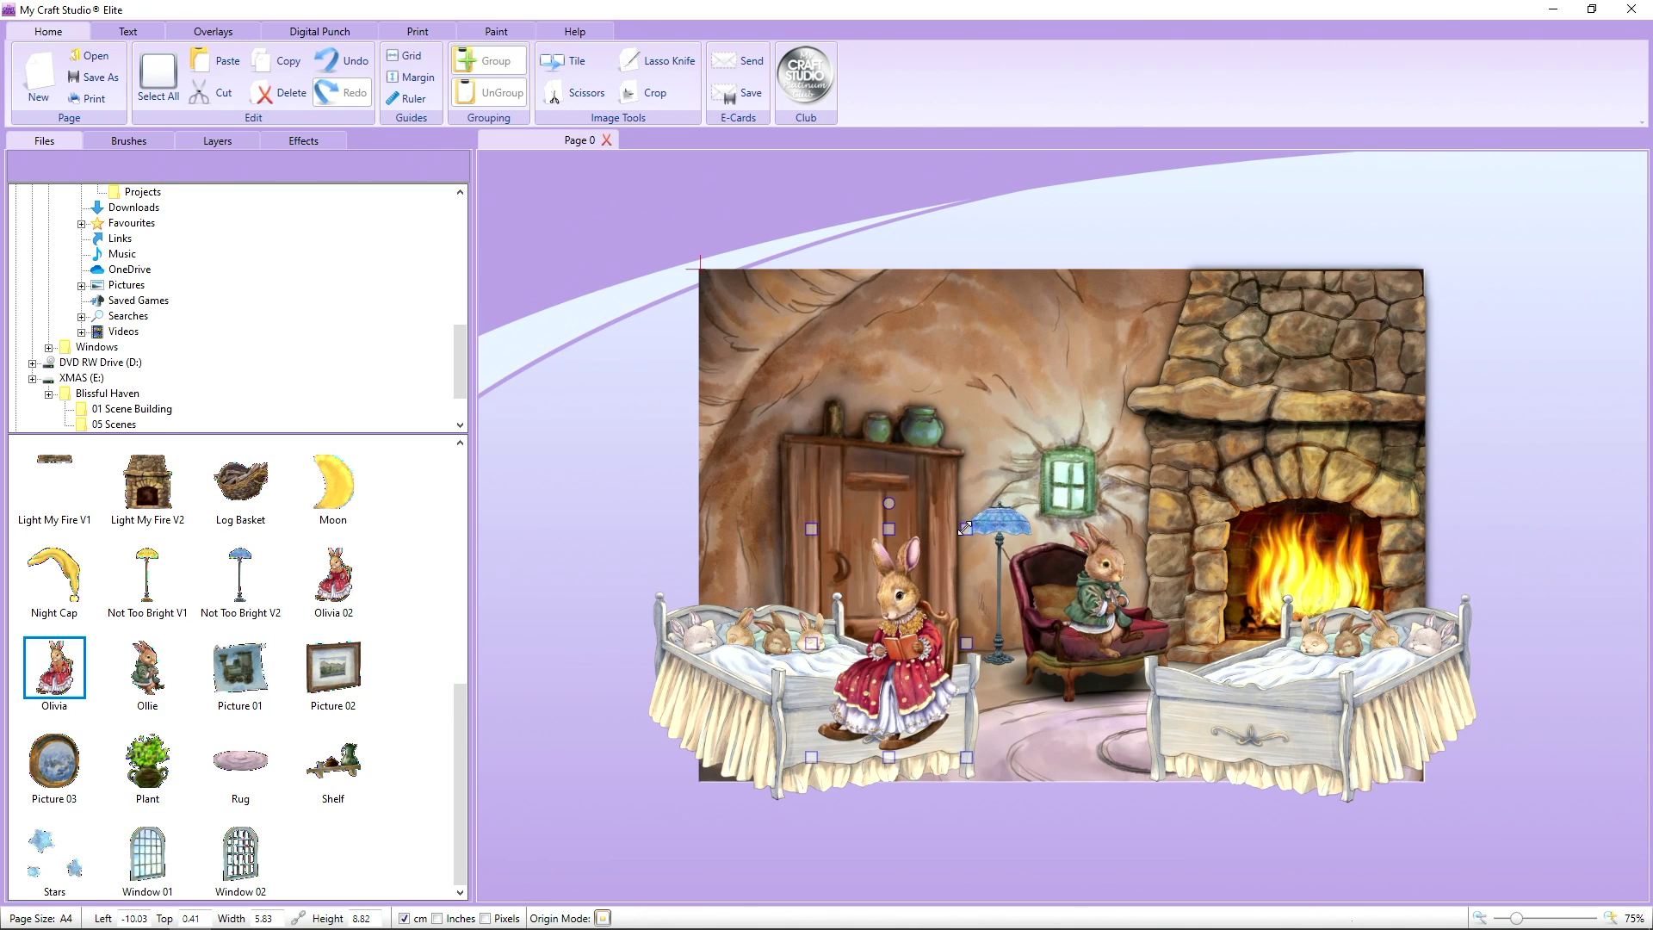
{"action": "left_click_drag", "start_coordinate": [966, 529], "coordinate": [954, 543]}
{"action": "left_click_drag", "start_coordinate": [888, 665], "coordinate": [898, 660]}
- Bring the left-hand bed to the front so that Olivia sits behind it, and clear the selection
{"action": "left_click", "coordinate": [806, 679]}
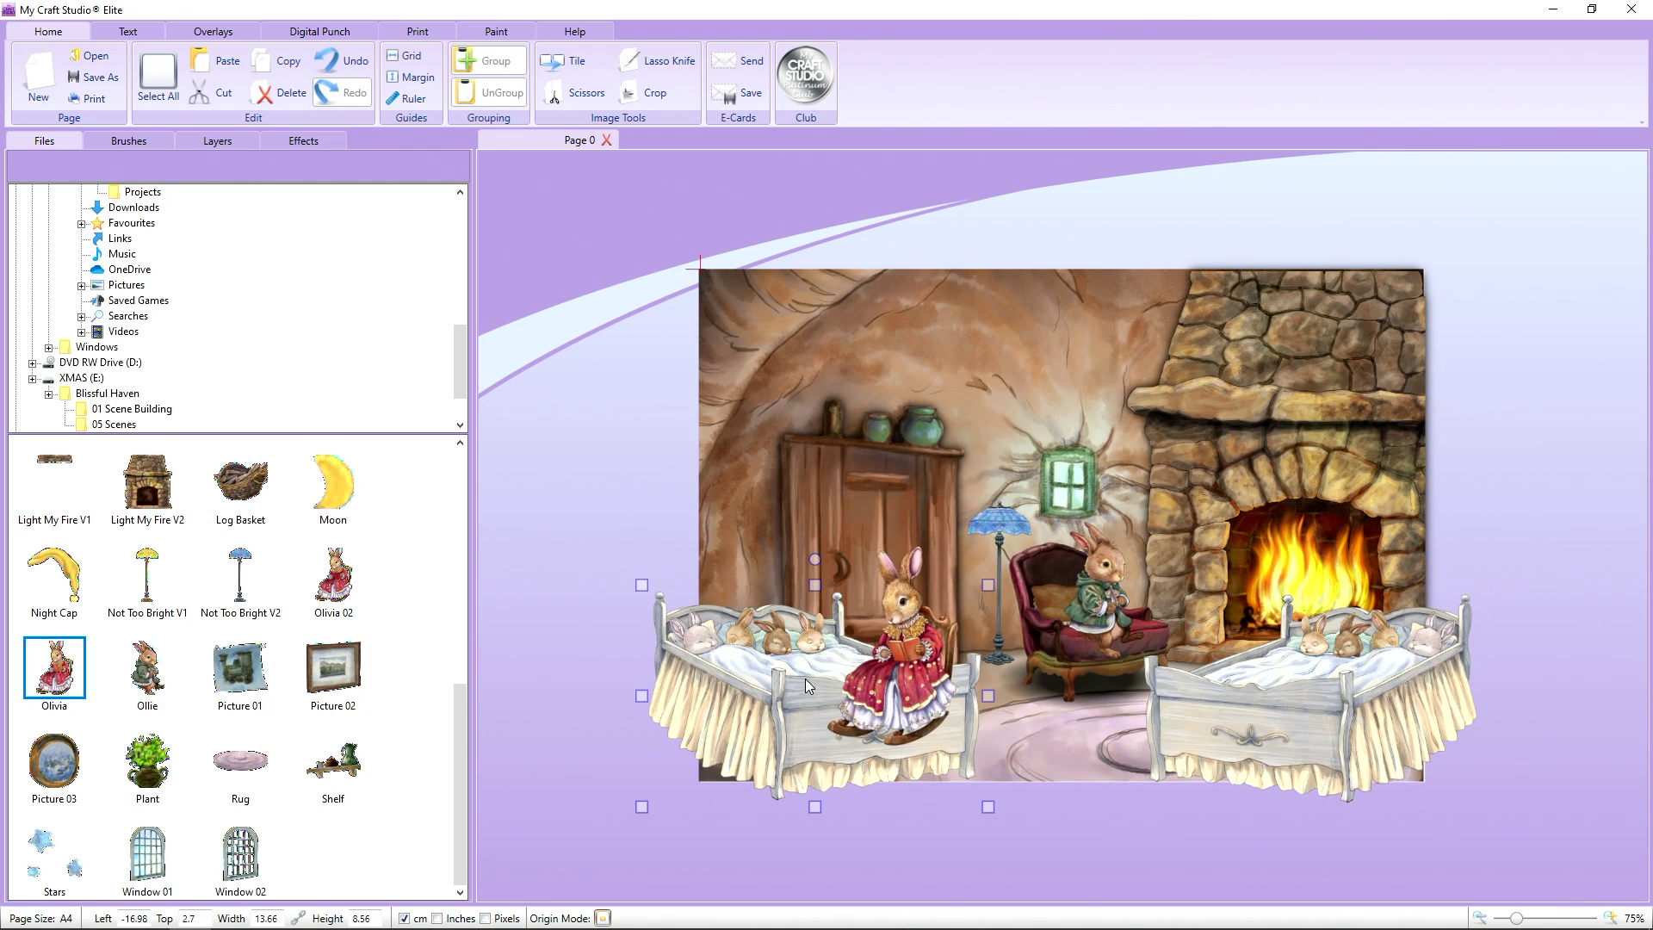
{"action": "right_click", "coordinate": [806, 680]}
{"action": "mouse_move", "coordinate": [861, 780]}
{"action": "left_click", "coordinate": [999, 767]}
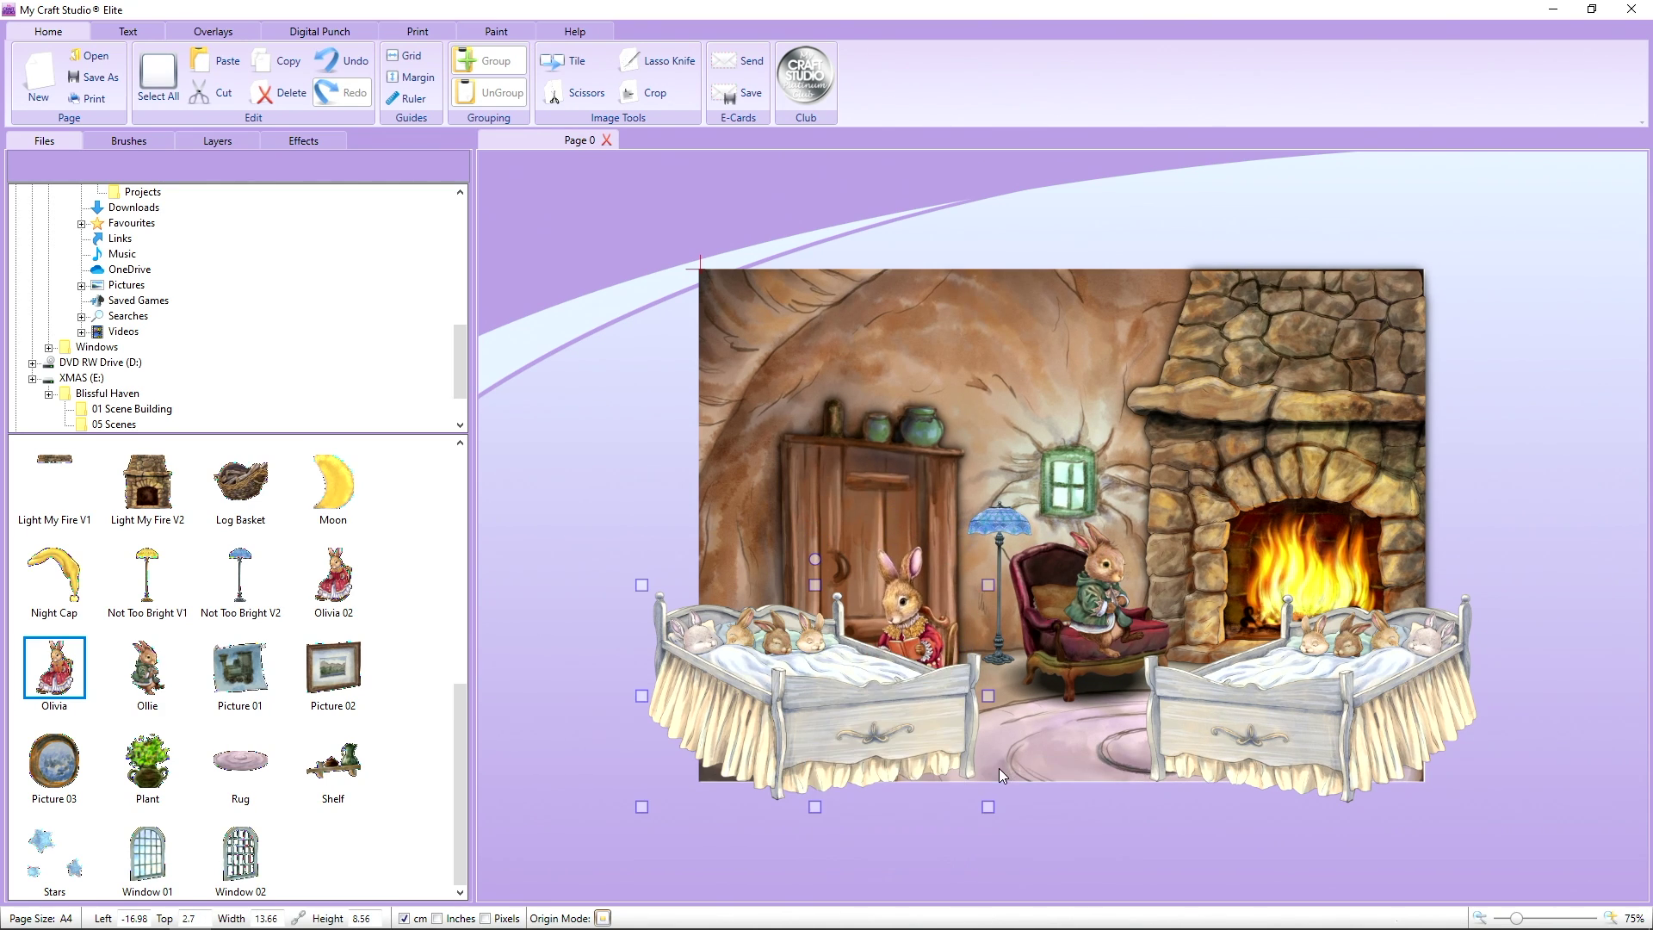
{"action": "left_click", "coordinate": [549, 659]}
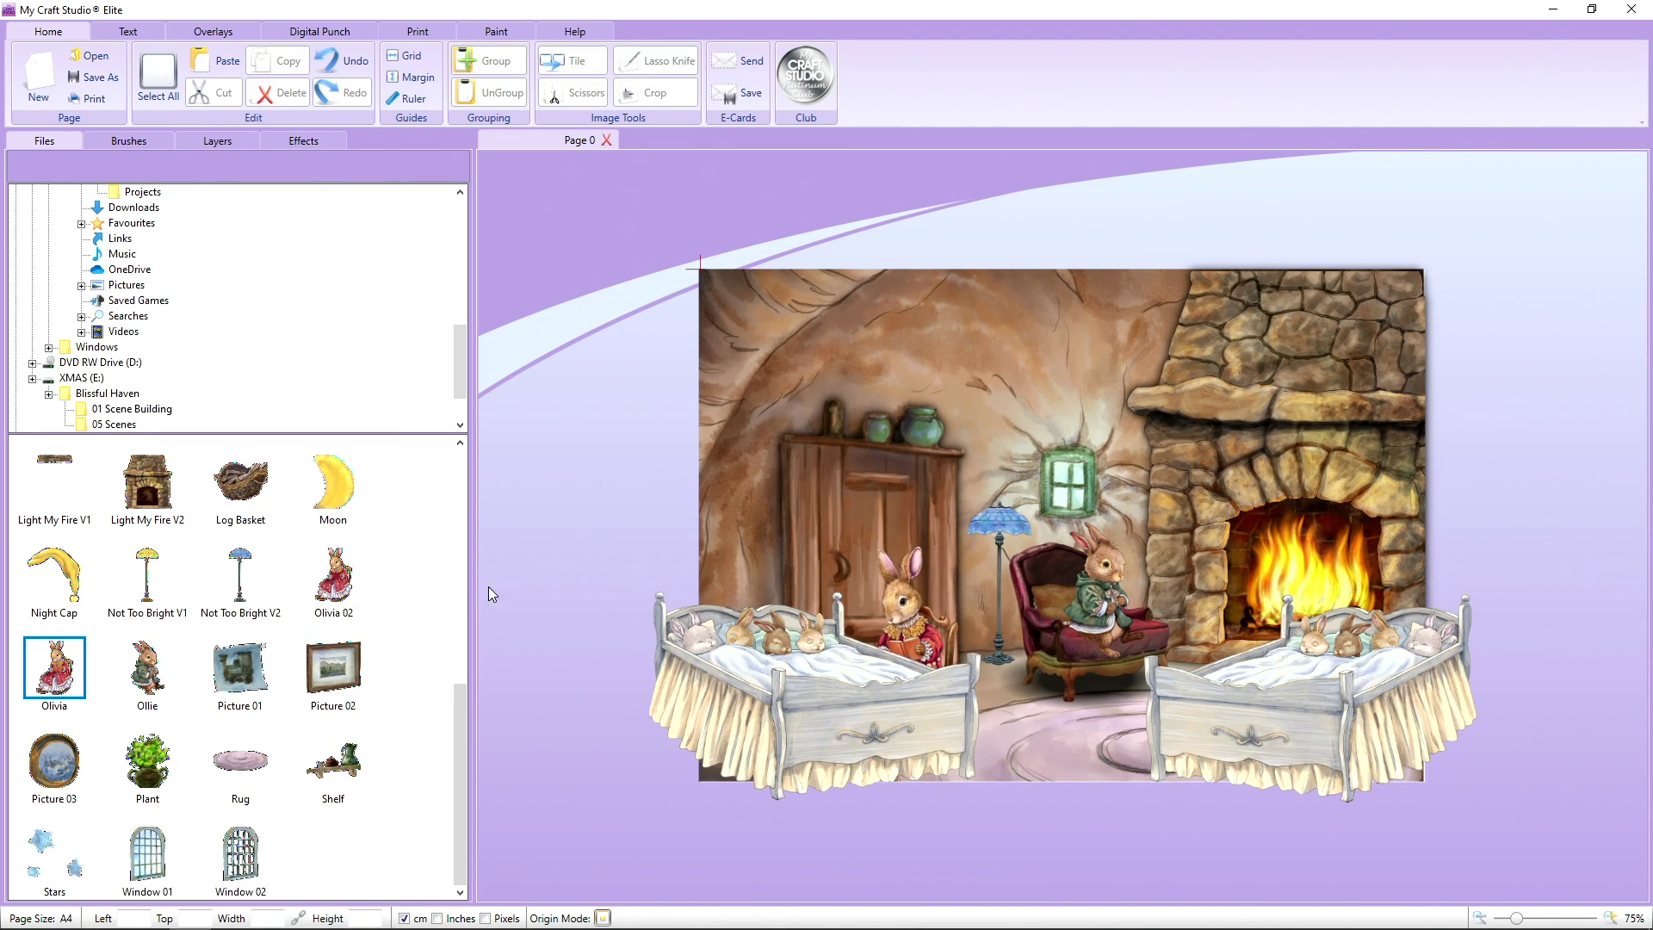
- Add the Shelf image, flip it horizontally, and place it above the green window at about 4.78 × 2.99 cm
{"action": "left_click_drag", "start_coordinate": [336, 759], "coordinate": [944, 358]}
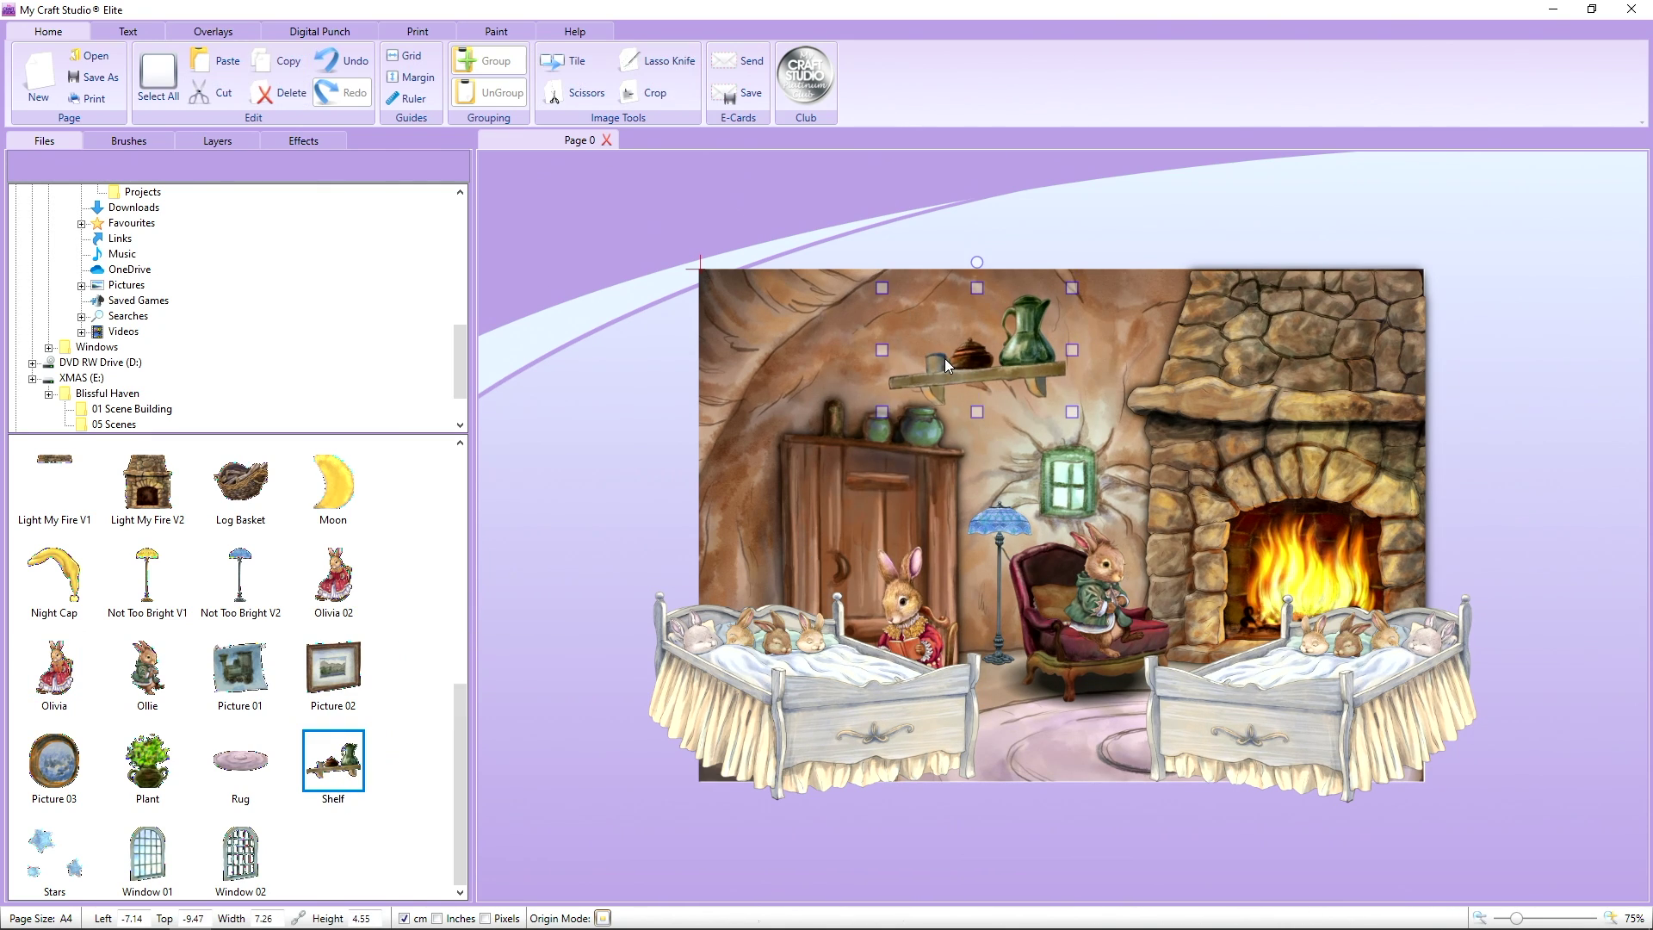
{"action": "right_click", "coordinate": [947, 358]}
{"action": "left_click", "coordinate": [1166, 498]}
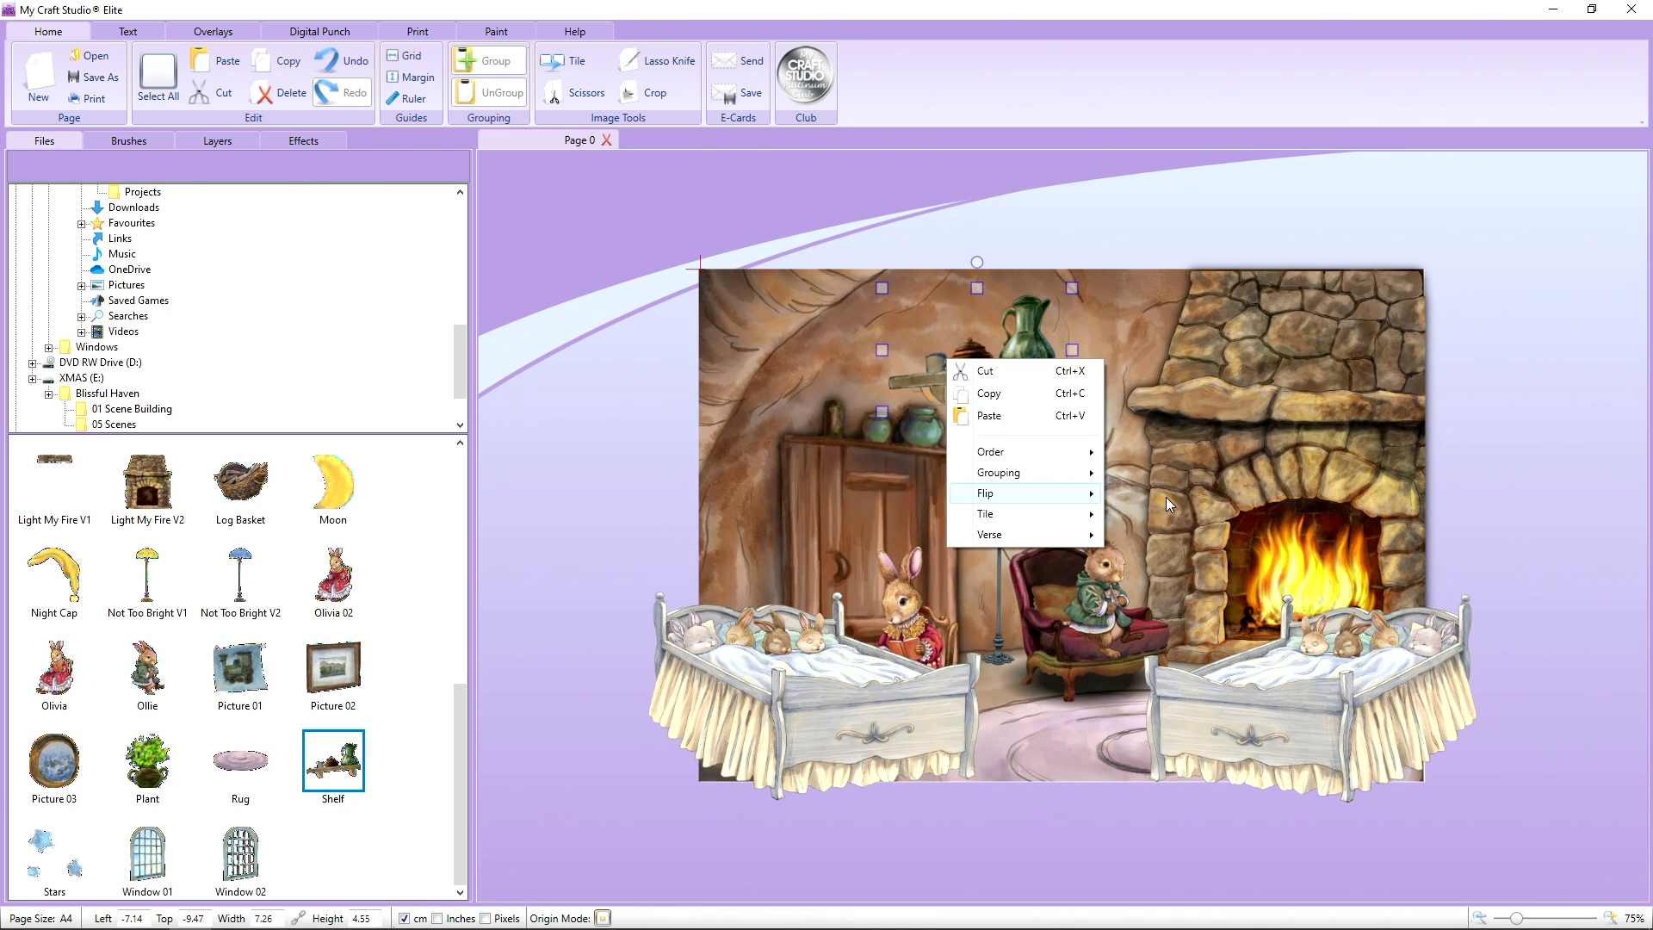
{"action": "left_click_drag", "start_coordinate": [1072, 288], "coordinate": [1028, 327]}
{"action": "left_click_drag", "start_coordinate": [927, 378], "coordinate": [1051, 418]}
- Give the shelf a drop shadow with depth 4, direction 100 and blur radius 12
{"action": "left_click", "coordinate": [335, 141]}
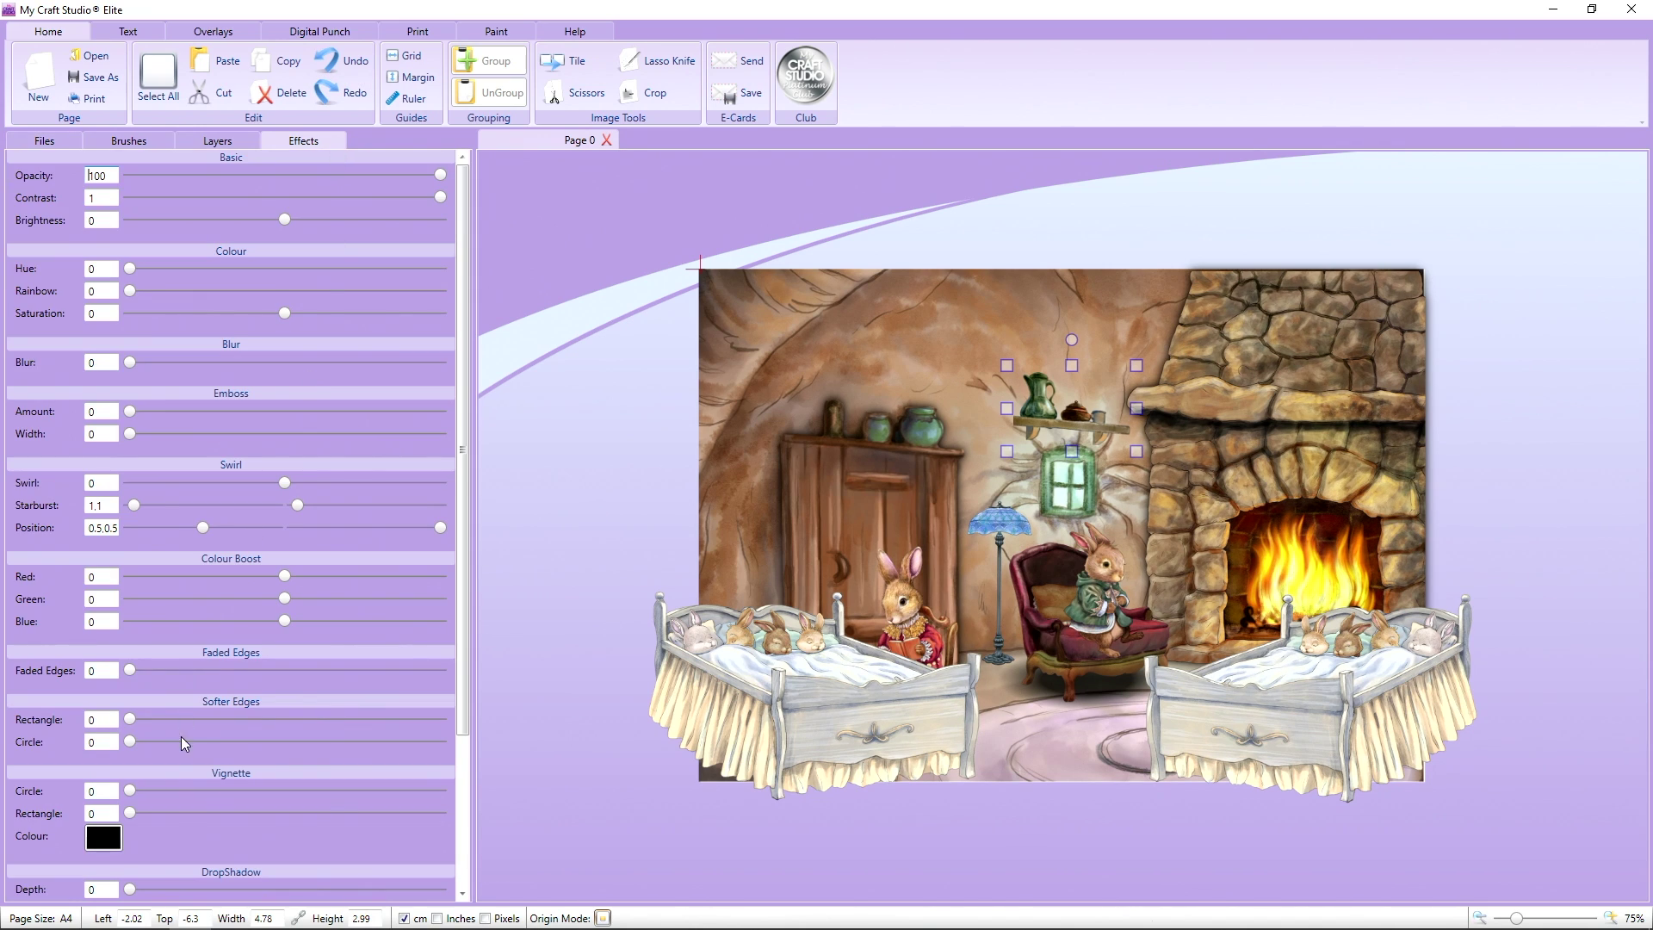
{"action": "scroll", "coordinate": [181, 736], "scroll_direction": "down", "scroll_amount": 5}
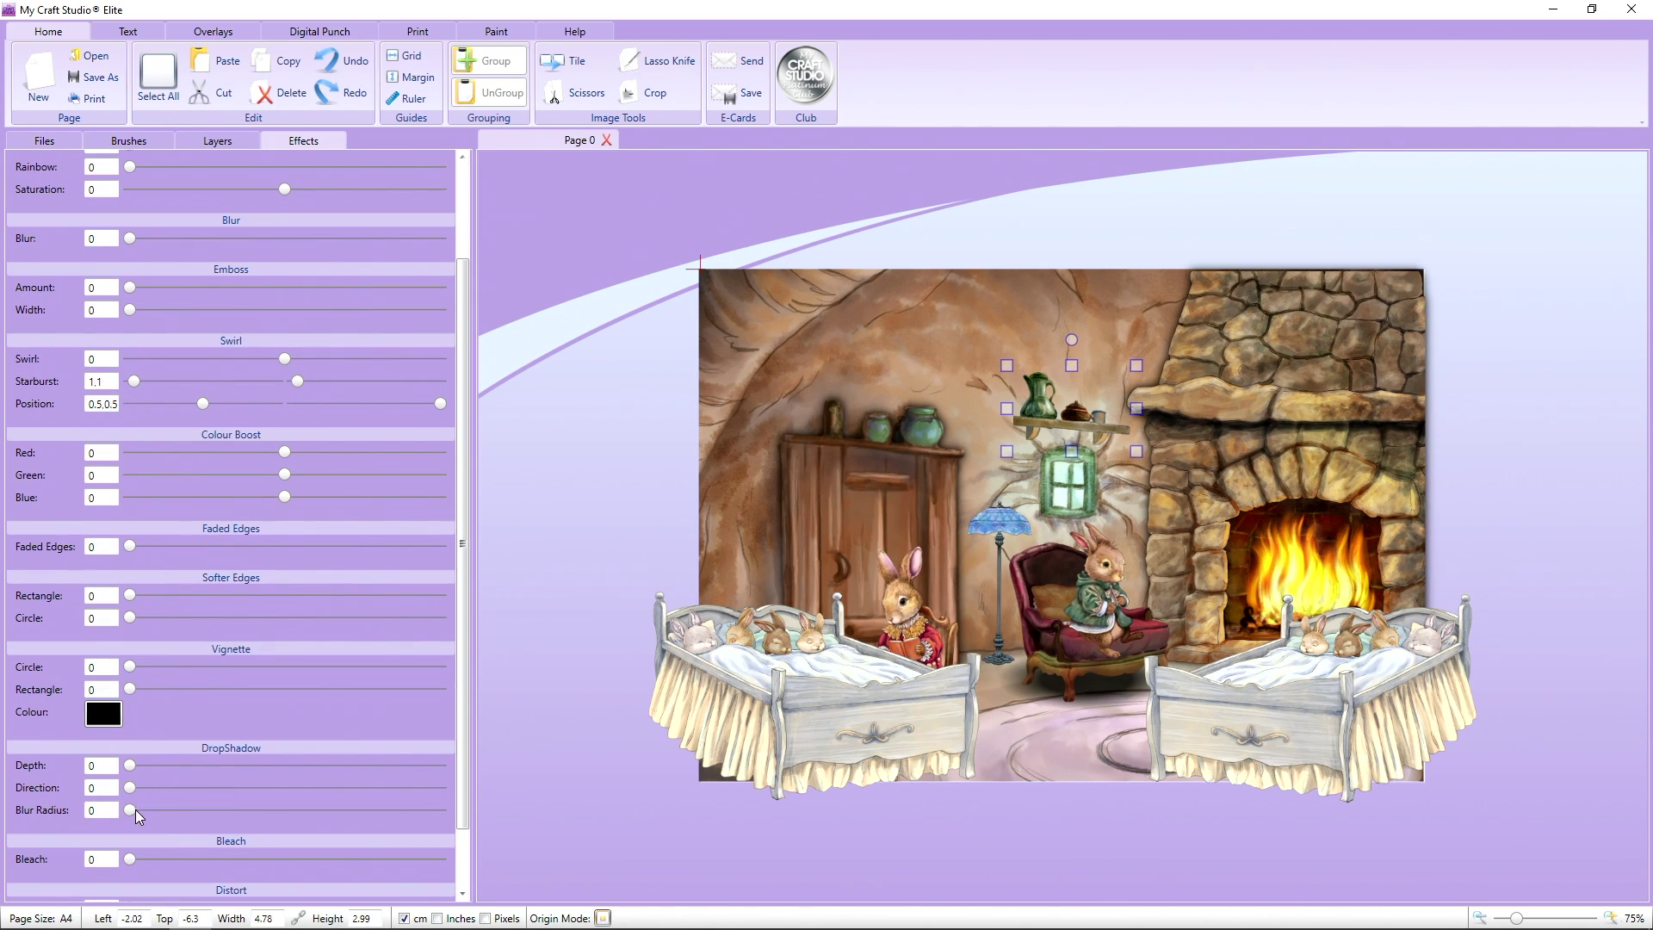
{"action": "left_click_drag", "start_coordinate": [136, 810], "coordinate": [136, 813]}
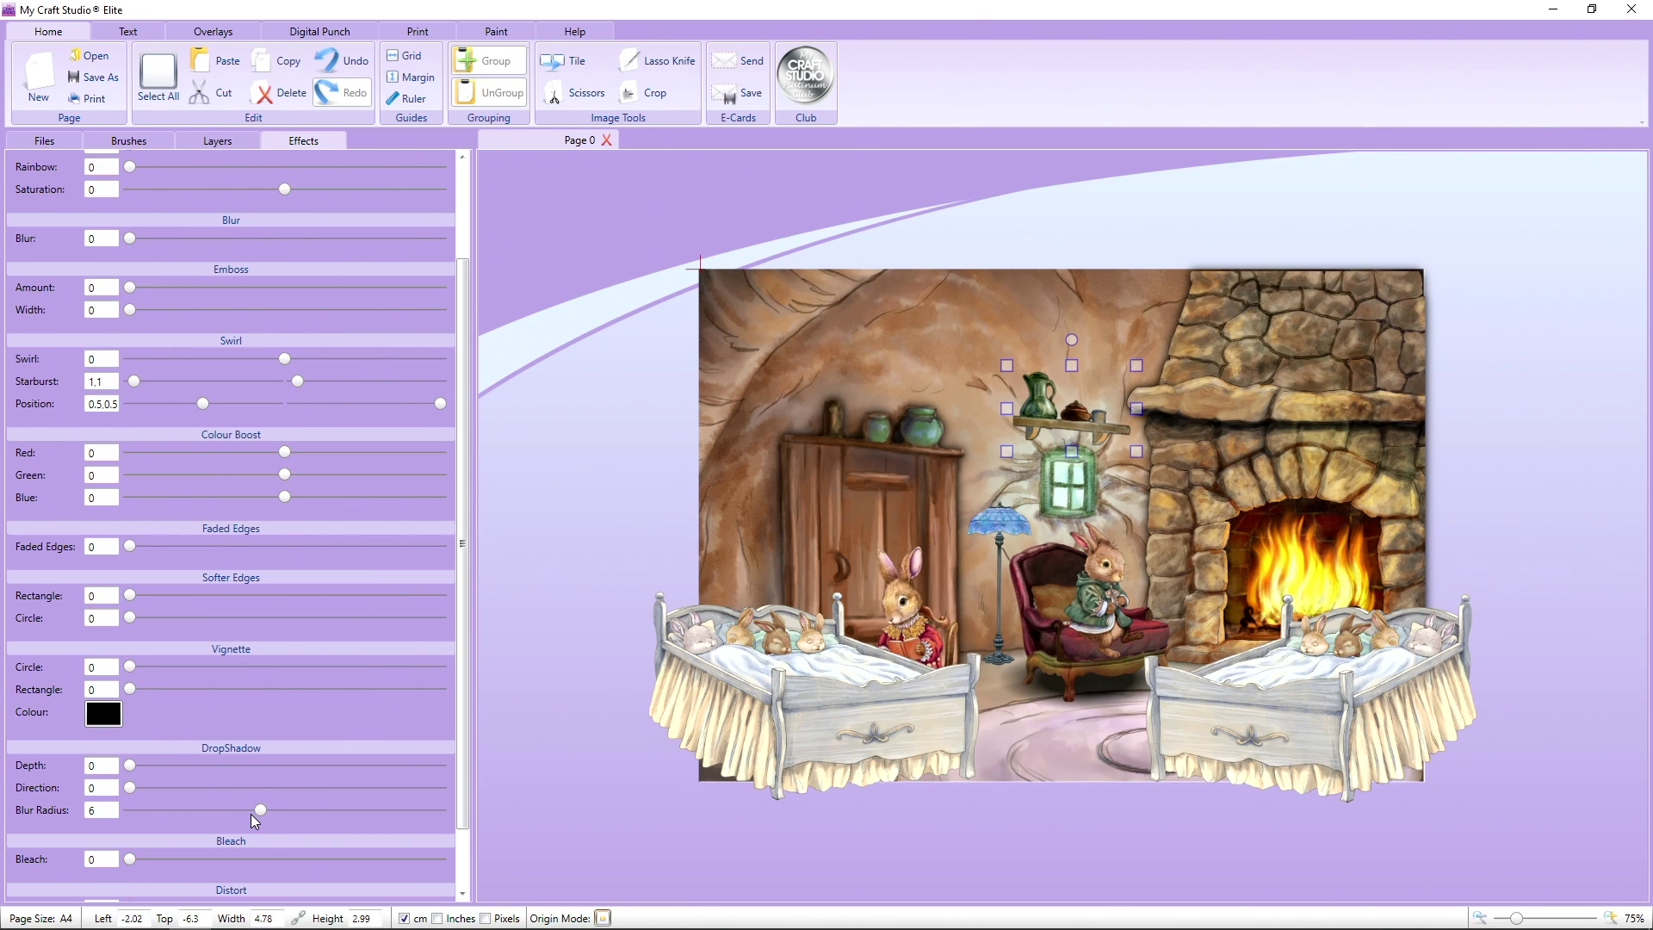
{"action": "left_click_drag", "start_coordinate": [260, 813], "coordinate": [457, 815]}
{"action": "mouse_move", "coordinate": [169, 787]}
{"action": "left_mouse_down"}
{"action": "mouse_move", "coordinate": [209, 788]}
{"action": "mouse_move", "coordinate": [147, 793]}
{"action": "mouse_move", "coordinate": [164, 764]}
{"action": "left_mouse_up"}
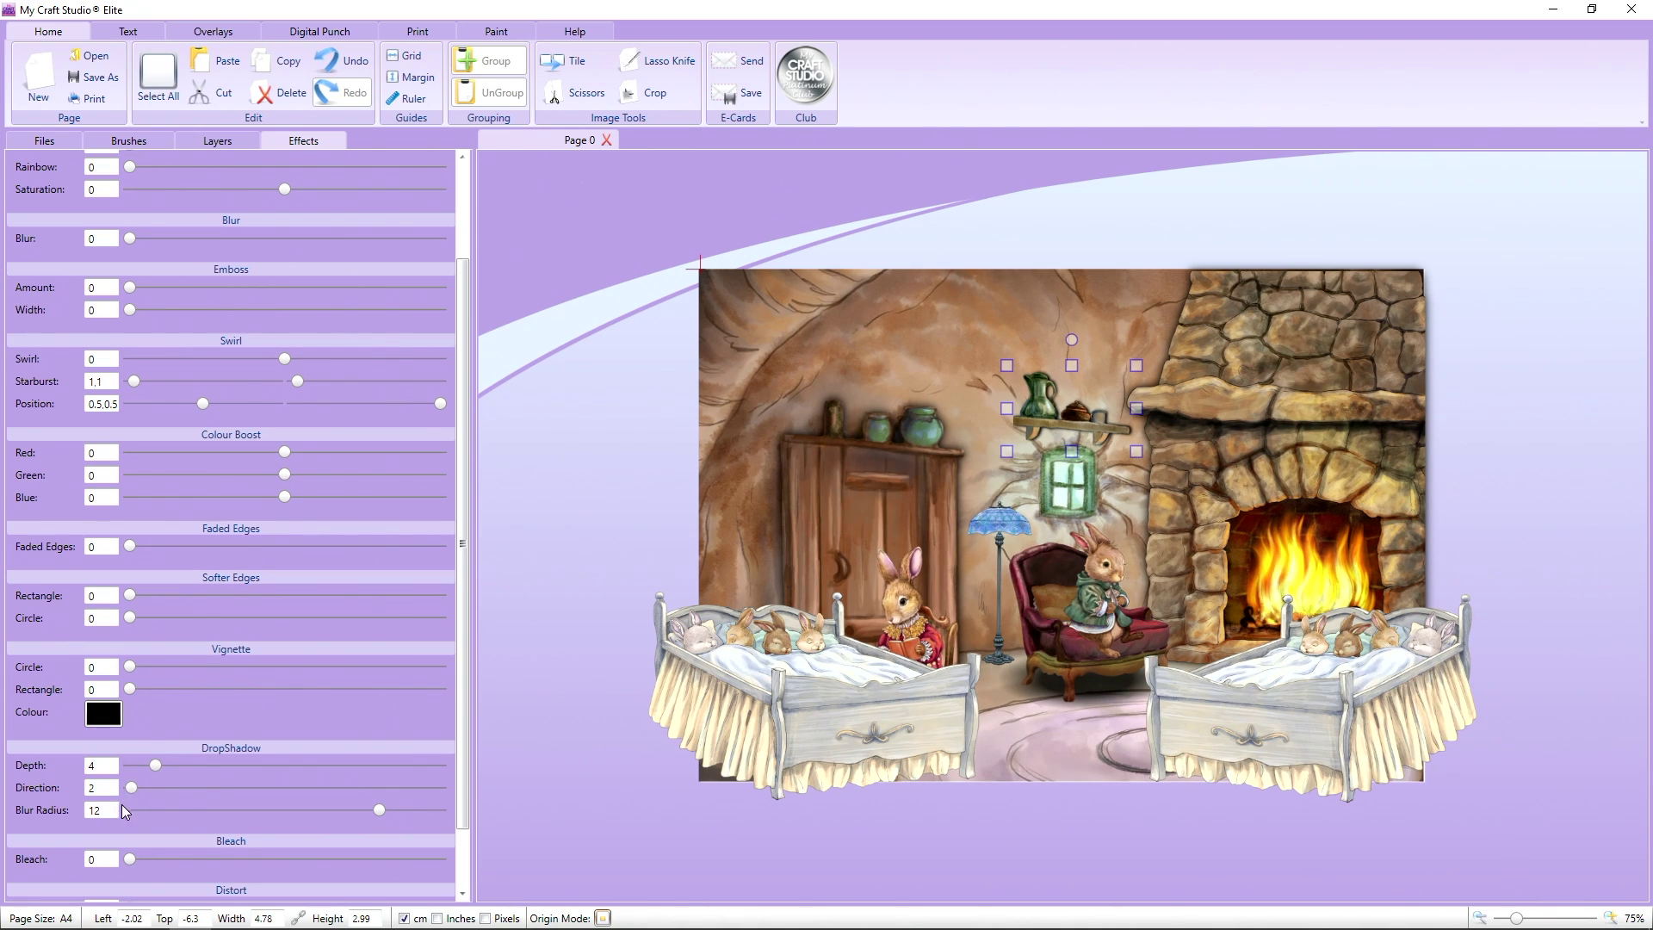
{"action": "left_click_drag", "start_coordinate": [133, 787], "coordinate": [220, 791]}
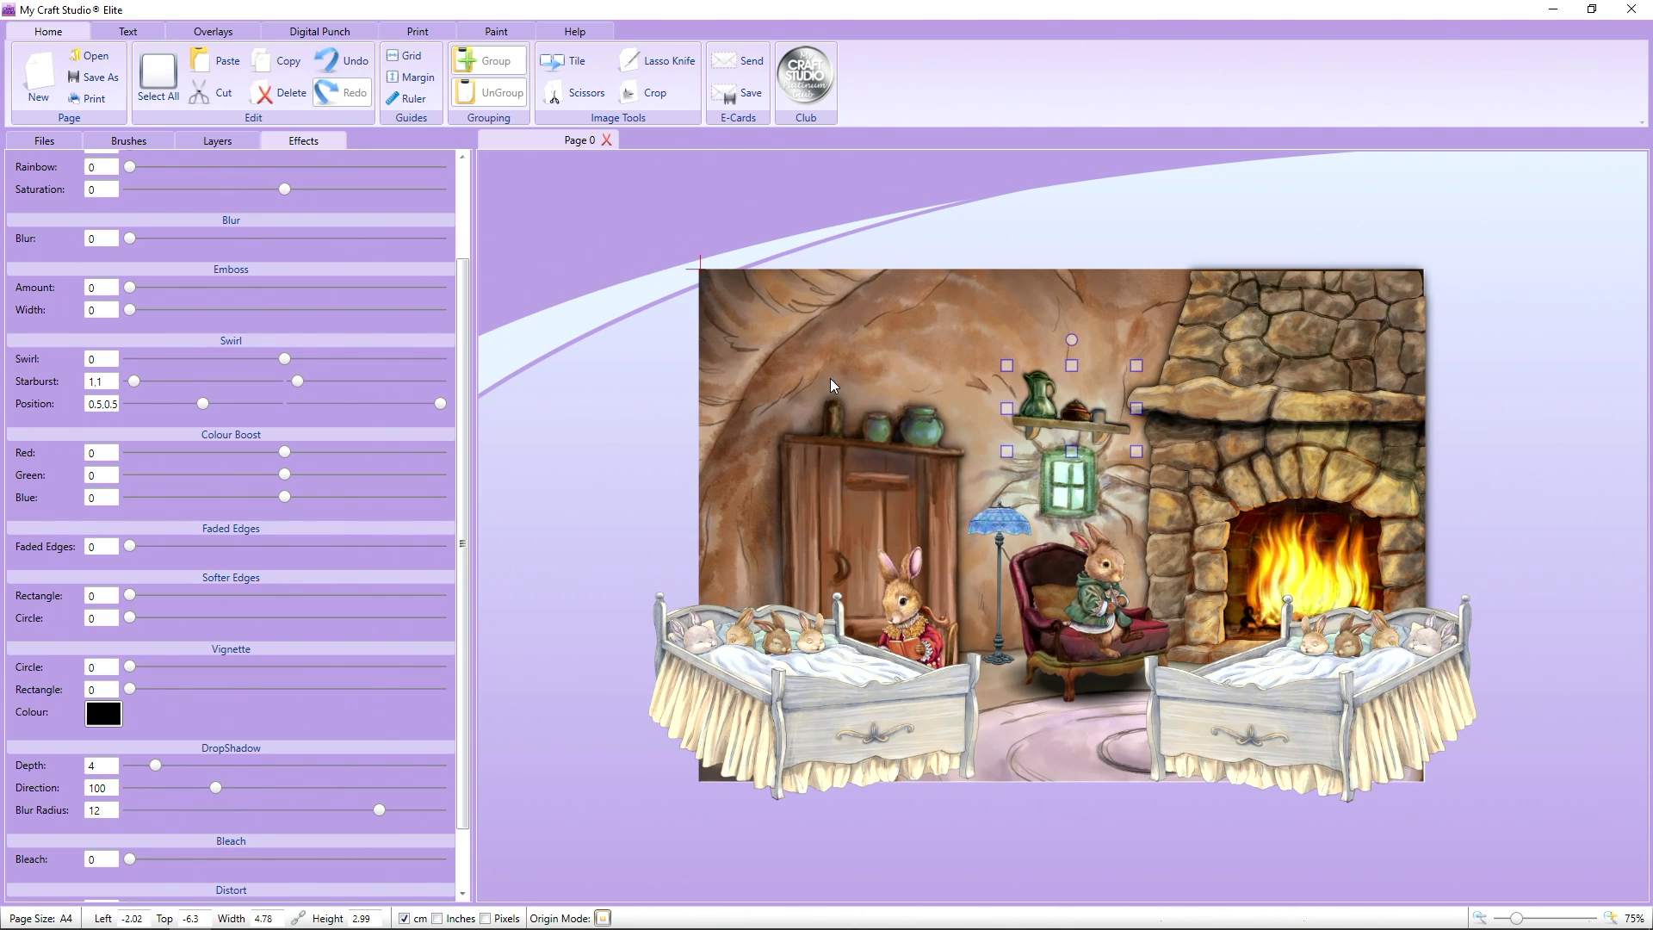
{"action": "left_click", "coordinate": [602, 411]}
- Add Picture 03, flip it horizontally, and place it on the wall left of the wardrobe at about 2.29 × 2.58 cm
{"action": "left_click", "coordinate": [44, 140]}
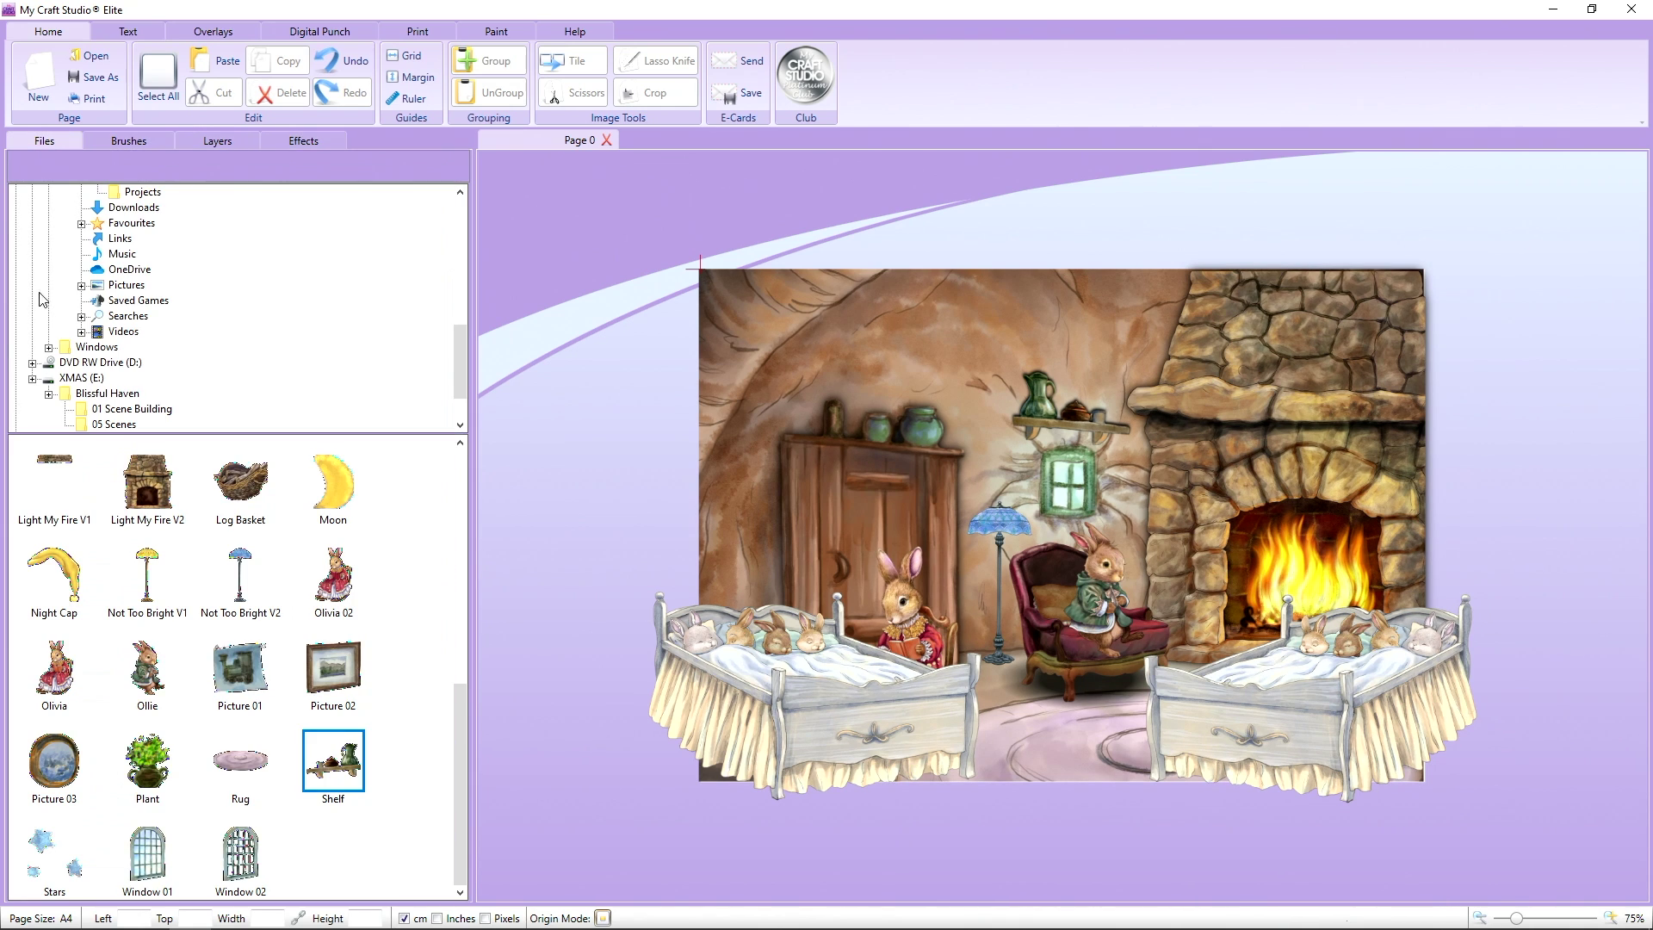
{"action": "left_click_drag", "start_coordinate": [47, 765], "coordinate": [645, 475]}
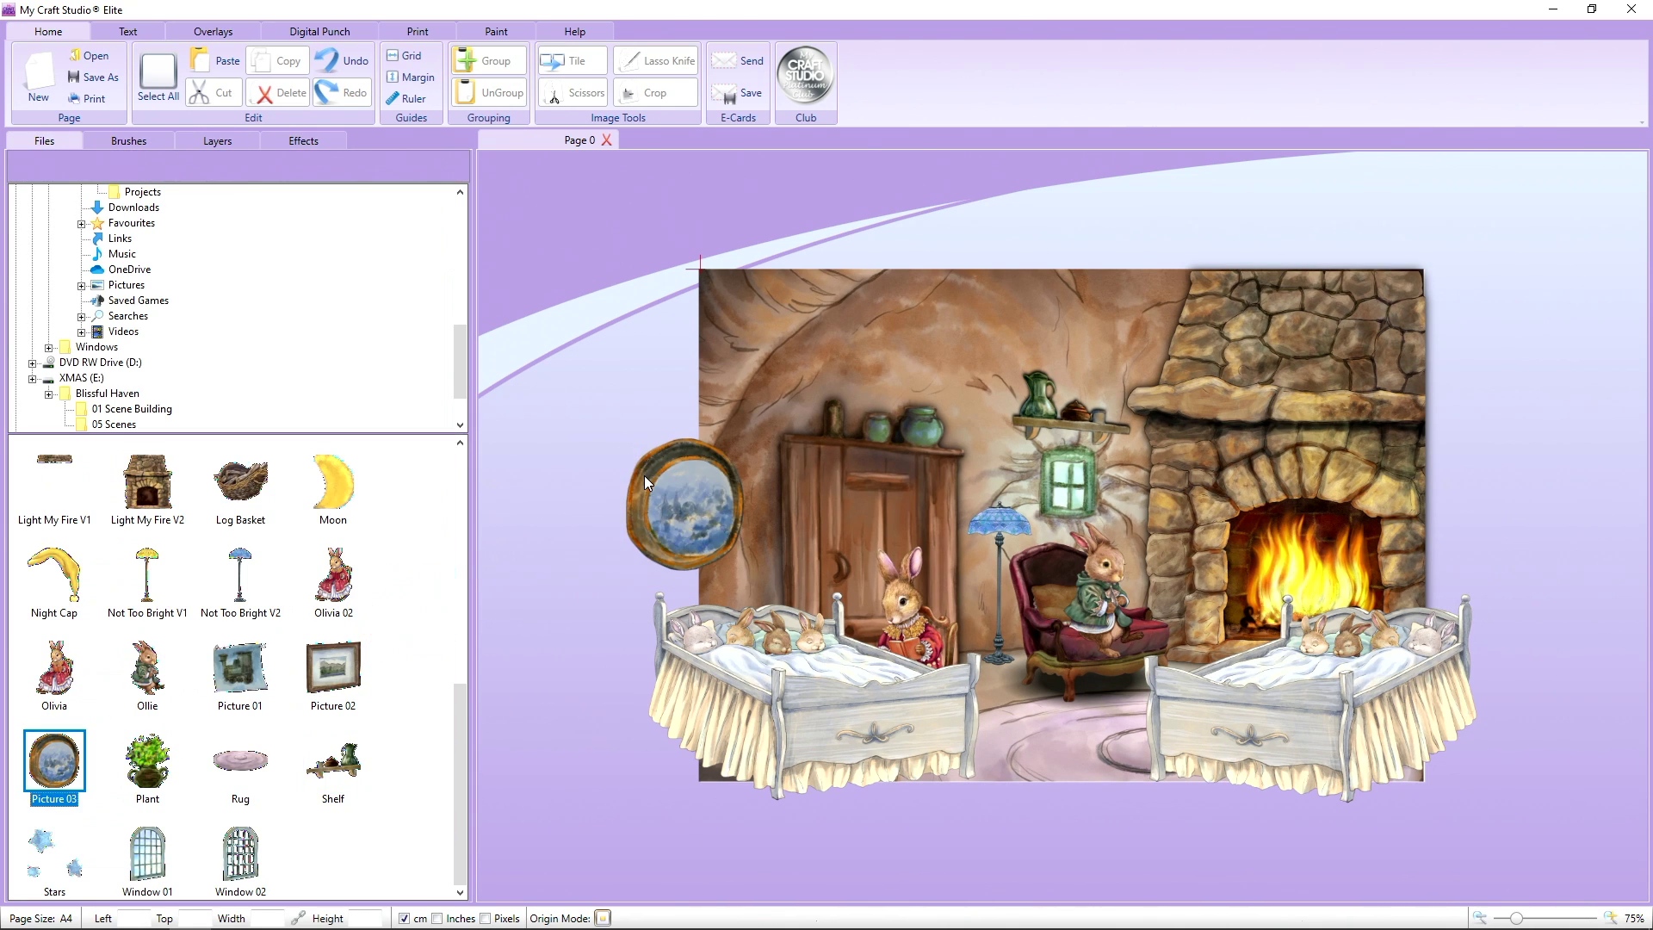
{"action": "right_click", "coordinate": [675, 514]}
{"action": "left_click", "coordinate": [852, 647]}
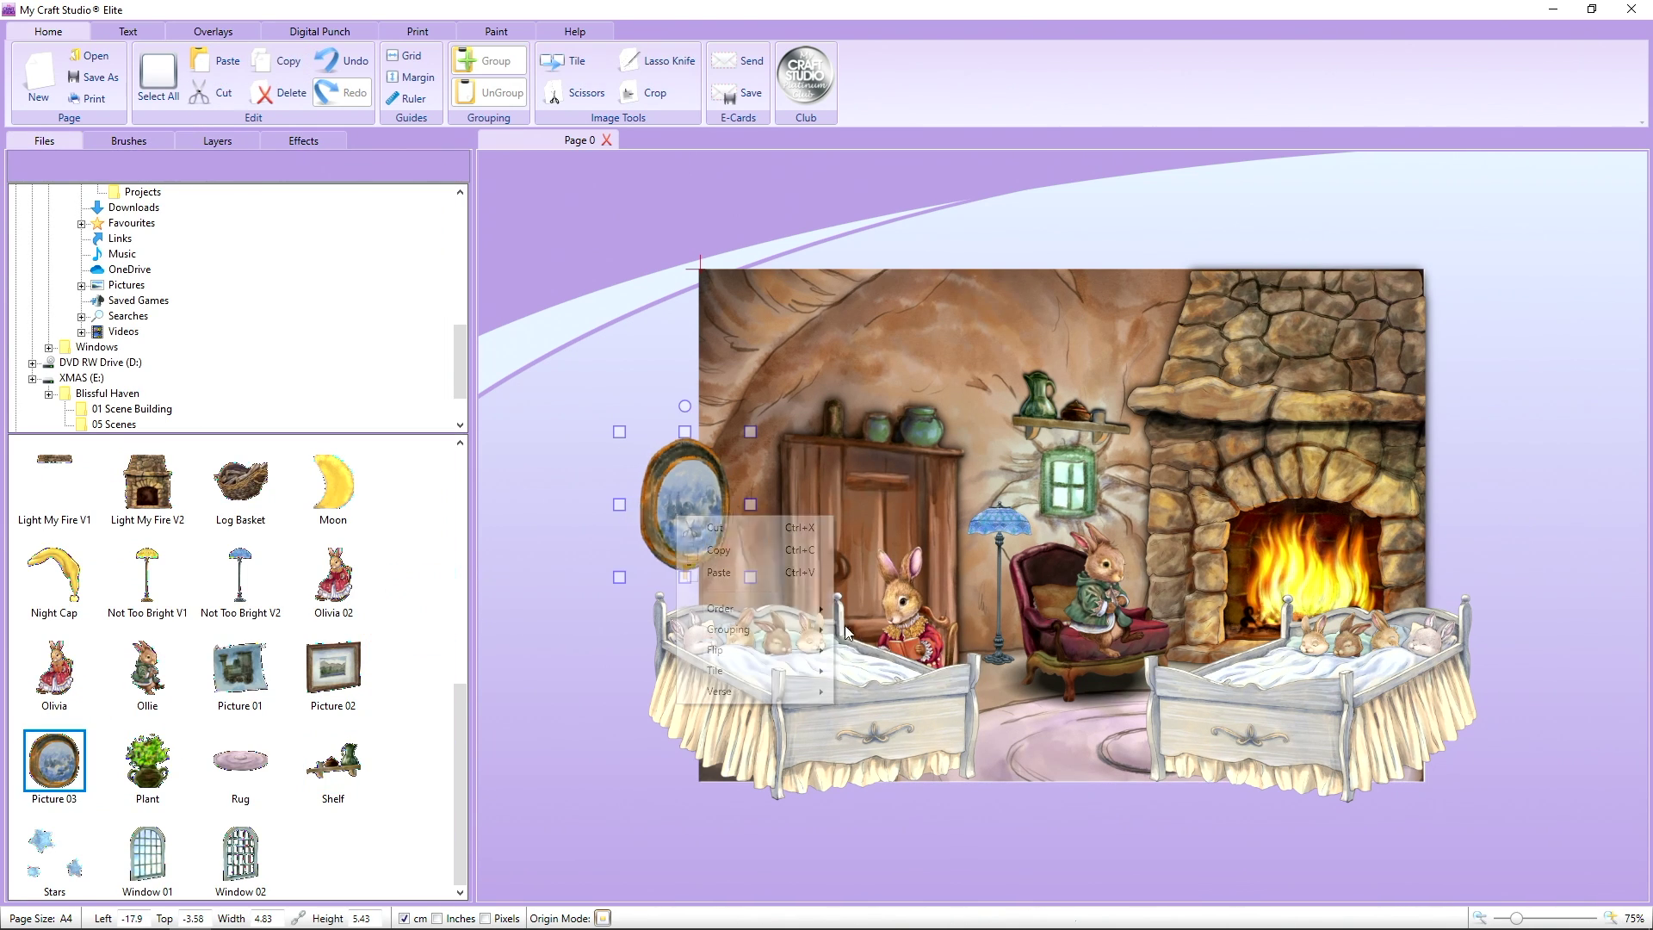
{"action": "left_click_drag", "start_coordinate": [750, 431], "coordinate": [745, 546]}
- Add the Log Basket image between the left-hand bed and the armchair, about 5.41 × 3.66 cm
{"action": "scroll", "coordinate": [200, 659], "scroll_direction": "up", "scroll_amount": 3}
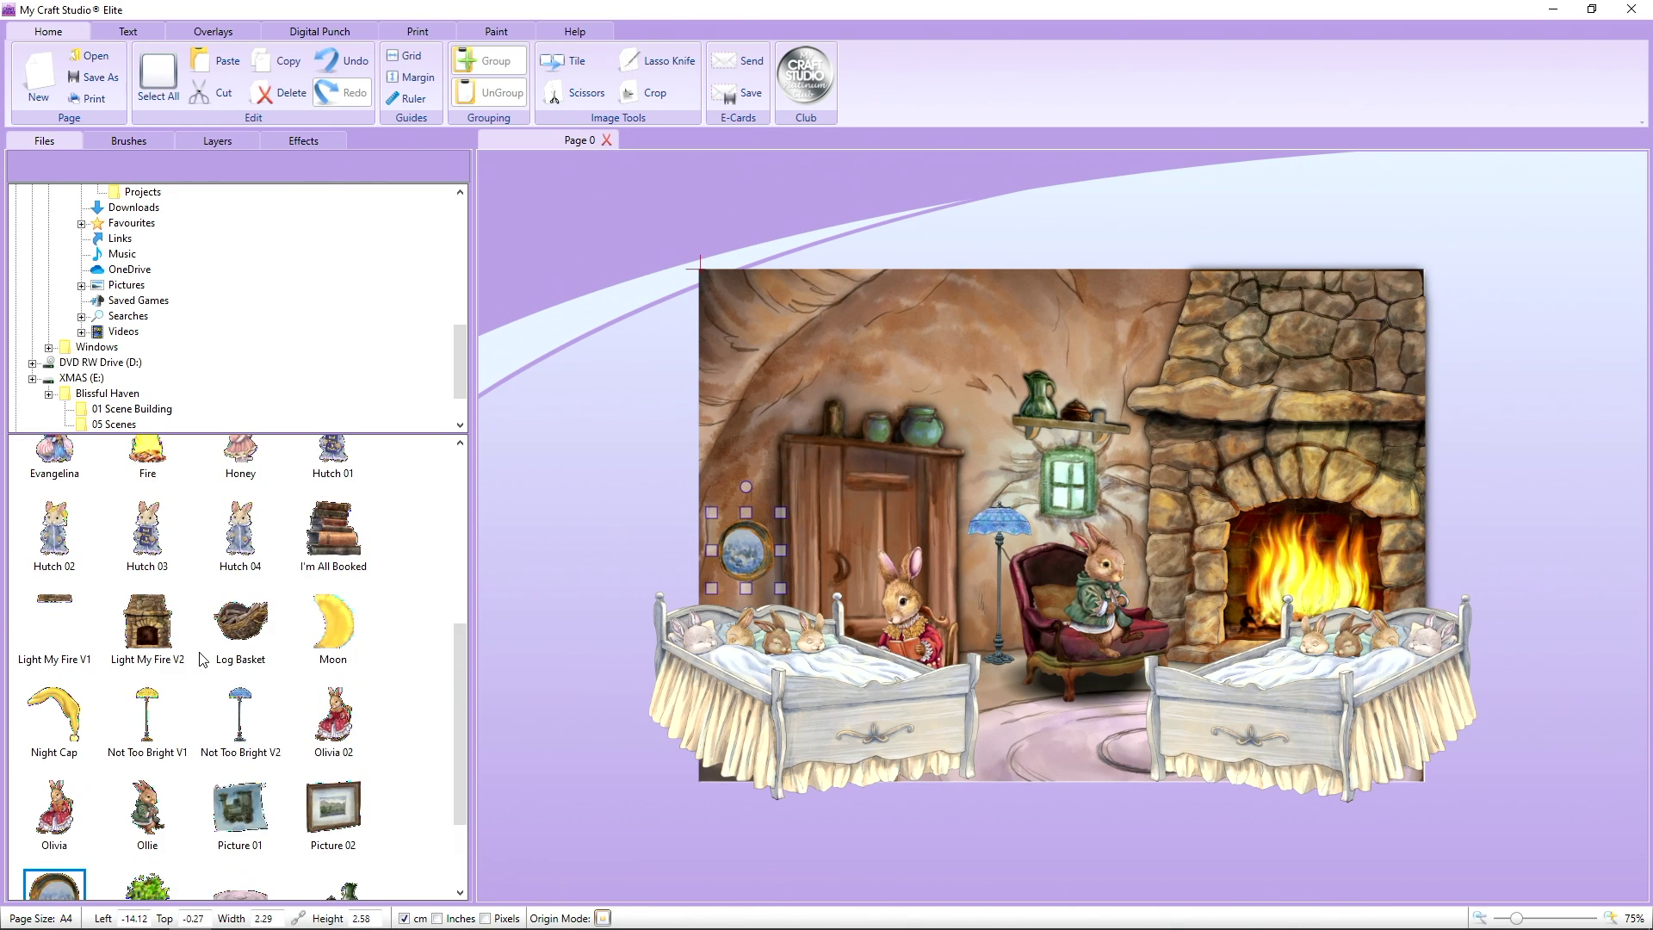
{"action": "scroll", "coordinate": [204, 660], "scroll_direction": "up", "scroll_amount": 5}
{"action": "scroll", "coordinate": [204, 660], "scroll_direction": "up", "scroll_amount": 1}
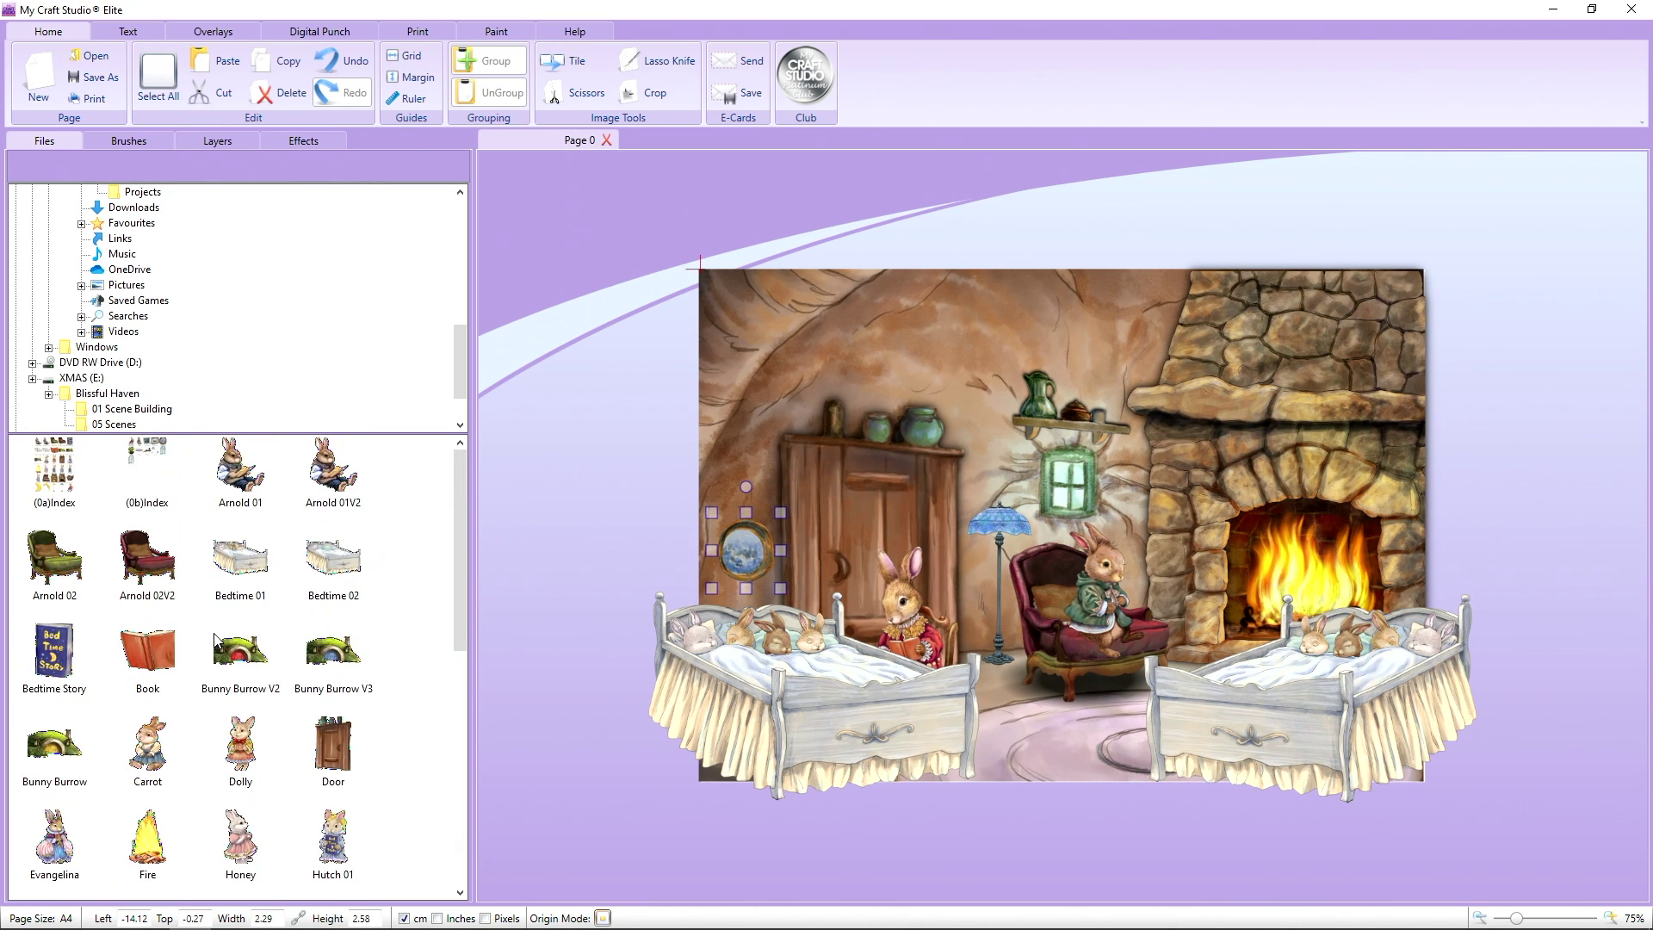
{"action": "scroll", "coordinate": [207, 637], "scroll_direction": "down", "scroll_amount": 5}
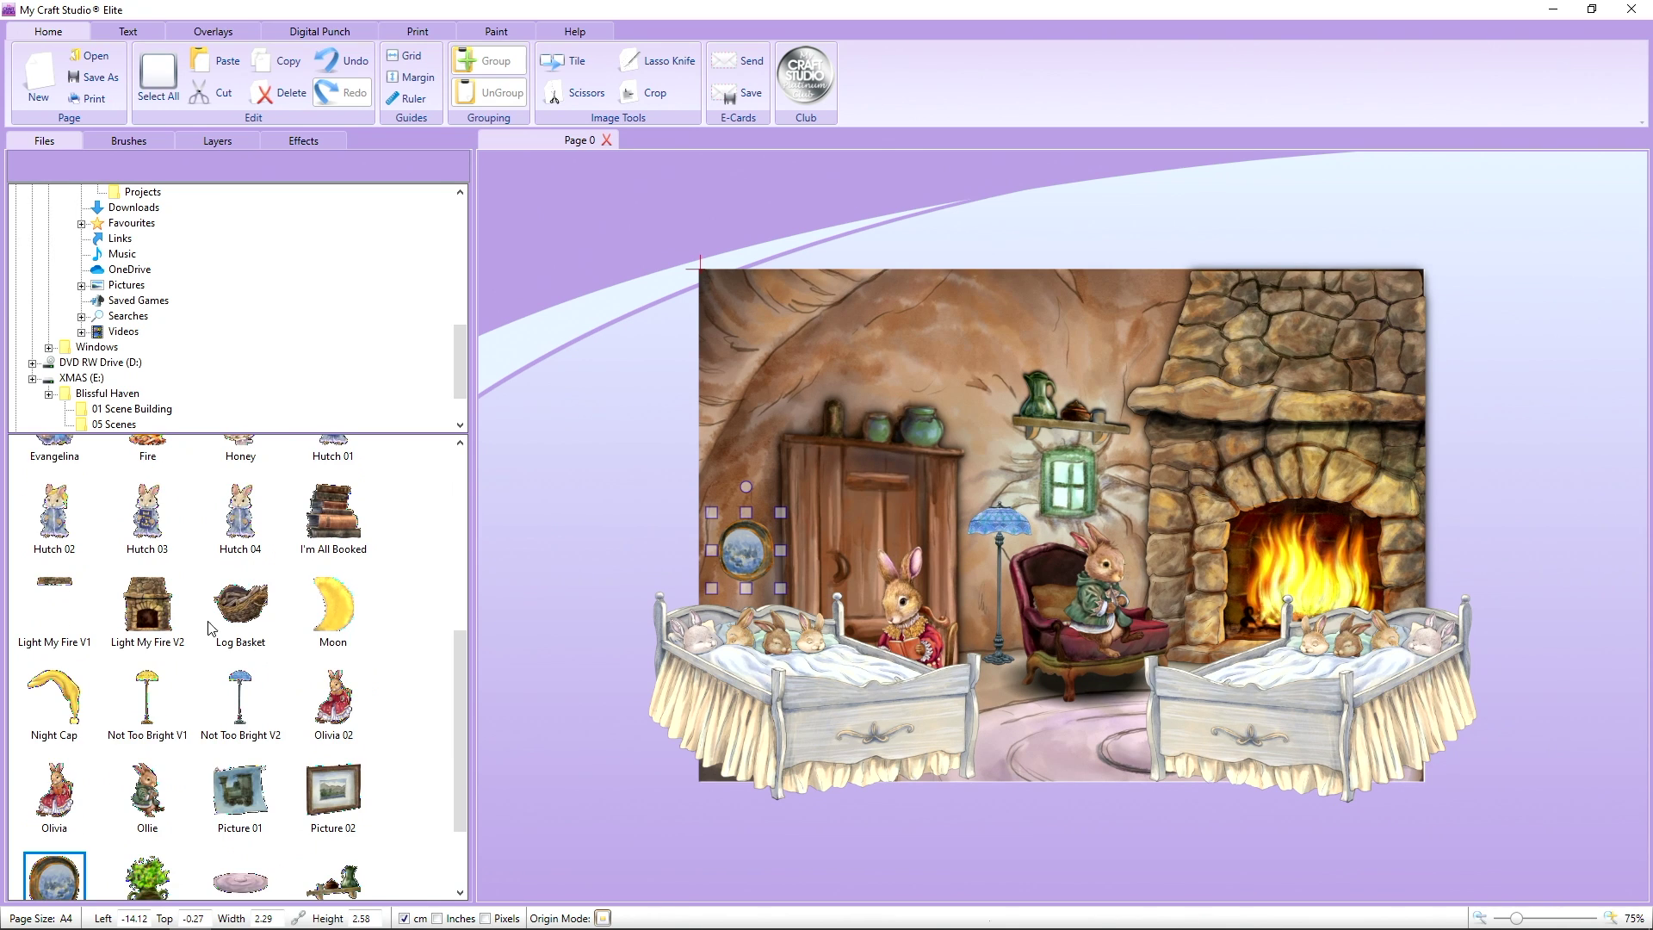
{"action": "left_click_drag", "start_coordinate": [210, 627], "coordinate": [1062, 675]}
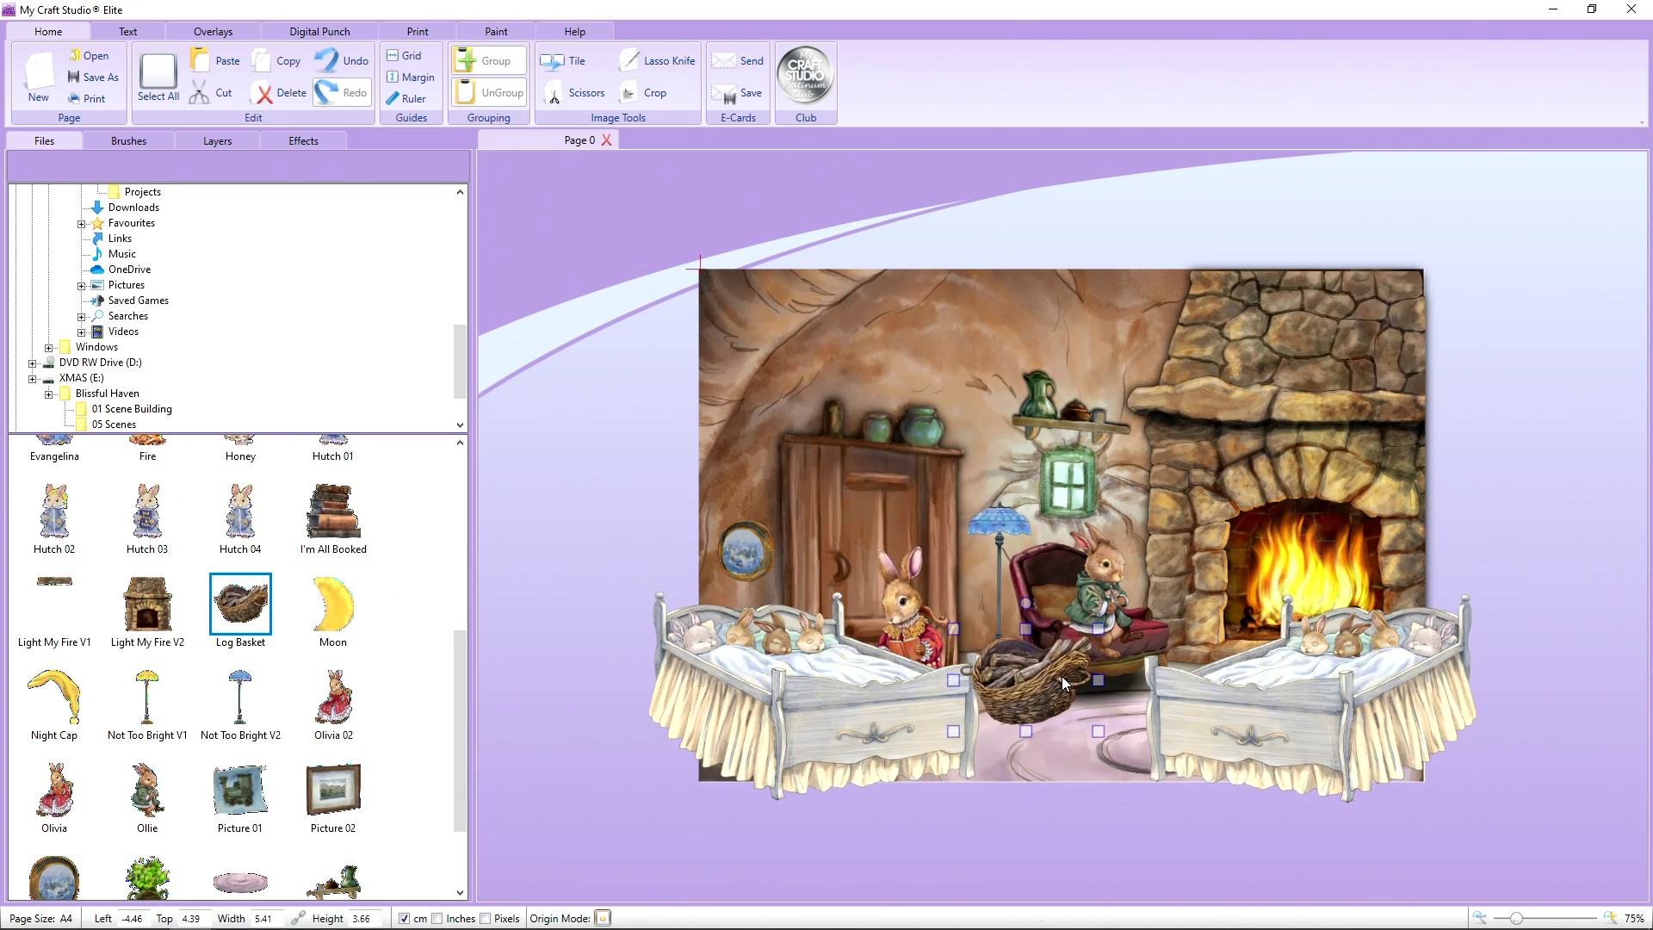
- Bring the left-hand bed in front of the log basket and nudge the basket slightly up and right
{"action": "right_click", "coordinate": [773, 718]}
{"action": "mouse_move", "coordinate": [870, 812]}
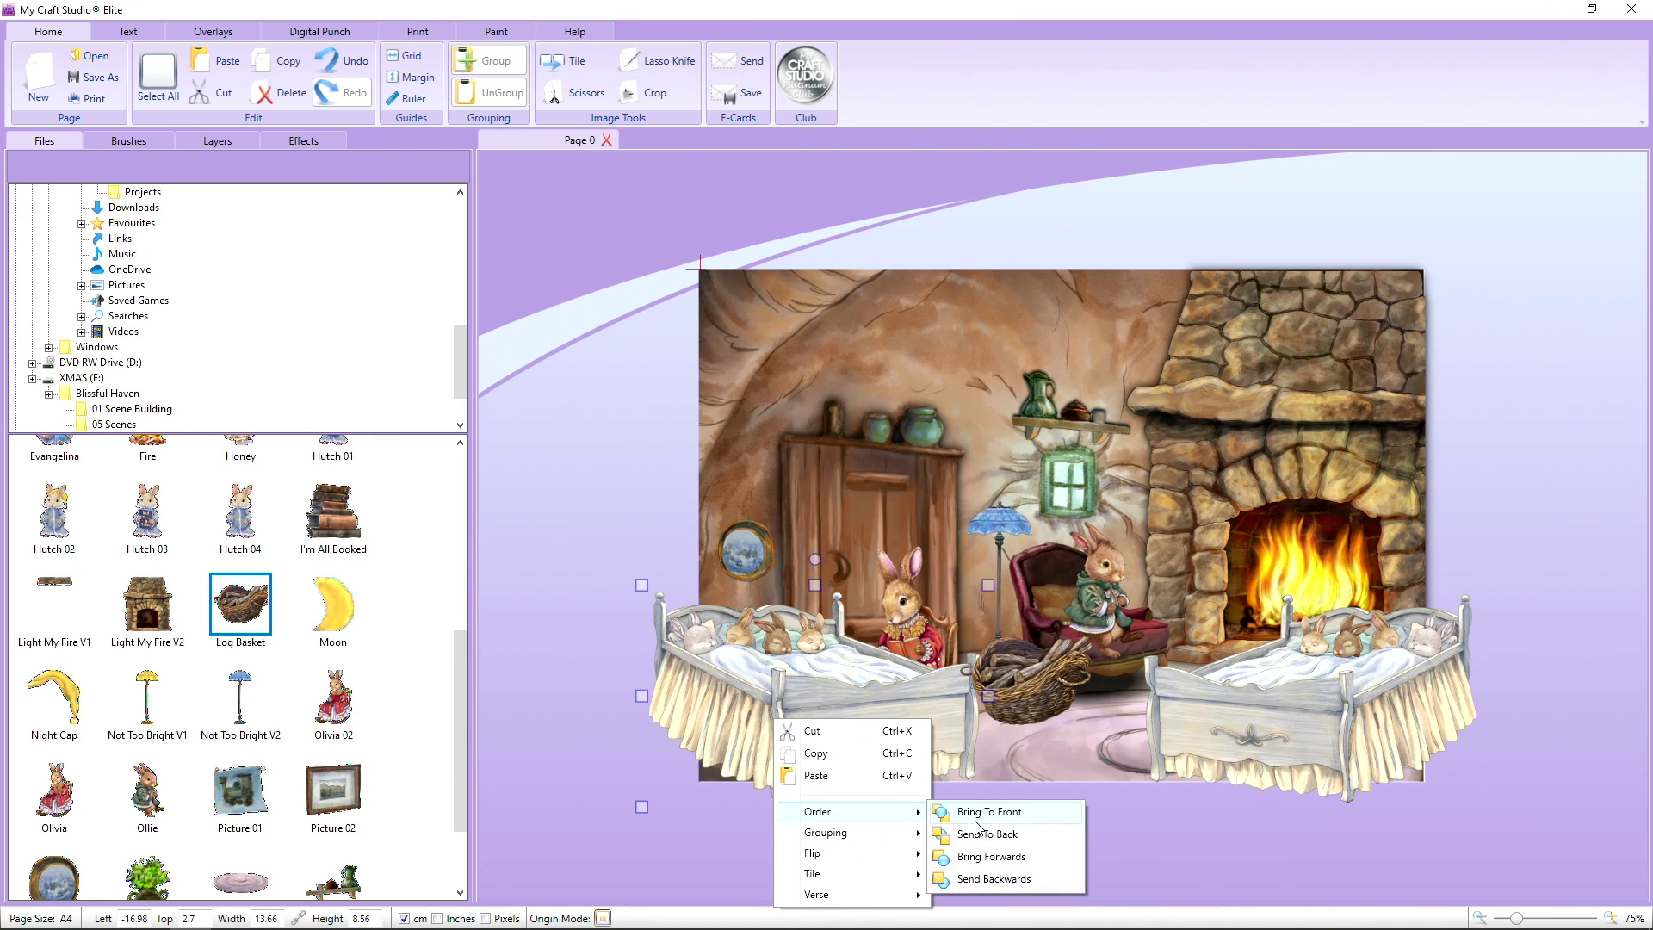
{"action": "left_click", "coordinate": [978, 831]}
{"action": "left_click", "coordinate": [1043, 693]}
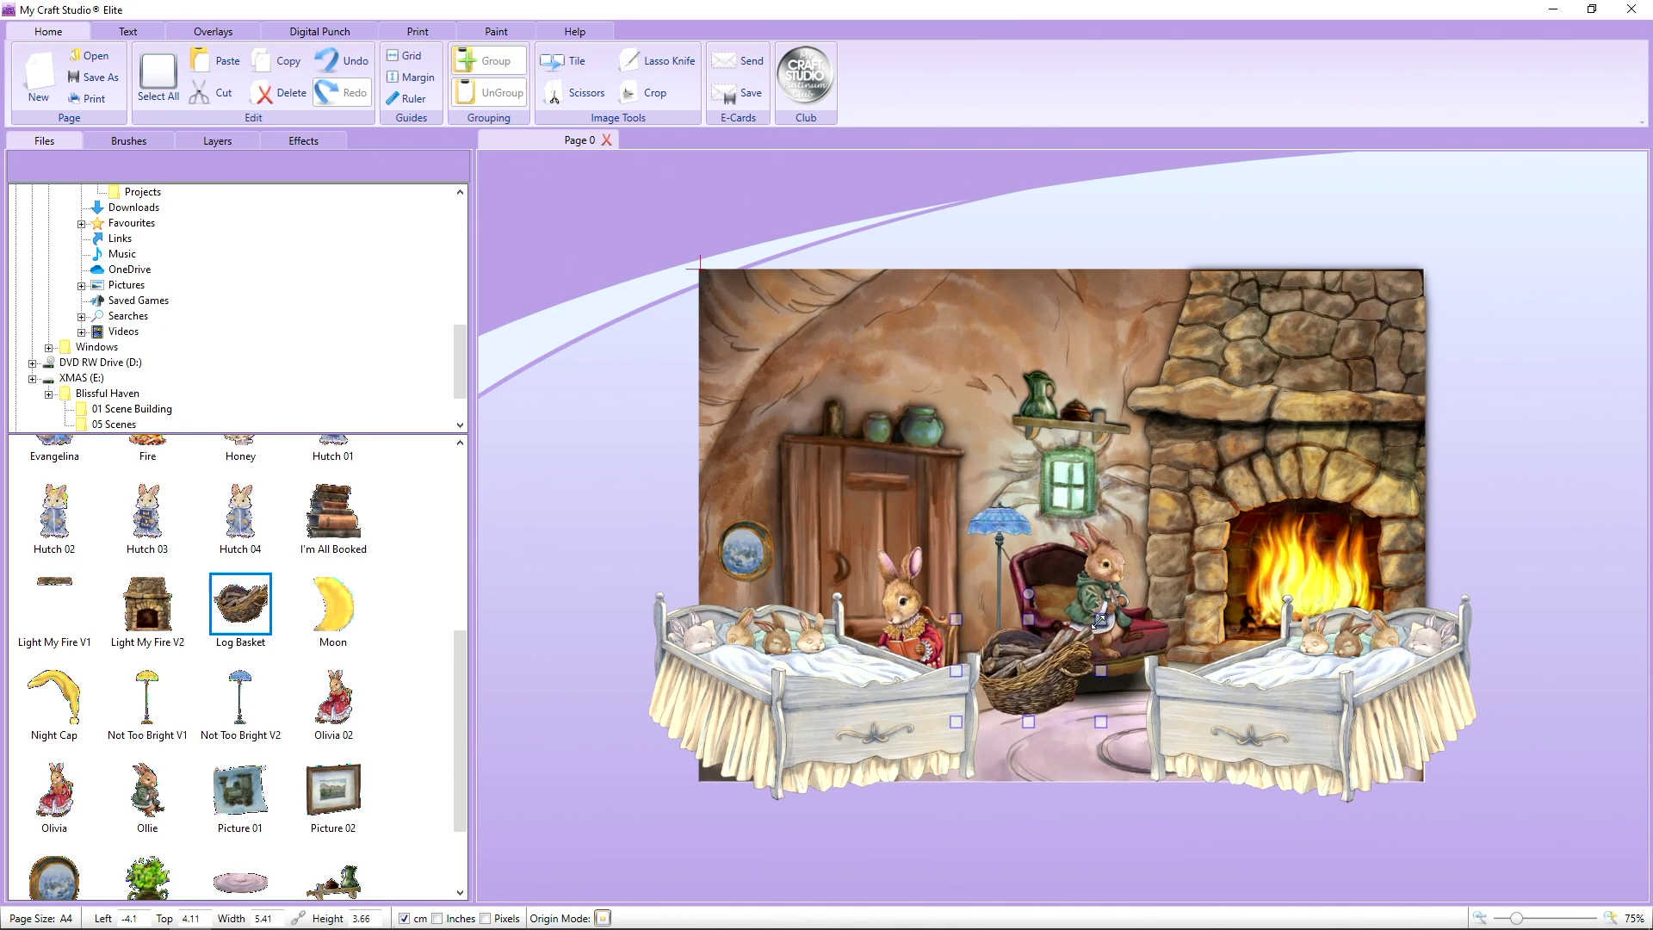
- Shrink the log basket to about 4.68 × 3.17 cm and add Picture 02 as a small picture above the round one
{"action": "left_click_drag", "start_coordinate": [1098, 619], "coordinate": [1056, 663]}
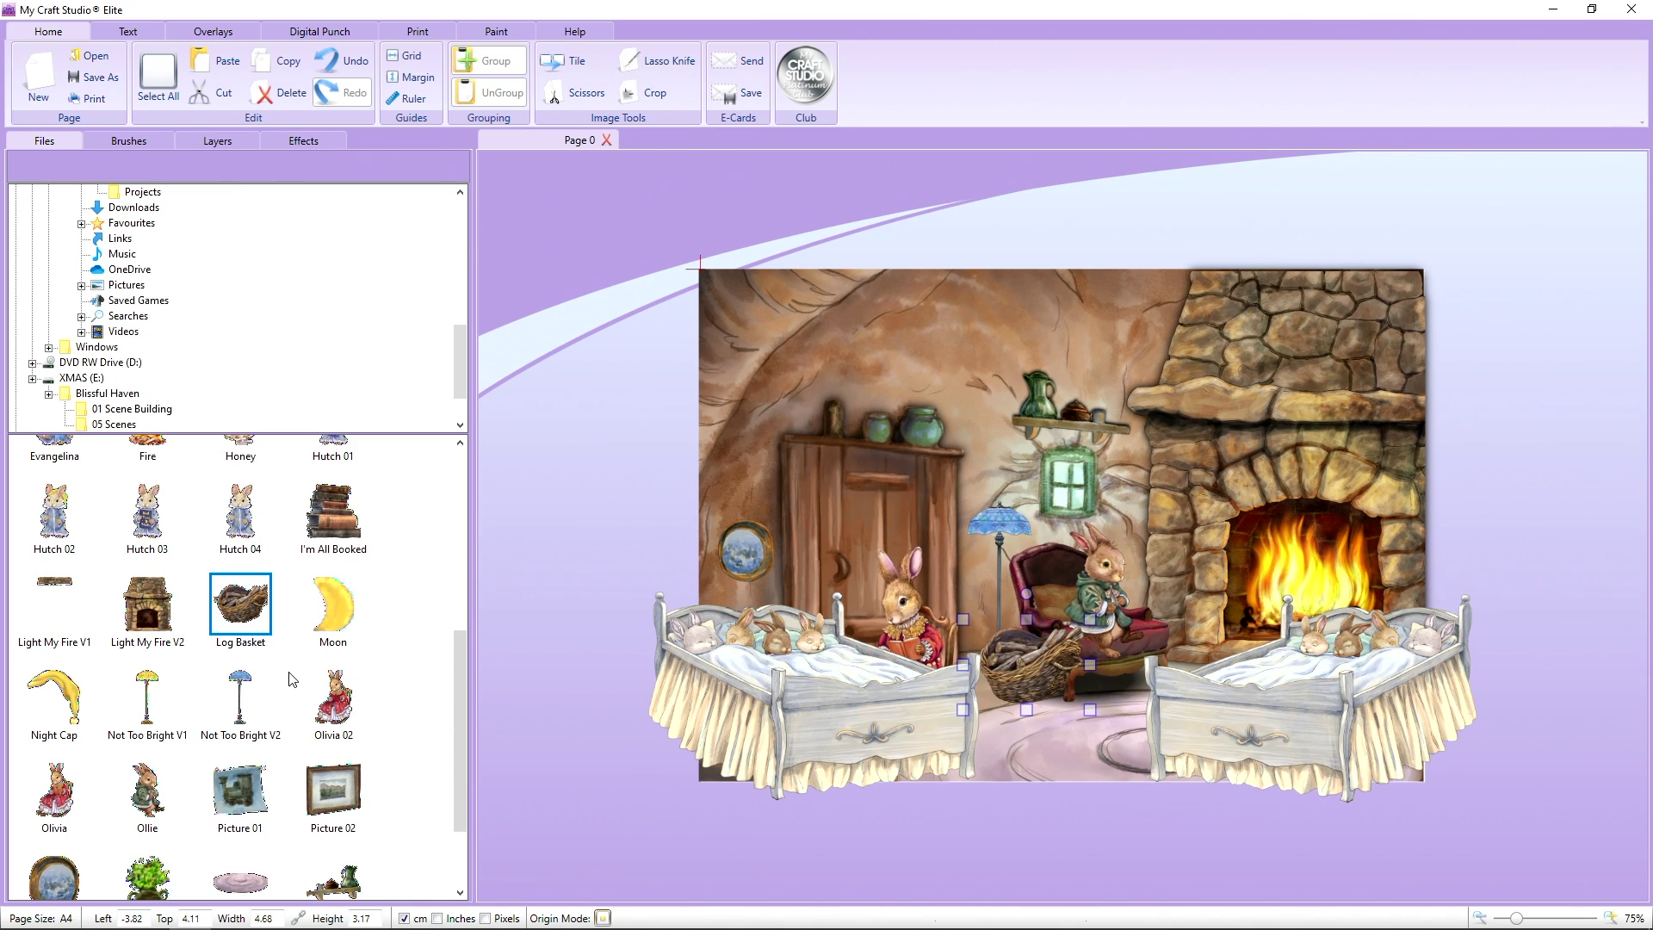
{"action": "scroll", "coordinate": [292, 680], "scroll_direction": "down", "scroll_amount": 1}
{"action": "left_click_drag", "start_coordinate": [331, 668], "coordinate": [731, 499]}
{"action": "left_click", "coordinate": [639, 479]}
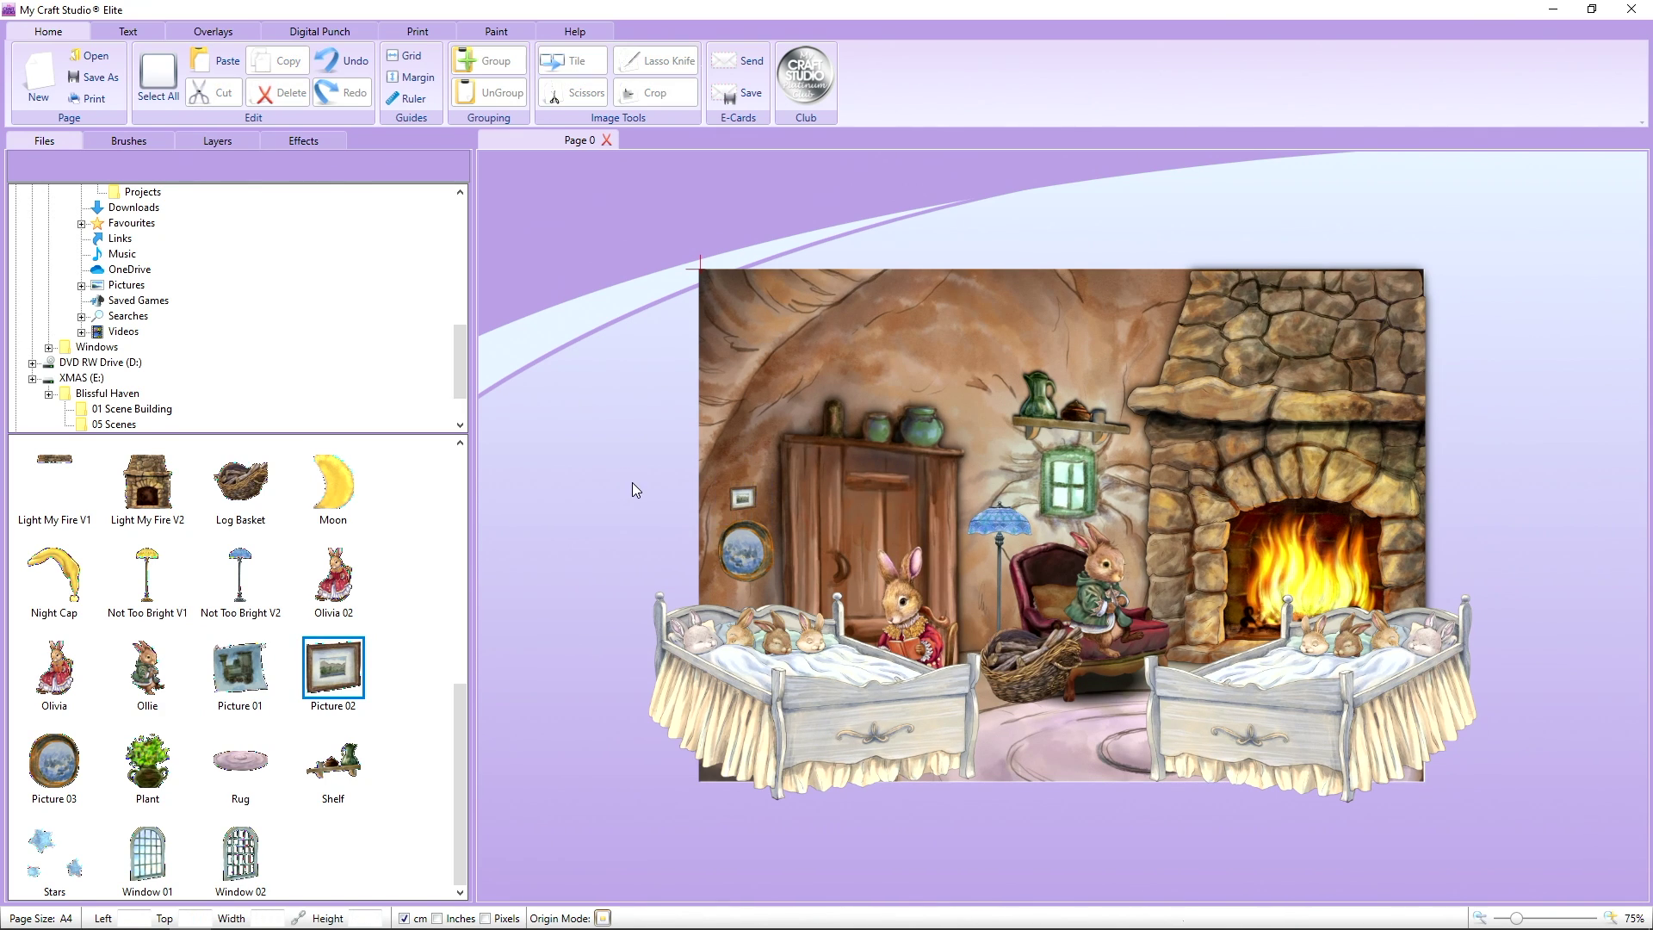
- Add the Plant image between Olivia and the armchair at about 2.42 × 3.12 cm, layered behind the log basket
{"action": "left_click_drag", "start_coordinate": [137, 779], "coordinate": [1012, 563]}
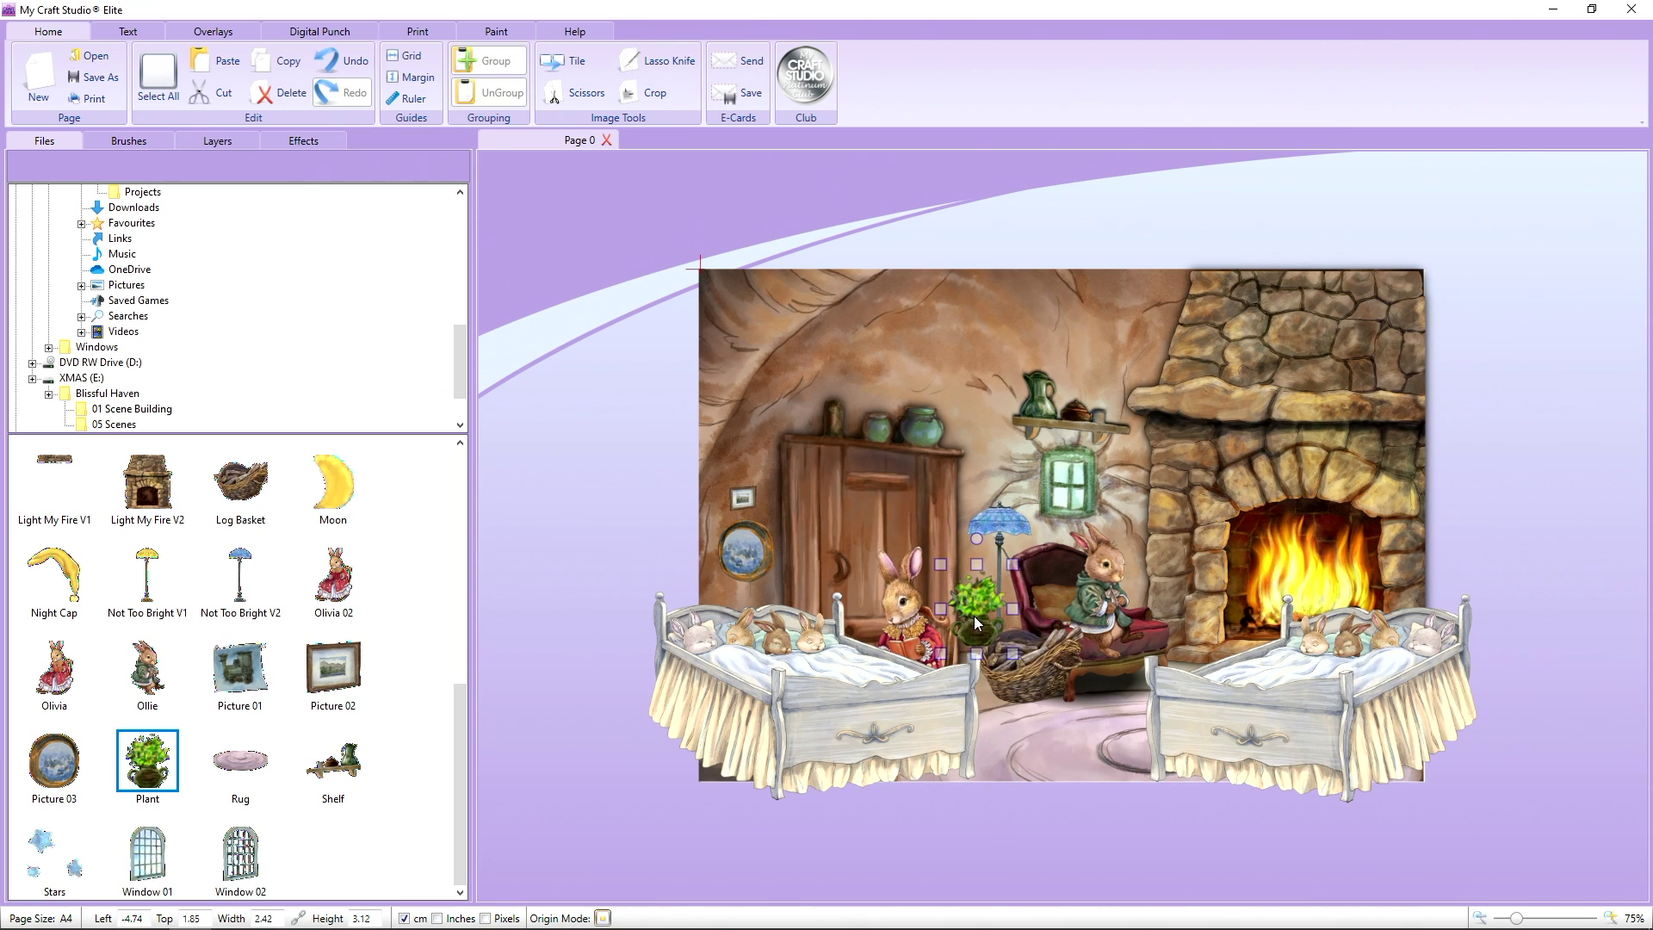
{"action": "left_click_drag", "start_coordinate": [974, 616], "coordinate": [988, 638]}
{"action": "right_click", "coordinate": [988, 638]}
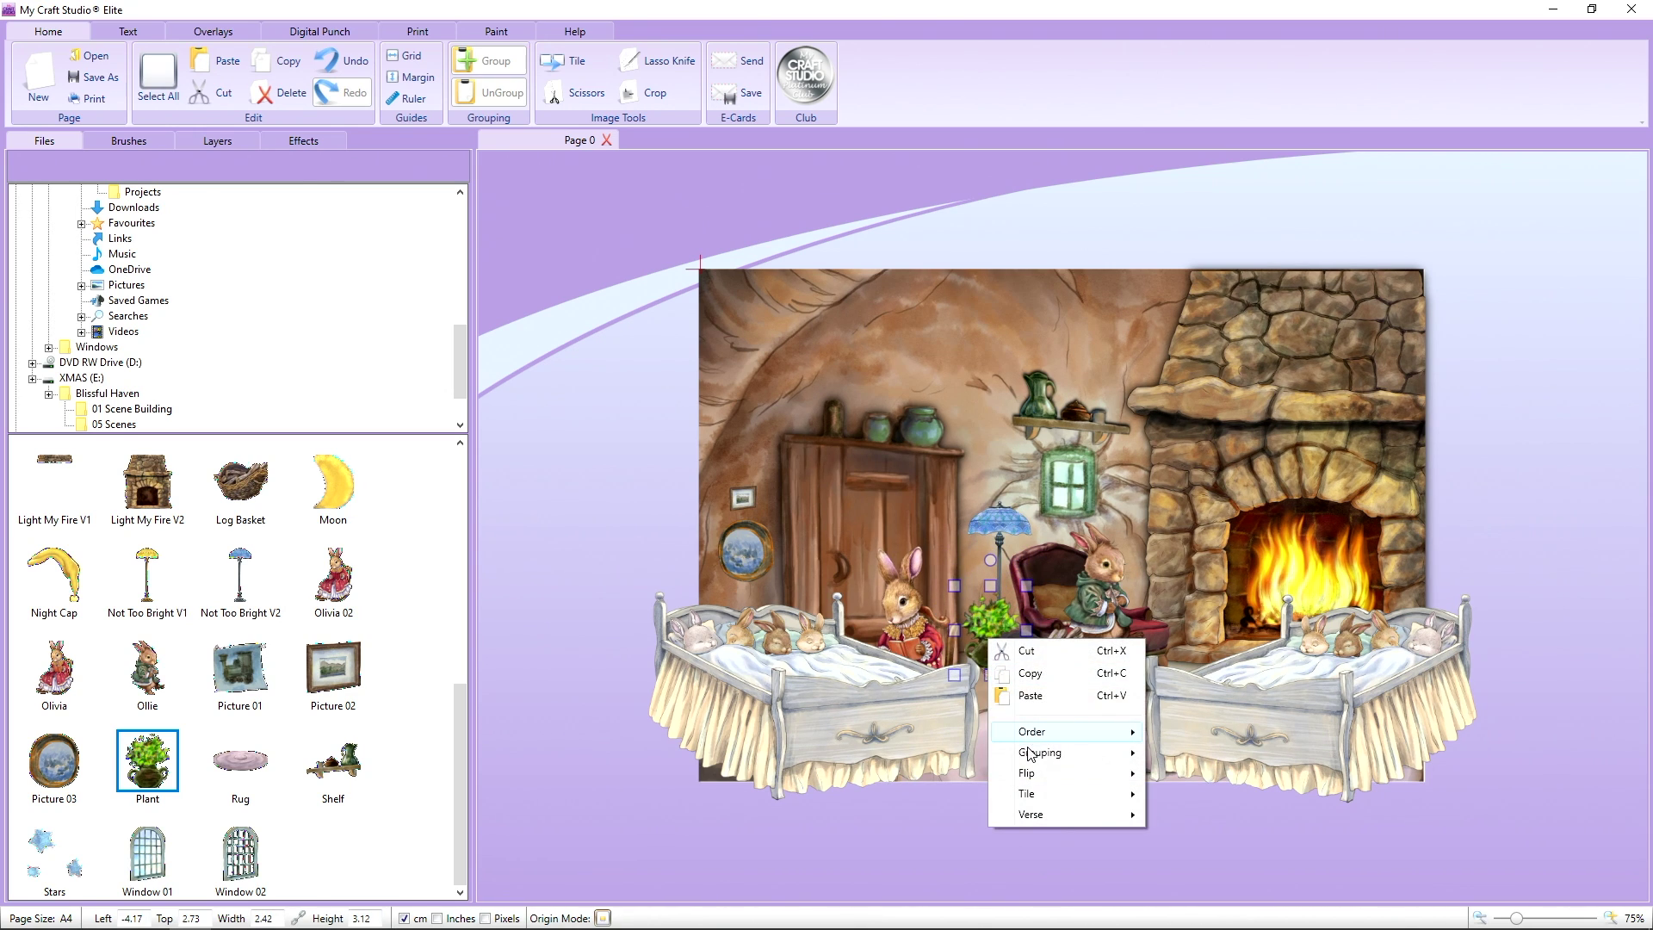
{"action": "mouse_move", "coordinate": [1056, 731]}
{"action": "left_click", "coordinate": [1208, 762]}
{"action": "right_click", "coordinate": [921, 603]}
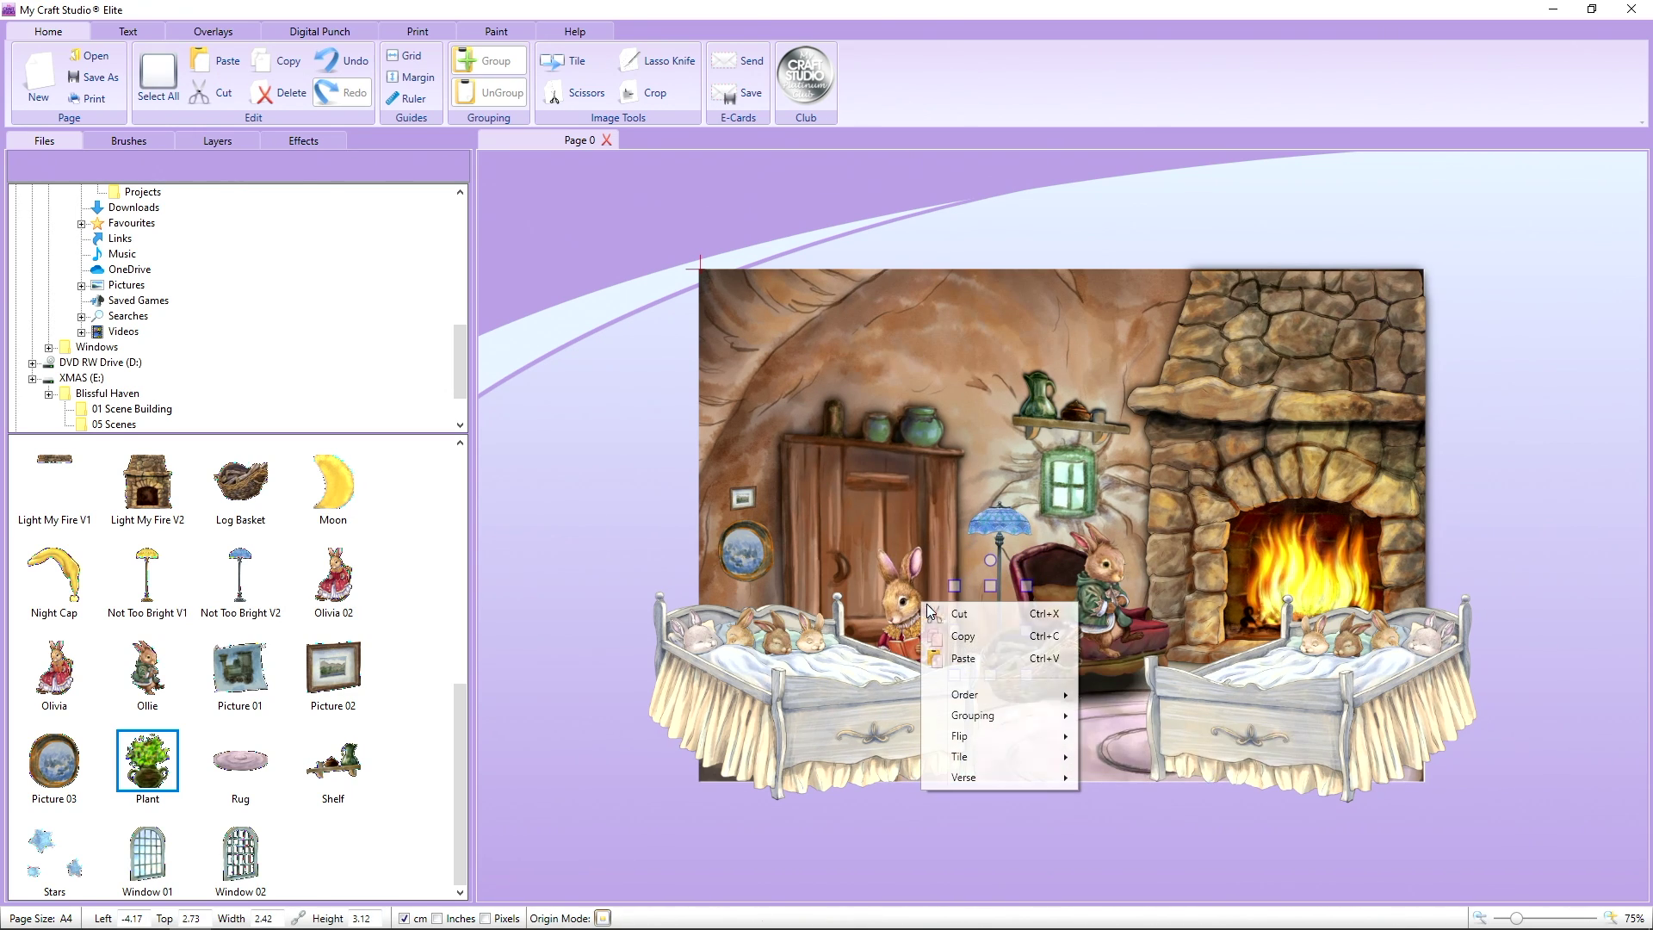
{"action": "mouse_move", "coordinate": [990, 694]}
{"action": "left_click", "coordinate": [1121, 740]}
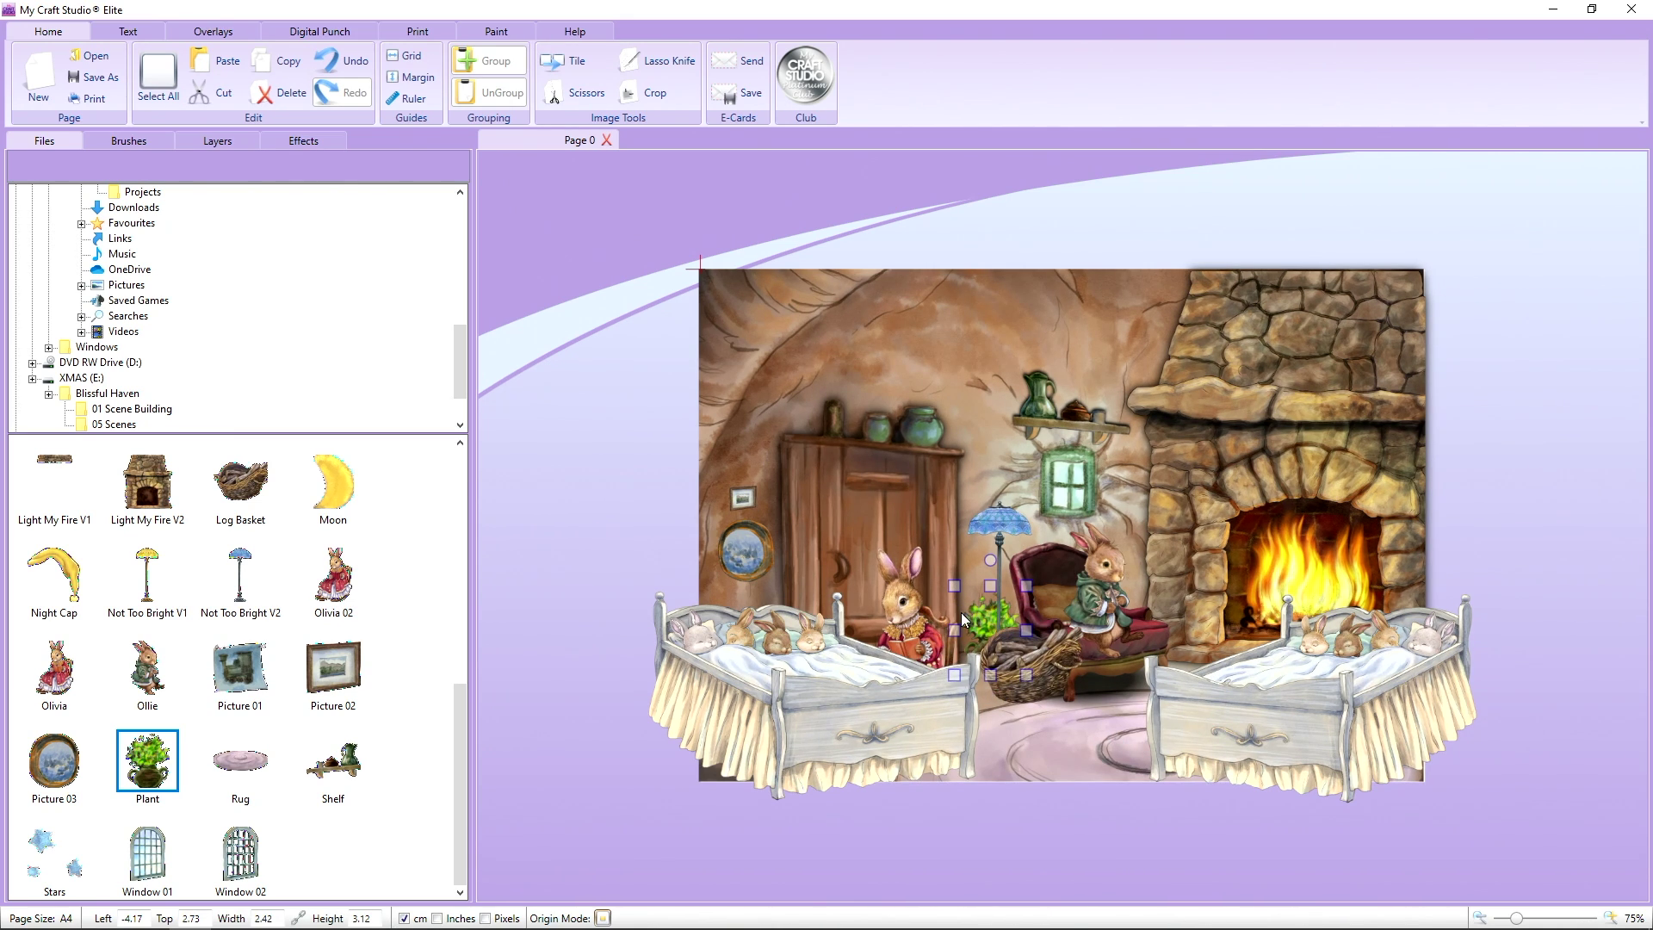
{"action": "left_click", "coordinate": [666, 508]}
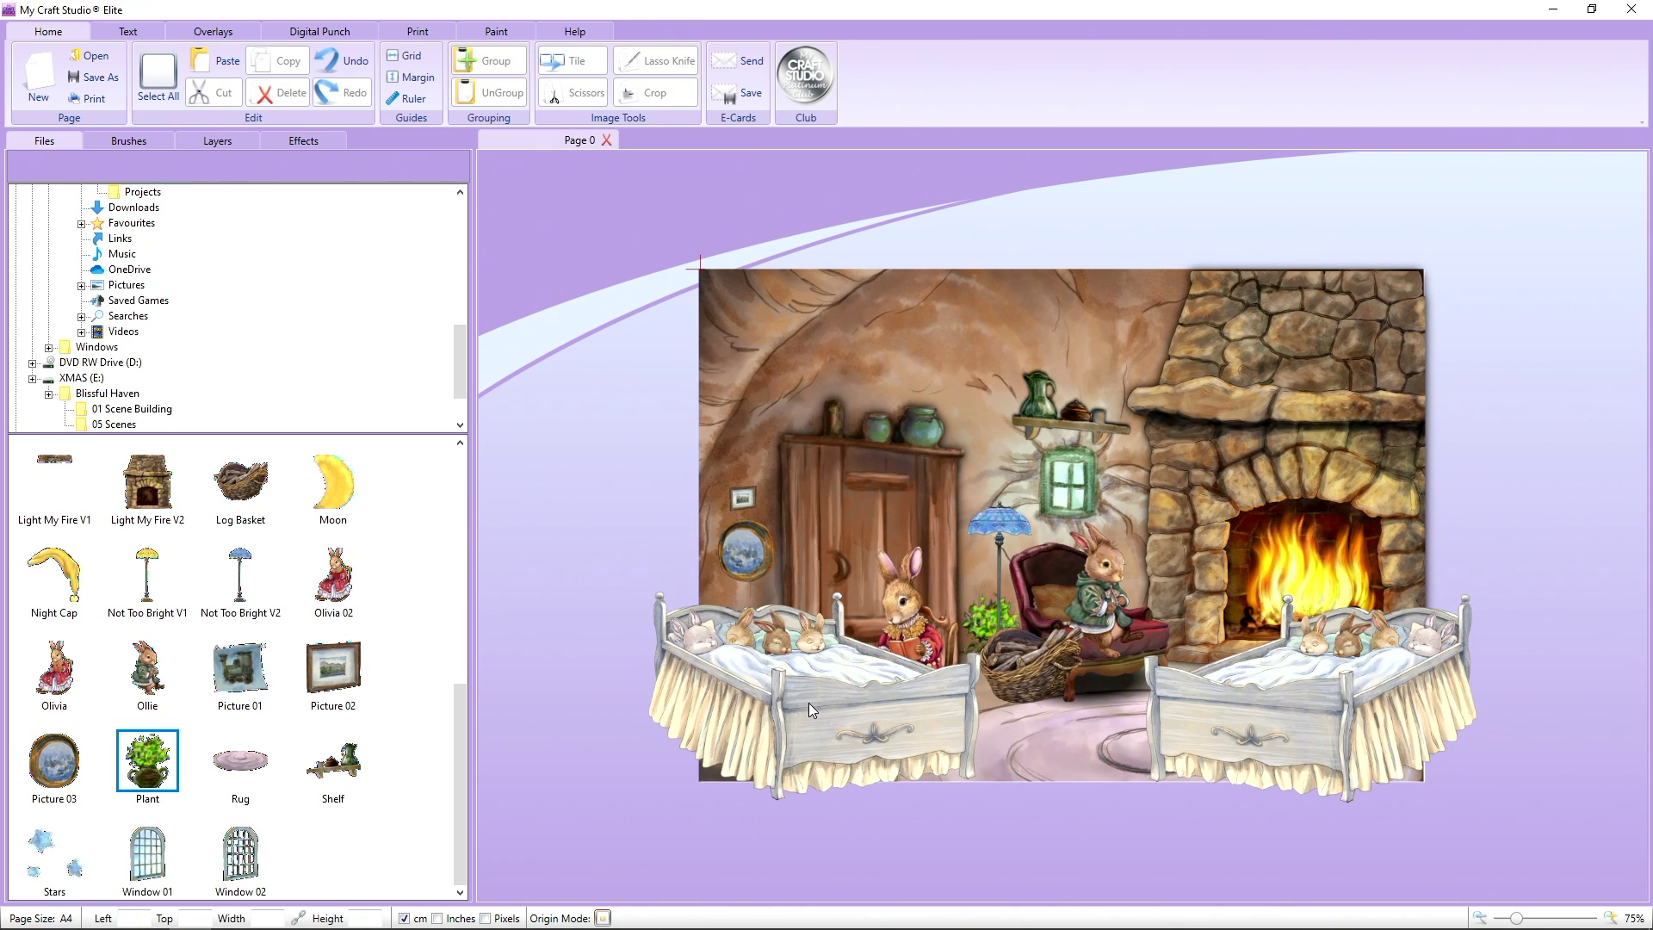
- Add the I'm All Booked stack in front of the left-hand bed's outer end, at about 5.09 × 4.92 cm
{"action": "scroll", "coordinate": [291, 647], "scroll_direction": "up", "scroll_amount": 3}
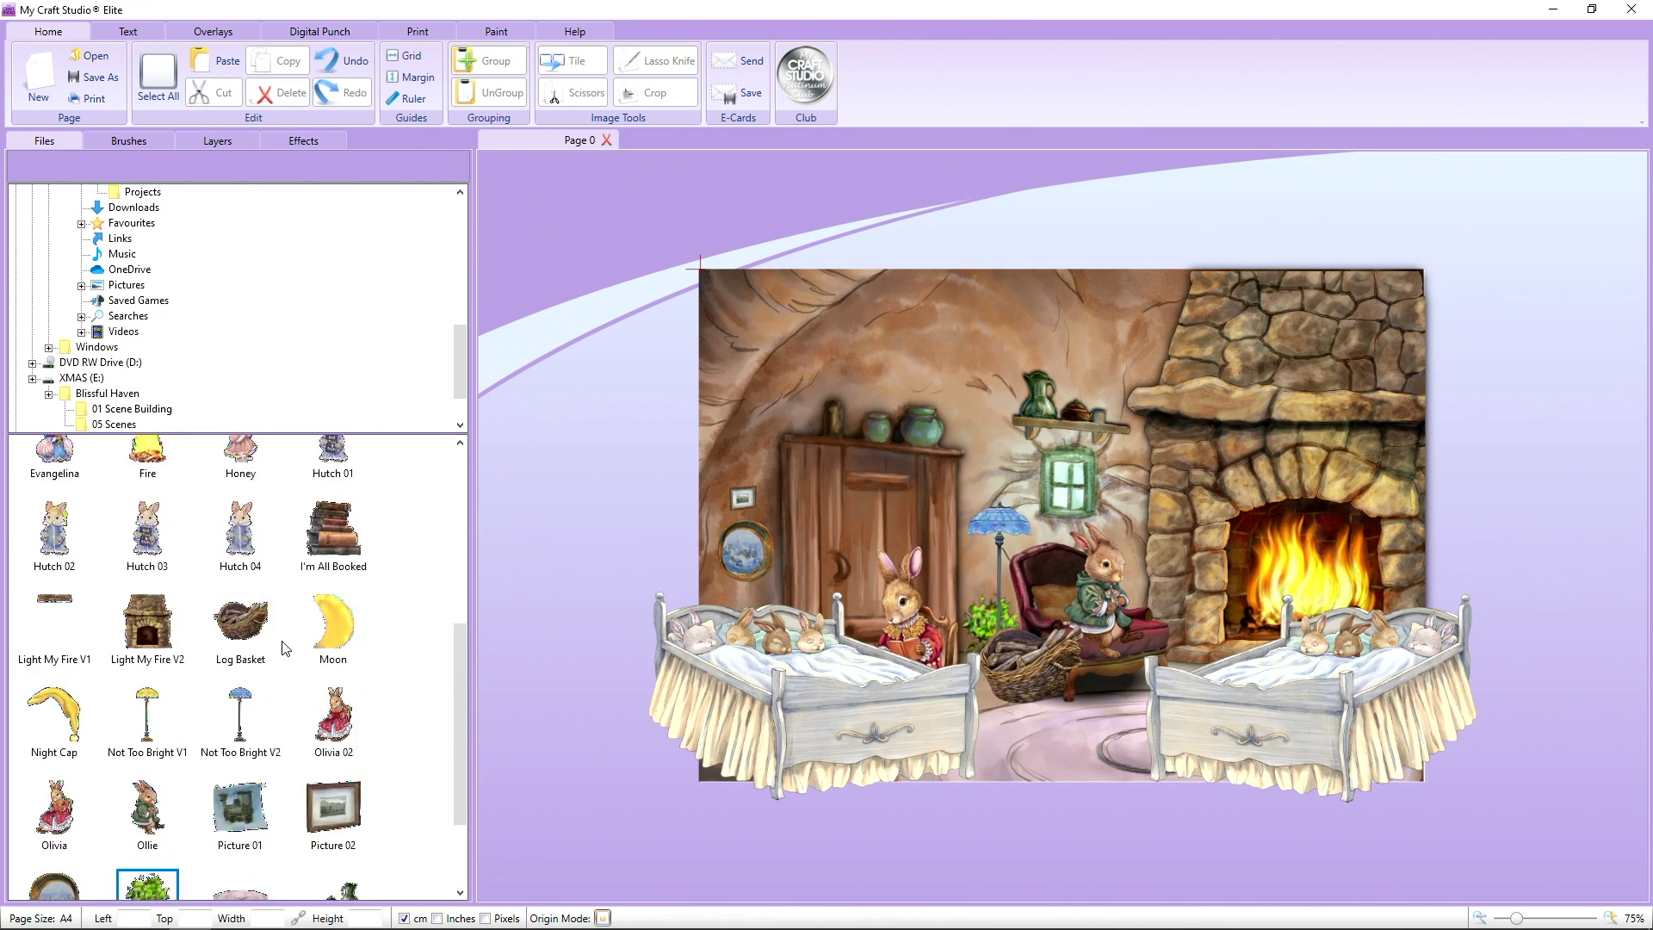
{"action": "scroll", "coordinate": [287, 648], "scroll_direction": "up", "scroll_amount": 3}
{"action": "left_click_drag", "start_coordinate": [343, 687], "coordinate": [775, 666]}
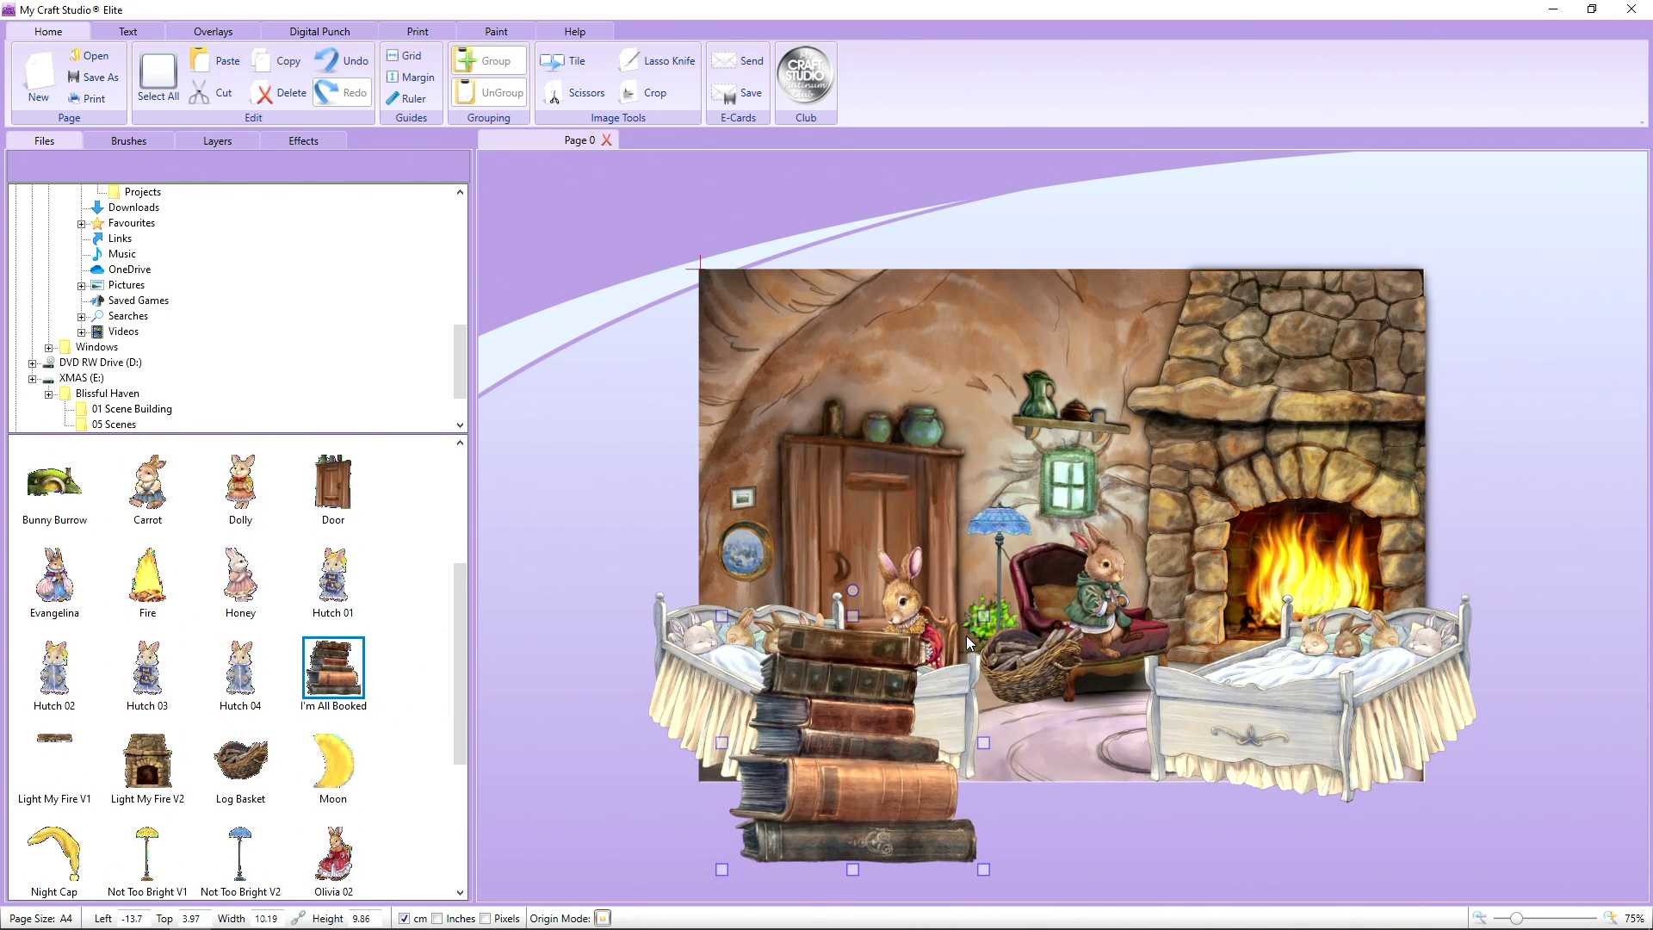
{"action": "left_click_drag", "start_coordinate": [984, 617], "coordinate": [859, 737]}
{"action": "left_click_drag", "start_coordinate": [793, 856], "coordinate": [754, 787]}
{"action": "left_click_drag", "start_coordinate": [755, 663], "coordinate": [754, 661]}
- Add a second I'm All Booked stack, flip it horizontally, and place it beside the first at about 4.43 × 4.28 cm
{"action": "right_click", "coordinate": [756, 660]}
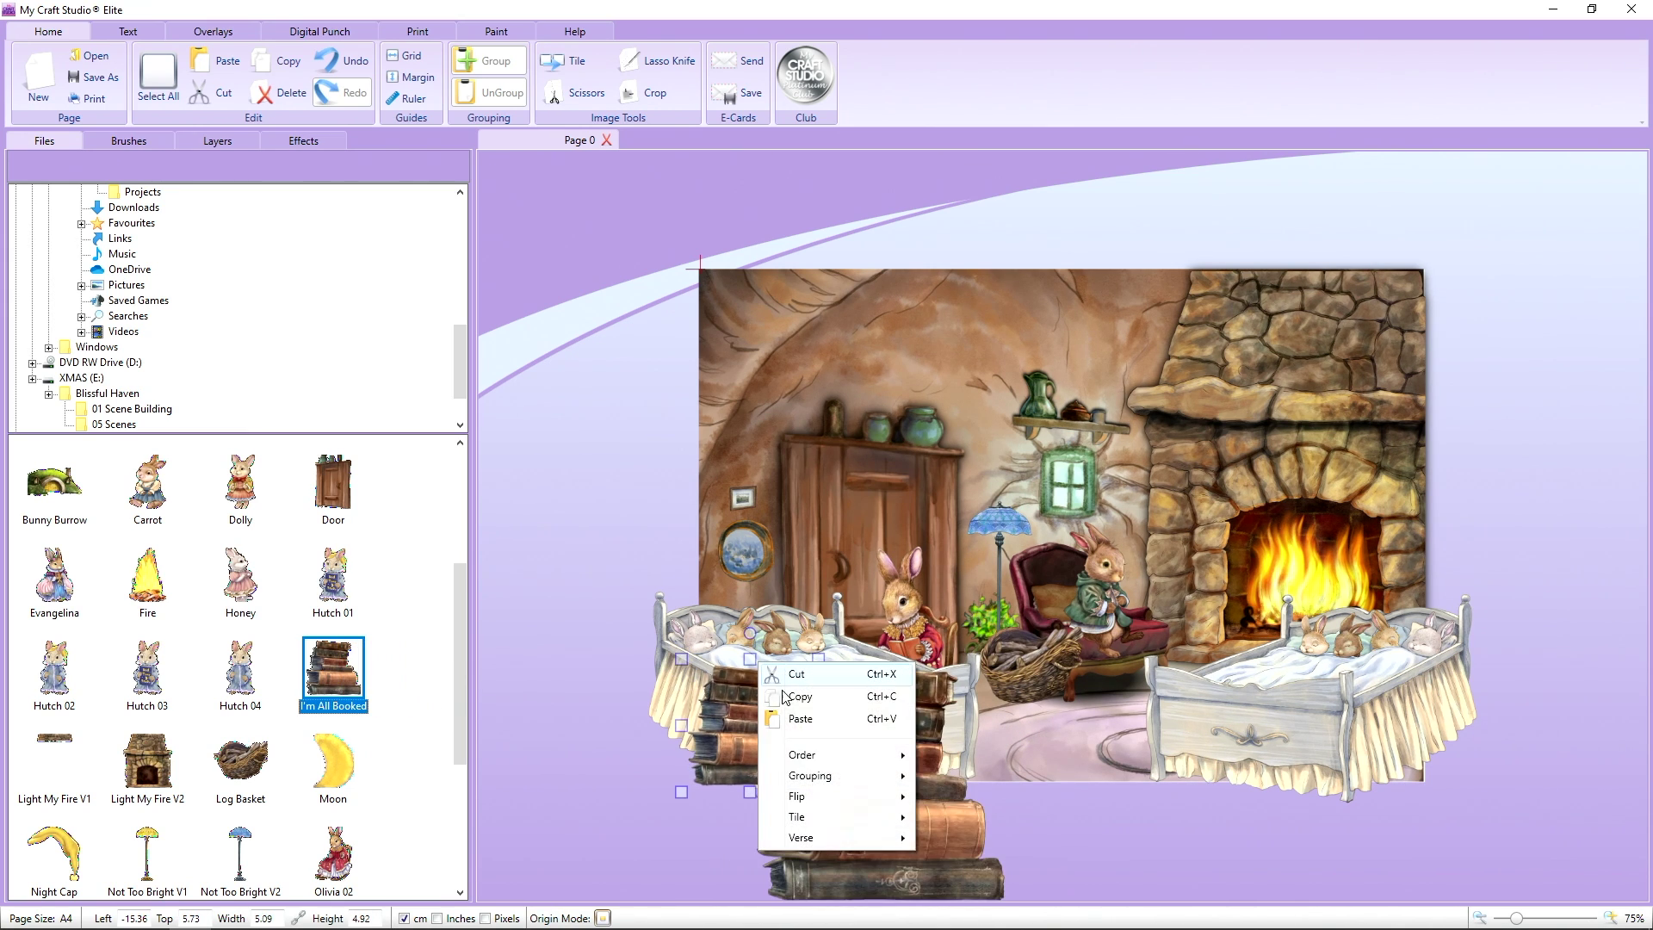
{"action": "left_click", "coordinate": [940, 820]}
{"action": "left_click_drag", "start_coordinate": [944, 825], "coordinate": [963, 711]}
{"action": "right_click", "coordinate": [962, 711]}
{"action": "mouse_move", "coordinate": [1042, 843]}
{"action": "left_click", "coordinate": [1144, 844]}
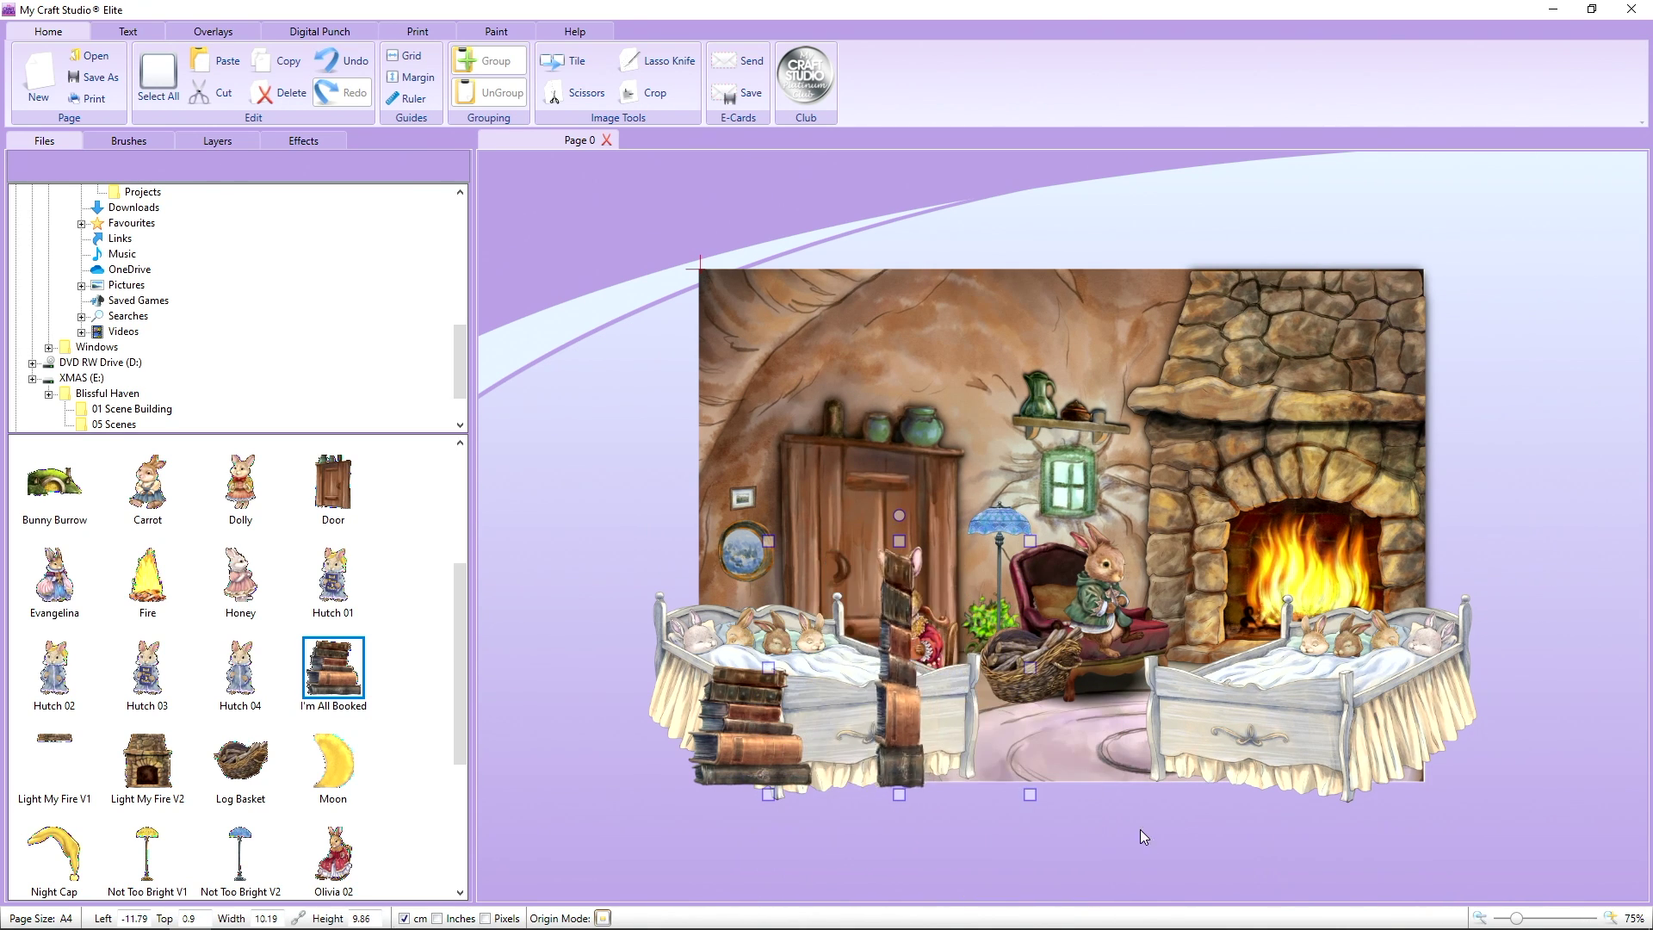
{"action": "left_click_drag", "start_coordinate": [1025, 550], "coordinate": [884, 716]}
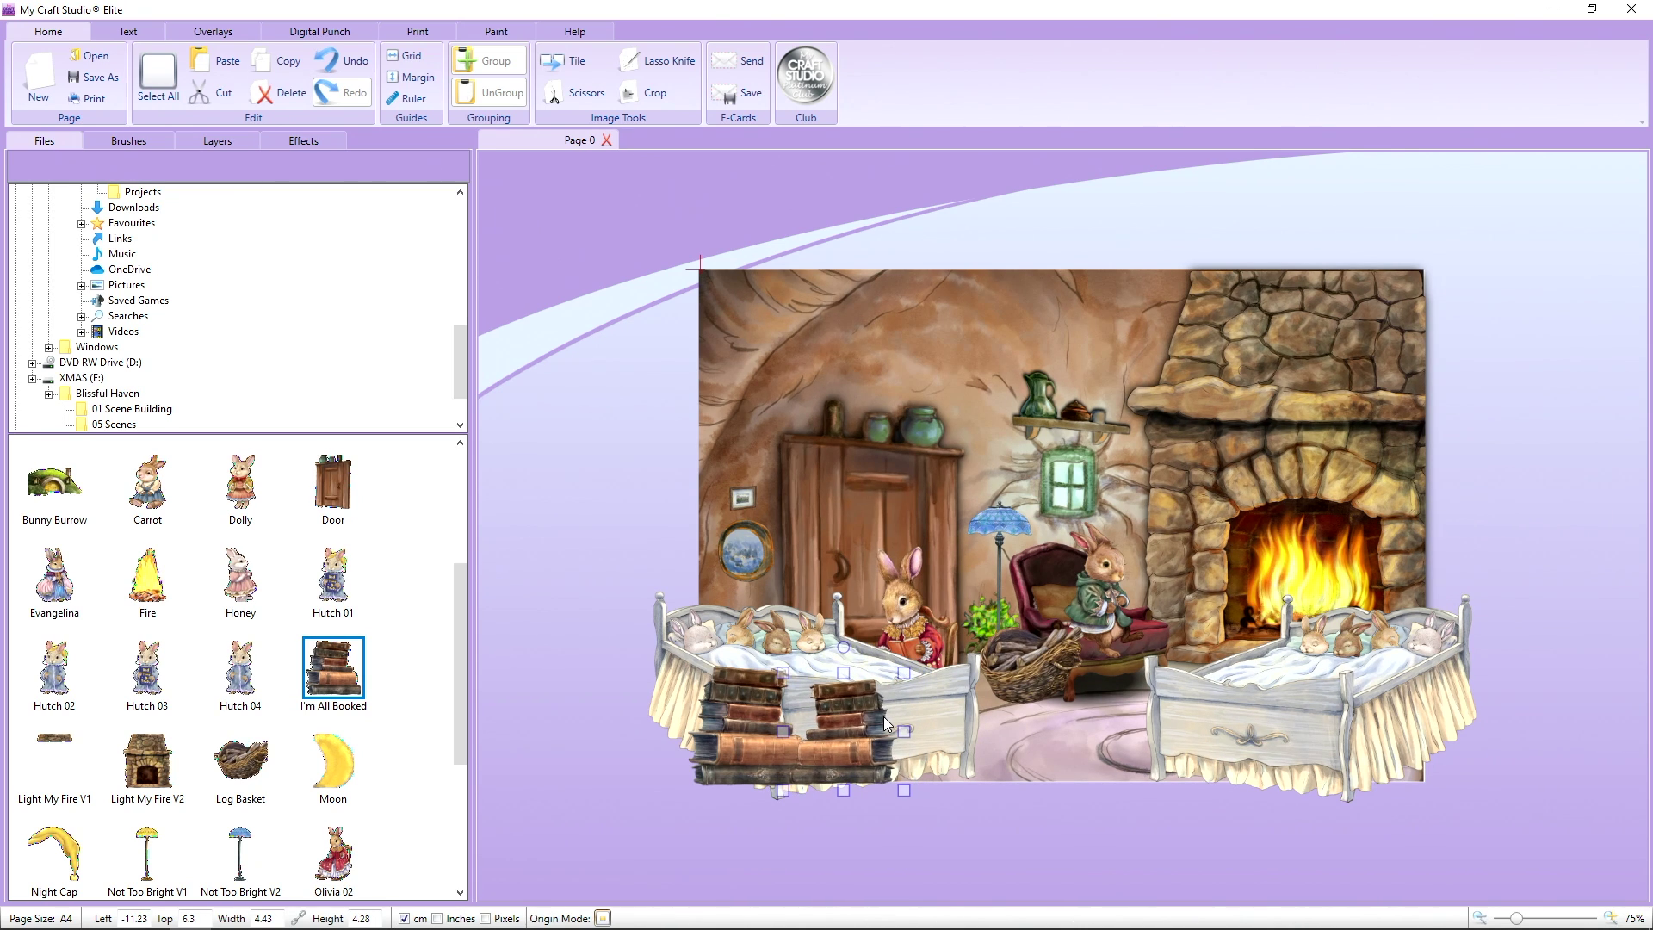
- Place a third I'm All Booked stack of about 4.02 × 3.89 cm at the inner end of the book row
{"action": "left_click_drag", "start_coordinate": [1025, 670], "coordinate": [1025, 667]}
{"action": "left_click_drag", "start_coordinate": [1061, 701], "coordinate": [951, 546]}
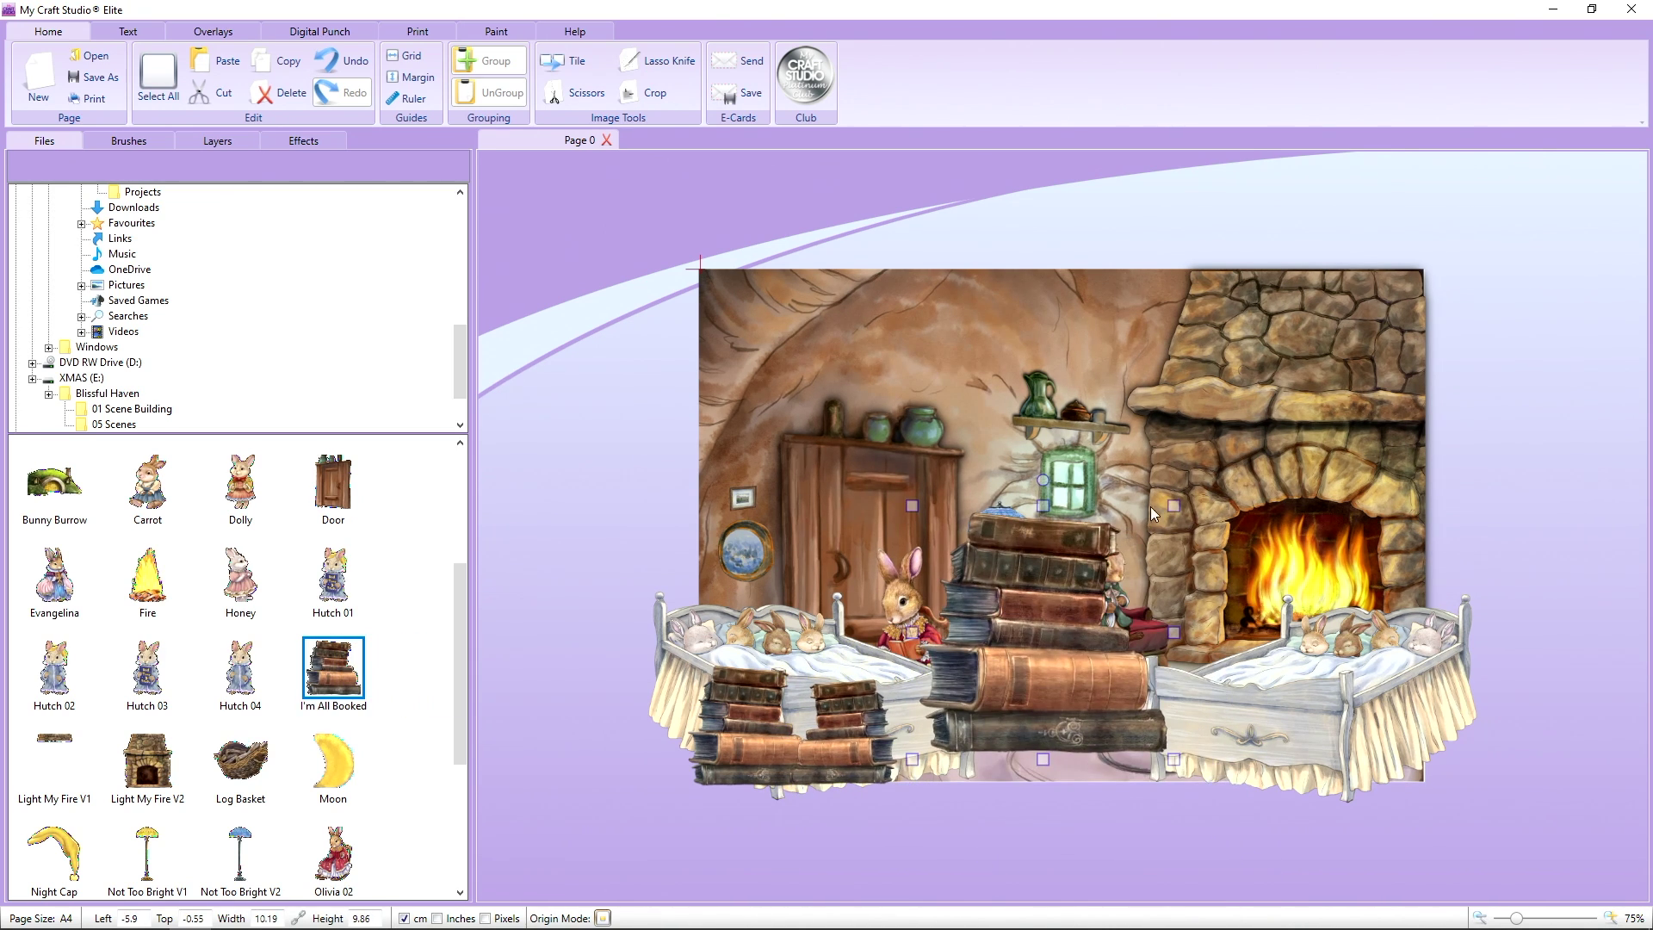
{"action": "left_click_drag", "start_coordinate": [1174, 508], "coordinate": [916, 706]}
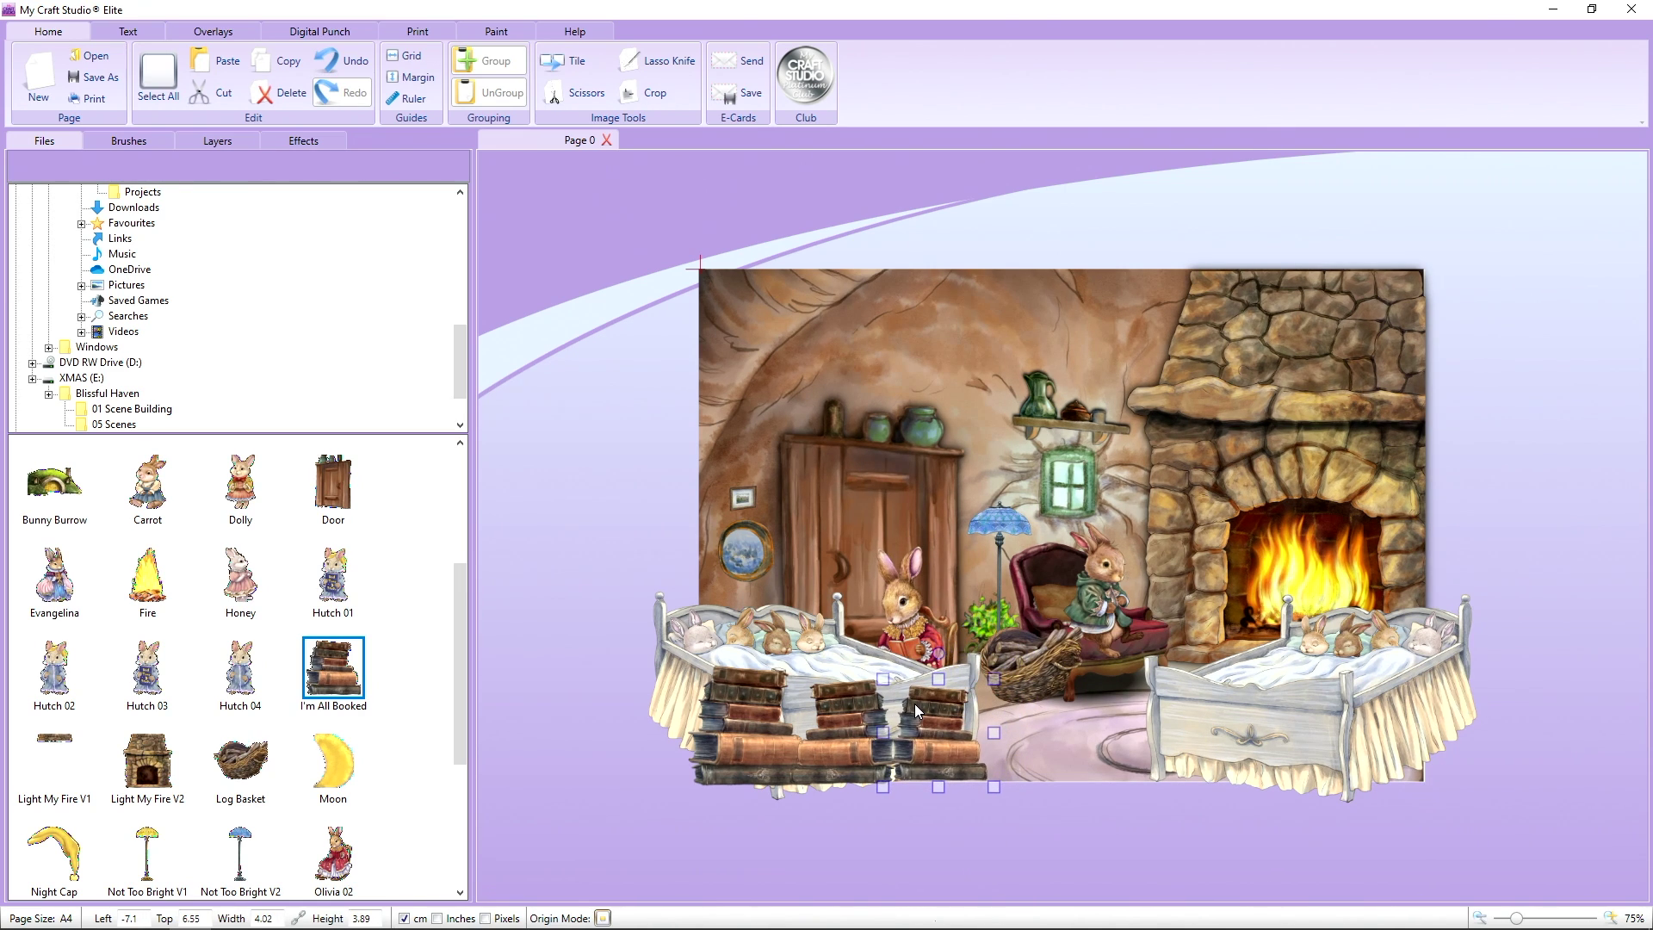
- Add the Dolly rabbit beside the third book stack at about 3.01 × 5.68 cm and bring that stack in front of her
{"action": "left_click_drag", "start_coordinate": [259, 504], "coordinate": [989, 711]}
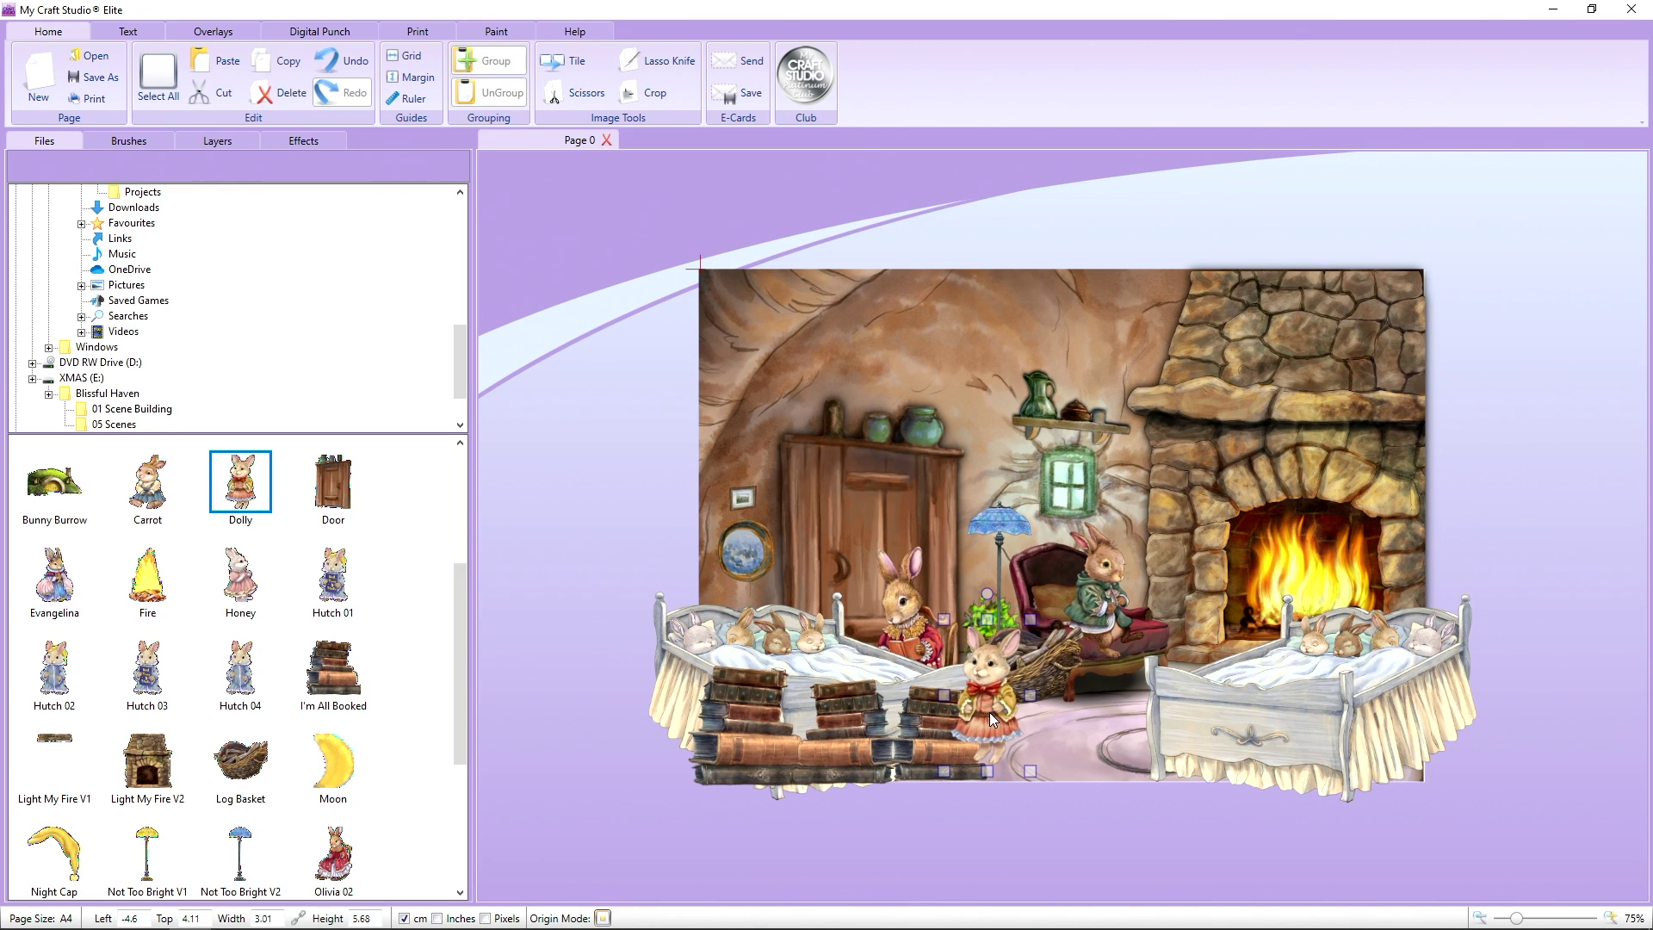
{"action": "right_click", "coordinate": [920, 760]}
{"action": "mouse_move", "coordinate": [1047, 661]}
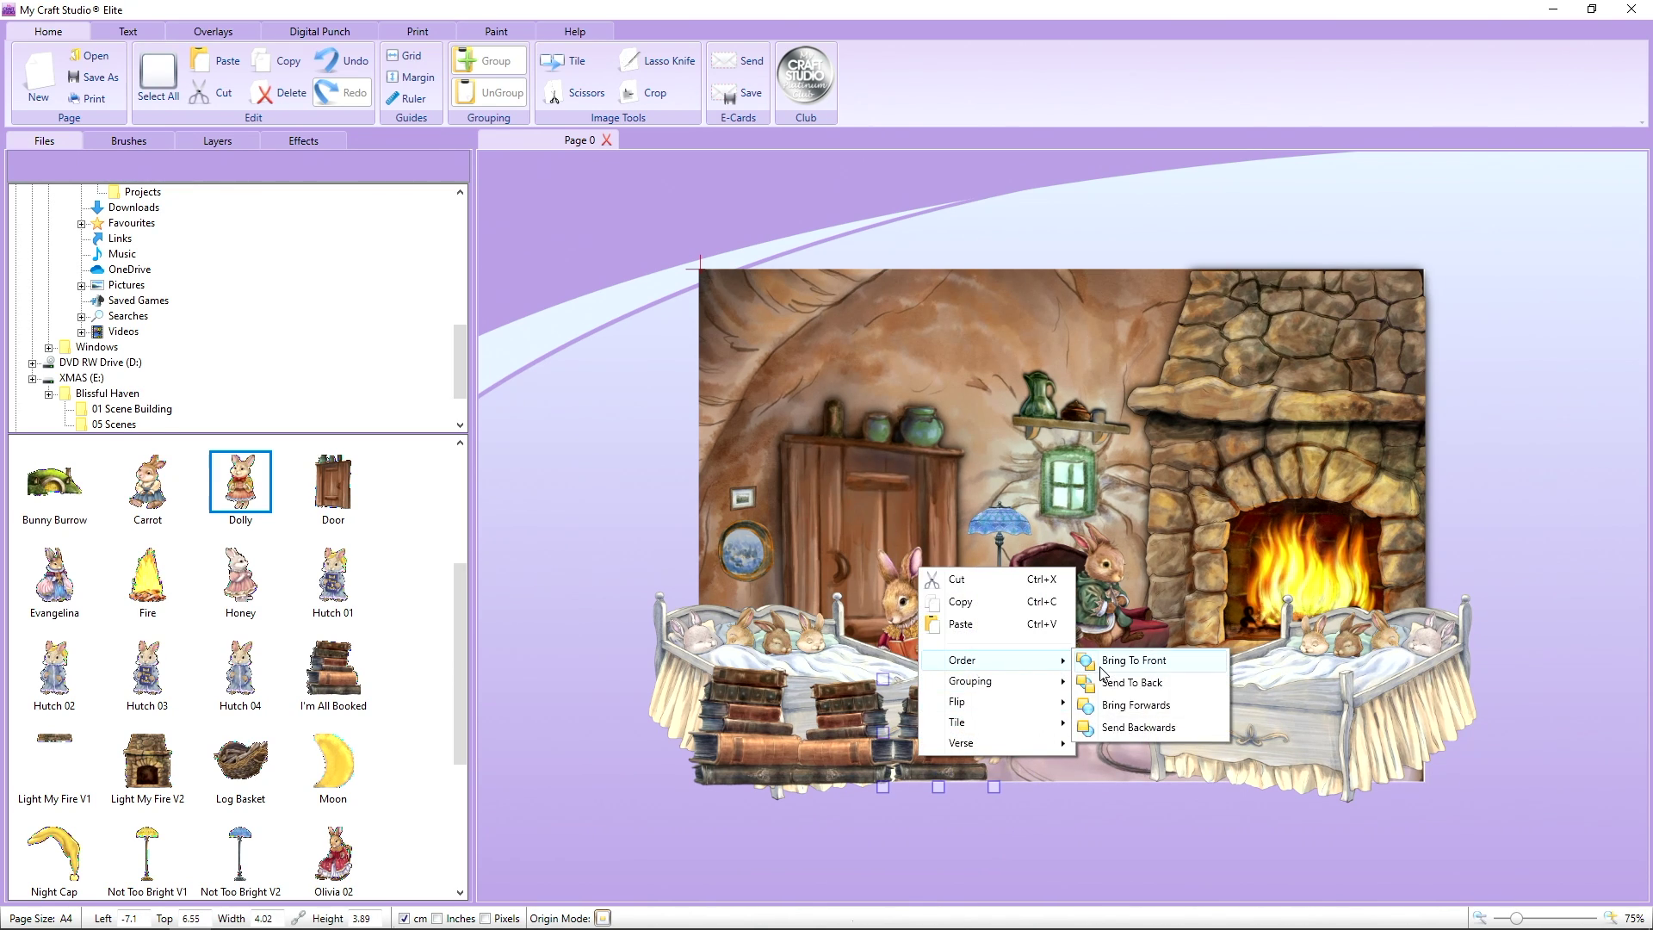
{"action": "left_click", "coordinate": [1101, 669]}
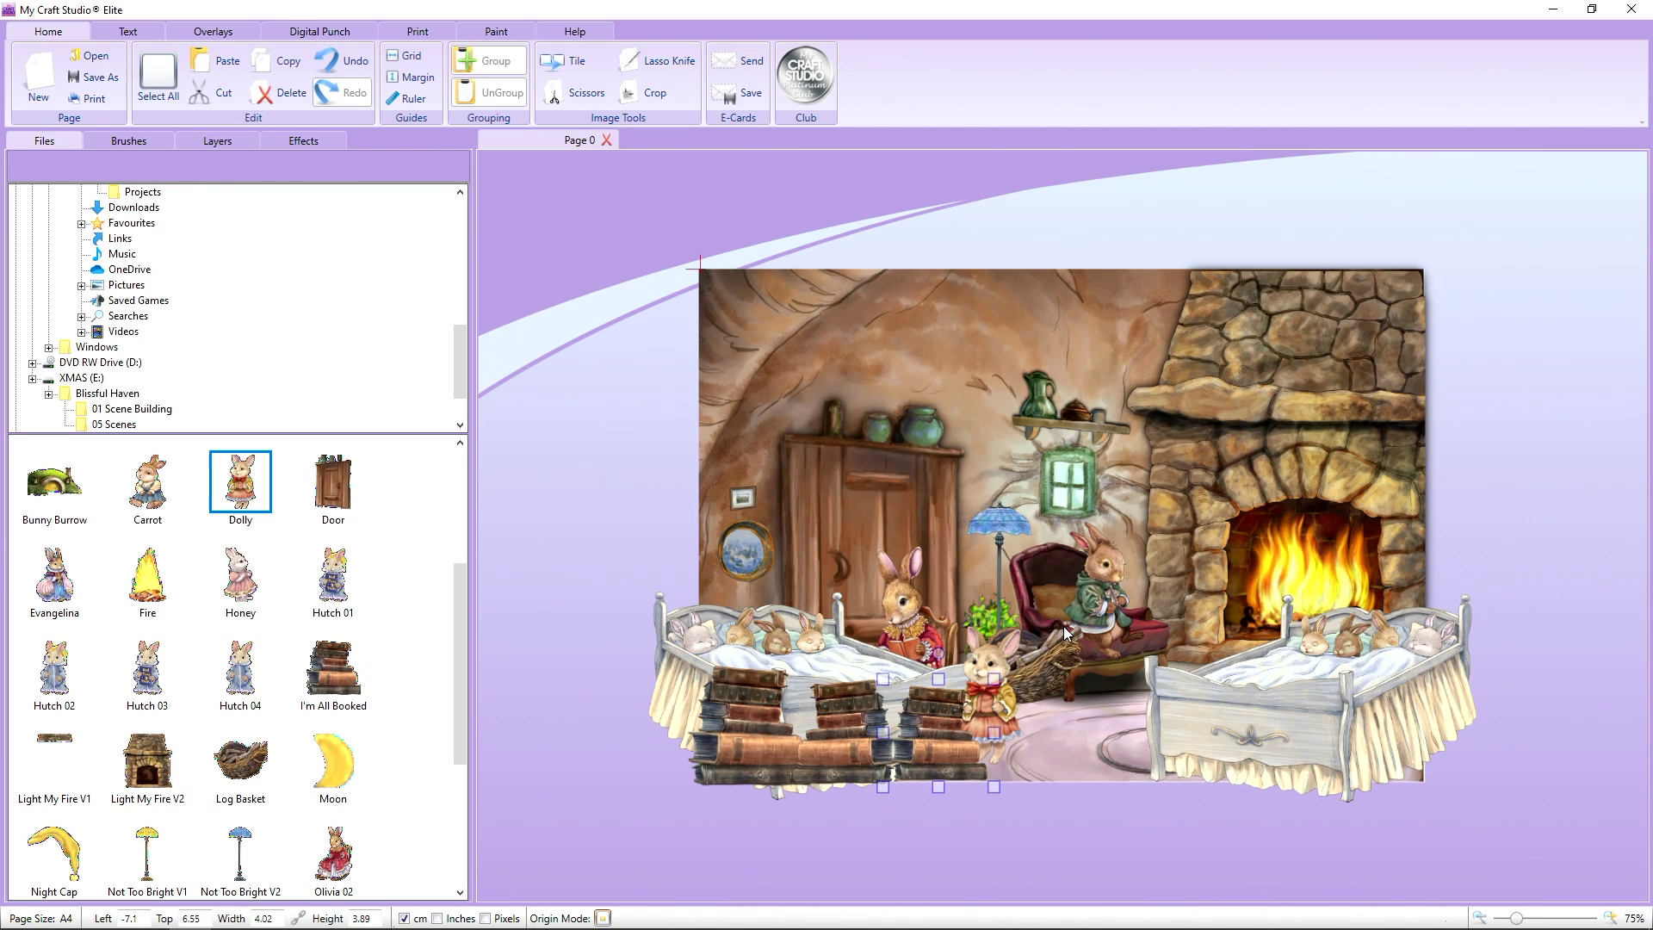
- Add the Hutch 01 rabbit at the inner edge of the right-hand bed, about 3.43 × 6.85 cm
{"action": "left_click", "coordinate": [336, 578]}
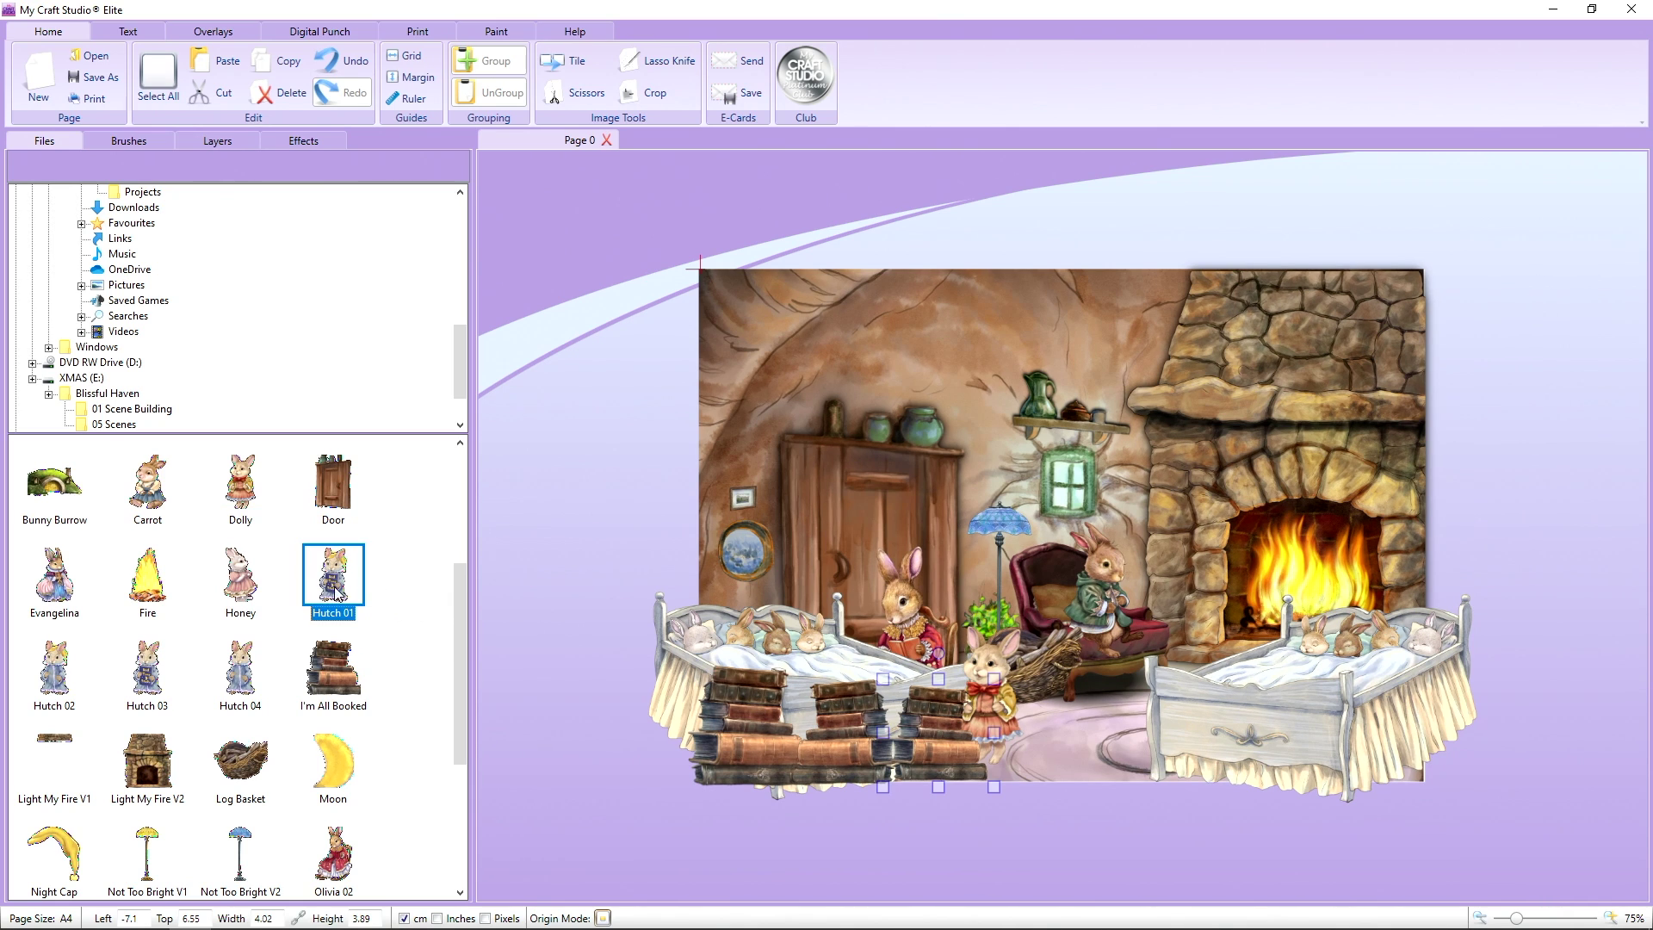
{"action": "left_click_drag", "start_coordinate": [703, 590], "coordinate": [1150, 688]}
{"action": "left_click_drag", "start_coordinate": [1164, 630], "coordinate": [1167, 607]}
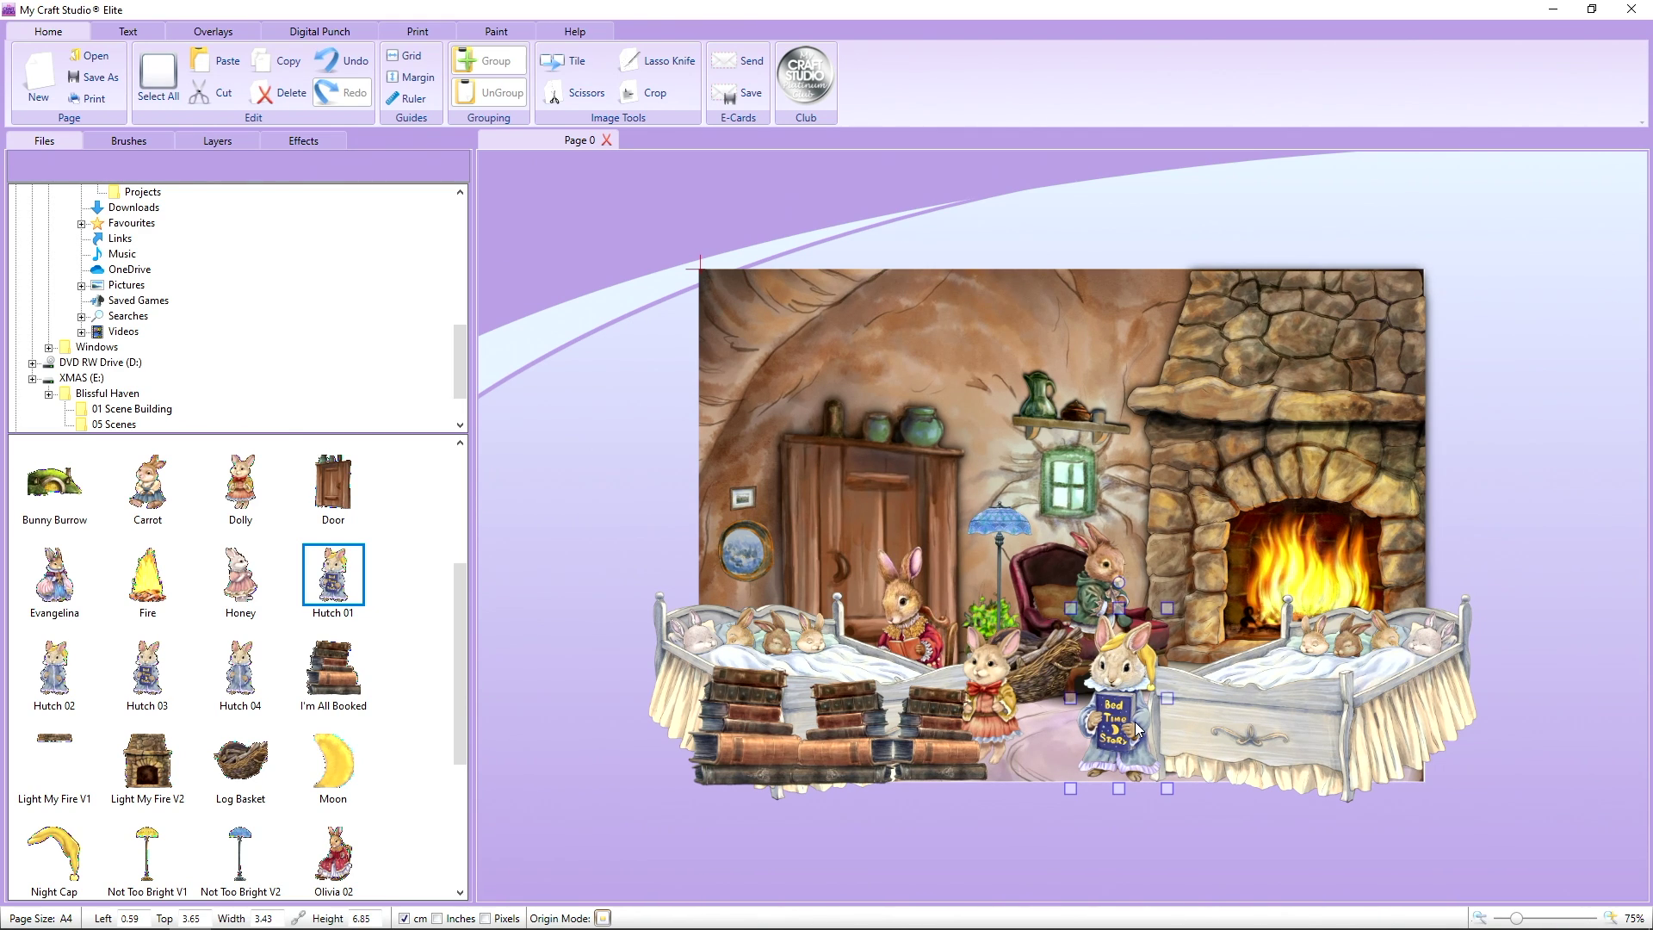
- Add the Carrot rabbit on the floor between Dolly and Hutch 01, about 2.62 × 4 cm
{"action": "left_click_drag", "start_coordinate": [155, 510], "coordinate": [1082, 664]}
{"action": "left_click_drag", "start_coordinate": [1042, 732], "coordinate": [1053, 742]}
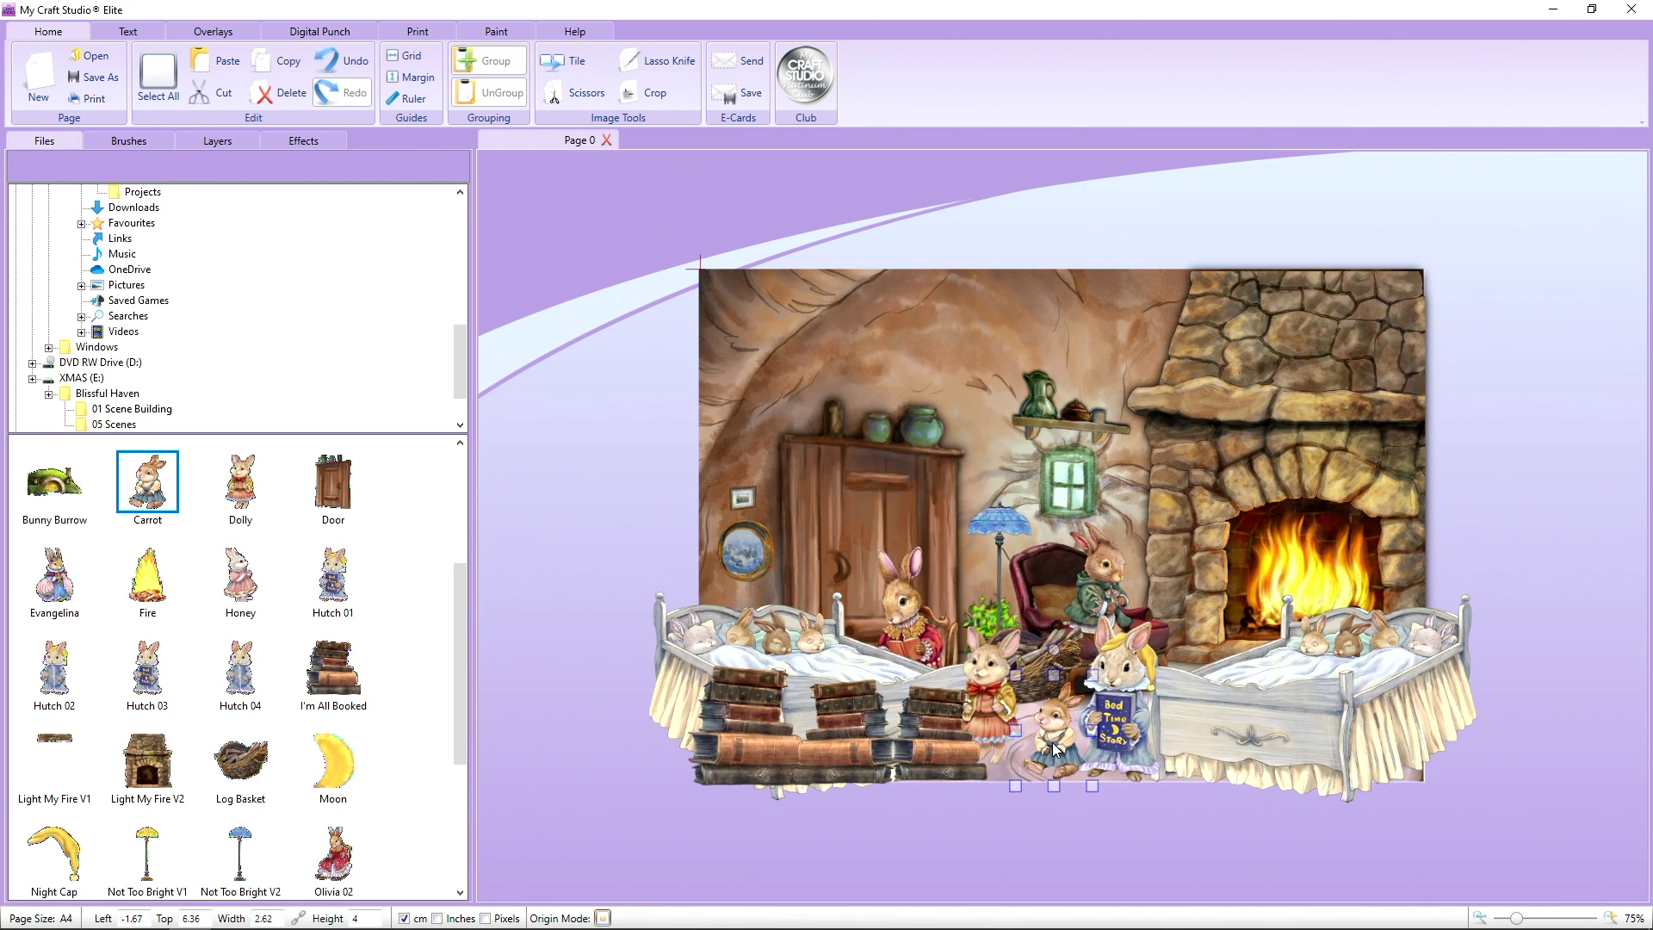
{"action": "left_click", "coordinate": [1124, 710]}
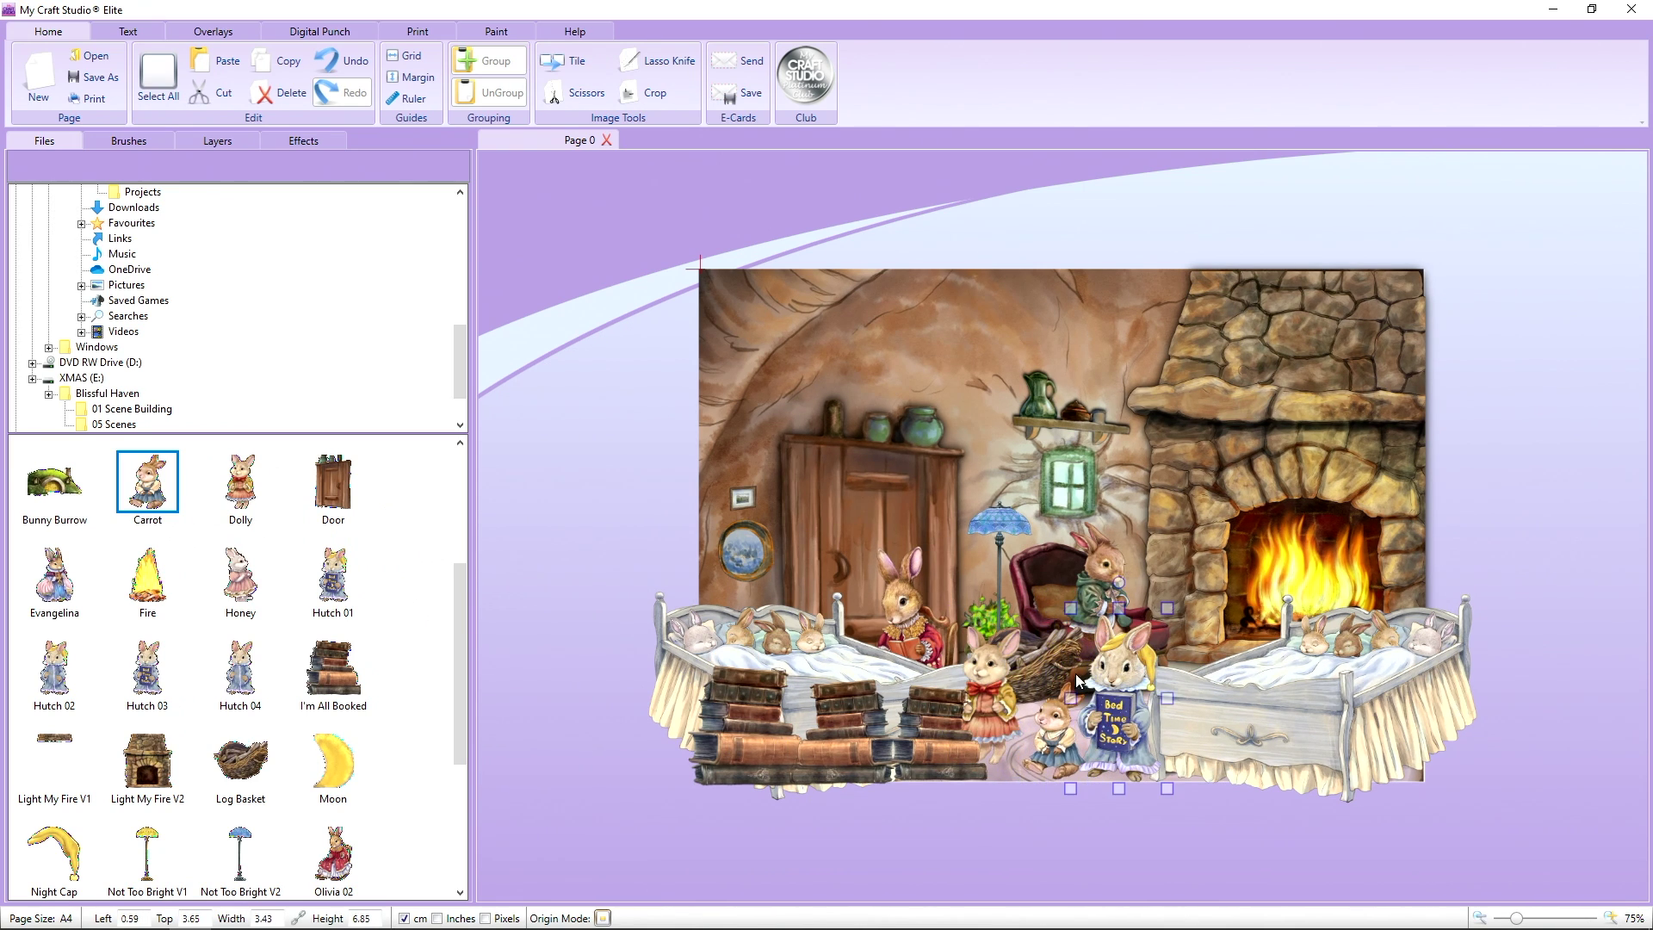
{"action": "left_click", "coordinate": [649, 287]}
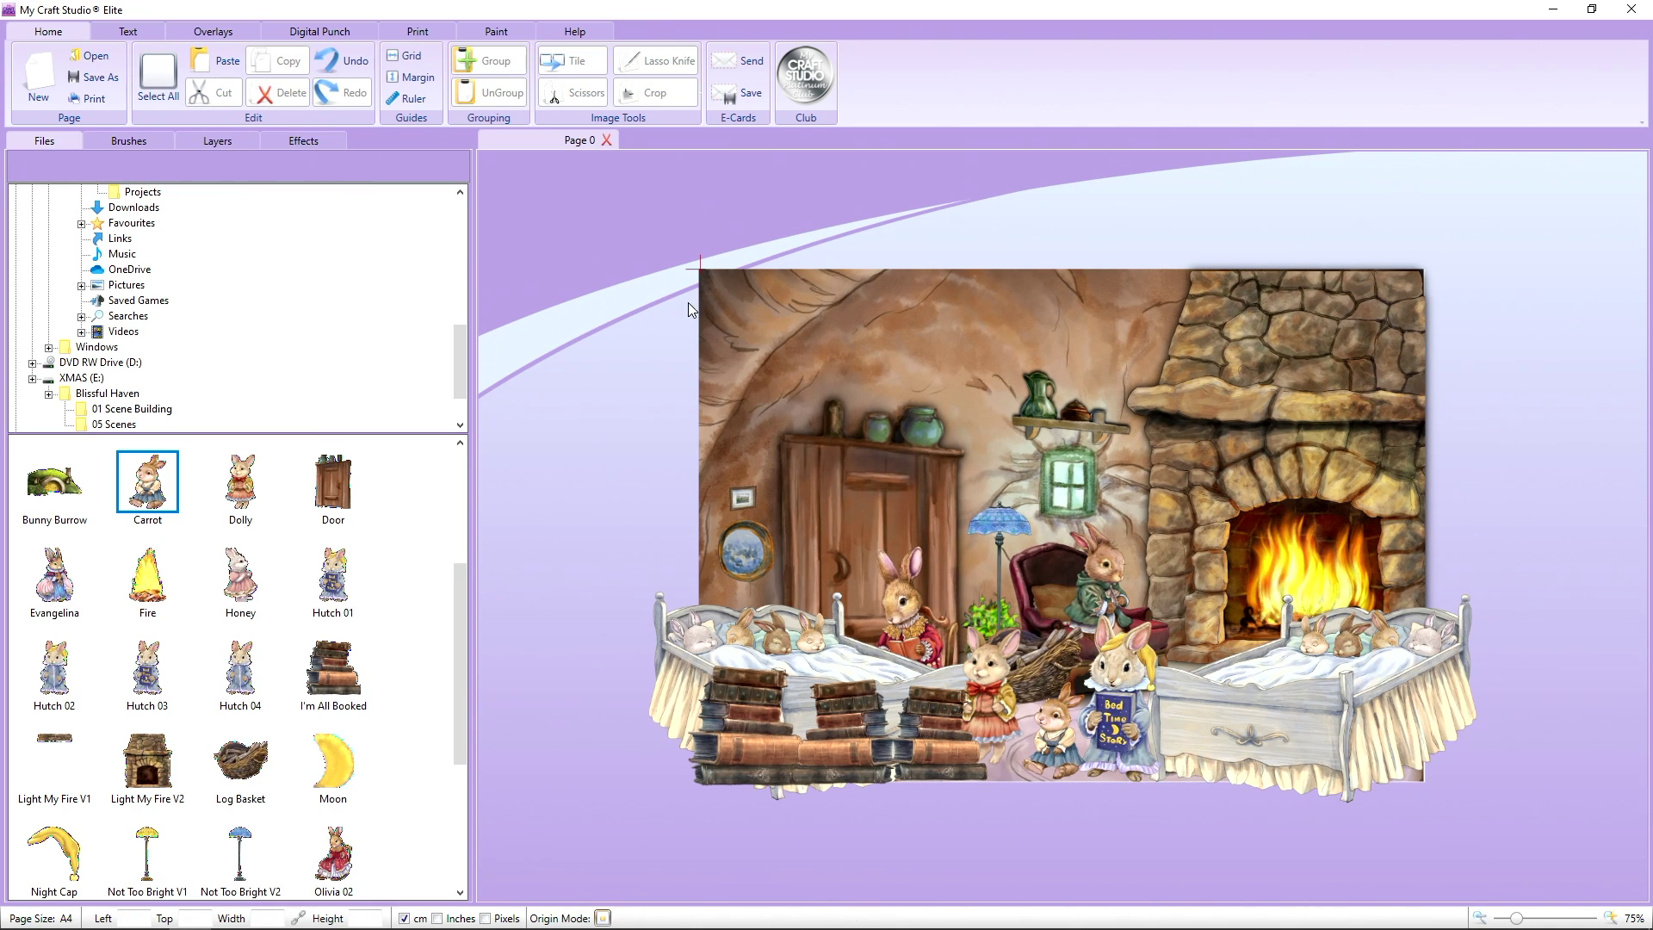
- Give the Hutch 01 rabbit a drop shadow with blur radius 15
{"action": "left_click", "coordinate": [1117, 728]}
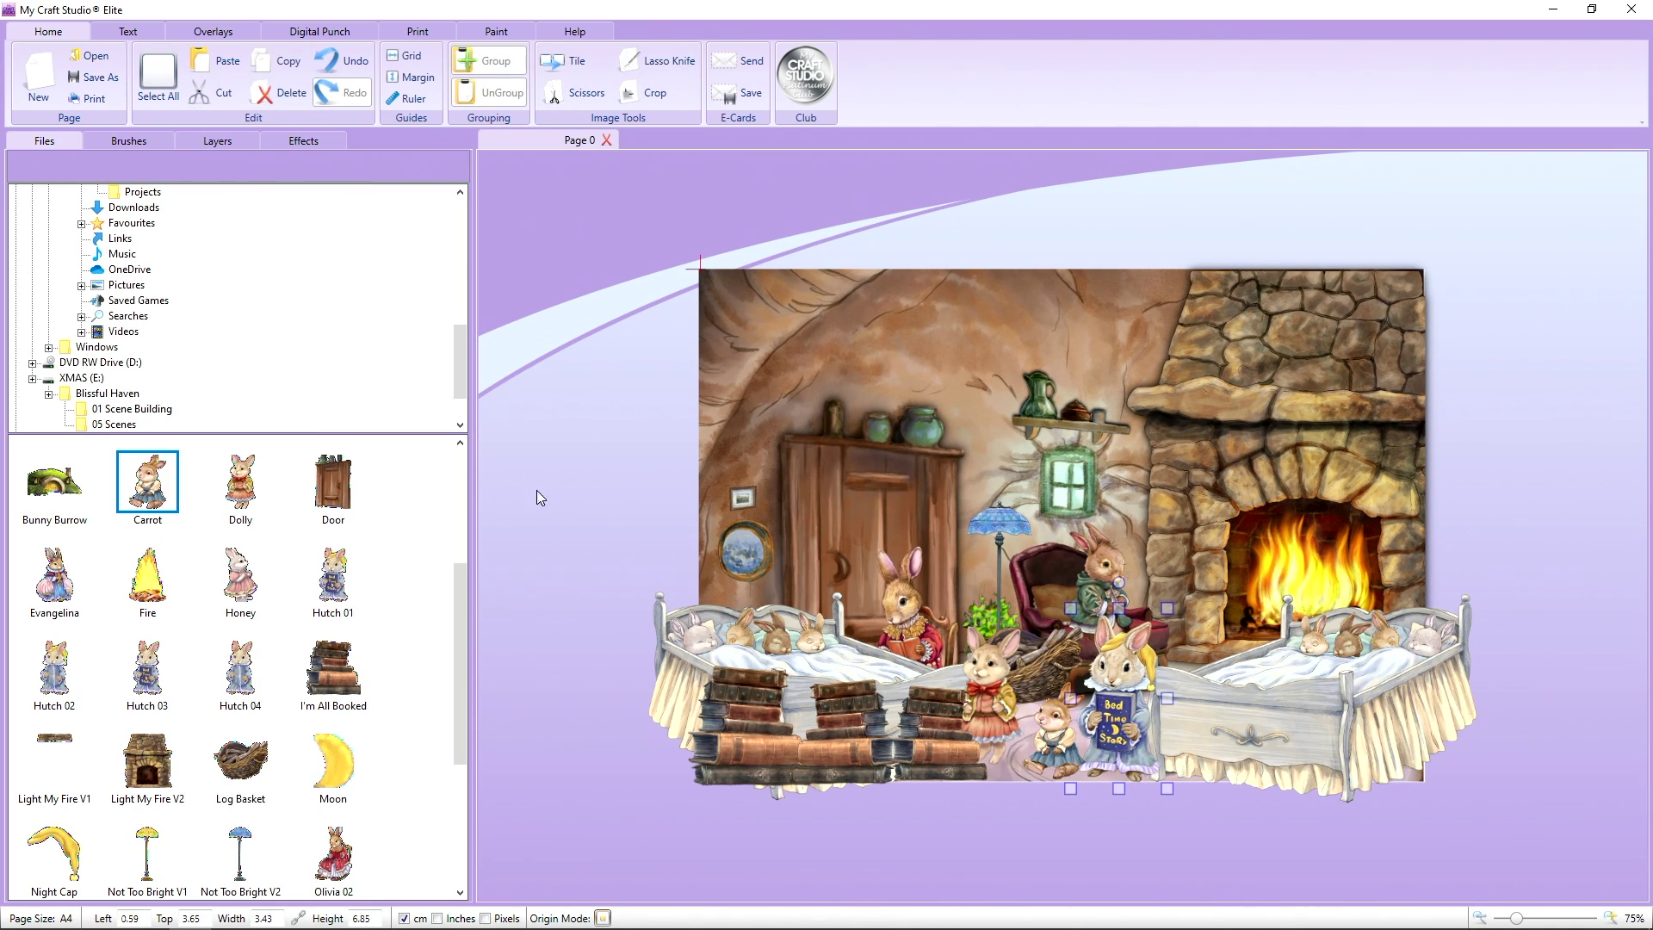
{"action": "left_click", "coordinate": [297, 141]}
{"action": "scroll", "coordinate": [289, 672], "scroll_direction": "down", "scroll_amount": 1}
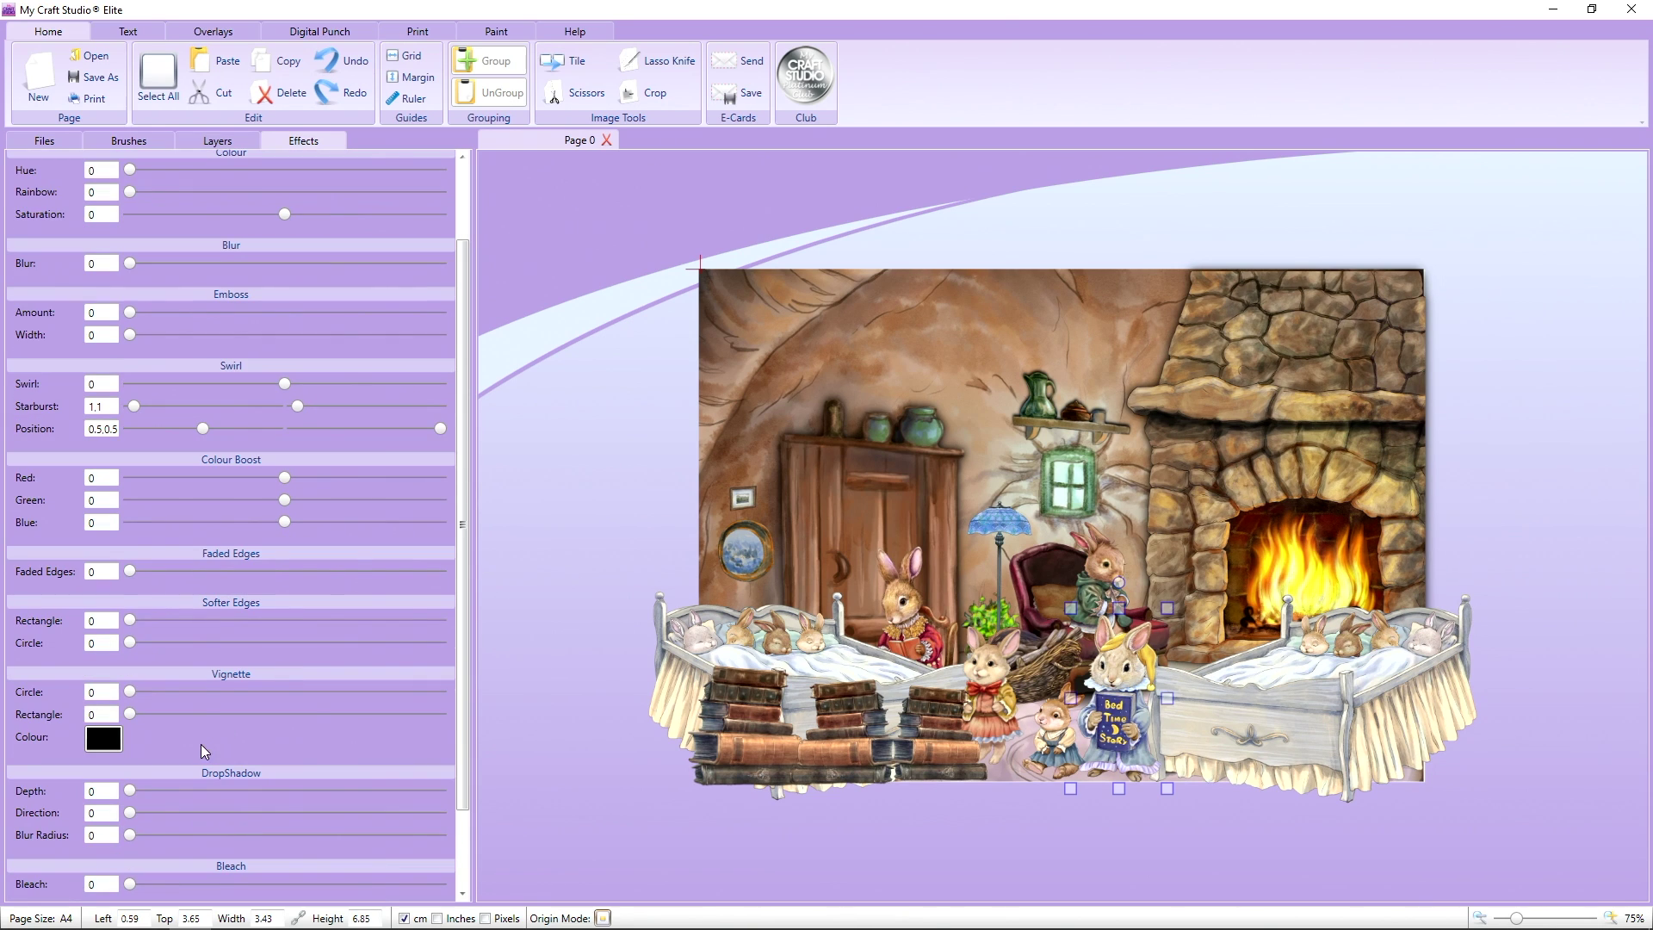
{"action": "left_click_drag", "start_coordinate": [131, 835], "coordinate": [494, 831]}
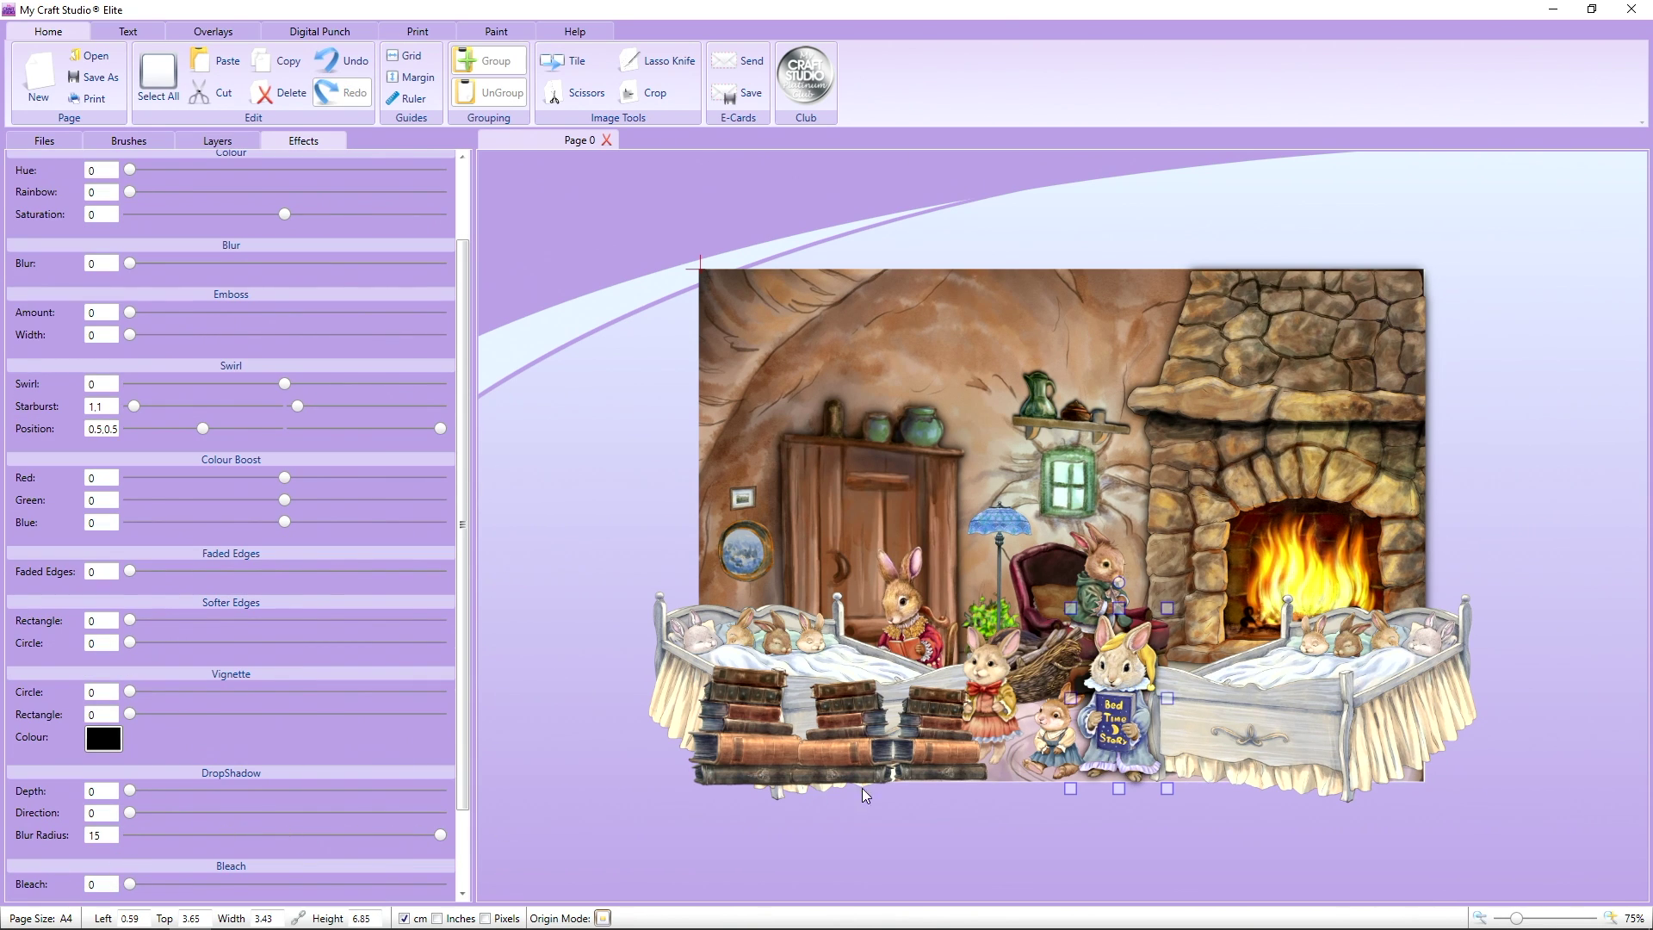
- Give the Carrot rabbit a drop shadow with blur radius 10 and add a blurred drop shadow to Dolly as well
{"action": "left_click", "coordinate": [1064, 761]}
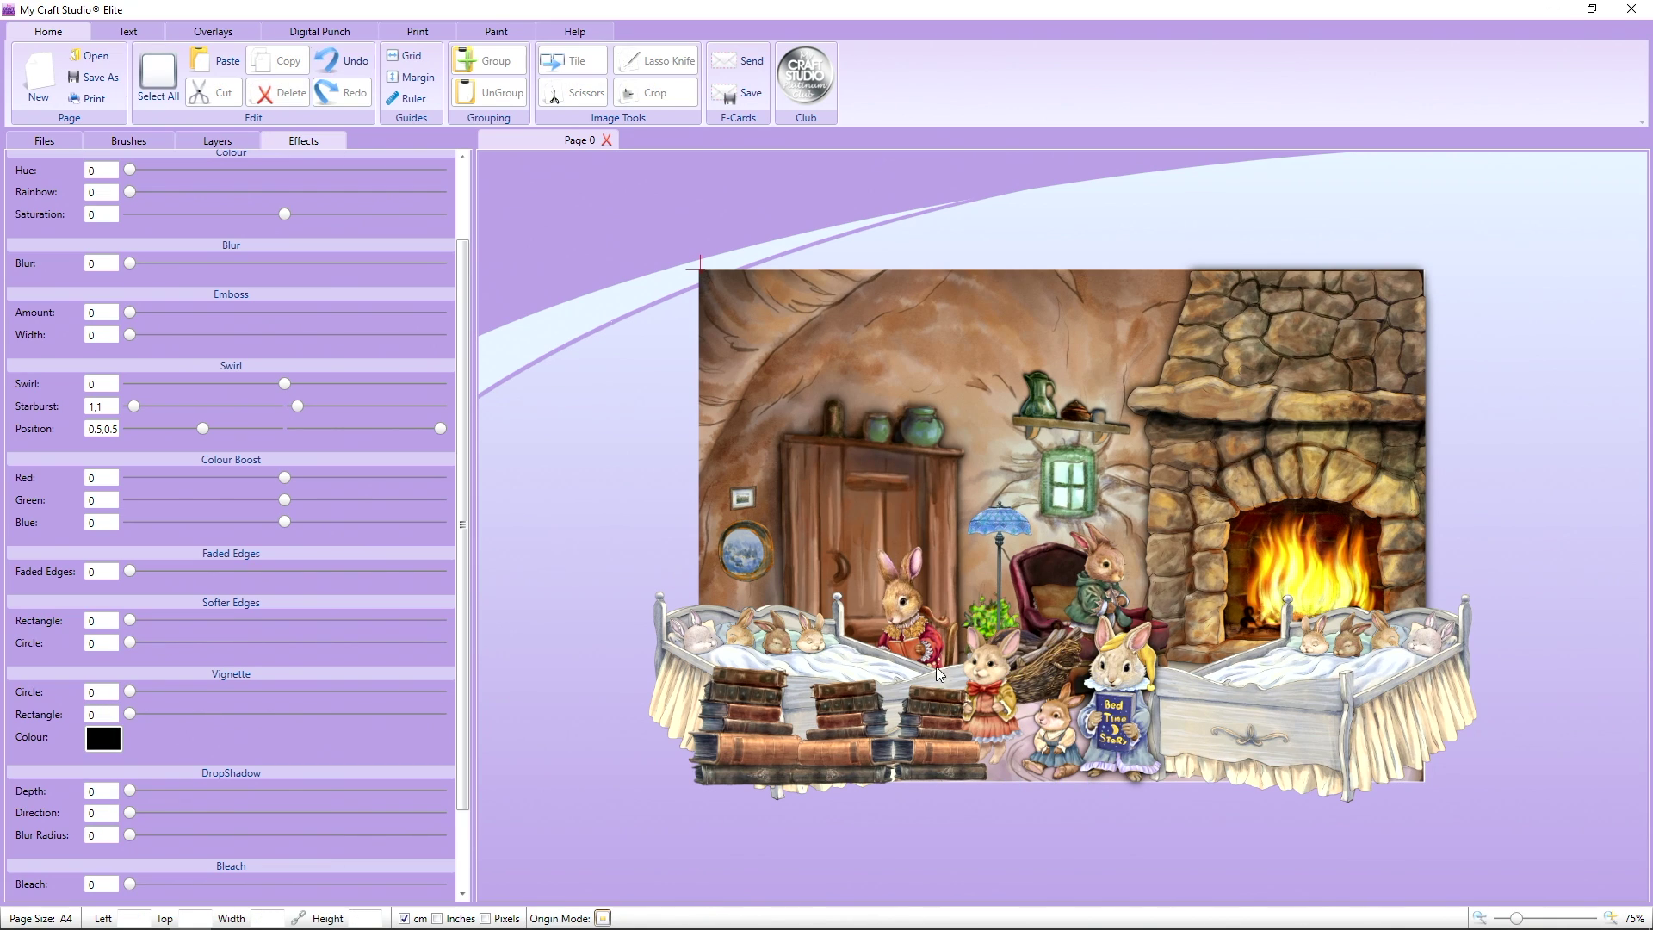
{"action": "left_click", "coordinate": [977, 659]}
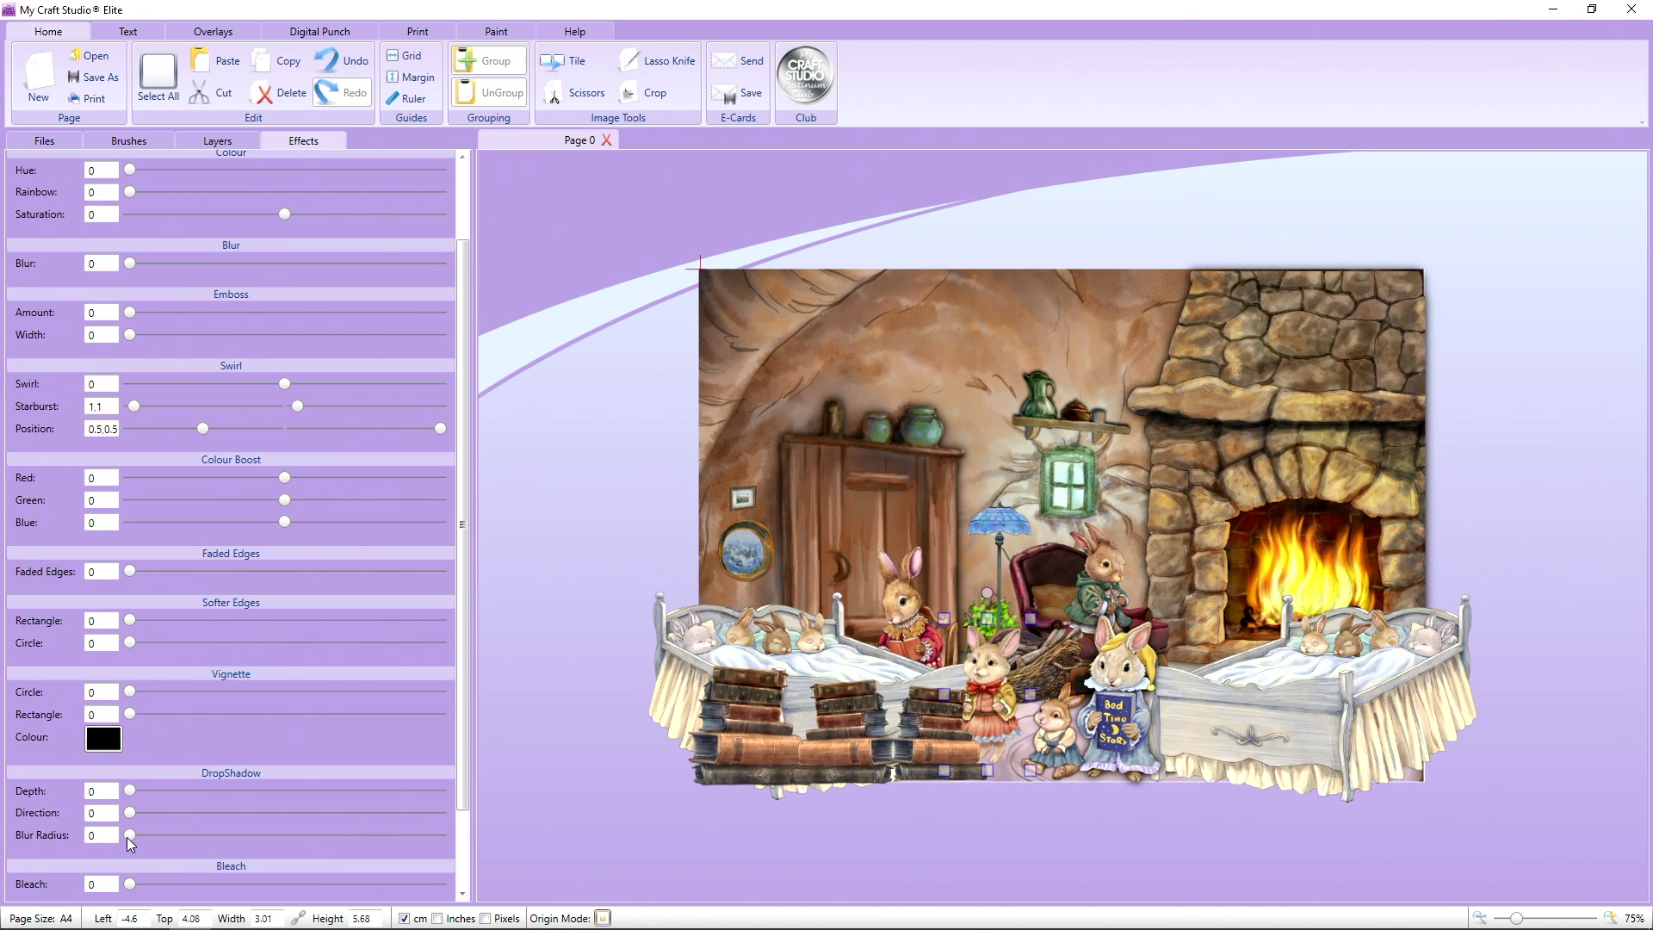
{"action": "left_click_drag", "start_coordinate": [128, 837], "coordinate": [343, 837]}
{"action": "left_click", "coordinate": [488, 671]}
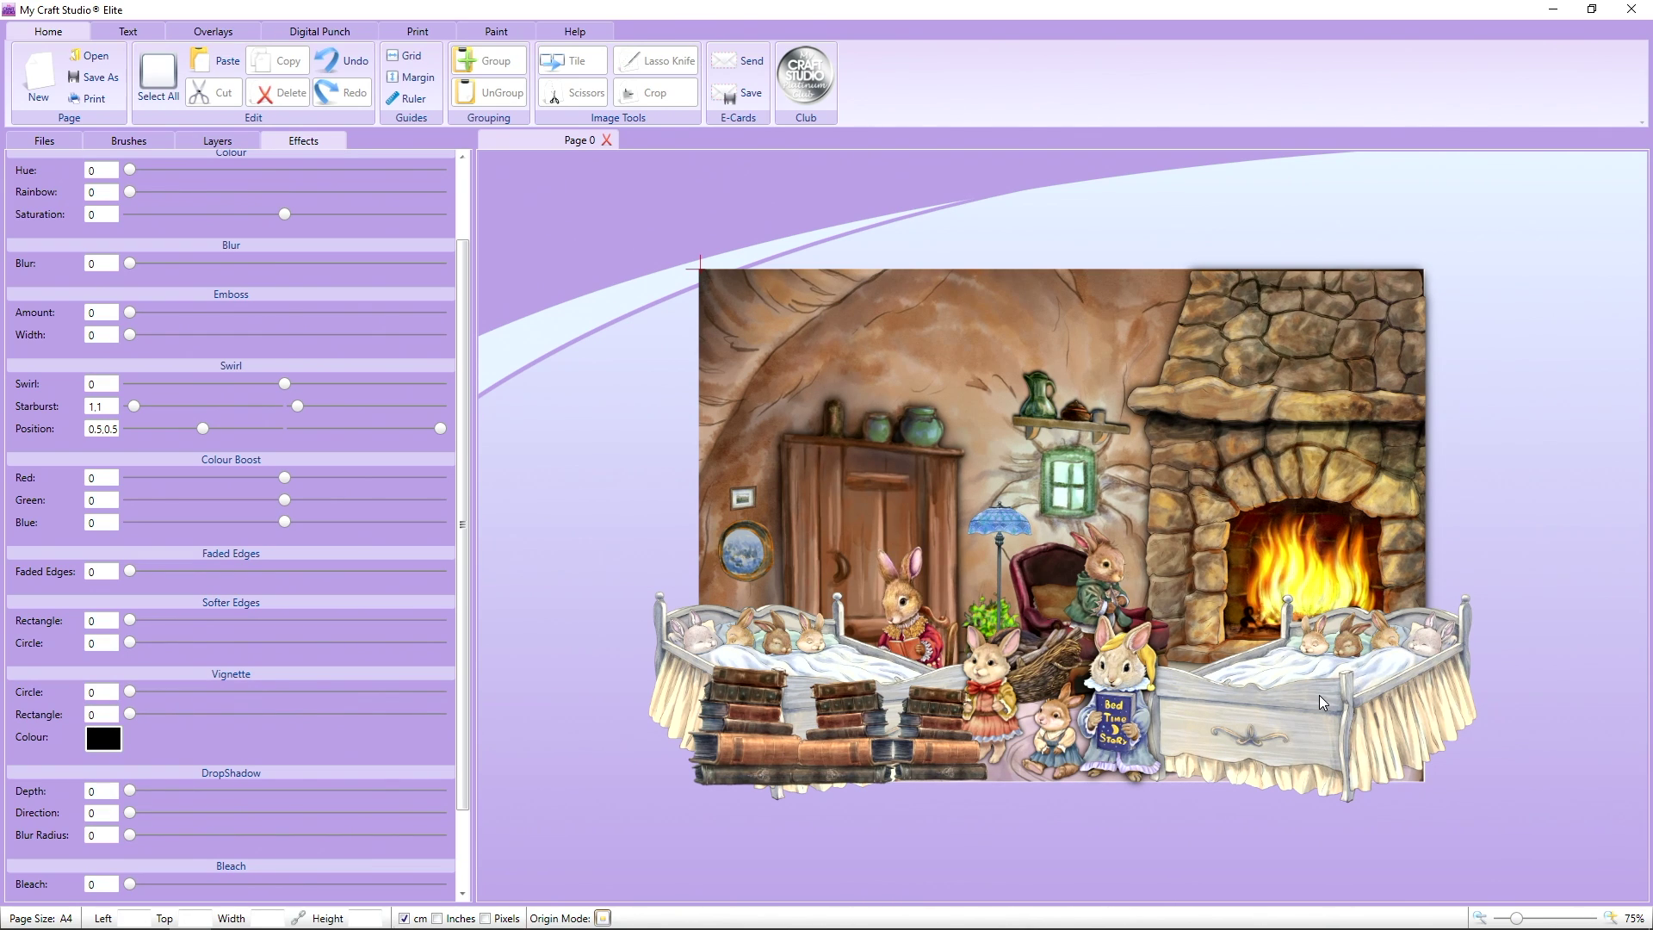
- Duplicate the Hutch 01 rabbit and place the copy outside the scene, beyond its upper-left corner
{"action": "right_click", "coordinate": [1134, 686]}
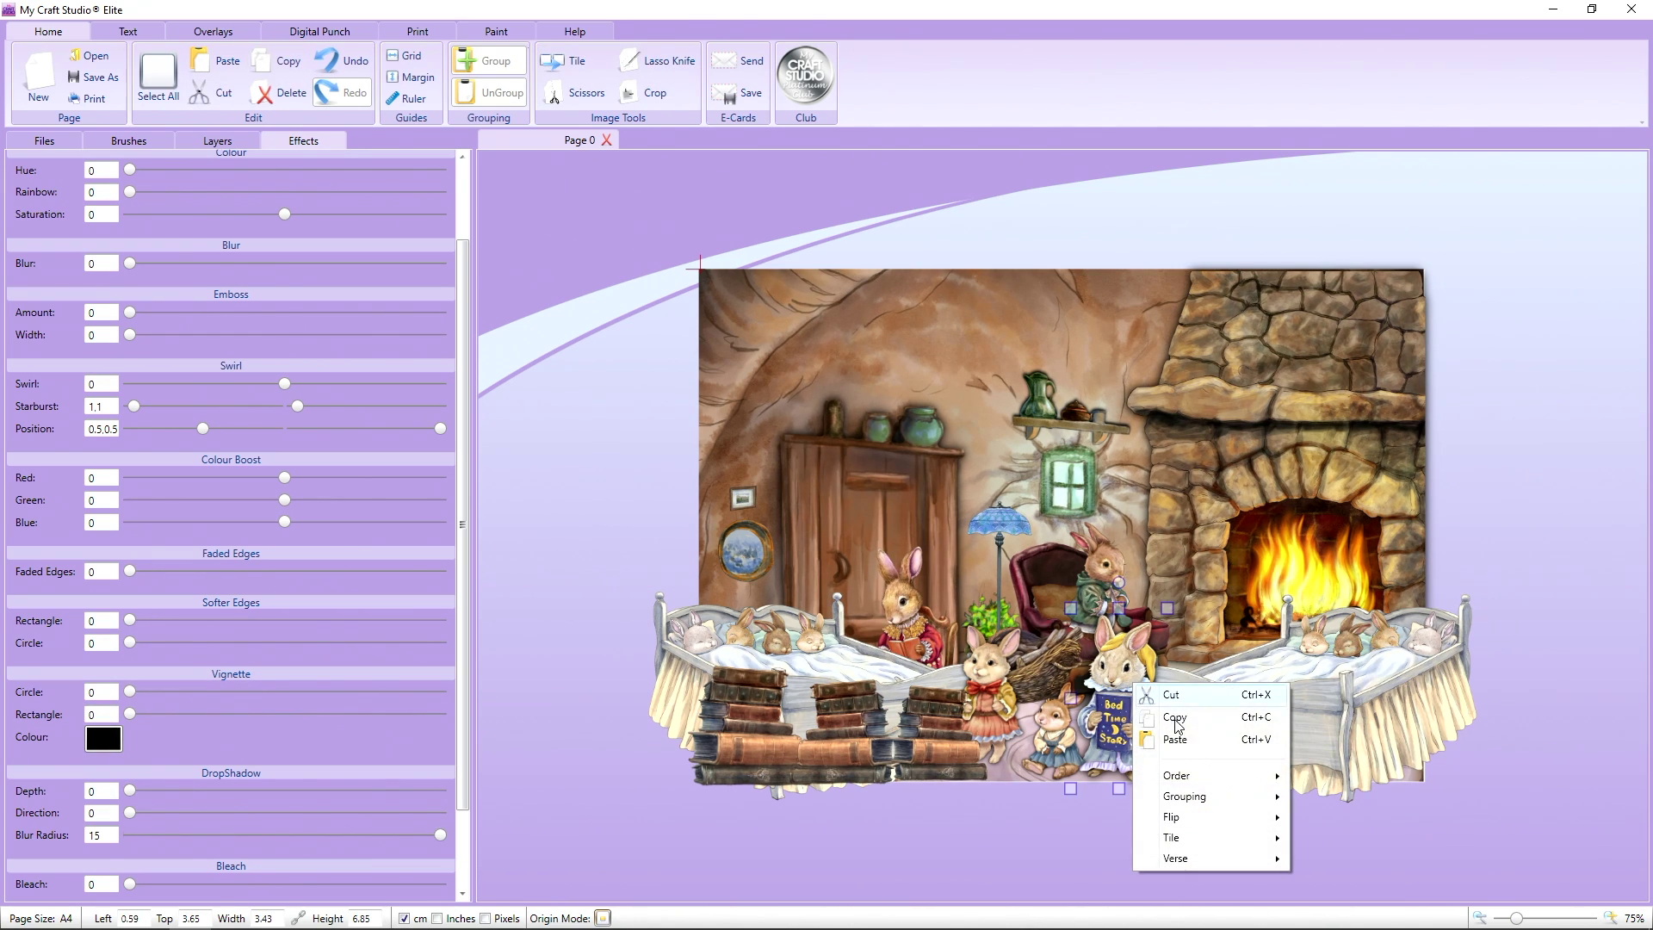
{"action": "left_click", "coordinate": [1176, 718]}
{"action": "right_click", "coordinate": [1167, 690]}
{"action": "left_click", "coordinate": [1188, 747]}
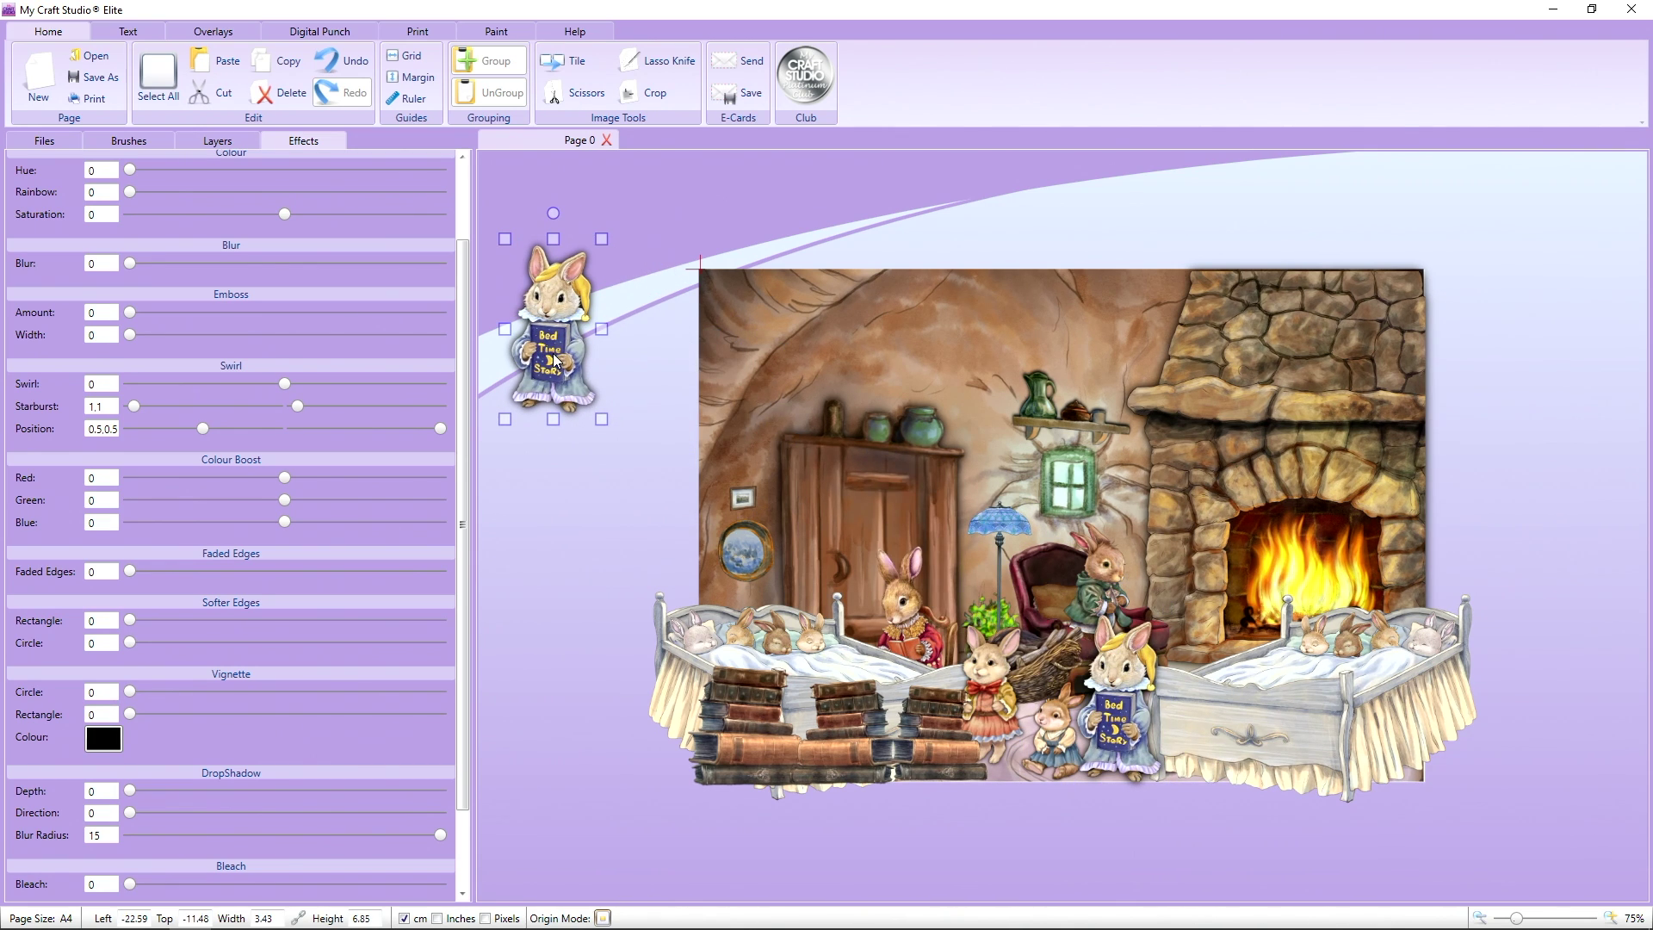
{"action": "left_click", "coordinate": [1067, 725]}
{"action": "right_click", "coordinate": [1066, 724]}
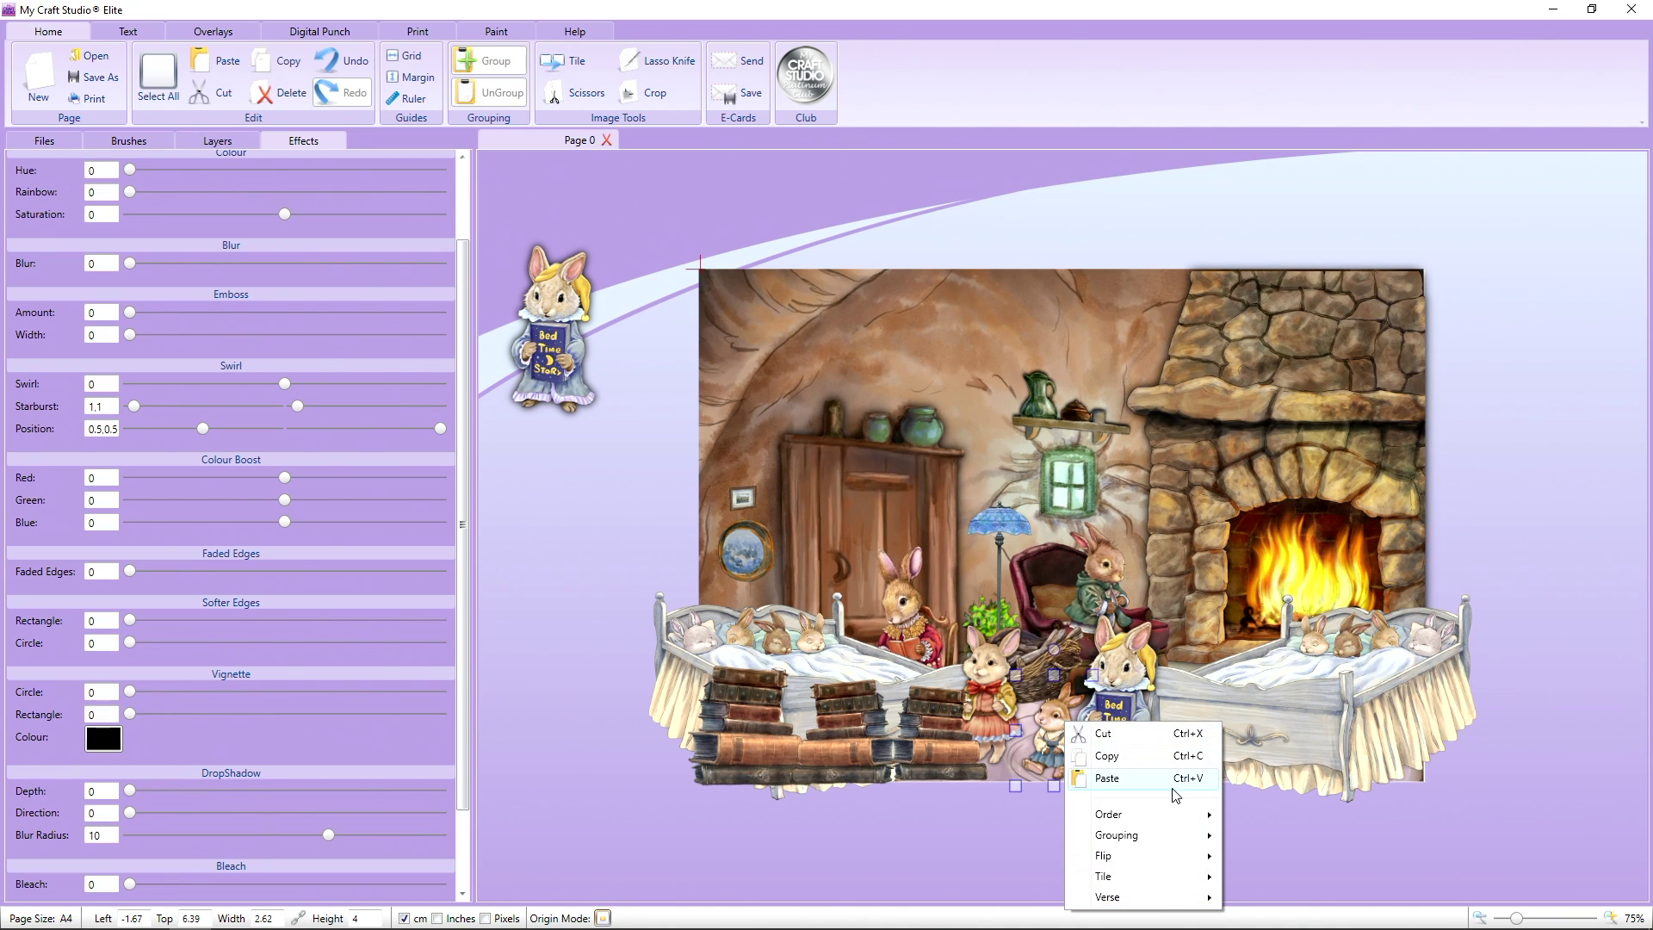
{"action": "left_click", "coordinate": [1161, 777]}
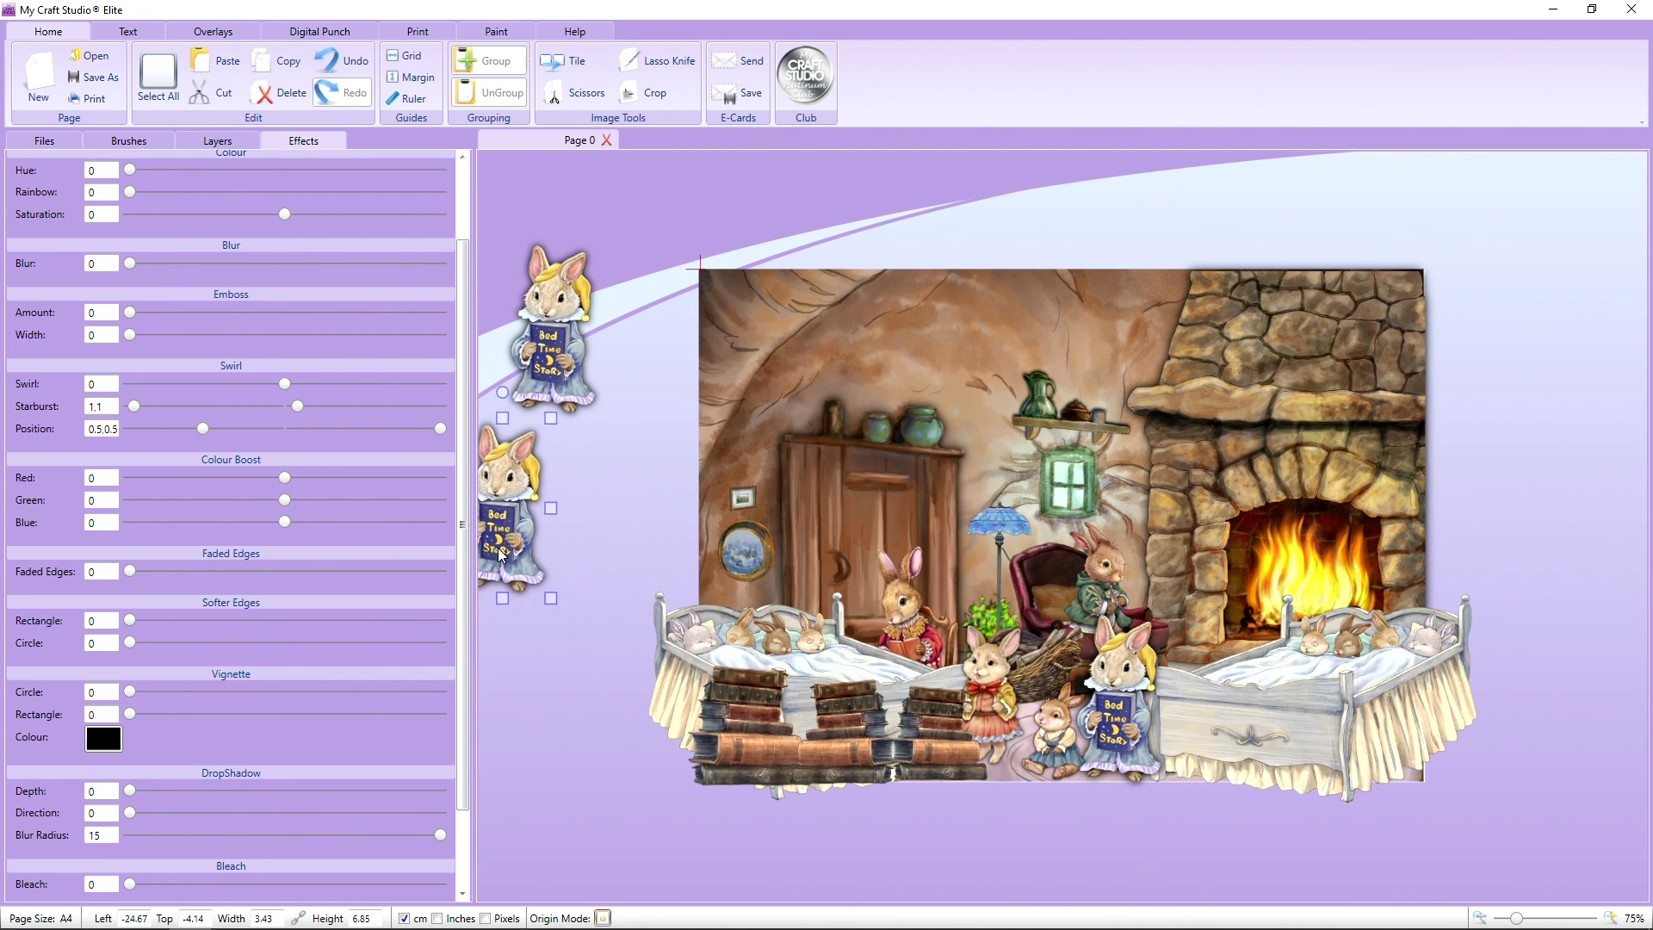
{"action": "left_click", "coordinate": [280, 92]}
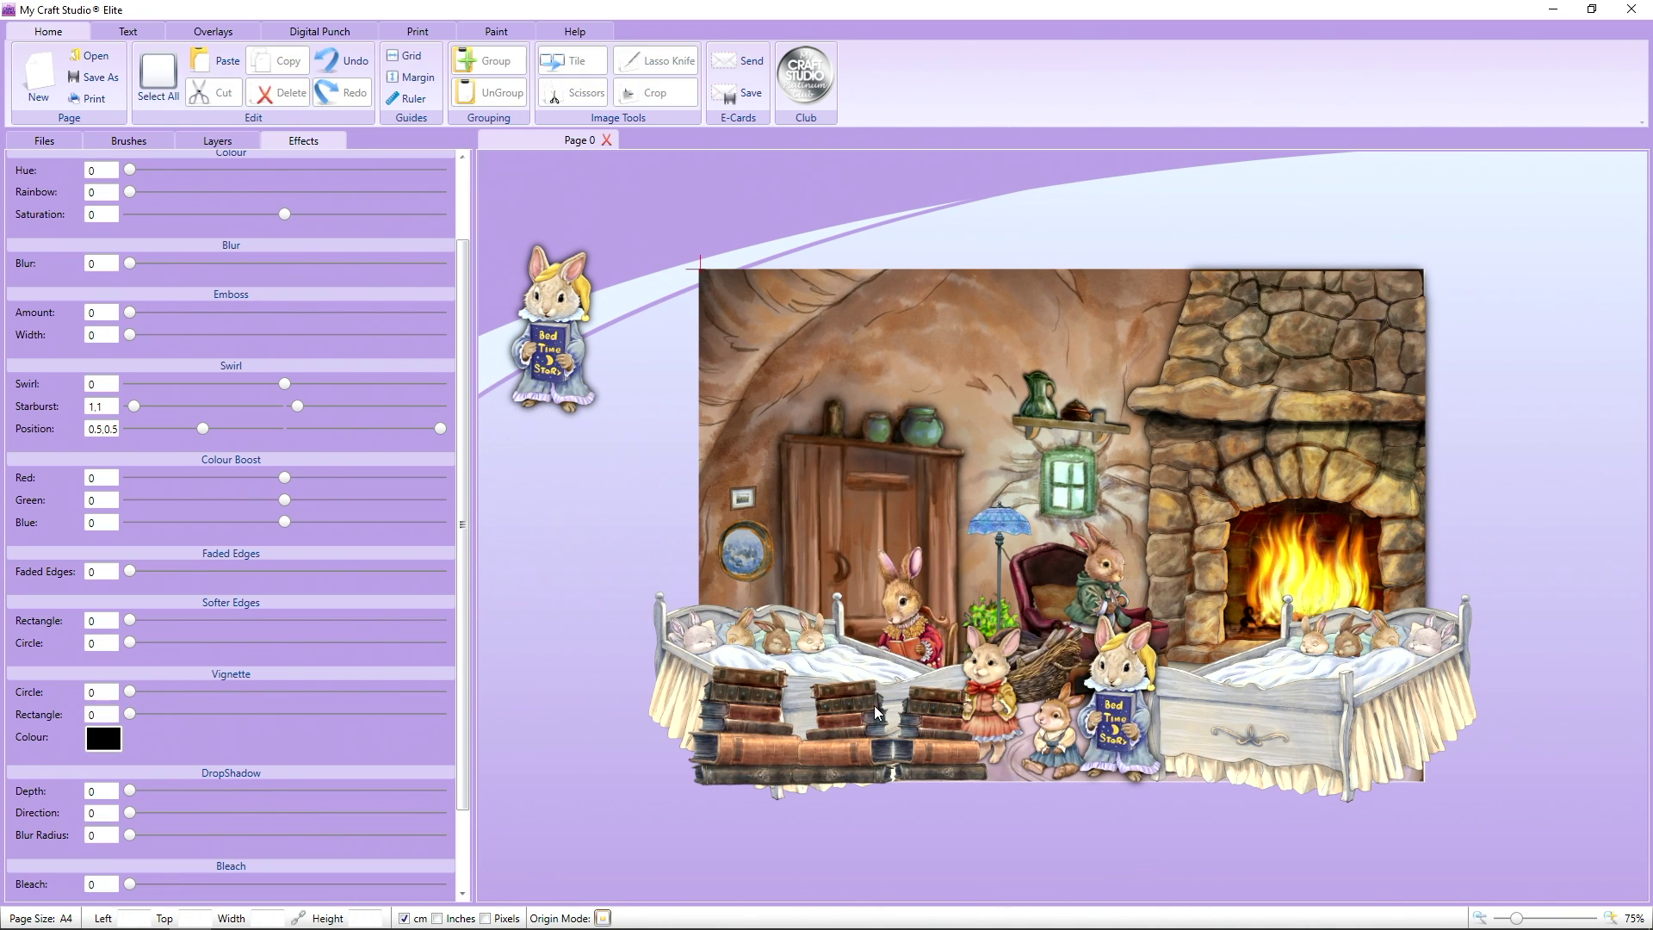
- Duplicate the Carrot rabbit and place the copy outside the scene, just below the Hutch 01 rabbit's copy
{"action": "left_click", "coordinate": [1046, 726]}
{"action": "right_click", "coordinate": [1046, 726]}
{"action": "left_click", "coordinate": [1024, 731]}
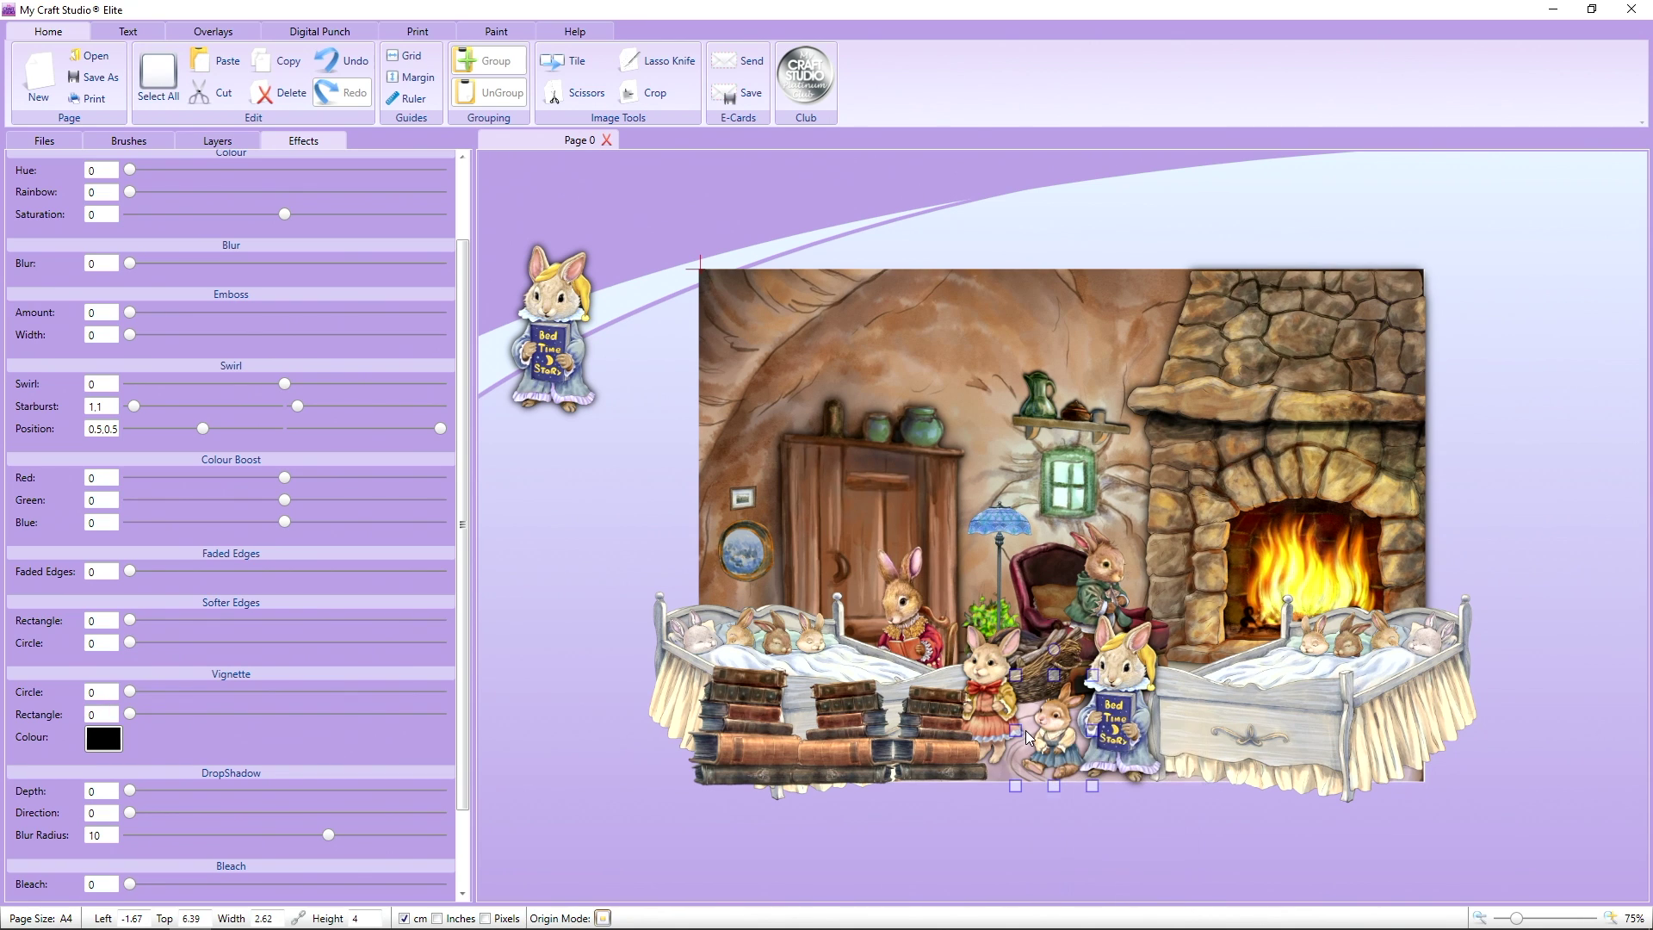
{"action": "right_click", "coordinate": [1024, 731]}
{"action": "left_click", "coordinate": [1076, 773]}
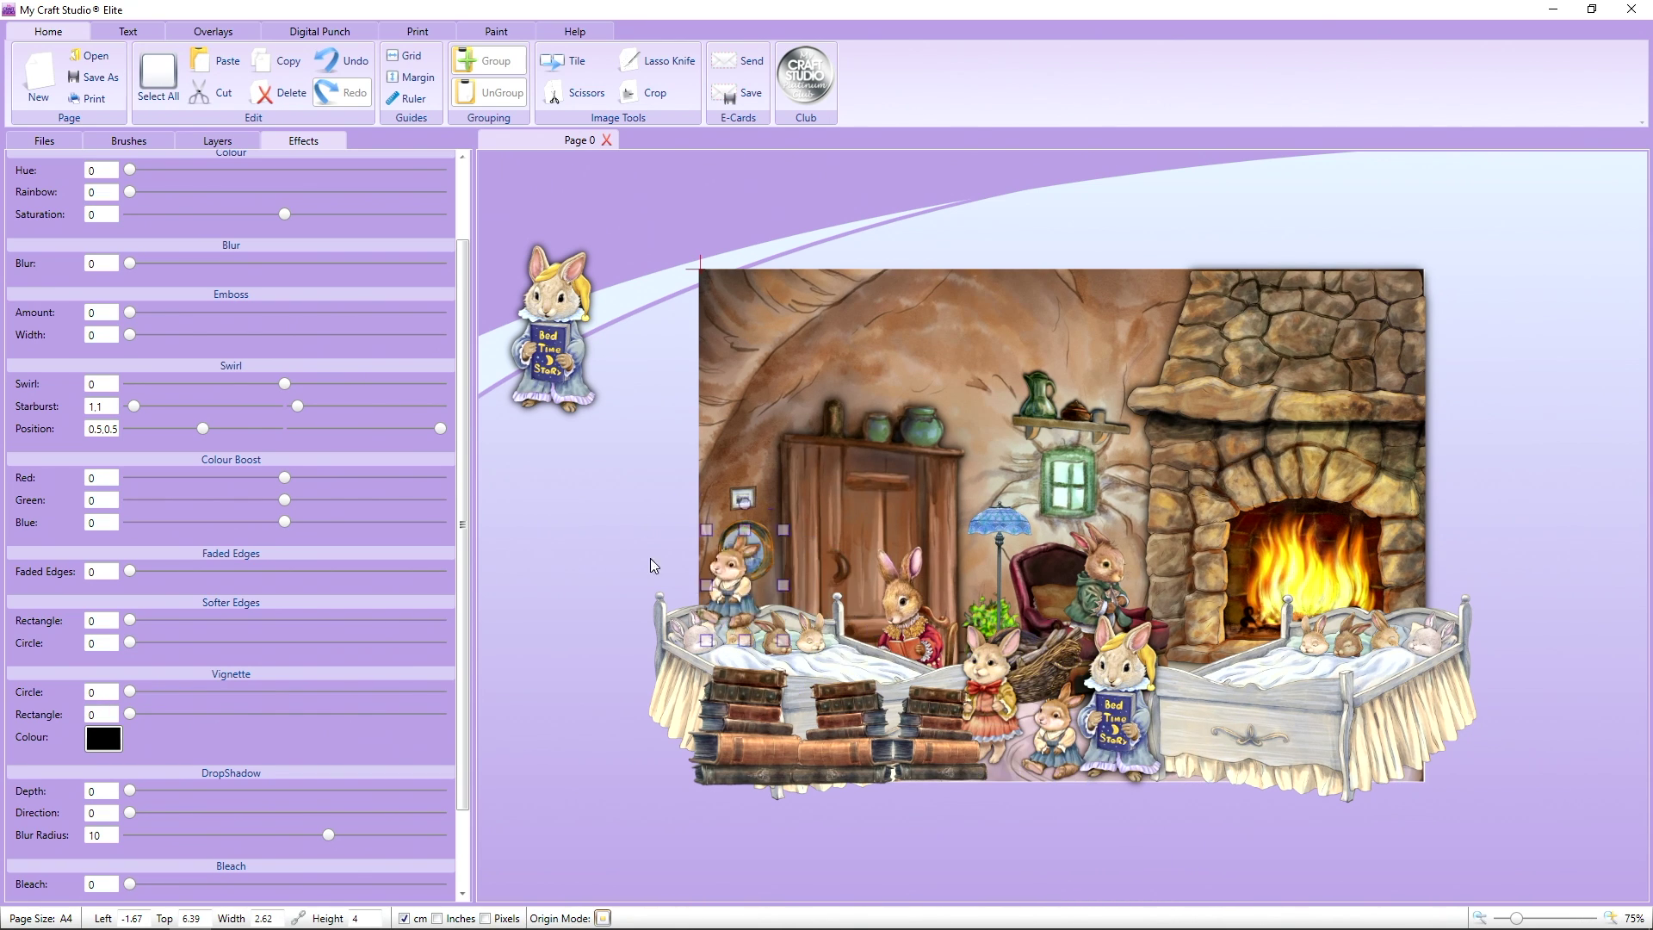
{"action": "key", "text": "ctrl+v"}
{"action": "left_click_drag", "start_coordinate": [529, 500], "coordinate": [537, 503]}
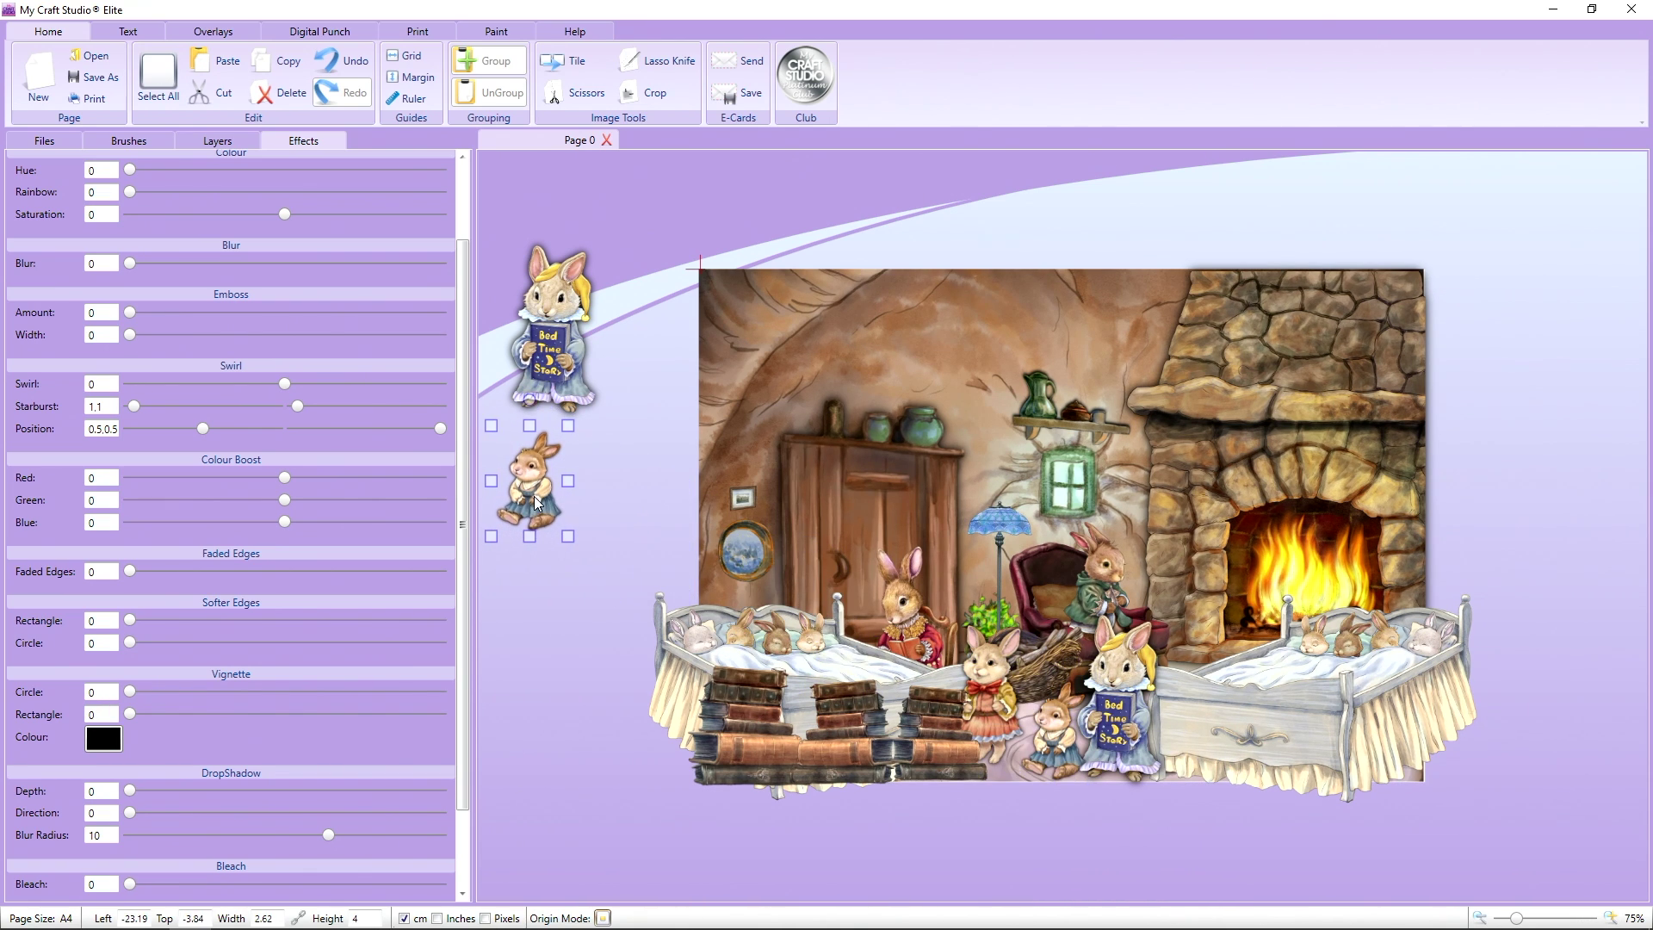
- Duplicate the largest book stack and place the copy outside the scene, below the Carrot rabbit's copy
{"action": "right_click", "coordinate": [726, 714]}
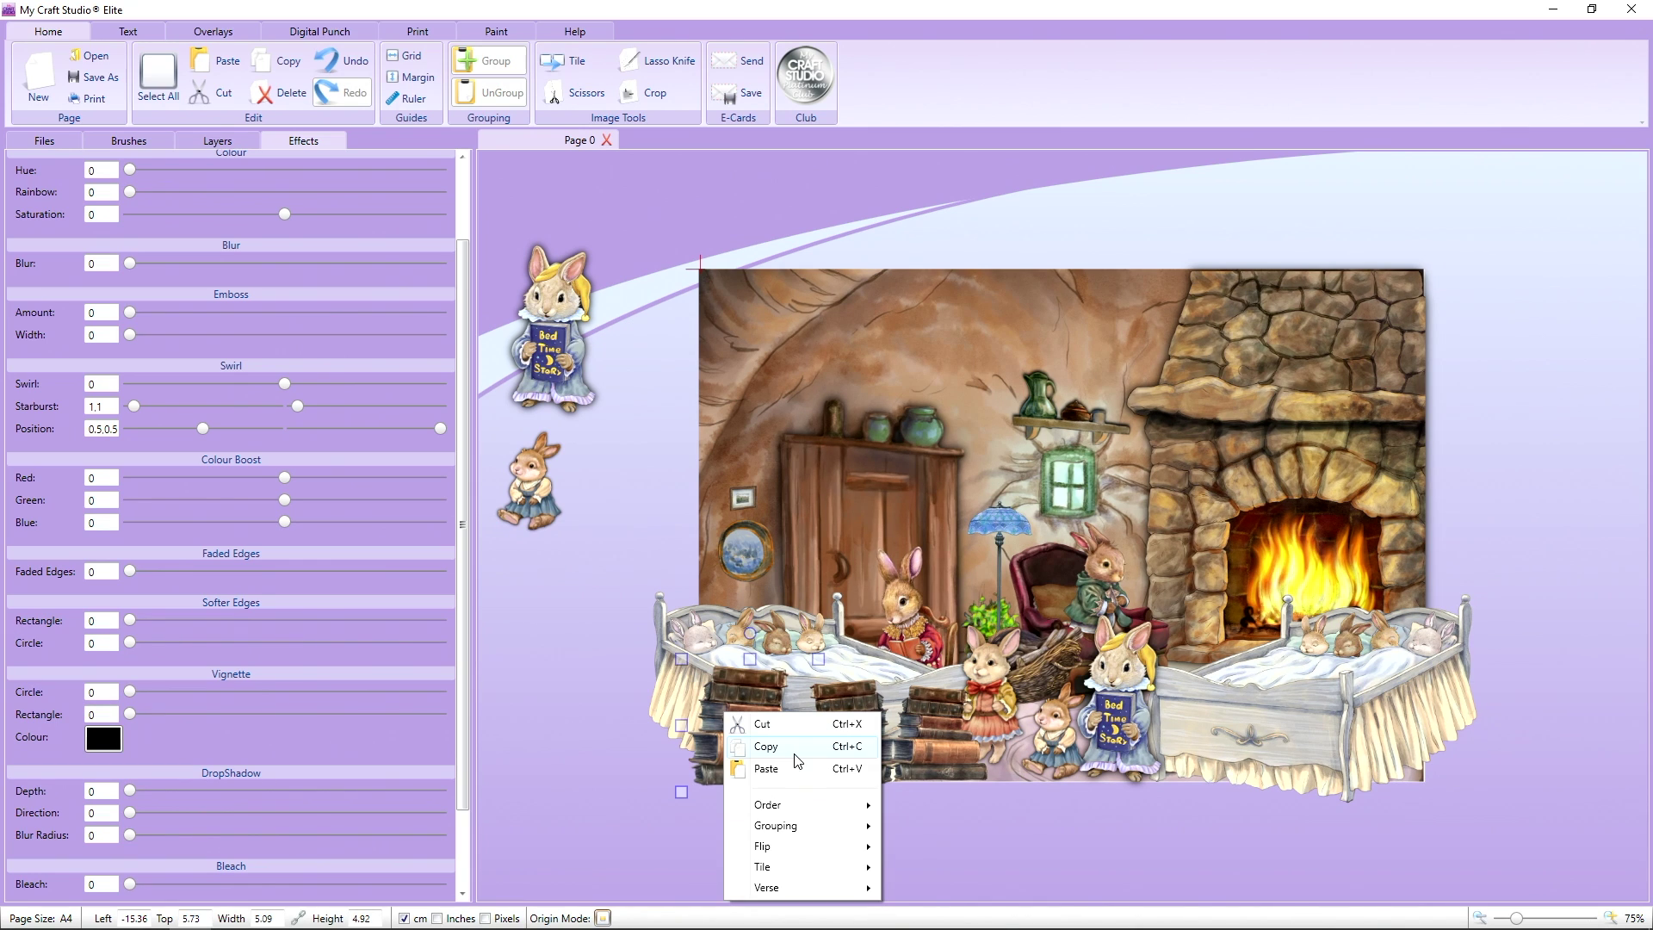
{"action": "left_click", "coordinate": [794, 751]}
{"action": "right_click", "coordinate": [780, 726]}
{"action": "left_click", "coordinate": [818, 779]}
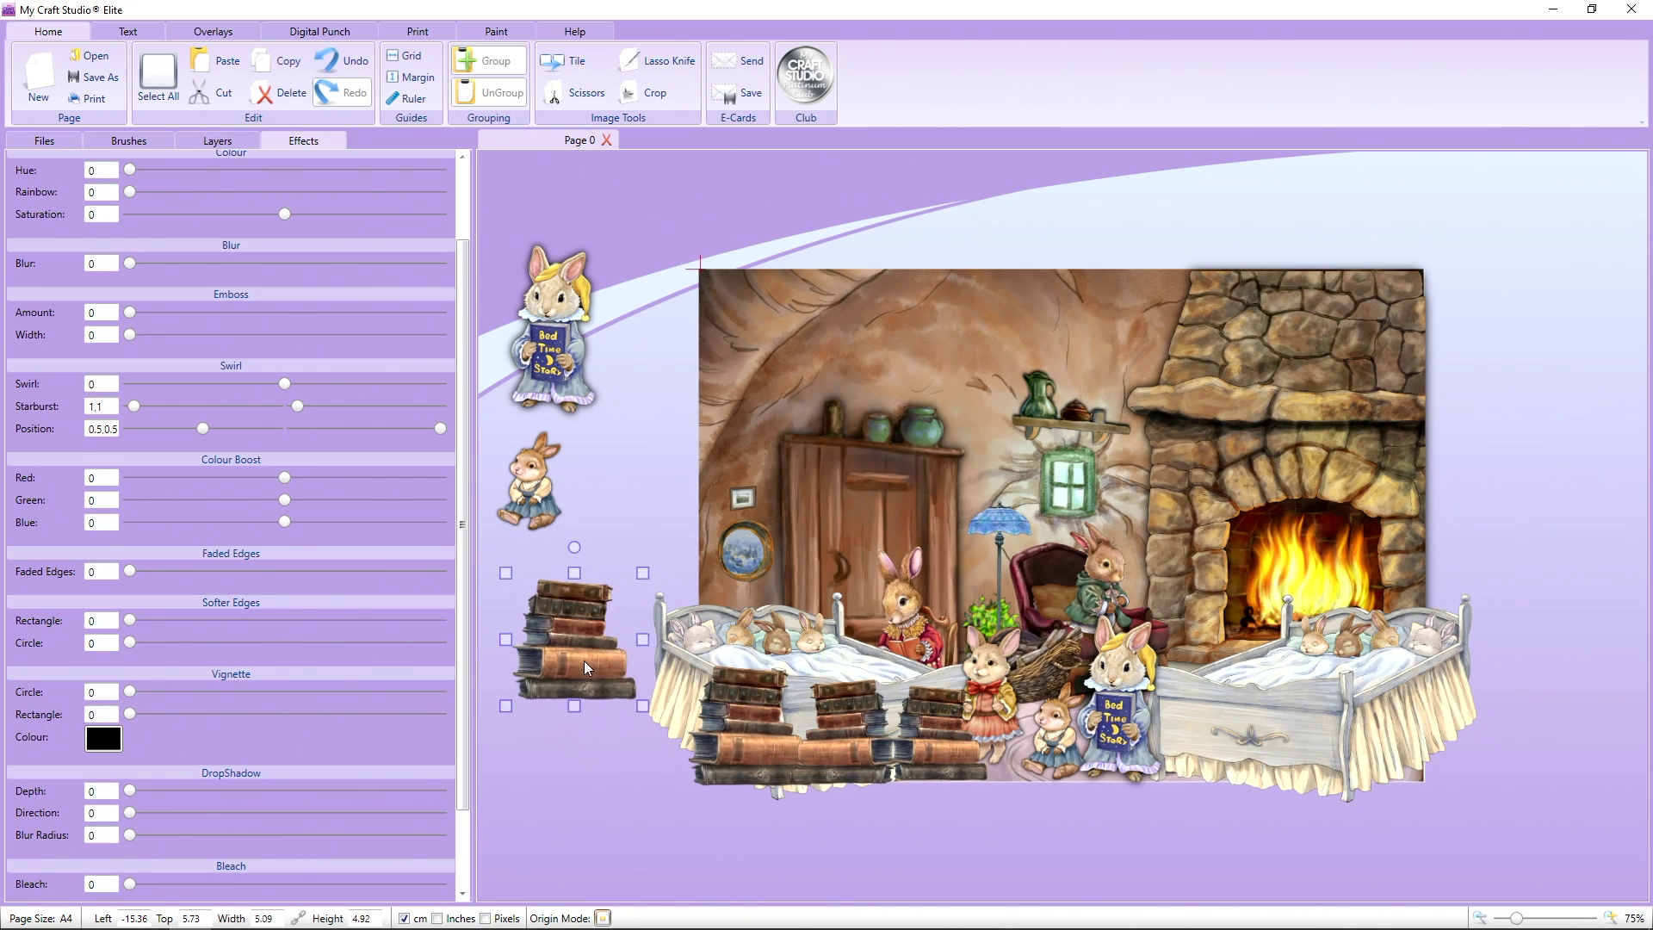
{"action": "left_click_drag", "start_coordinate": [585, 667], "coordinate": [551, 650]}
- Duplicate the middle book stack and place the copy outside the scene, overlapping the largest stack's copy
{"action": "left_click", "coordinate": [870, 749]}
{"action": "right_click", "coordinate": [867, 747]}
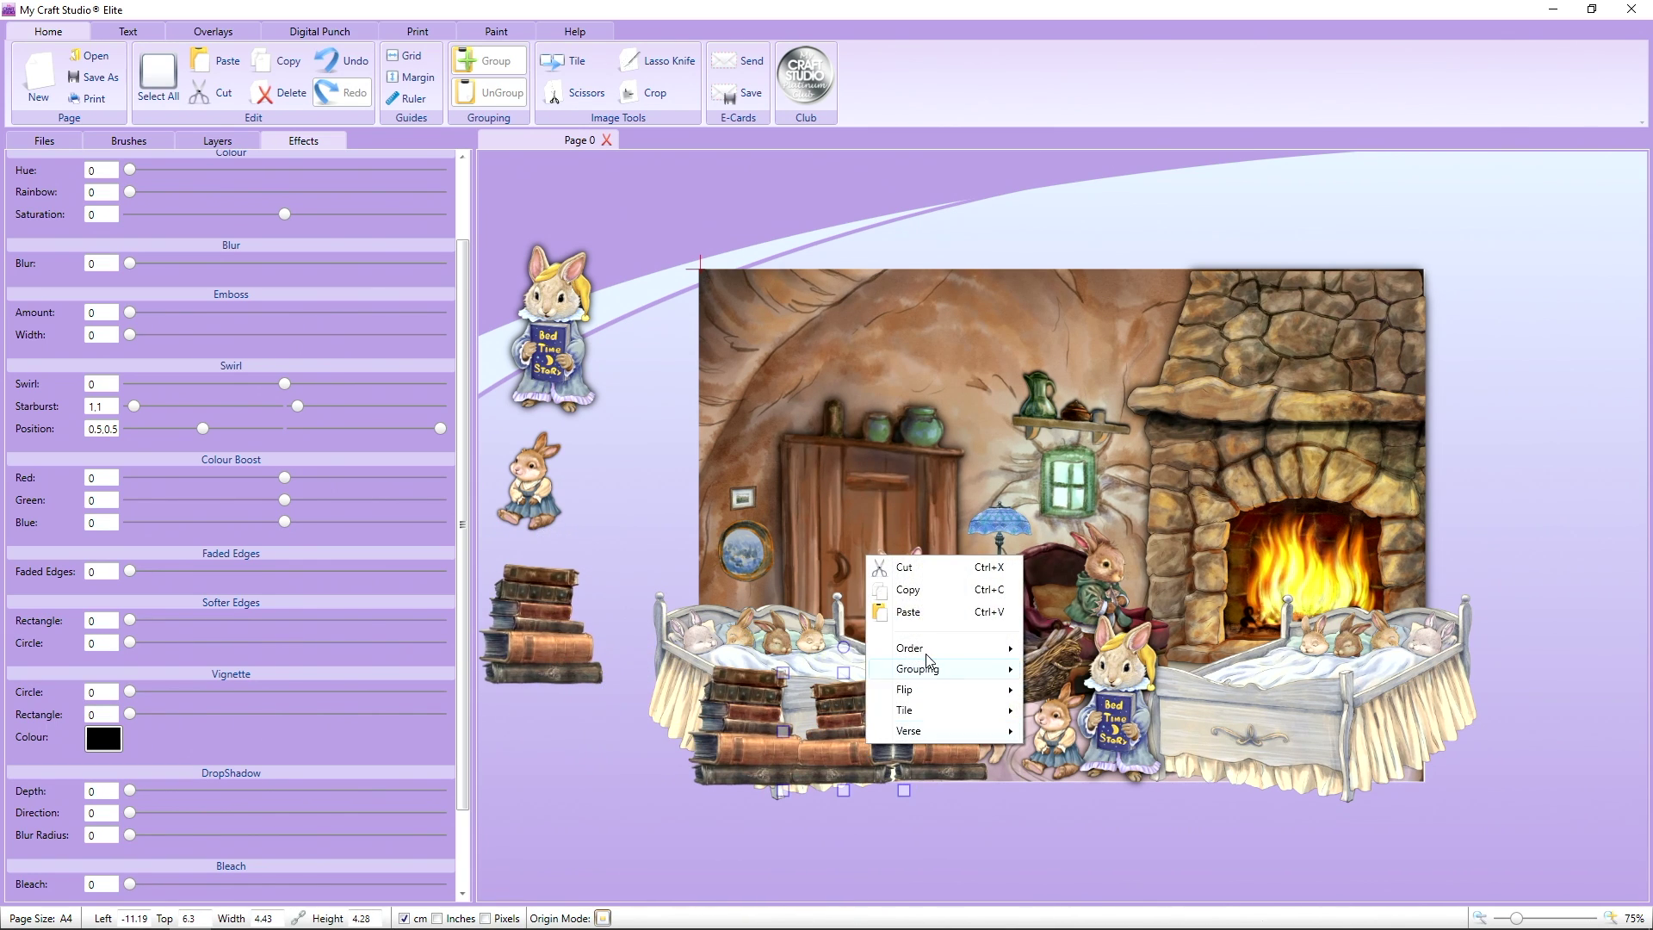
{"action": "left_click", "coordinate": [909, 591]}
{"action": "right_click", "coordinate": [897, 639]}
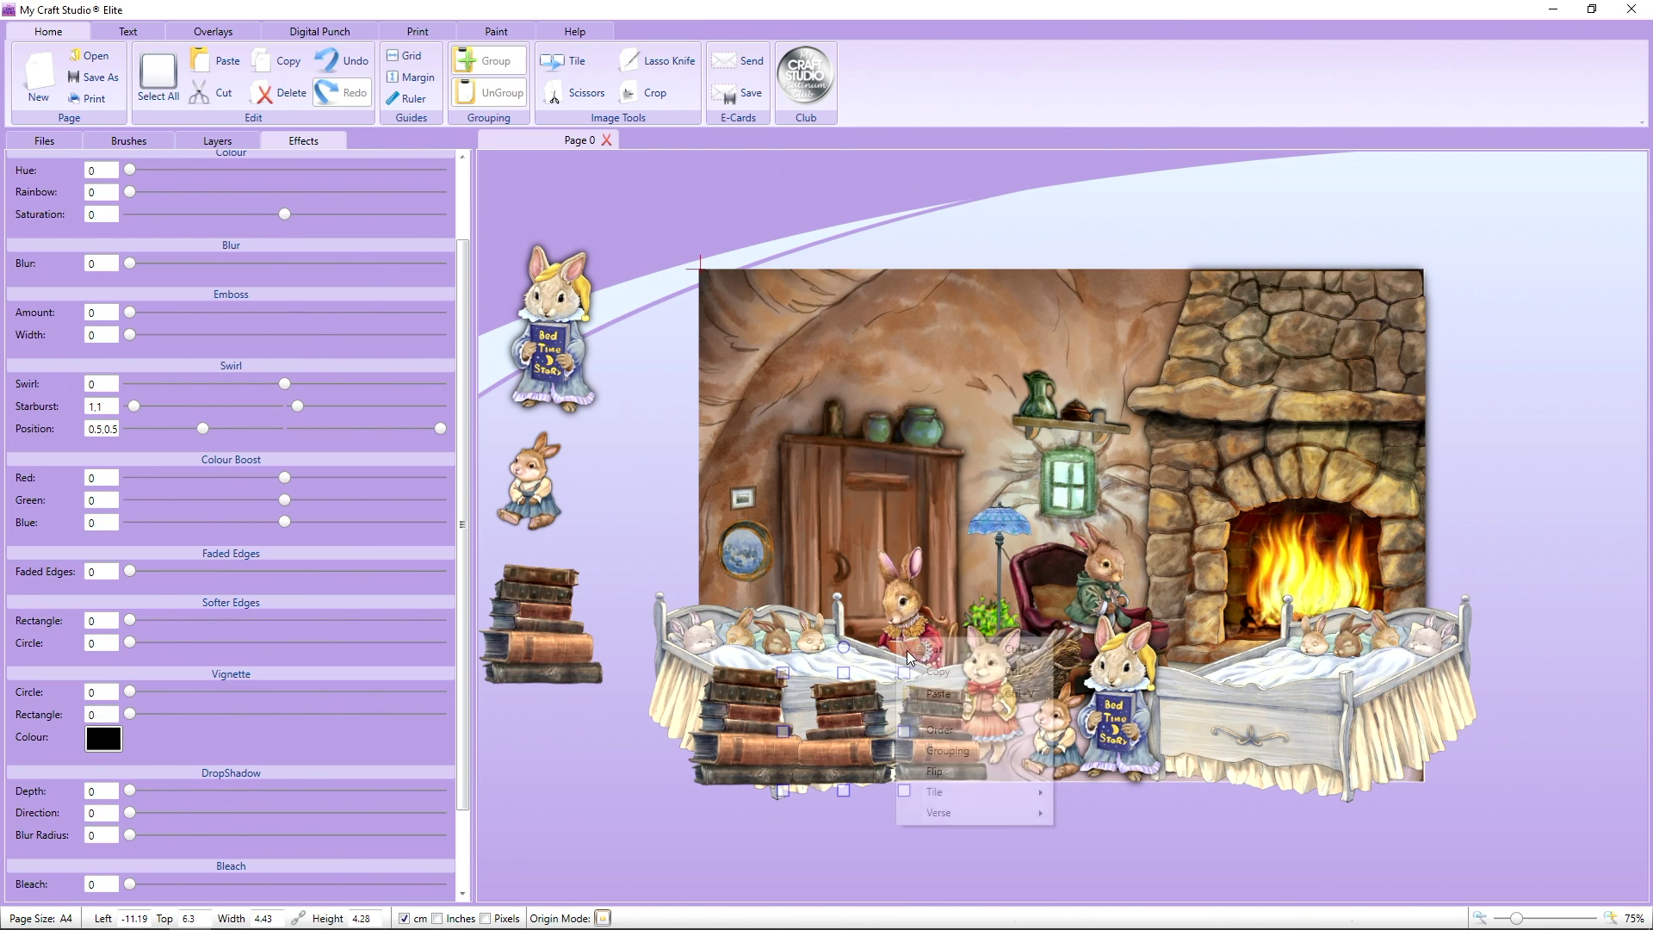
{"action": "left_click", "coordinate": [939, 694]}
{"action": "left_click_drag", "start_coordinate": [842, 732], "coordinate": [555, 579]}
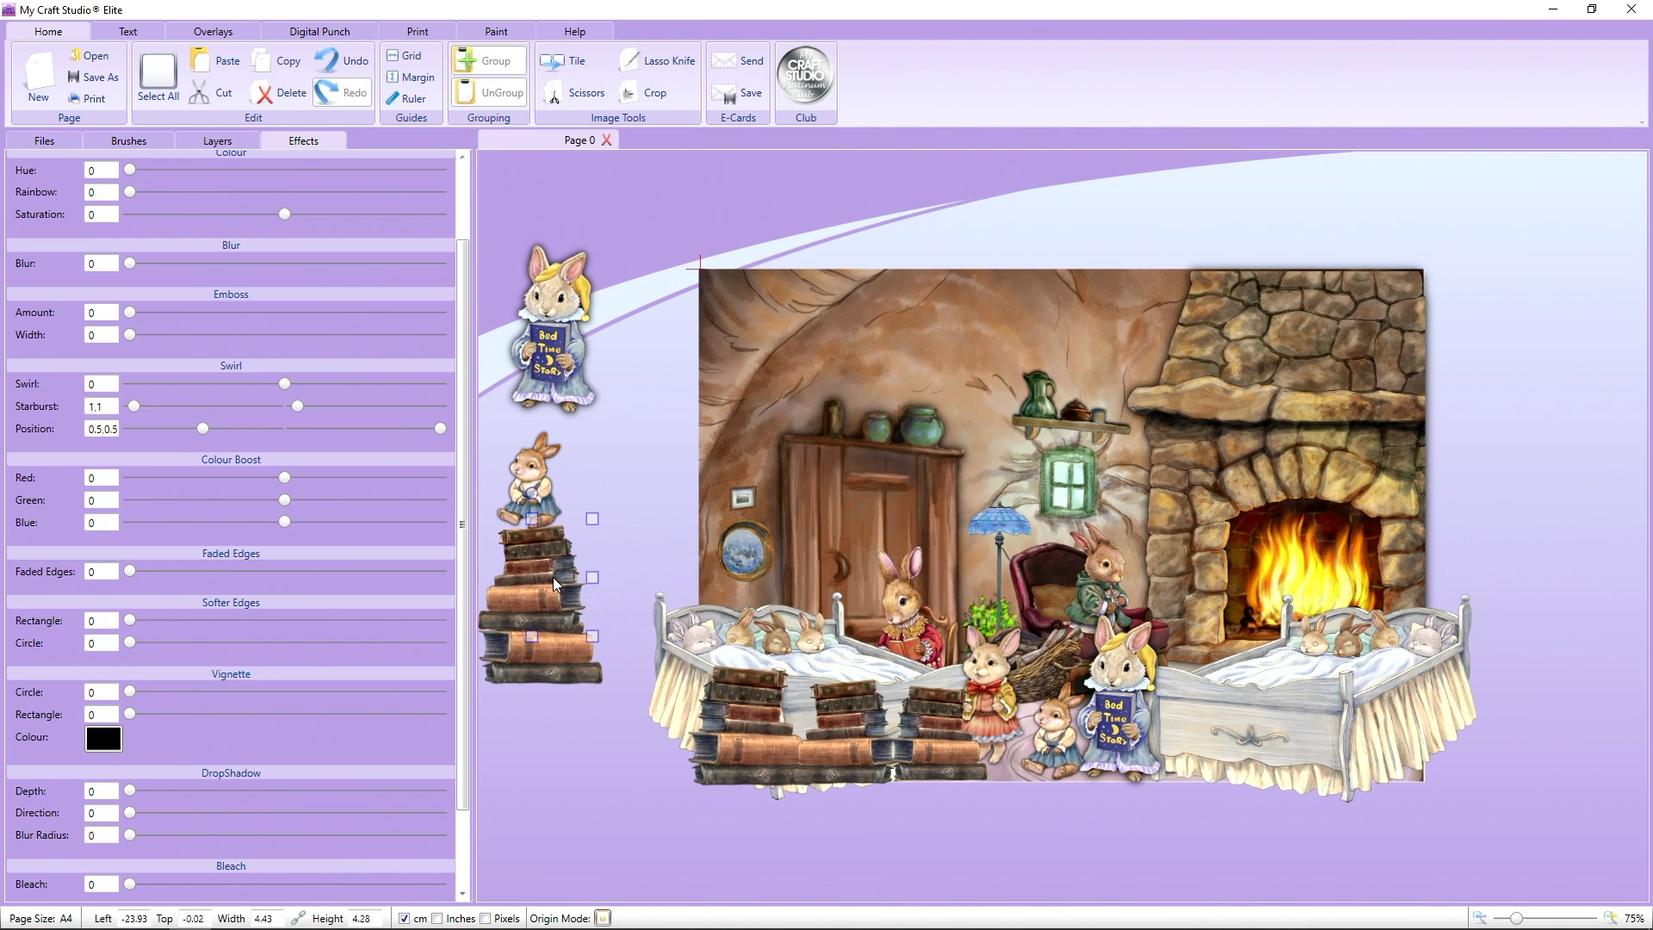
- Duplicate the smallest book stack beside Dolly and place the copy among the other book copies outside the scene
{"action": "right_click", "coordinate": [947, 758]}
{"action": "left_click", "coordinate": [999, 600]}
{"action": "right_click", "coordinate": [973, 722]}
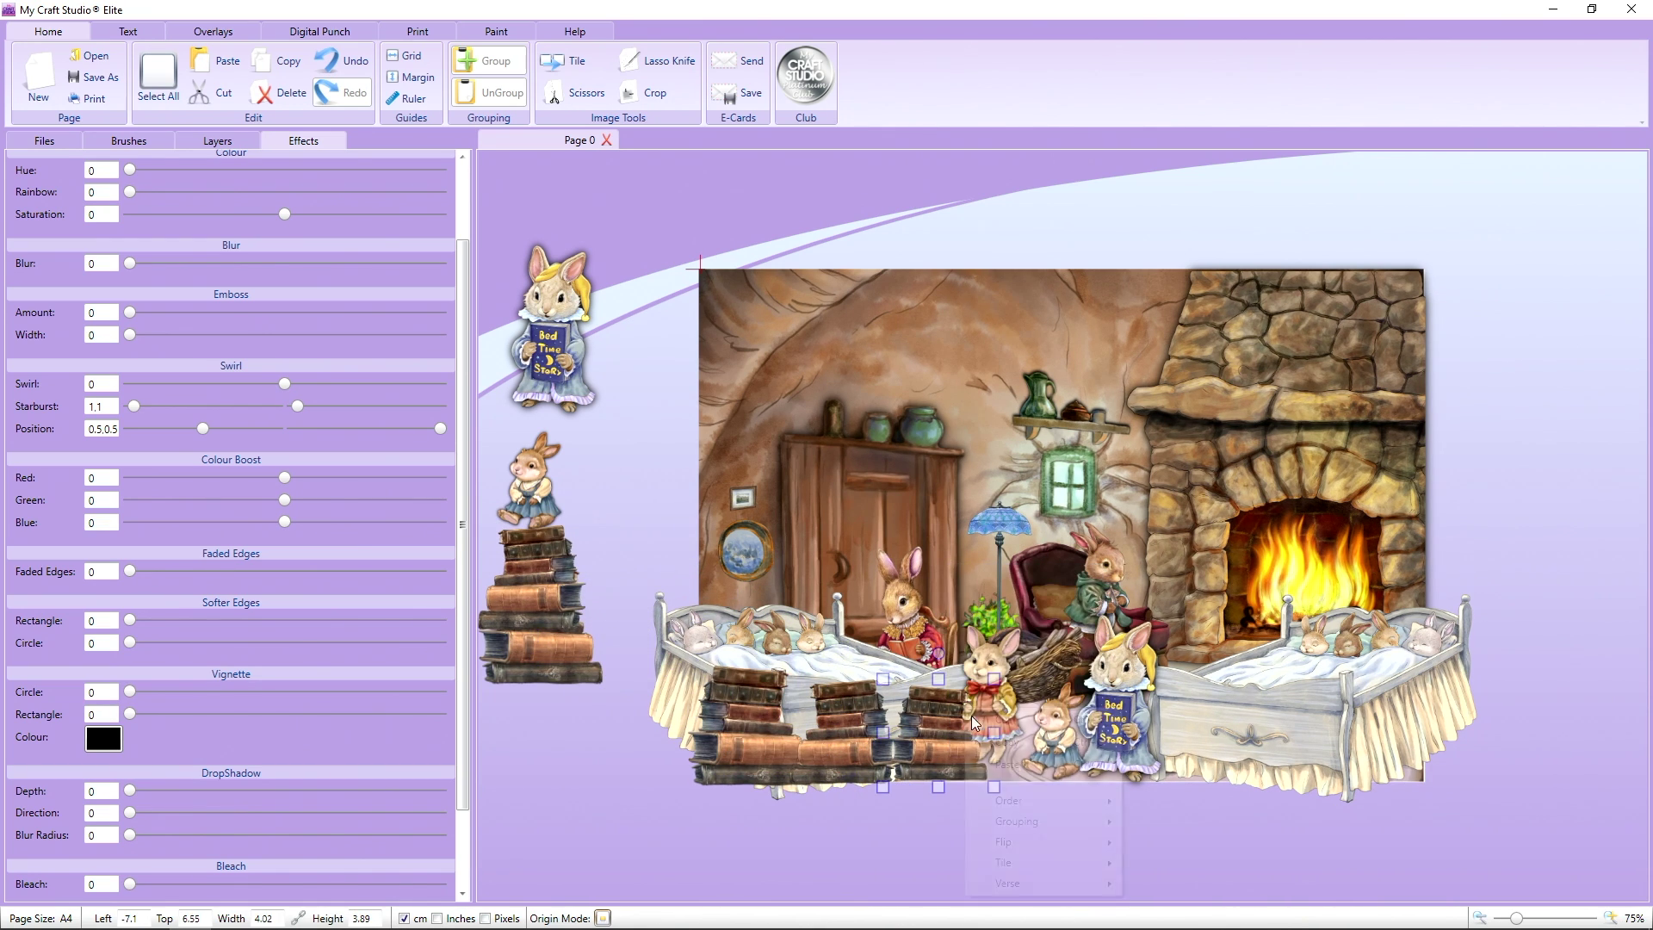
{"action": "left_click", "coordinate": [1016, 764]}
{"action": "left_click_drag", "start_coordinate": [831, 719], "coordinate": [590, 610]}
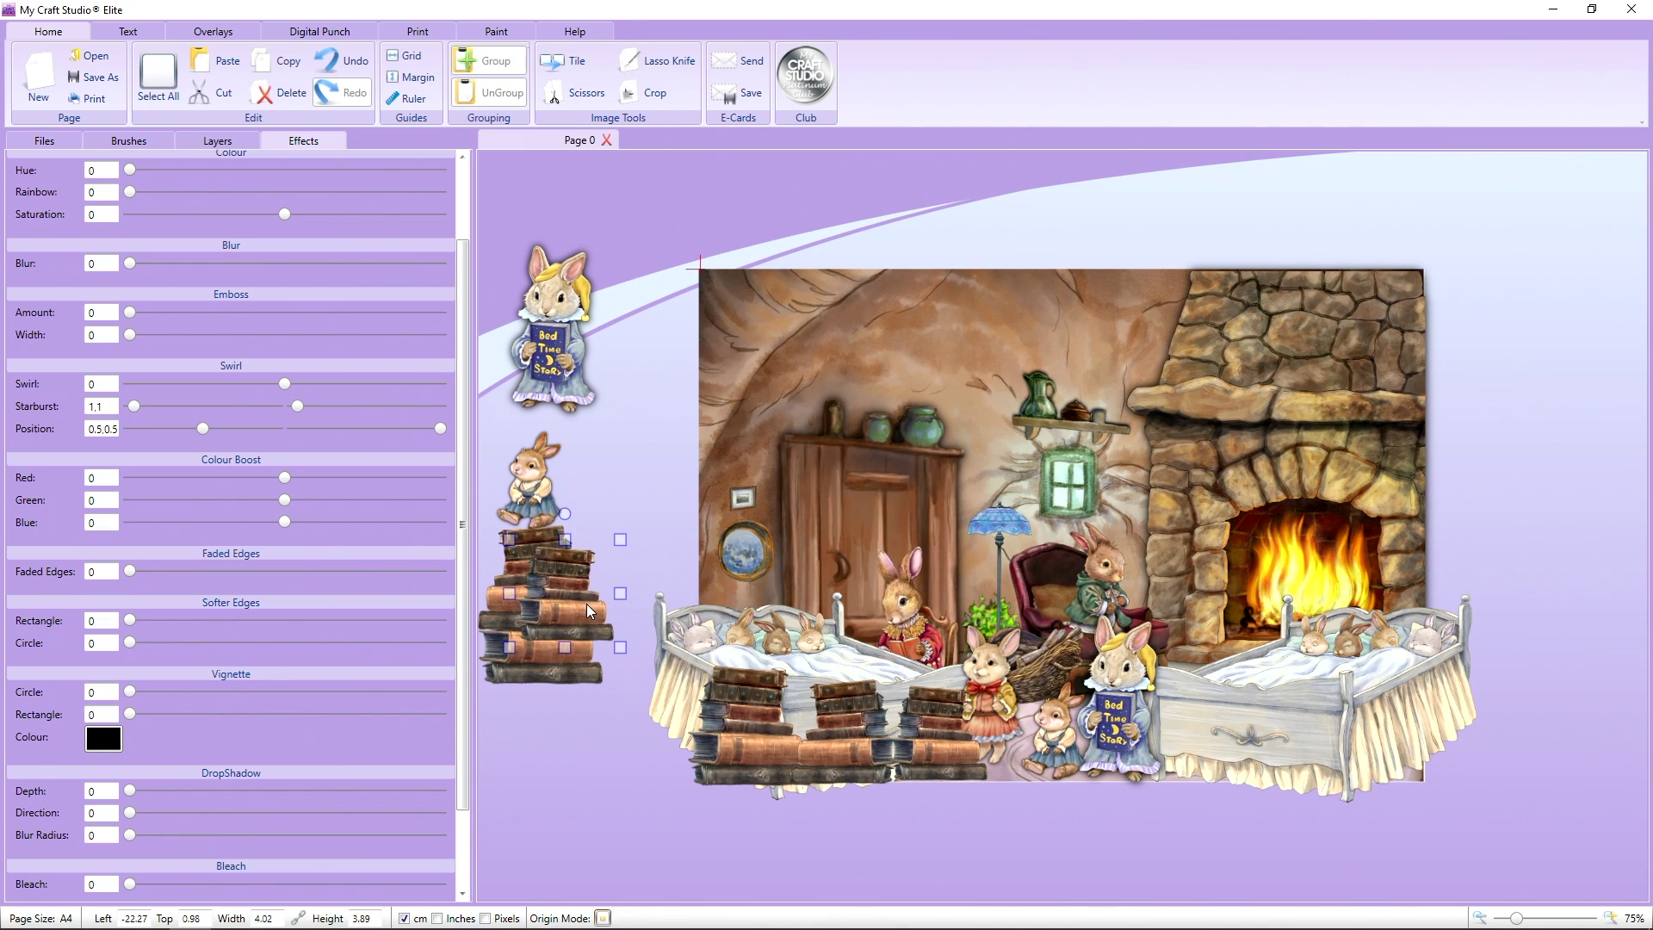
- Group all the scene elements on the page and add a Rectangle punch from the basic shapes
{"action": "left_click_drag", "start_coordinate": [605, 197], "coordinate": [1554, 872]}
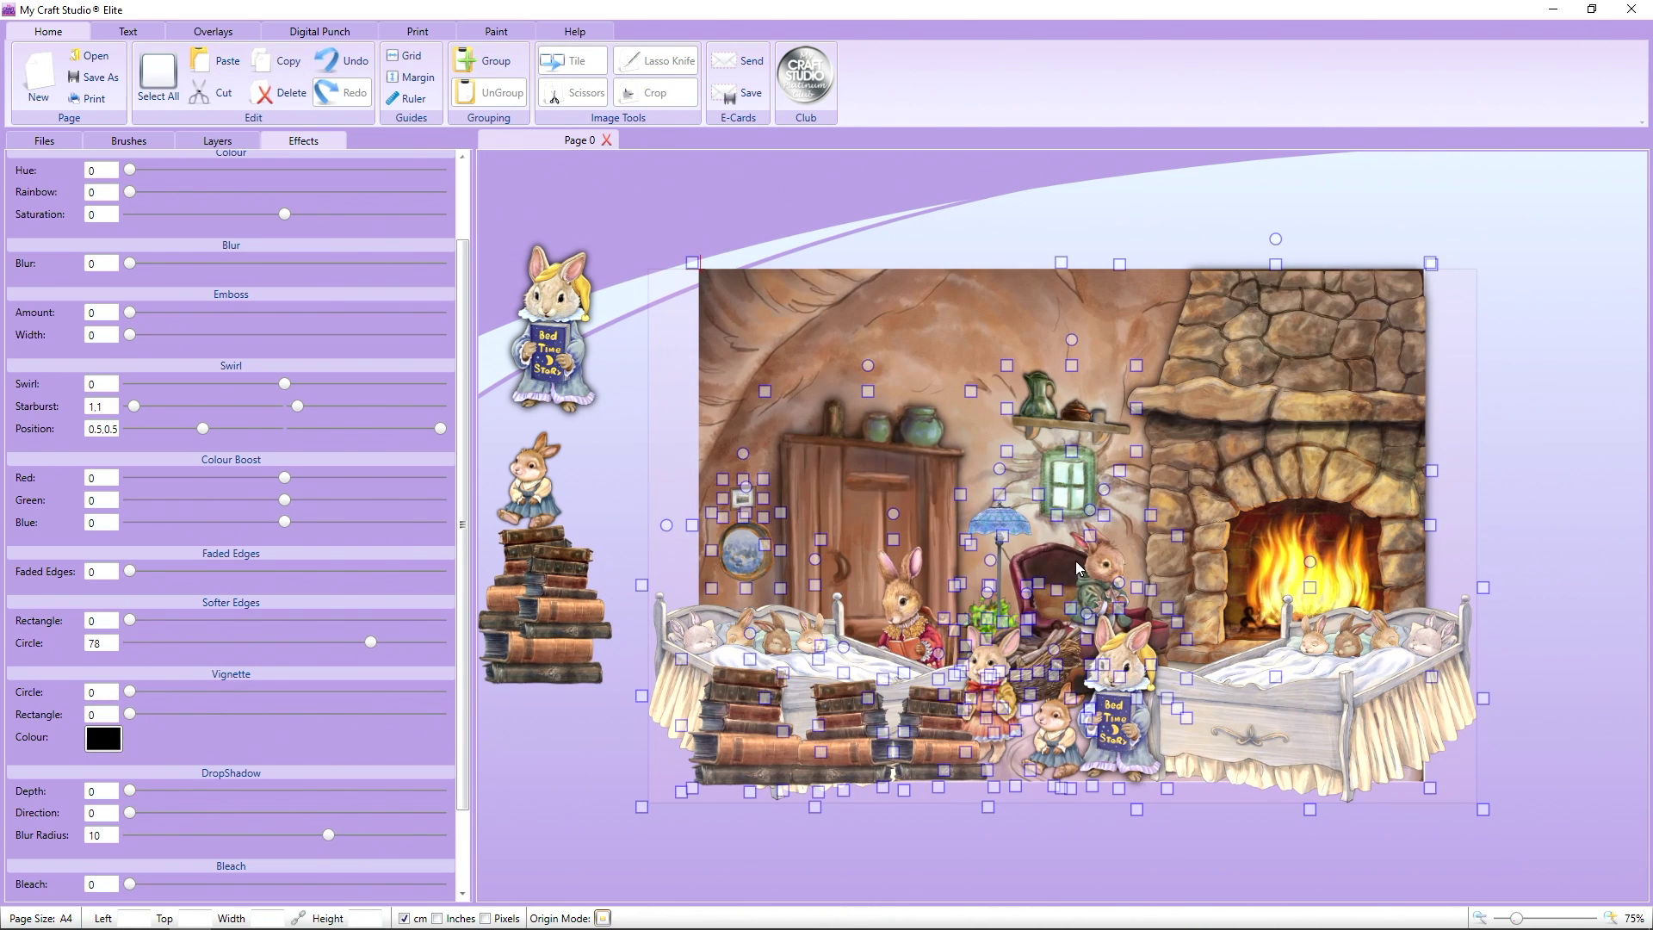
{"action": "left_click", "coordinate": [489, 64]}
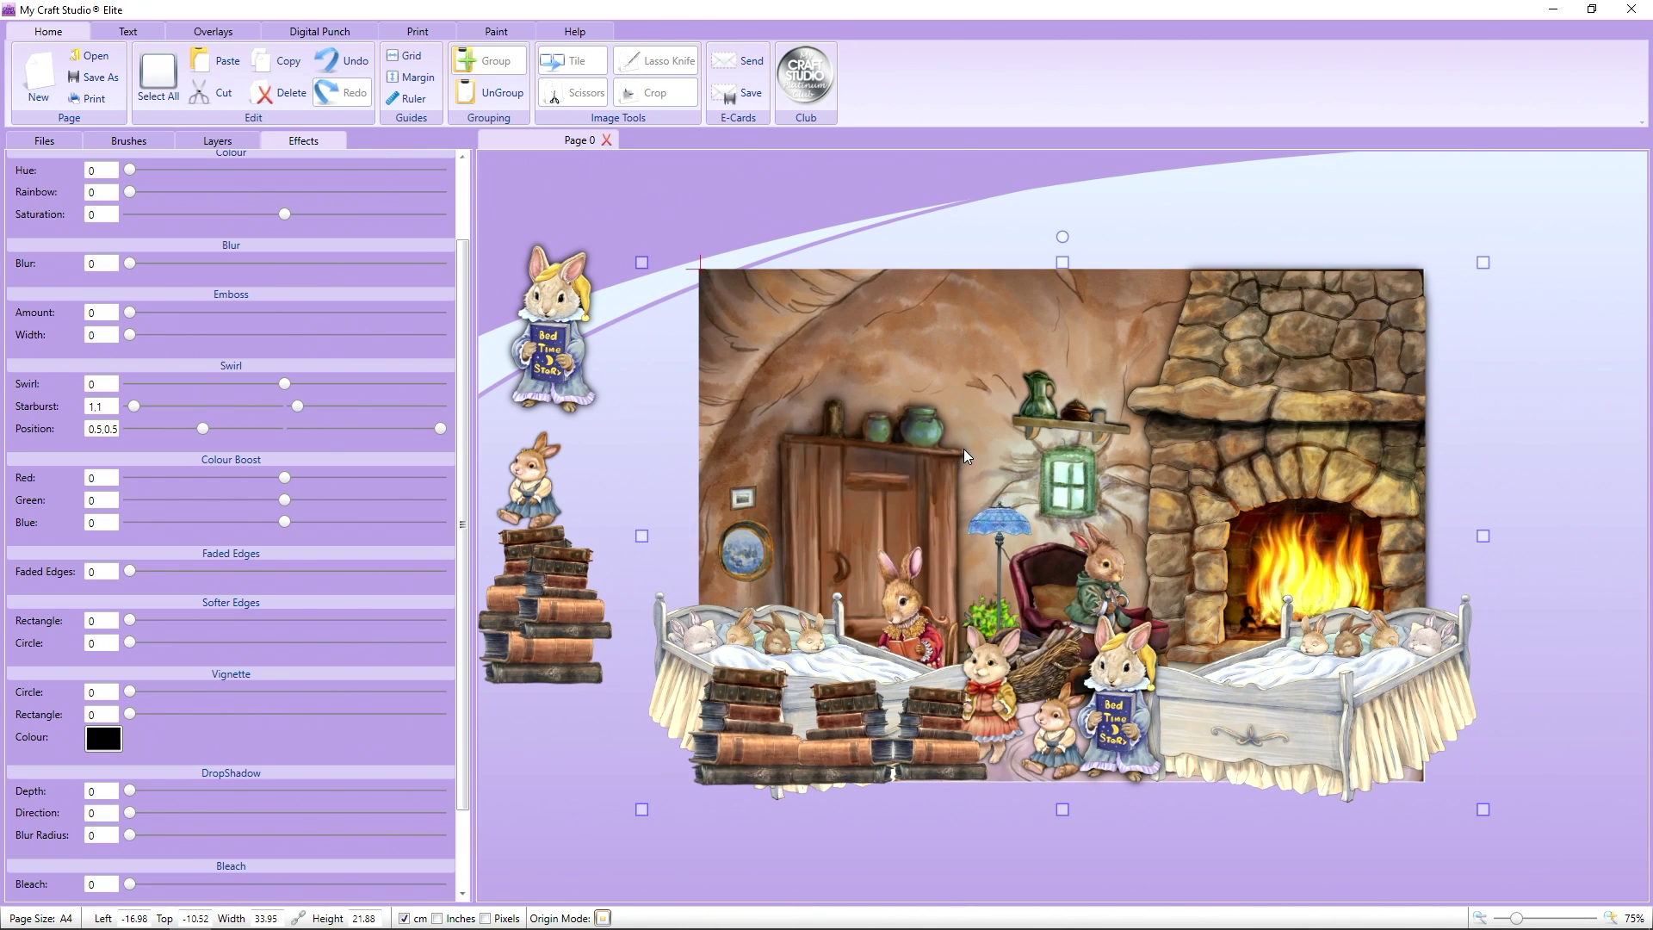
{"action": "left_click", "coordinate": [351, 32]}
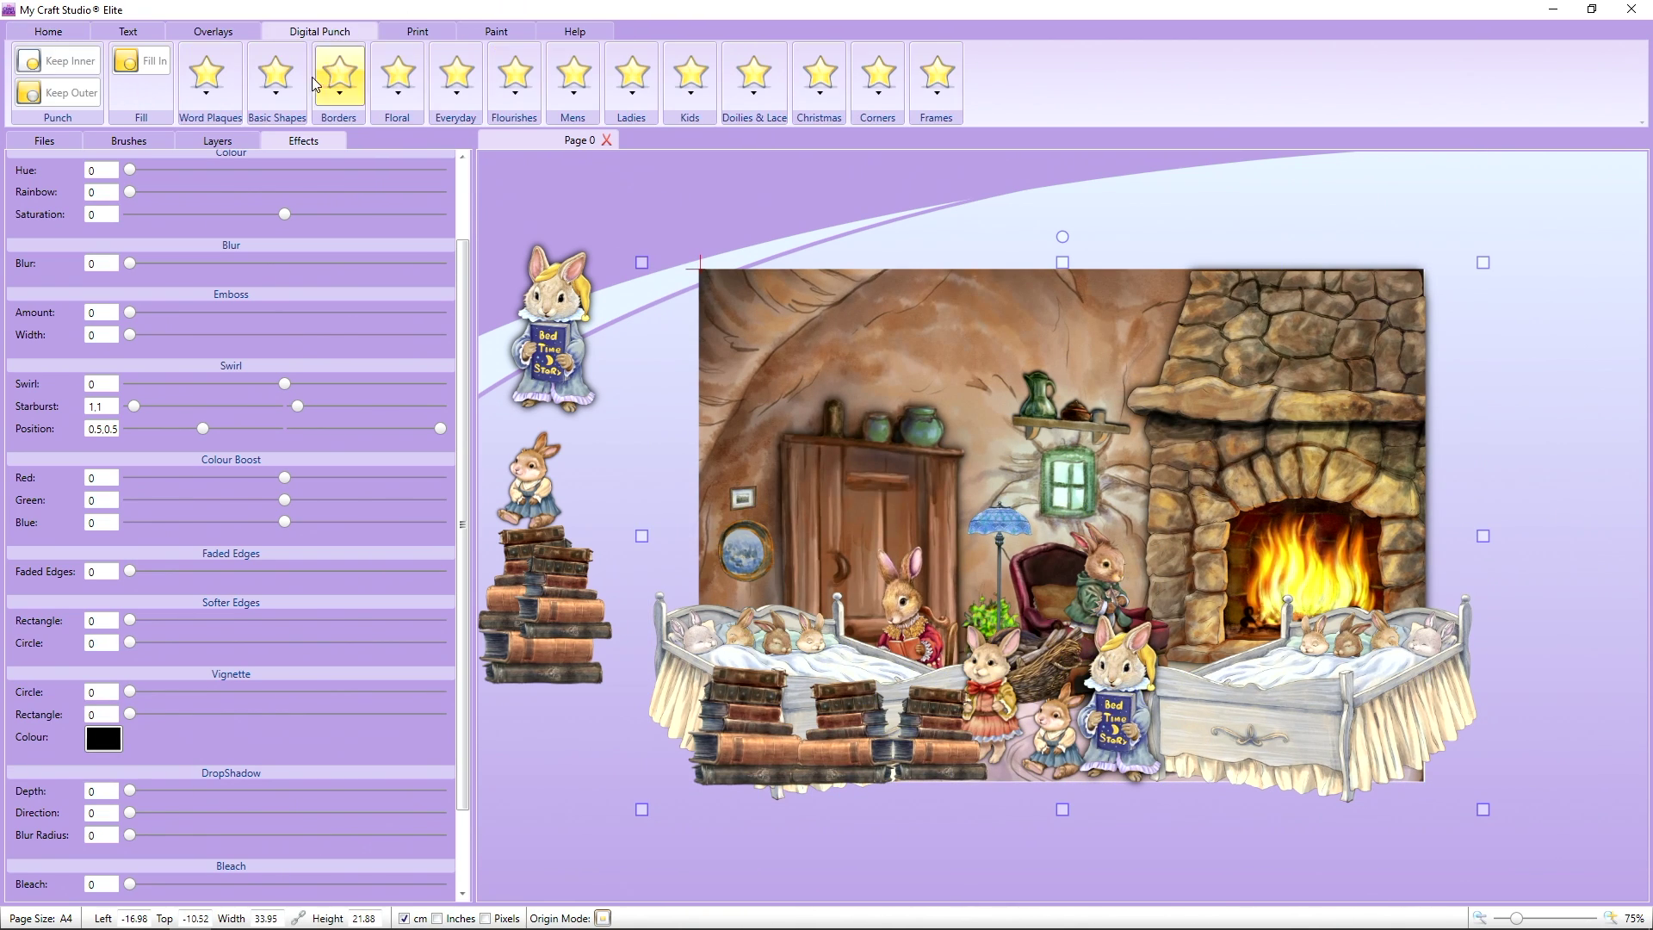
{"action": "left_click", "coordinate": [292, 93]}
{"action": "scroll", "coordinate": [348, 360], "scroll_direction": "down", "scroll_amount": 3}
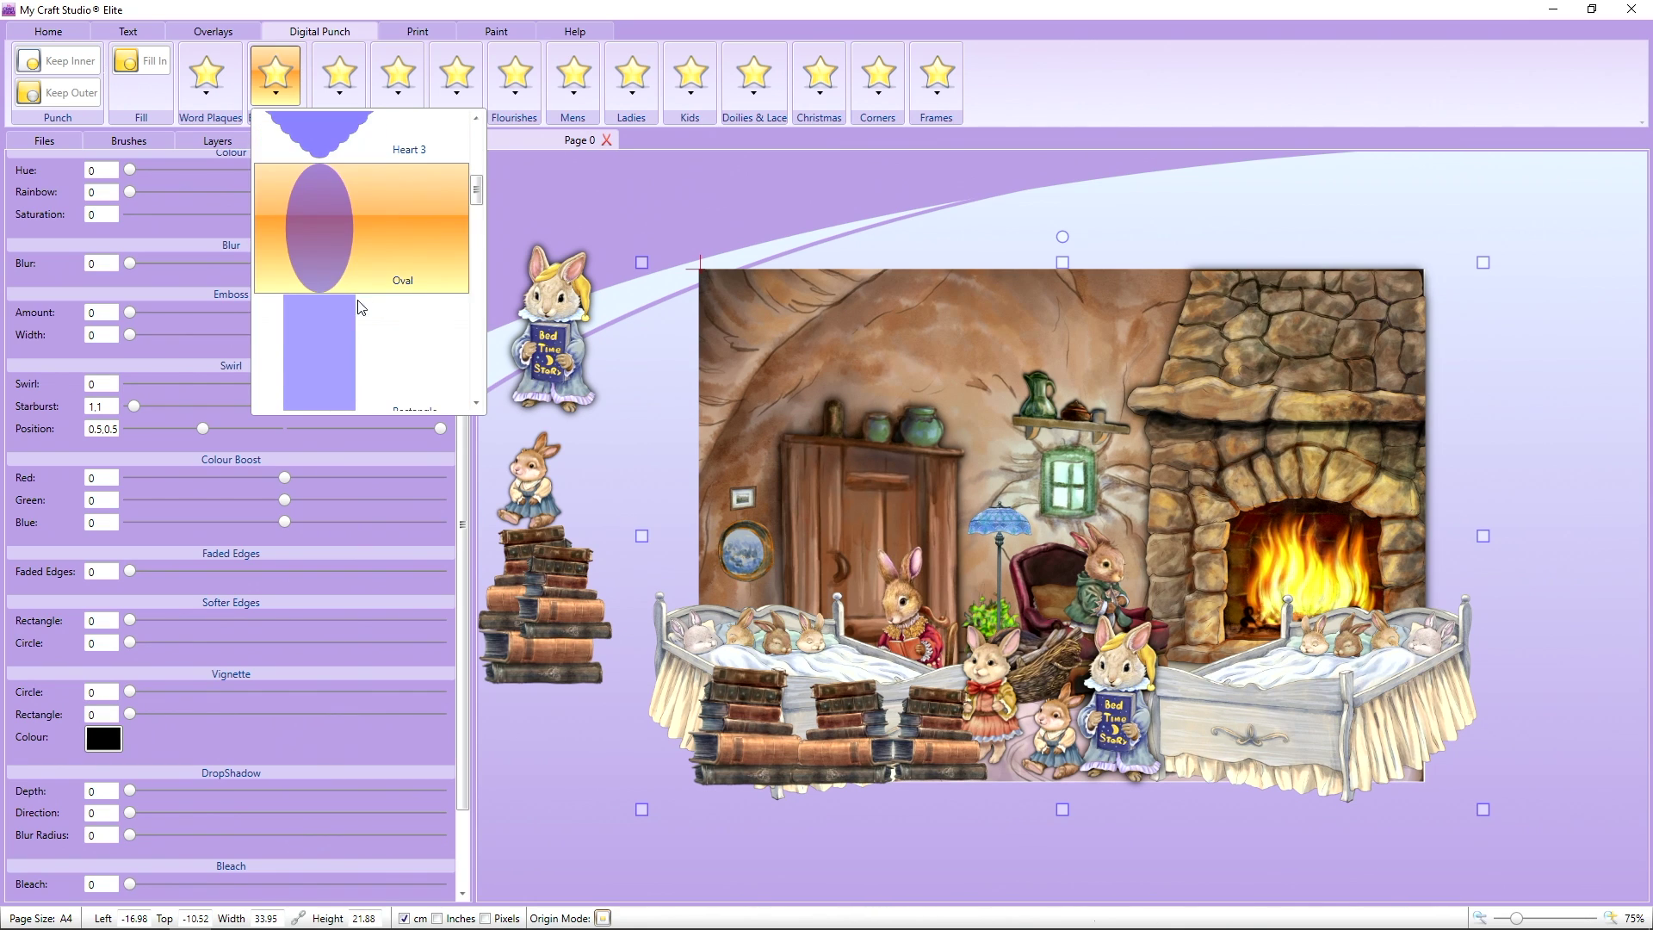
{"action": "left_click", "coordinate": [364, 346]}
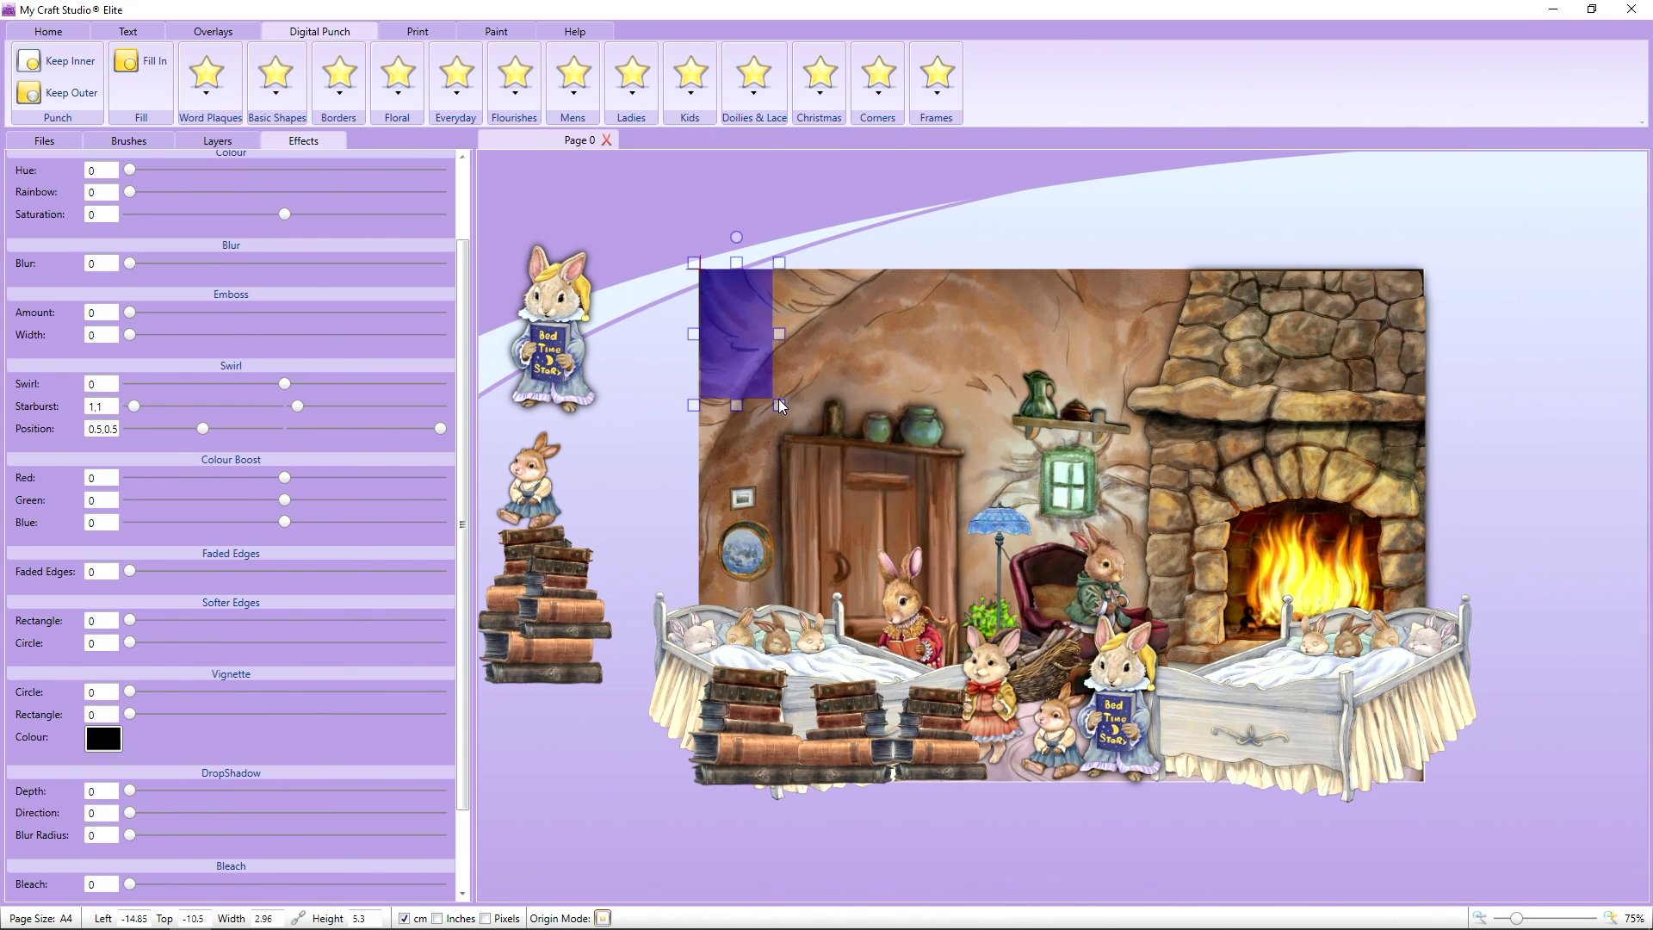
- Stretch the rectangle punch over the whole page at 29.75 × 20.96 cm, keep only the scene inside it, and remove the punch shape
{"action": "left_click_drag", "start_coordinate": [773, 399], "coordinate": [1163, 781]}
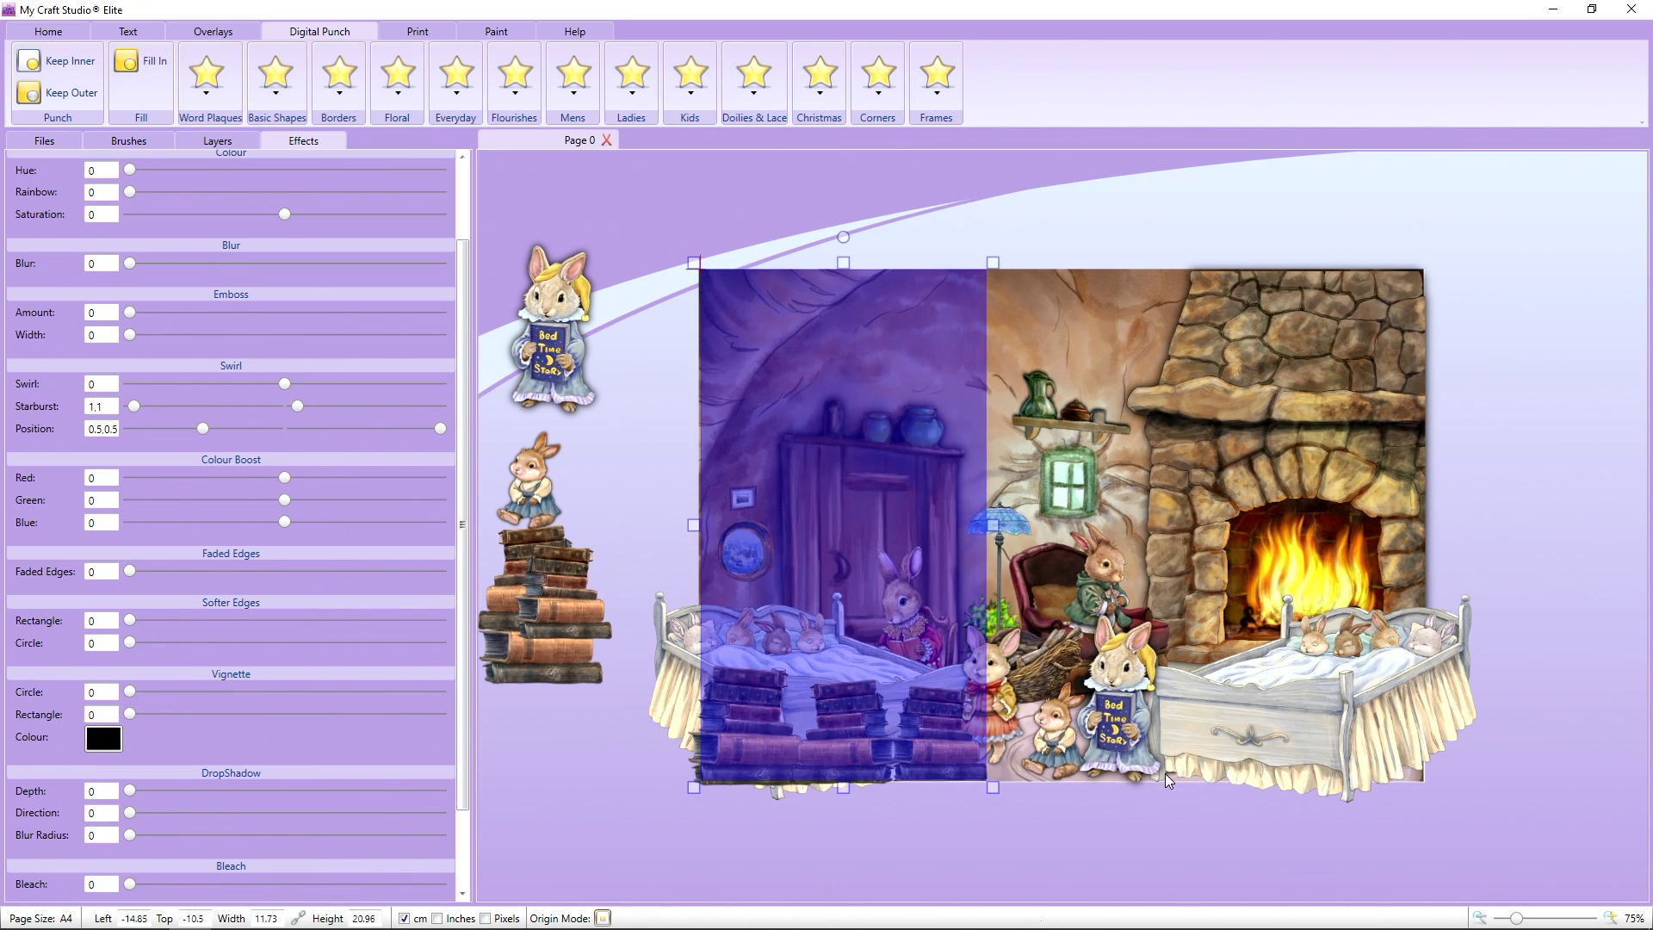
{"action": "left_click_drag", "start_coordinate": [994, 523], "coordinate": [1435, 503]}
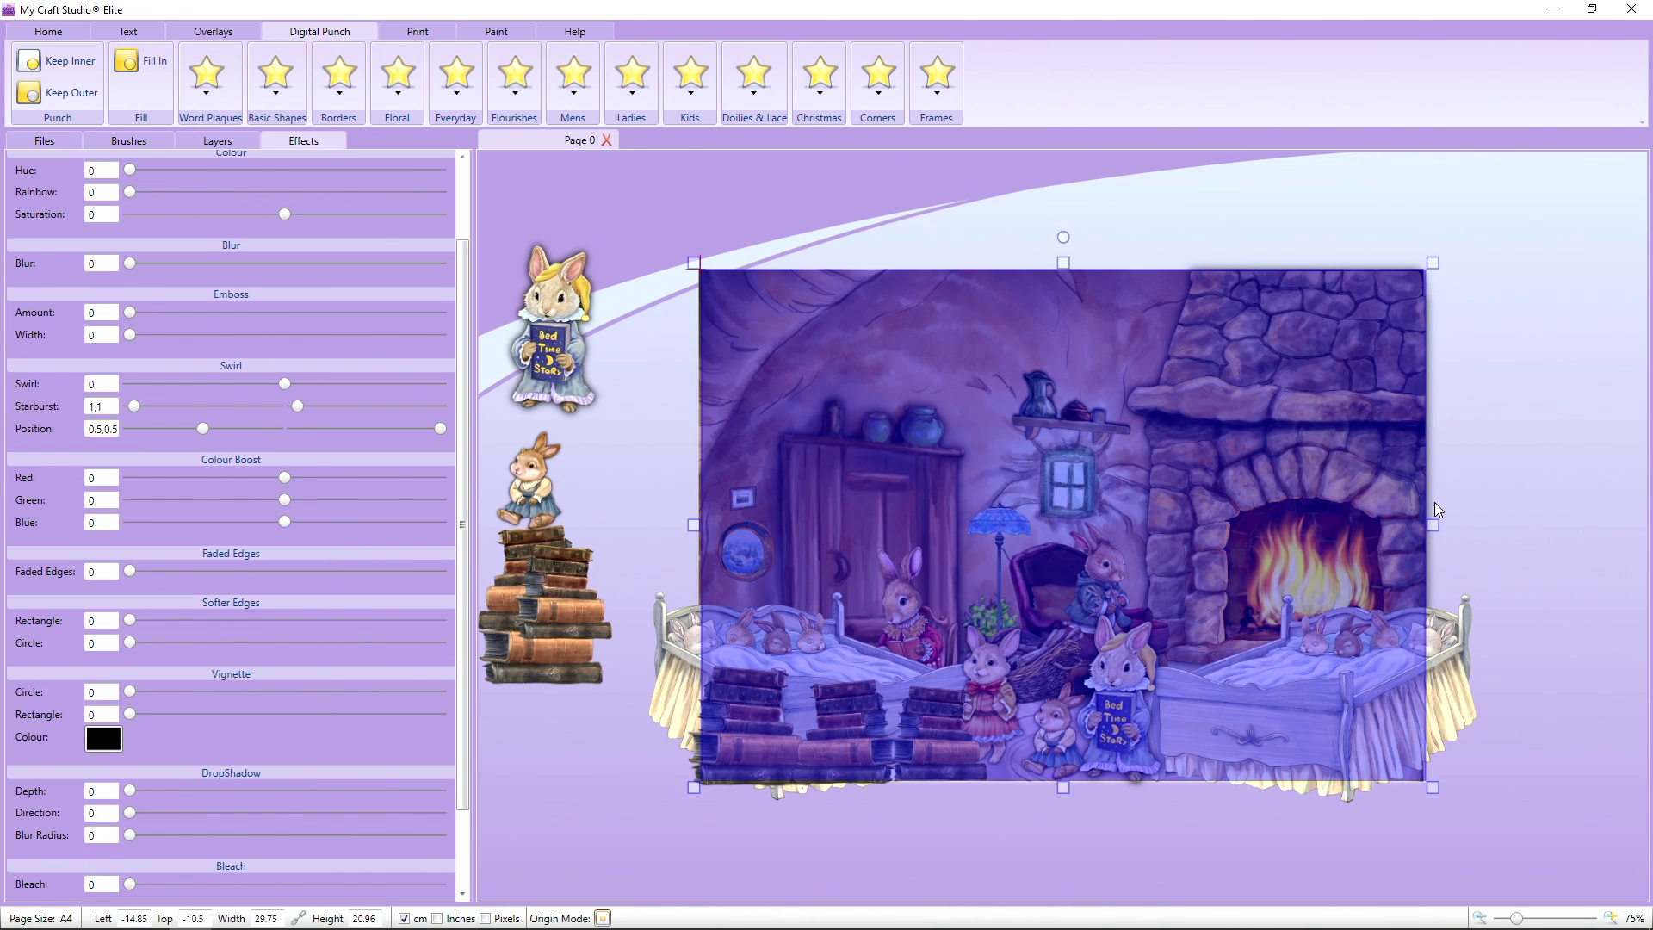
{"action": "left_click", "coordinate": [93, 61]}
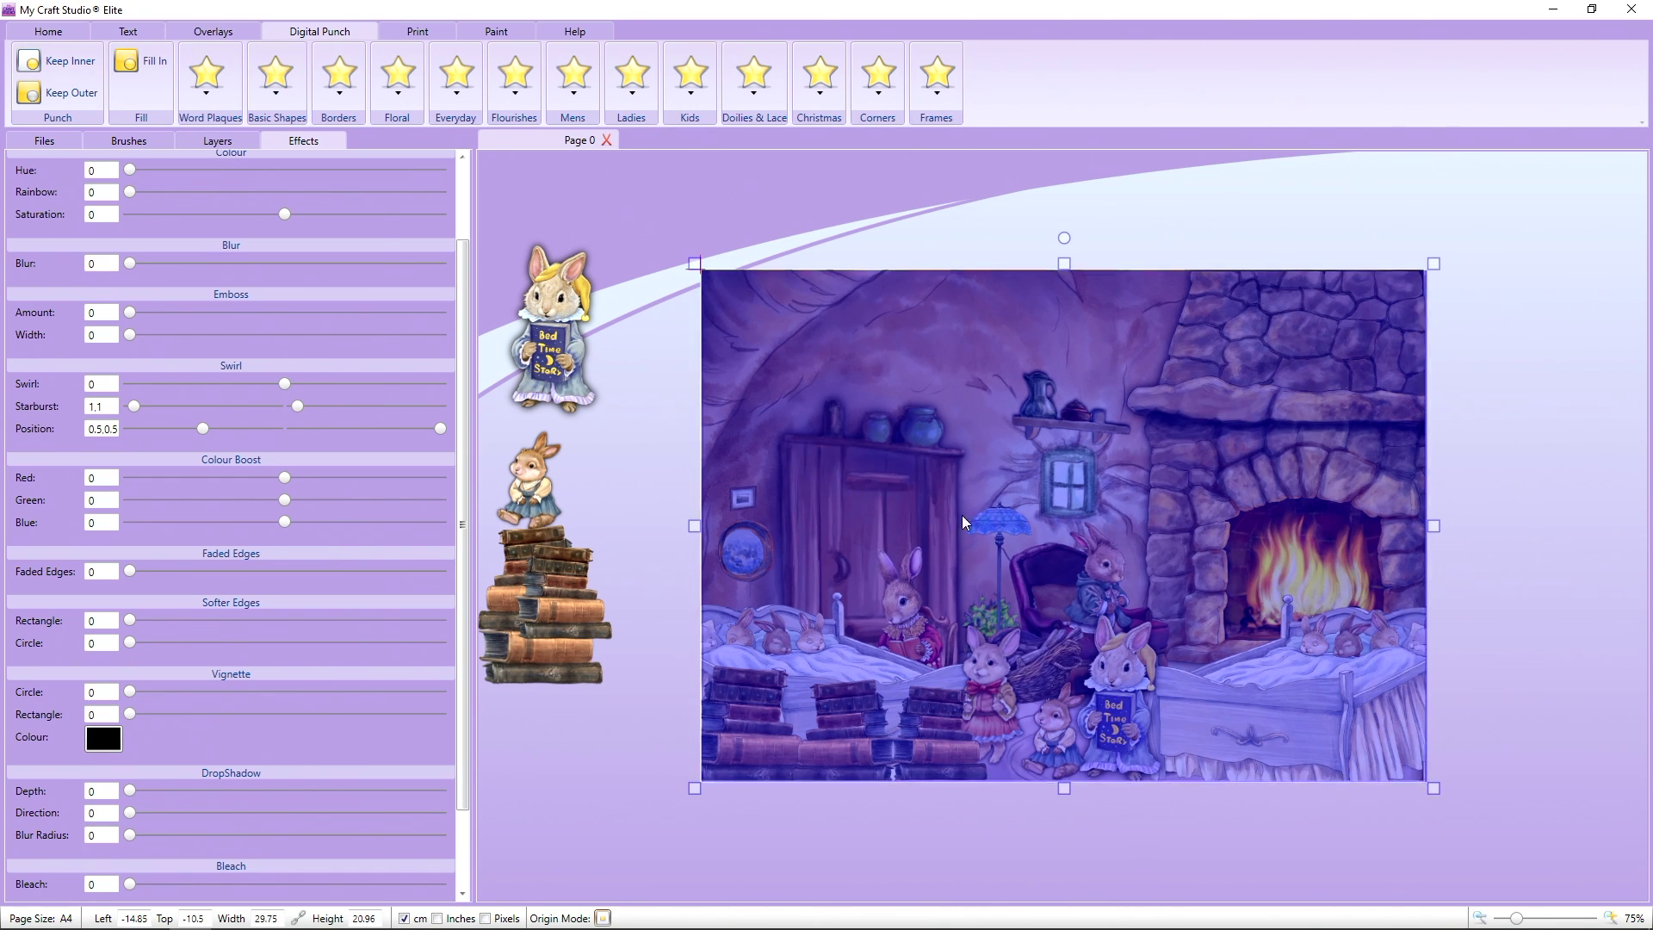
{"action": "left_click", "coordinate": [43, 31]}
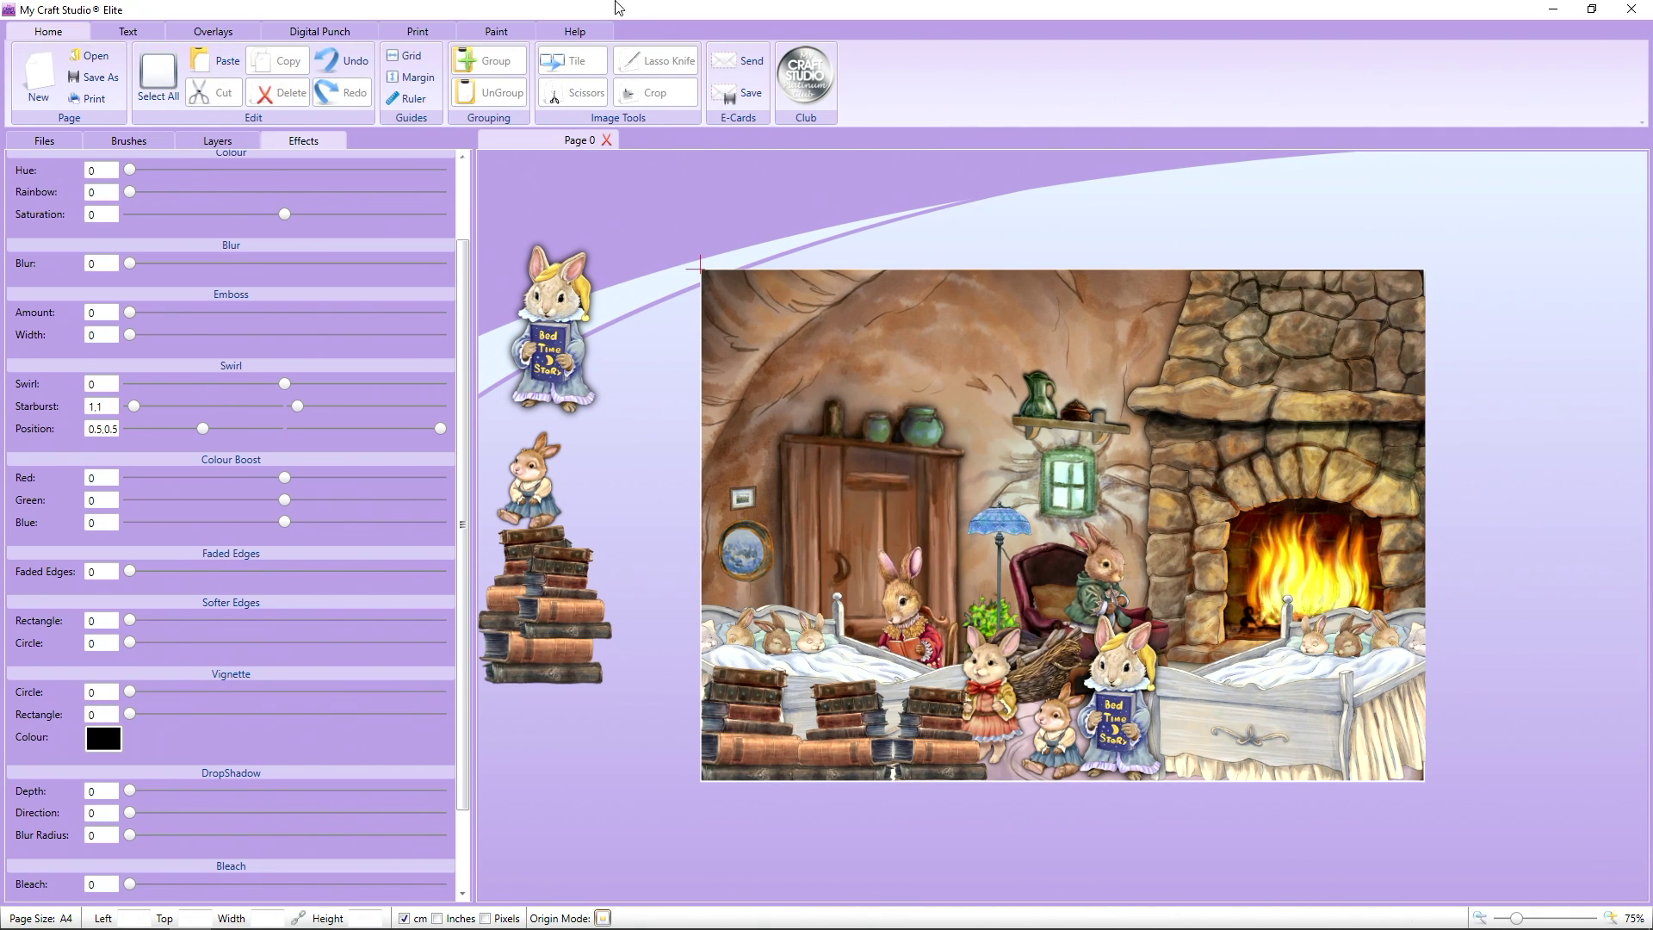
- Move the spare Carrot rabbit and book stacks up close under the spare Hutch 01 rabbit and group all the duplicates
{"action": "left_click_drag", "start_coordinate": [522, 476], "coordinate": [556, 421]}
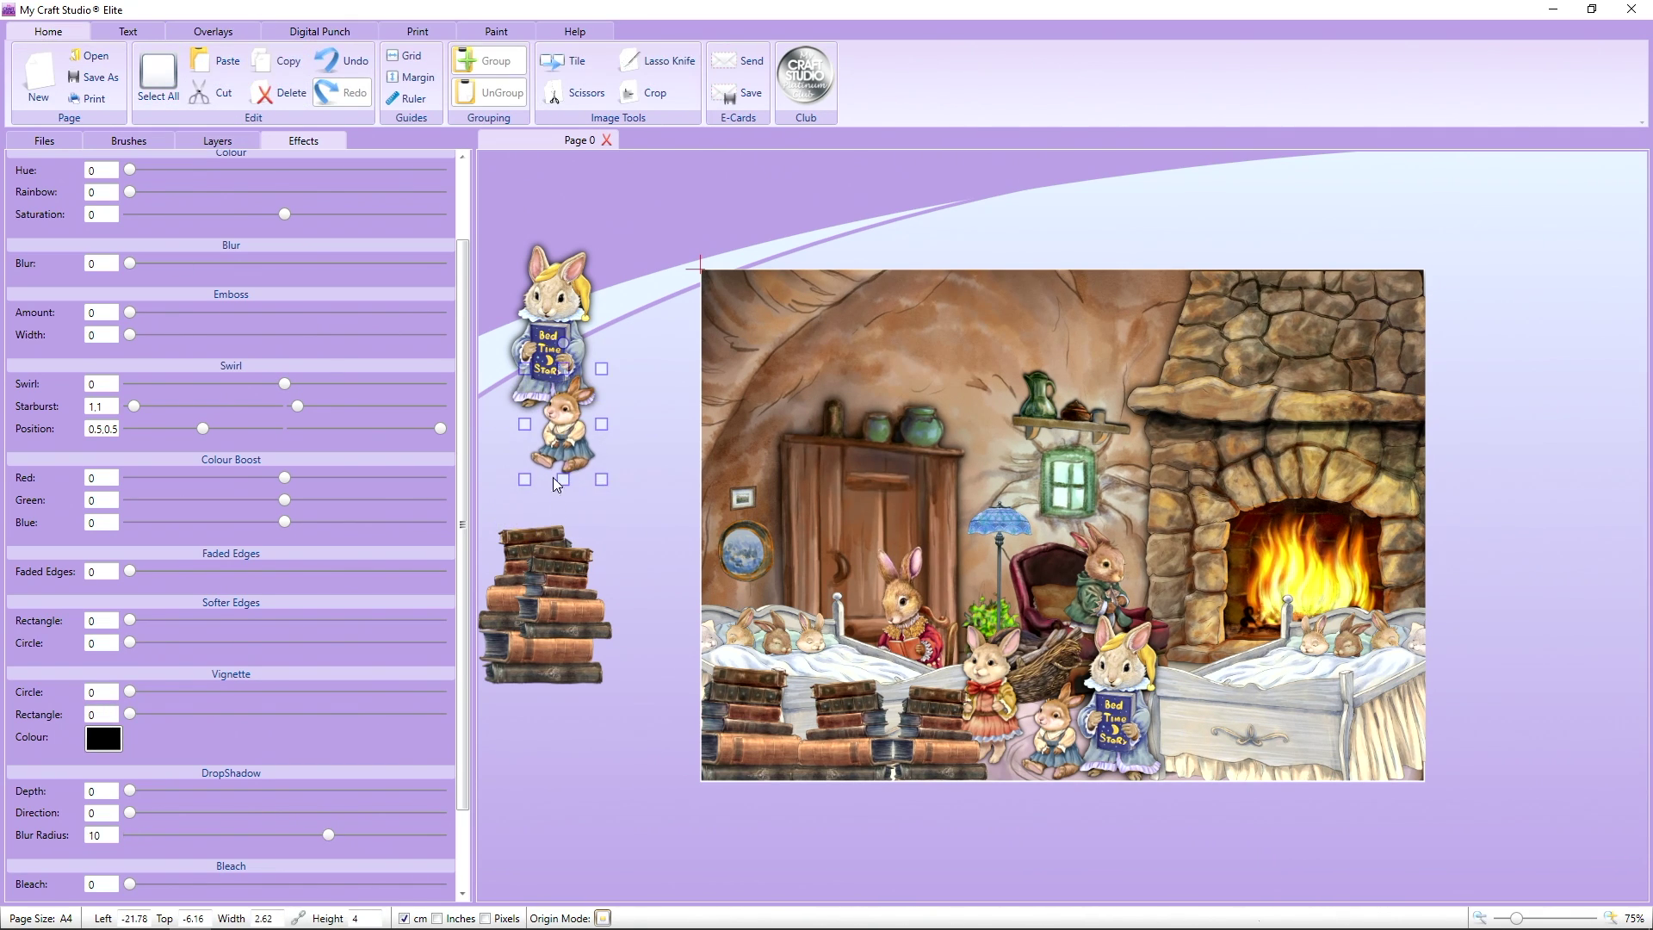
{"action": "left_click_drag", "start_coordinate": [569, 578], "coordinate": [601, 506]}
{"action": "left_click_drag", "start_coordinate": [554, 617], "coordinate": [569, 550]}
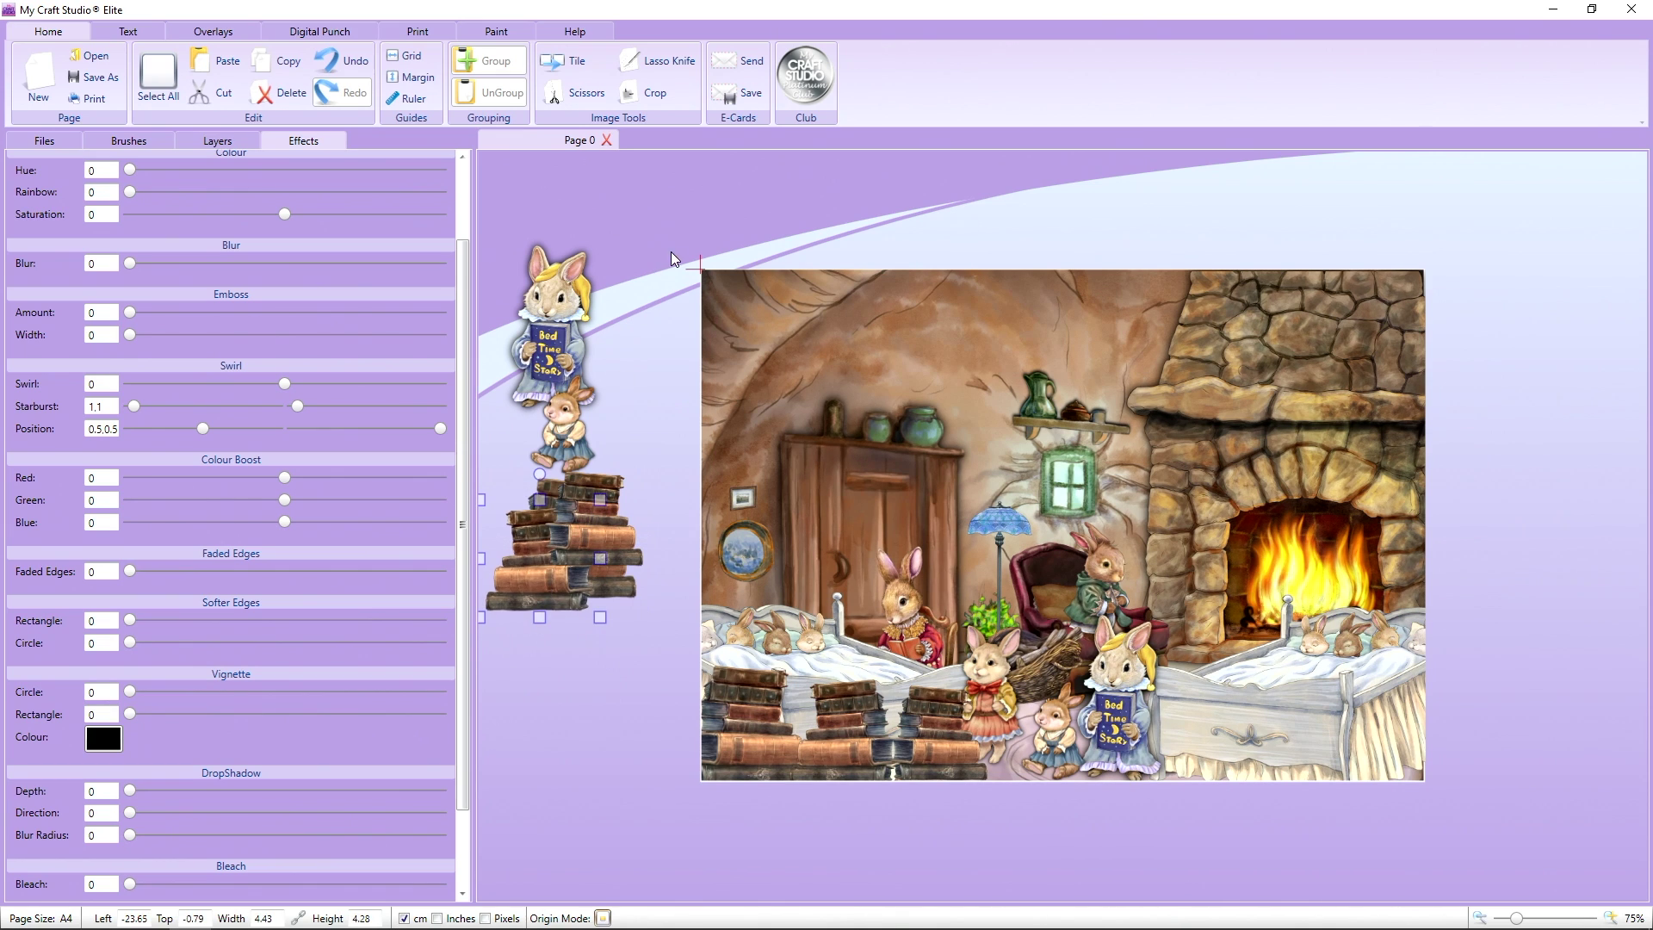
{"action": "left_click_drag", "start_coordinate": [671, 188], "coordinate": [418, 726]}
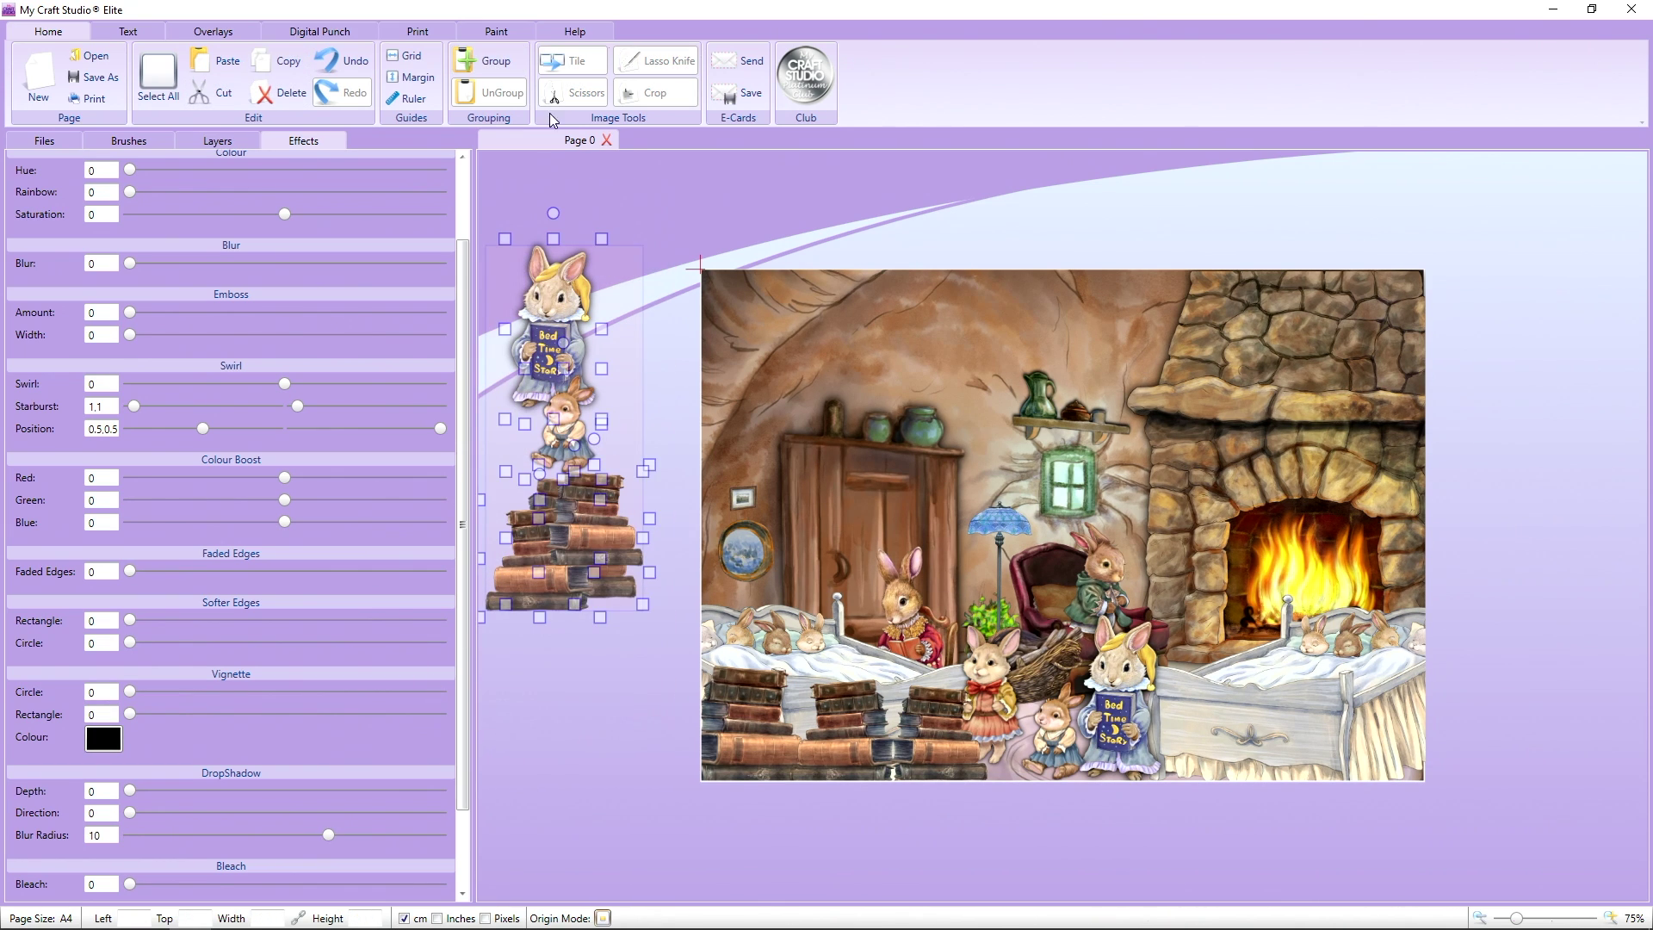
{"action": "left_click", "coordinate": [478, 72]}
- Copy the group of duplicates, create a new A4 portrait page, and paste the group onto its upper half
{"action": "right_click", "coordinate": [556, 319]}
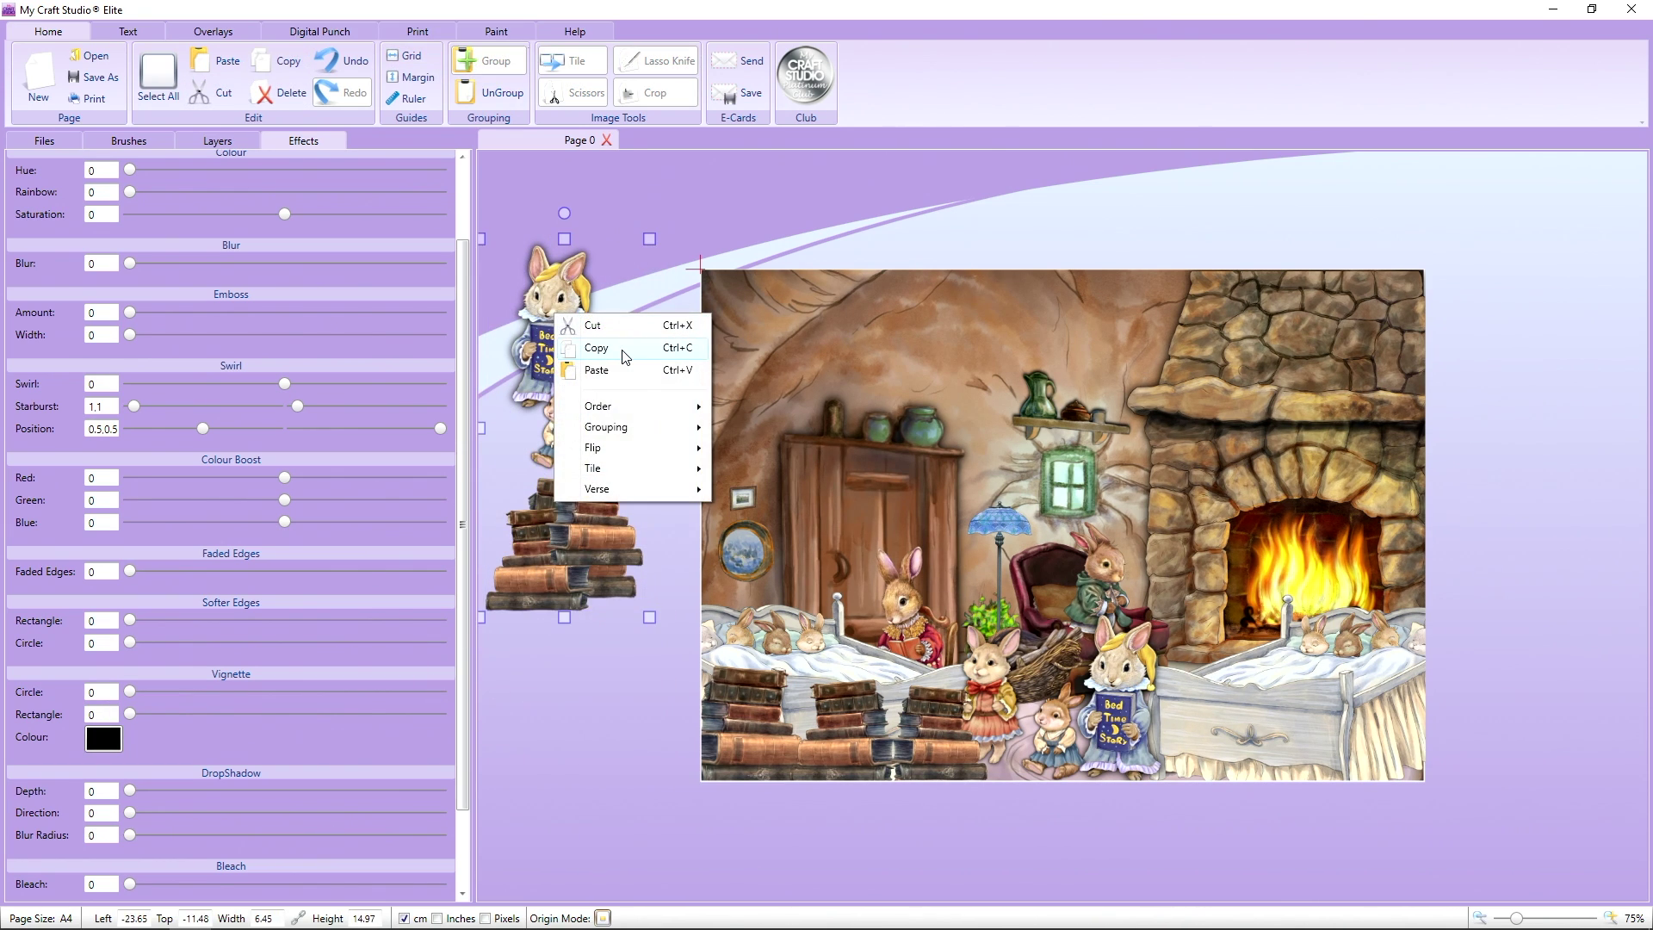
{"action": "left_click", "coordinate": [626, 354]}
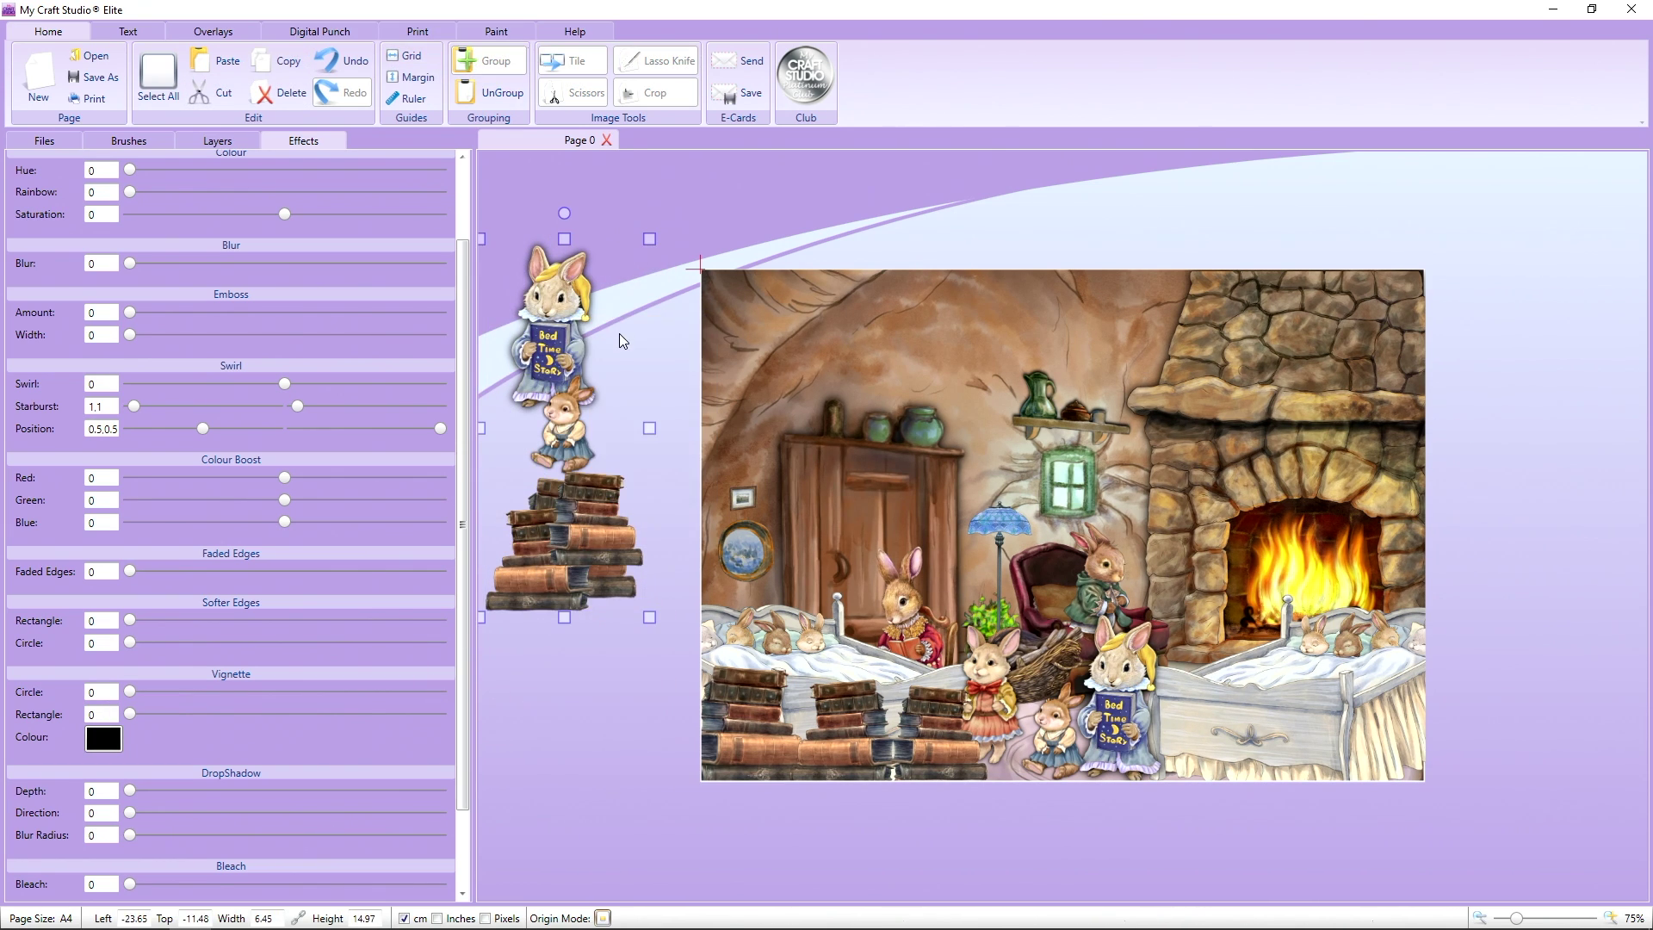
{"action": "left_click", "coordinate": [35, 89]}
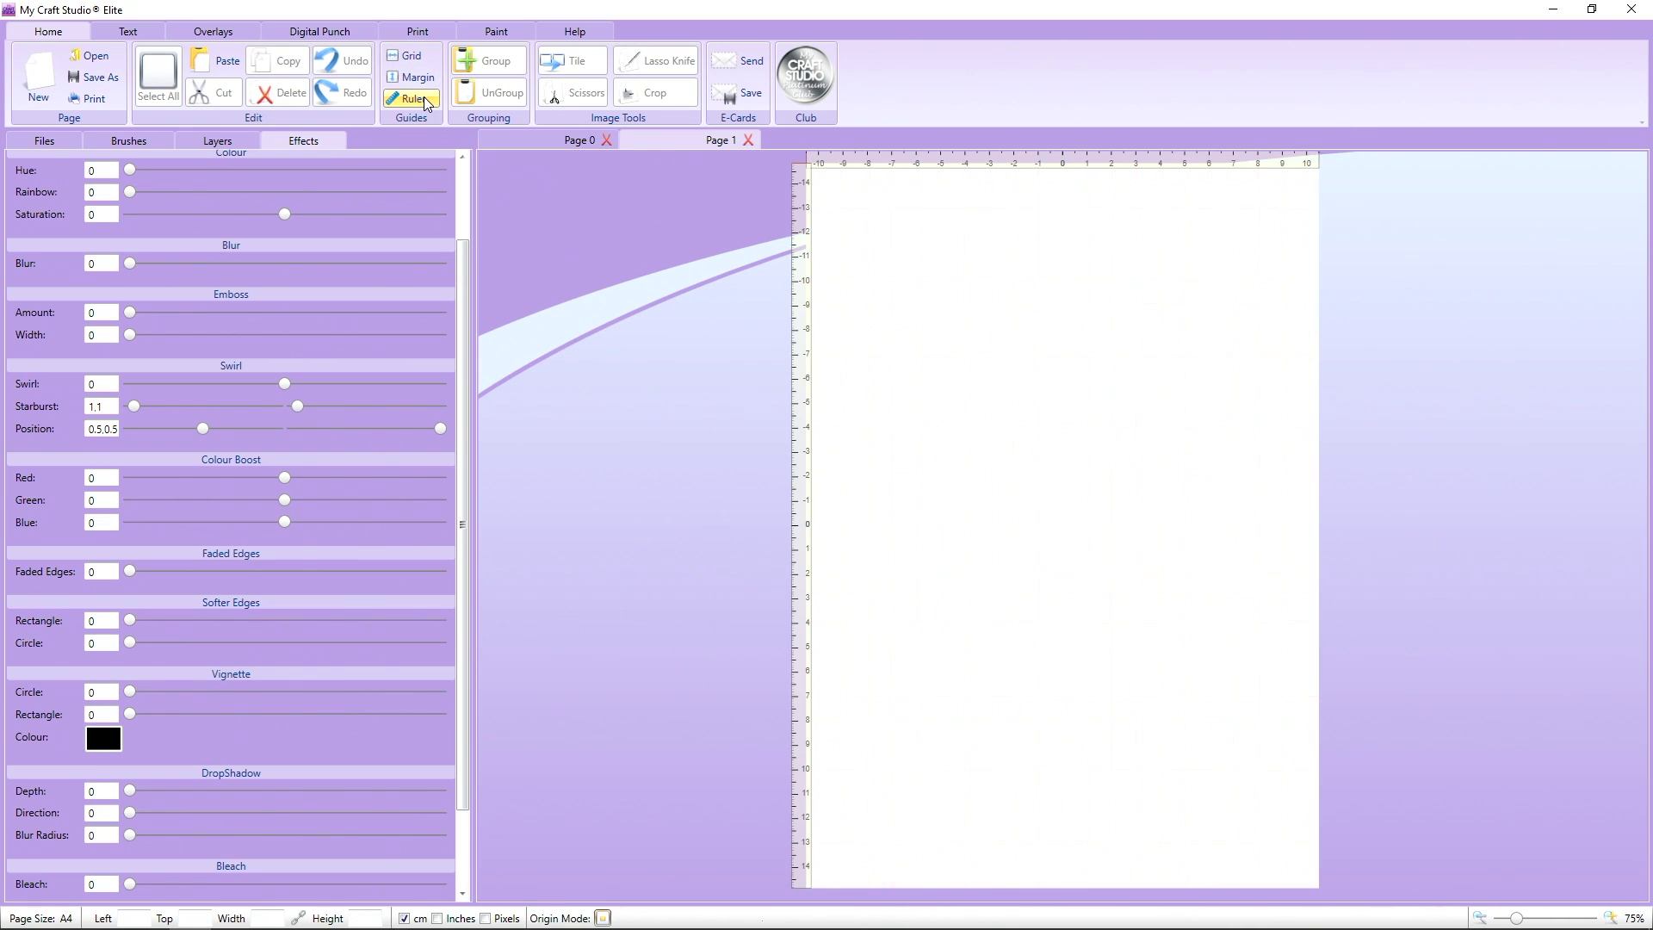
{"action": "right_click", "coordinate": [881, 248]}
{"action": "left_click", "coordinate": [966, 298]}
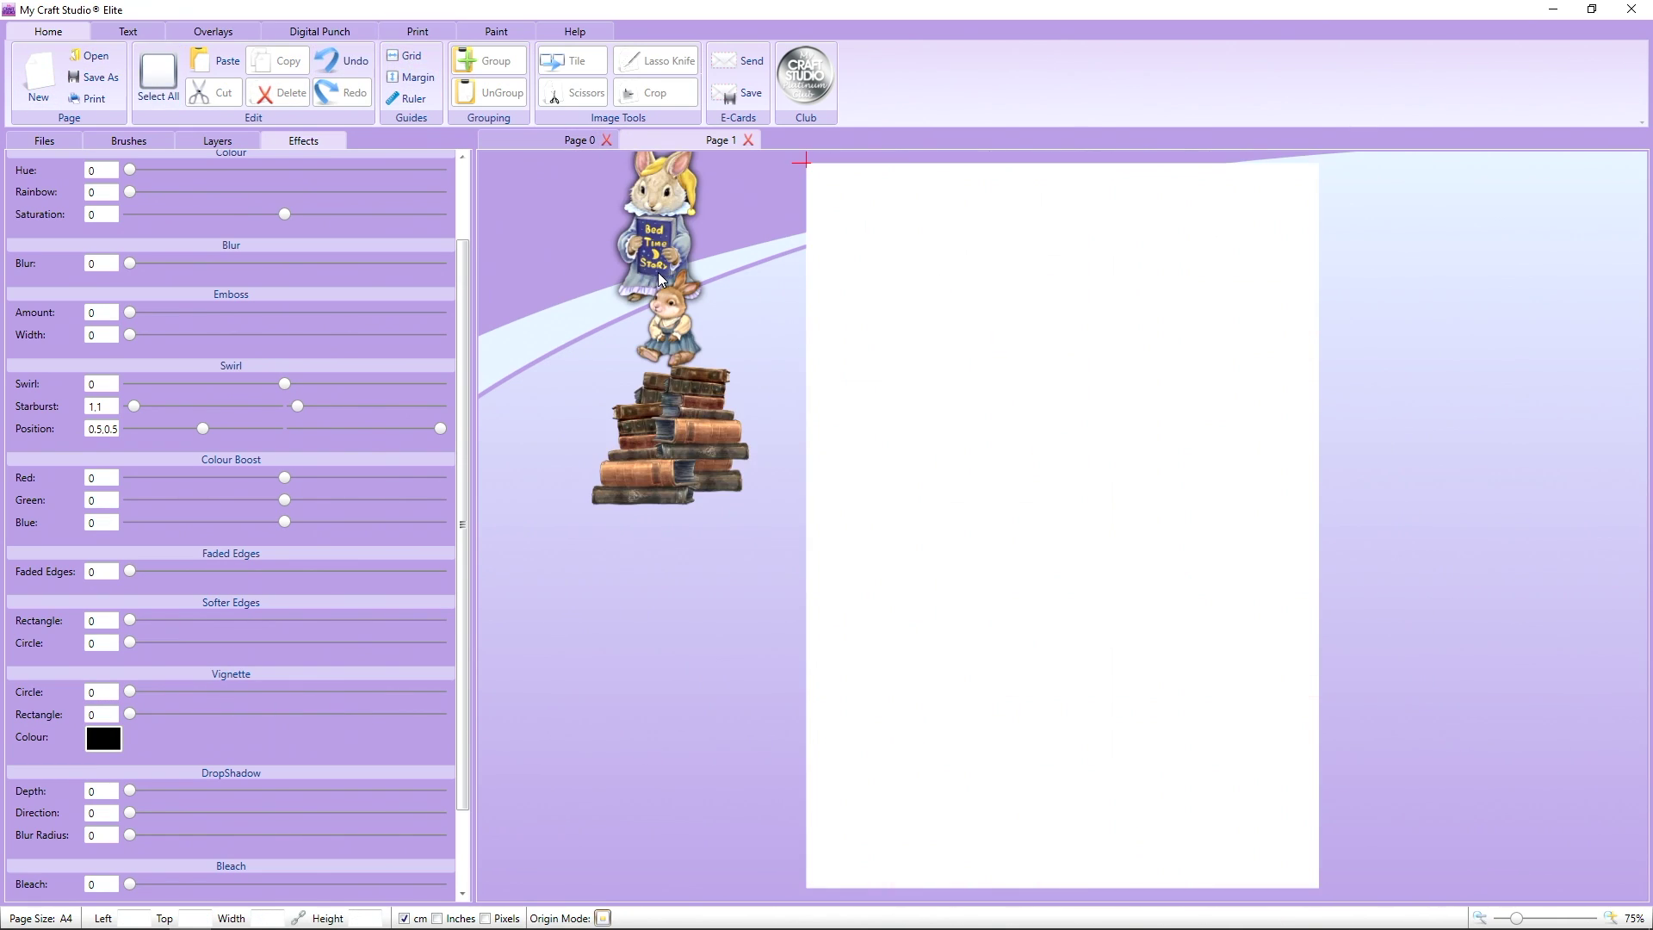
{"action": "left_click_drag", "start_coordinate": [962, 381], "coordinate": [963, 380]}
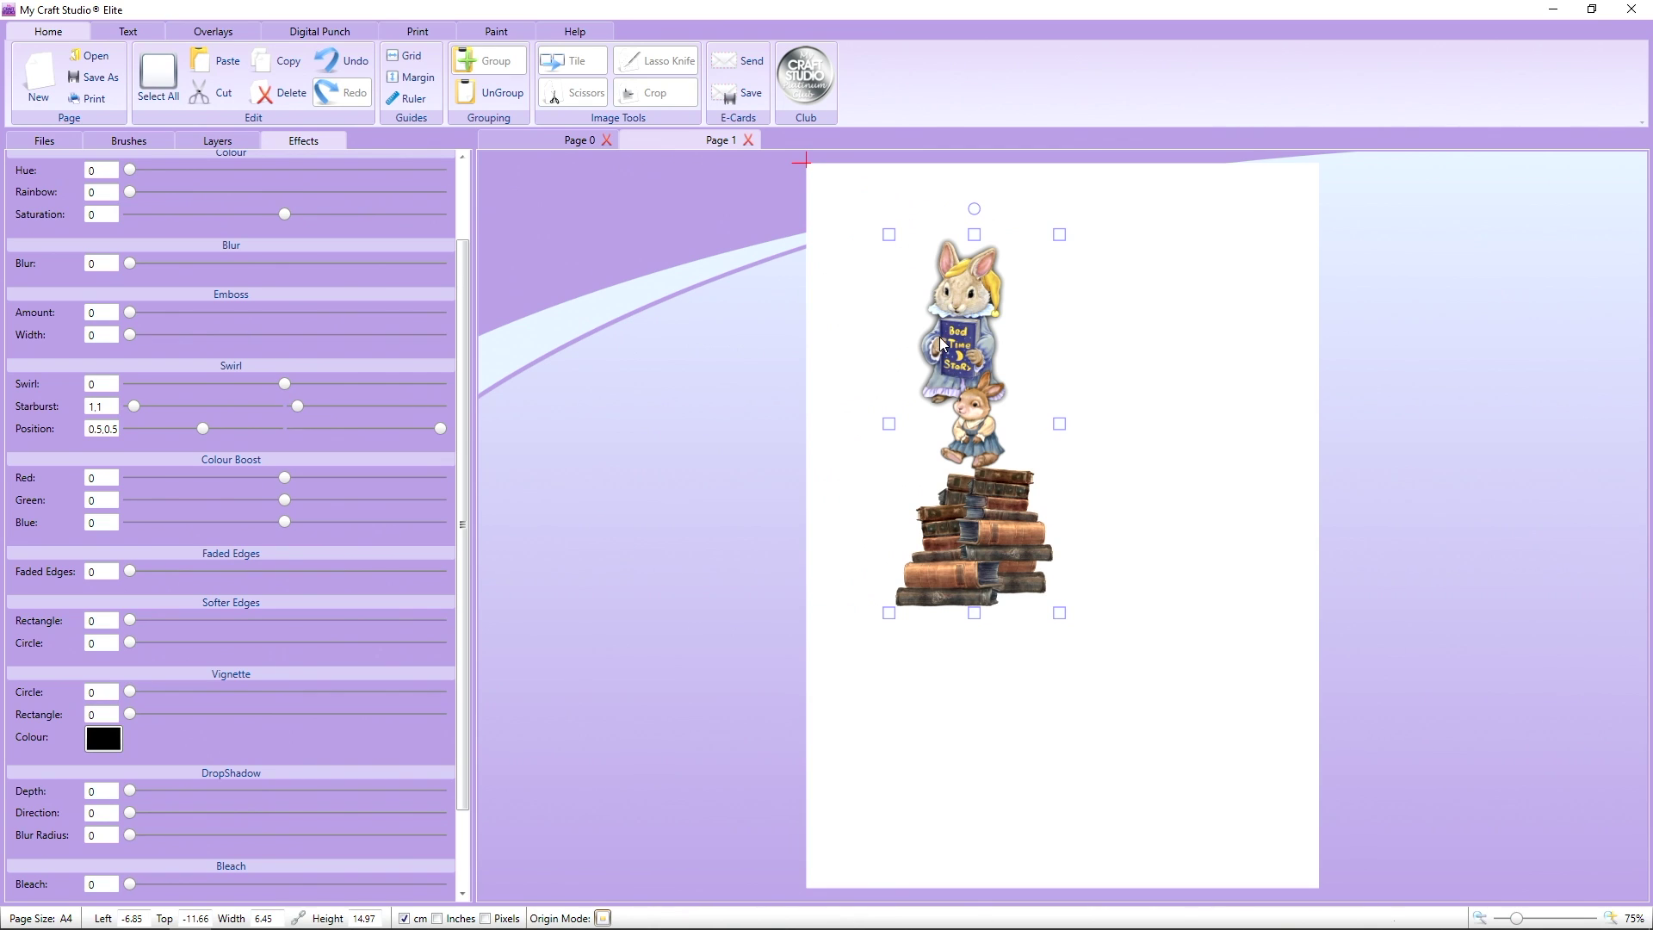
- Ungroup the duplicates and move the Hutch 01 rabbit to the page's upper-right corner with the Carrot rabbit below it
{"action": "left_click", "coordinate": [516, 94]}
{"action": "left_click", "coordinate": [1171, 493]}
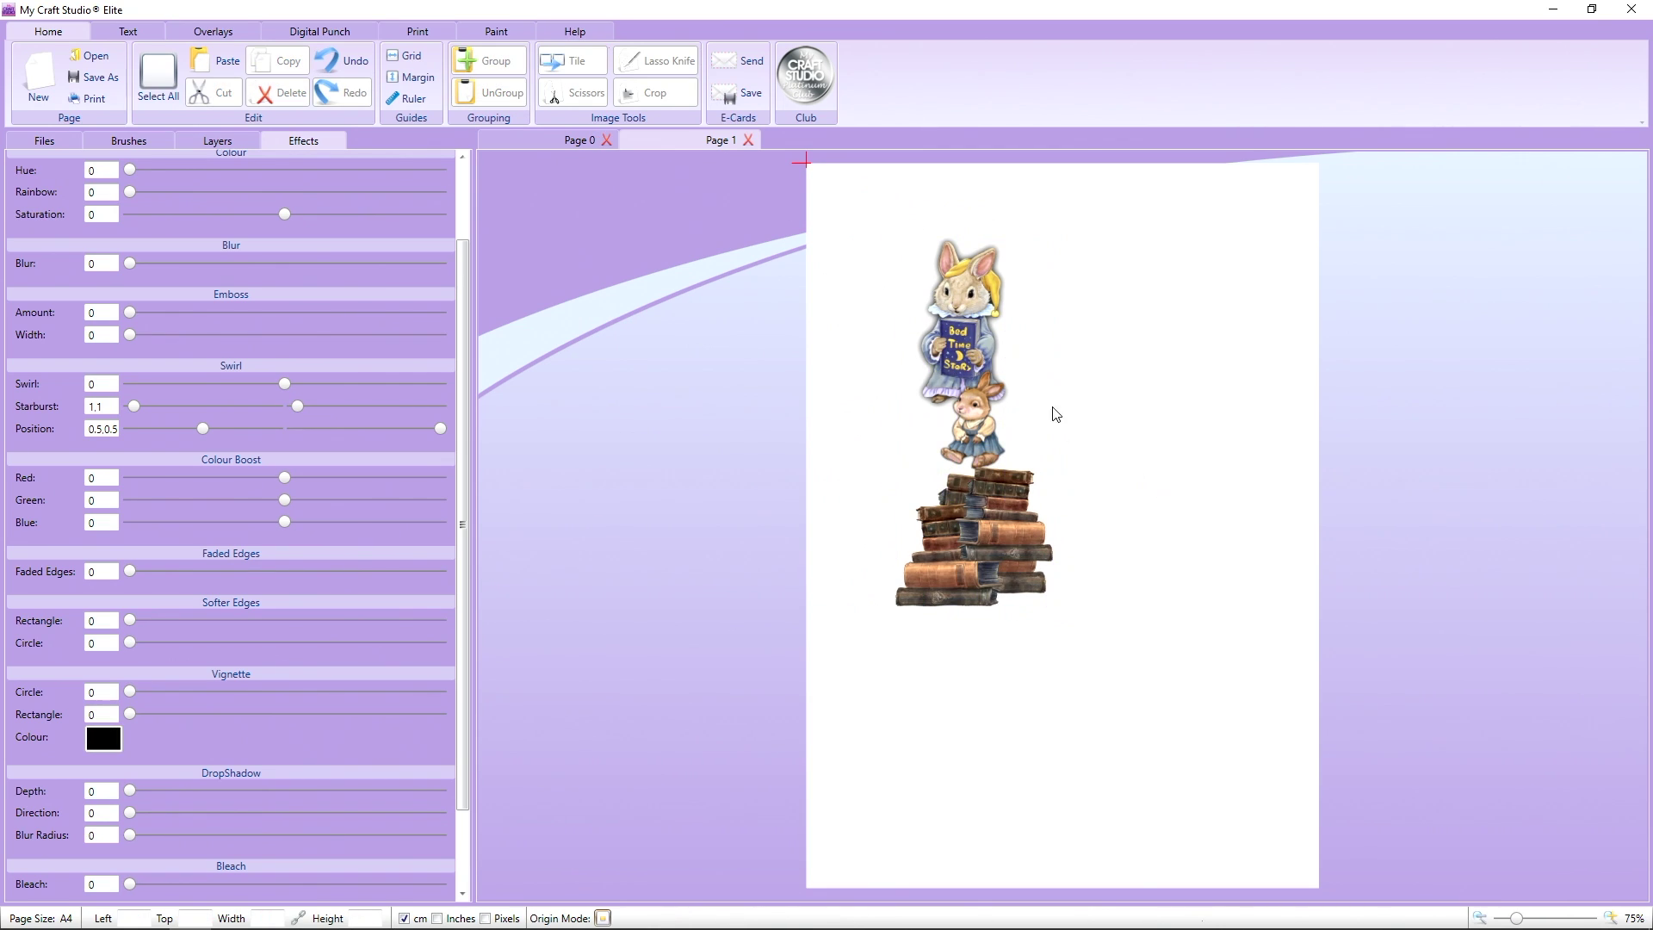
{"action": "left_click_drag", "start_coordinate": [992, 344], "coordinate": [1247, 297]}
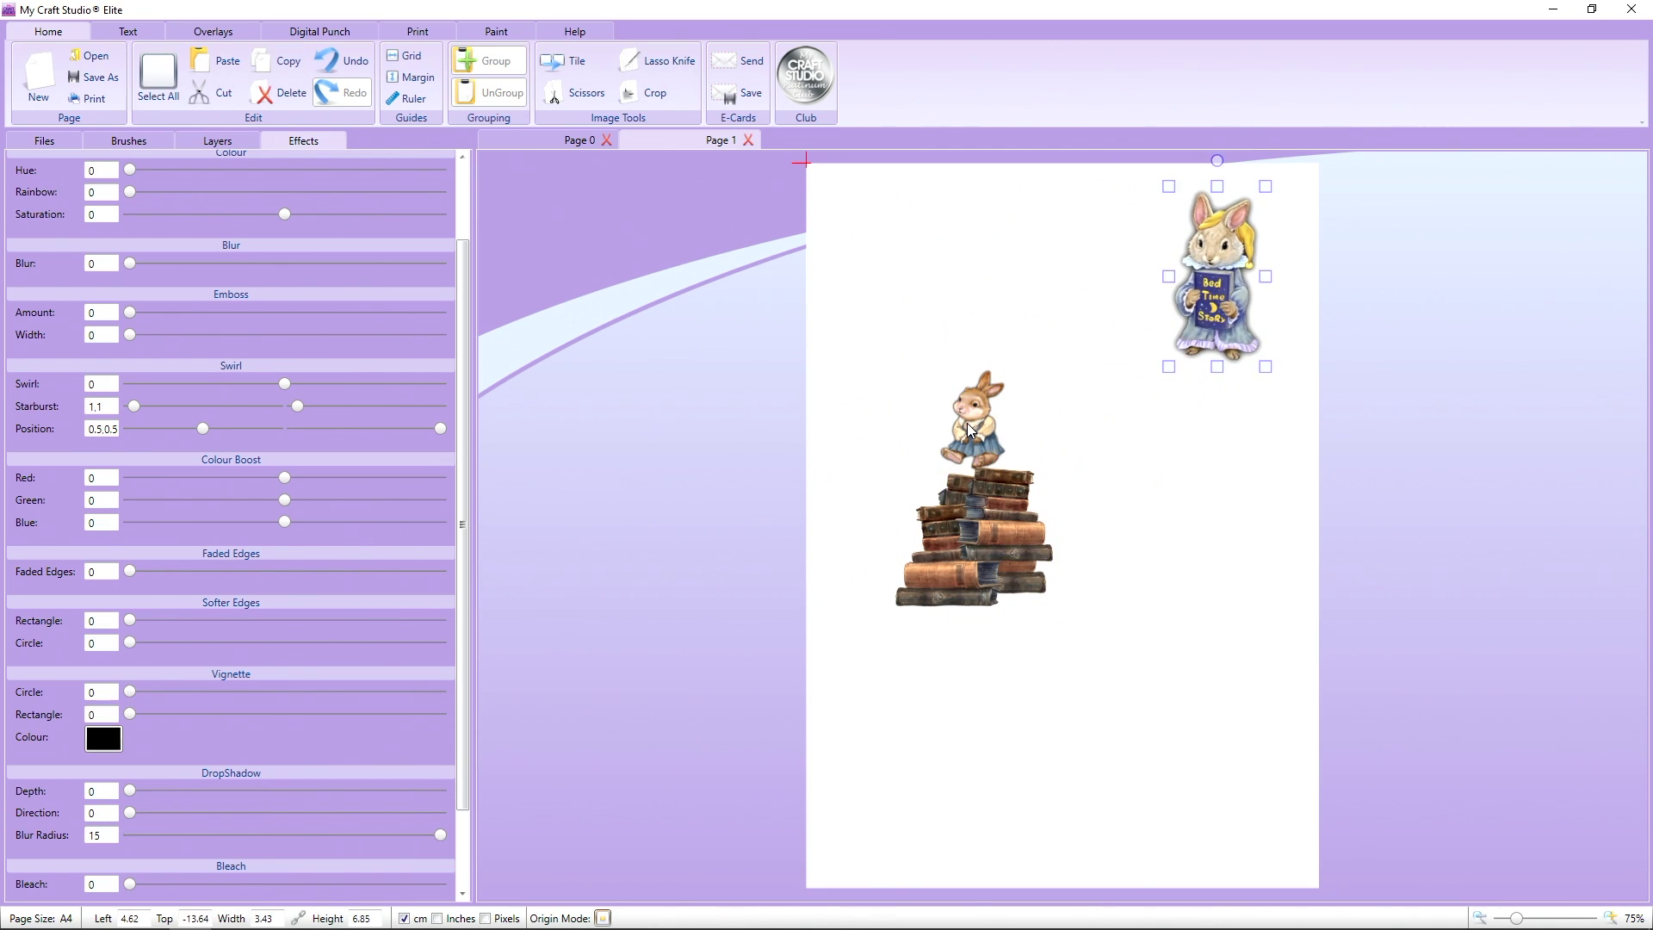
{"action": "left_click_drag", "start_coordinate": [969, 430], "coordinate": [1162, 449]}
- Separate the three book stacks and arrange them in a row across the lower half of the page
{"action": "left_click_drag", "start_coordinate": [986, 529], "coordinate": [1240, 621]}
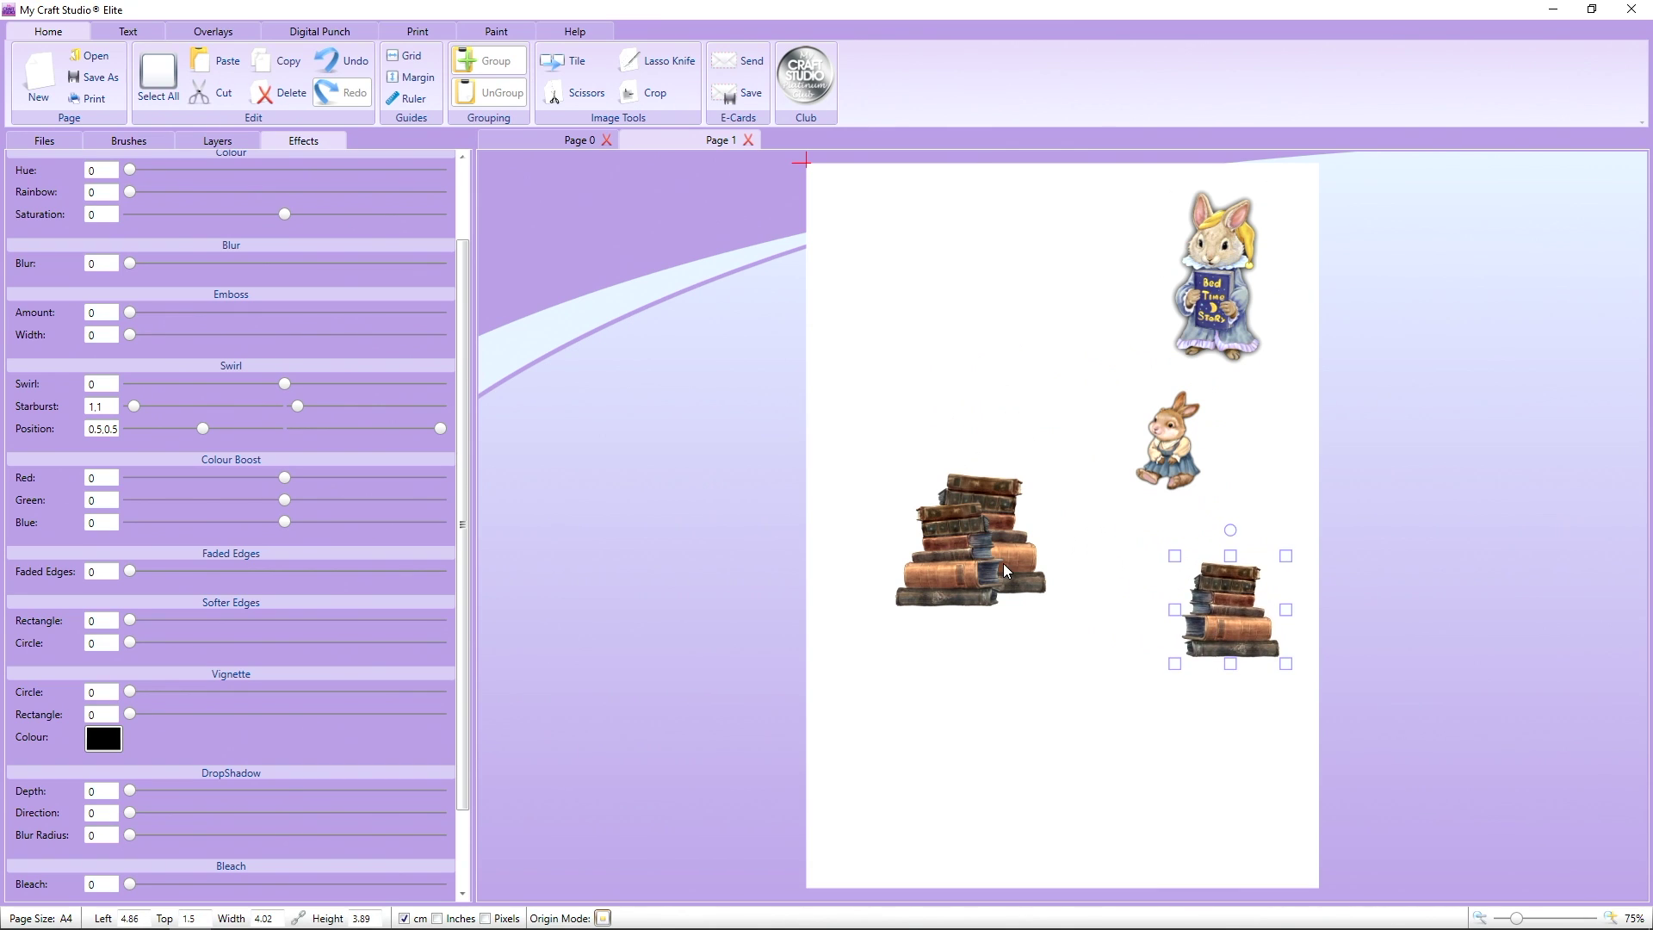
{"action": "left_click_drag", "start_coordinate": [1005, 570], "coordinate": [1145, 633]}
{"action": "left_click_drag", "start_coordinate": [973, 508], "coordinate": [914, 656]}
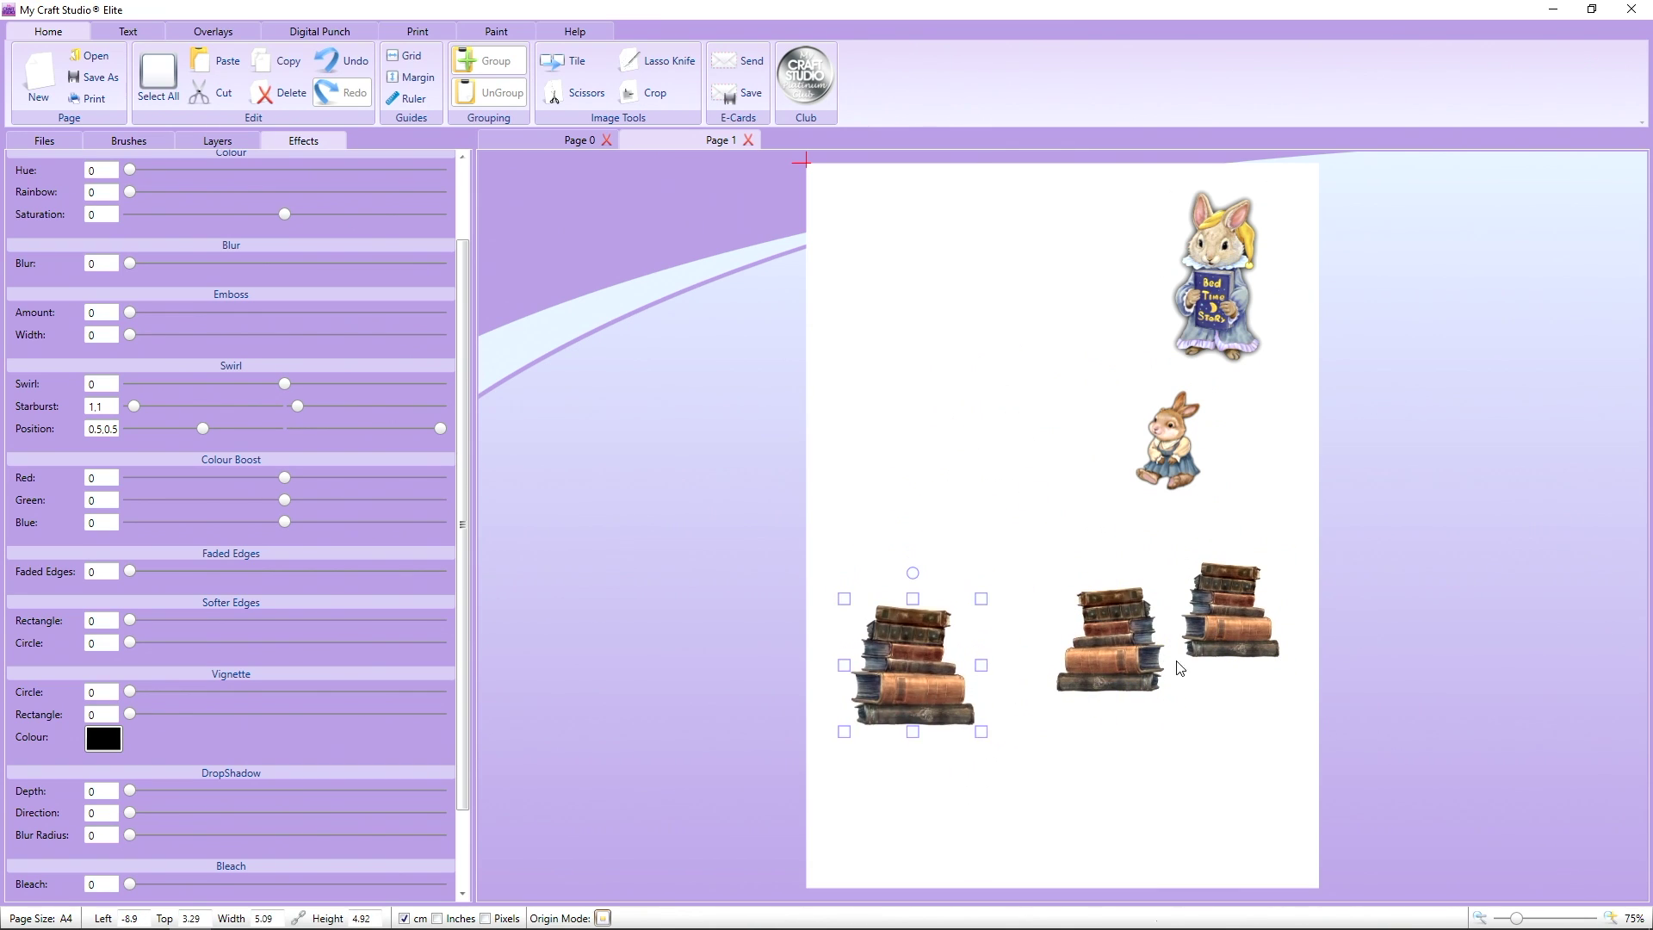
{"action": "left_click_drag", "start_coordinate": [1154, 654], "coordinate": [1125, 676]}
{"action": "left_click_drag", "start_coordinate": [1222, 645], "coordinate": [1210, 684]}
- Duplicate the Hutch 01 rabbit twice and line the copies up beside the original in a row along the page's upper edge
{"action": "left_click", "coordinate": [1240, 328]}
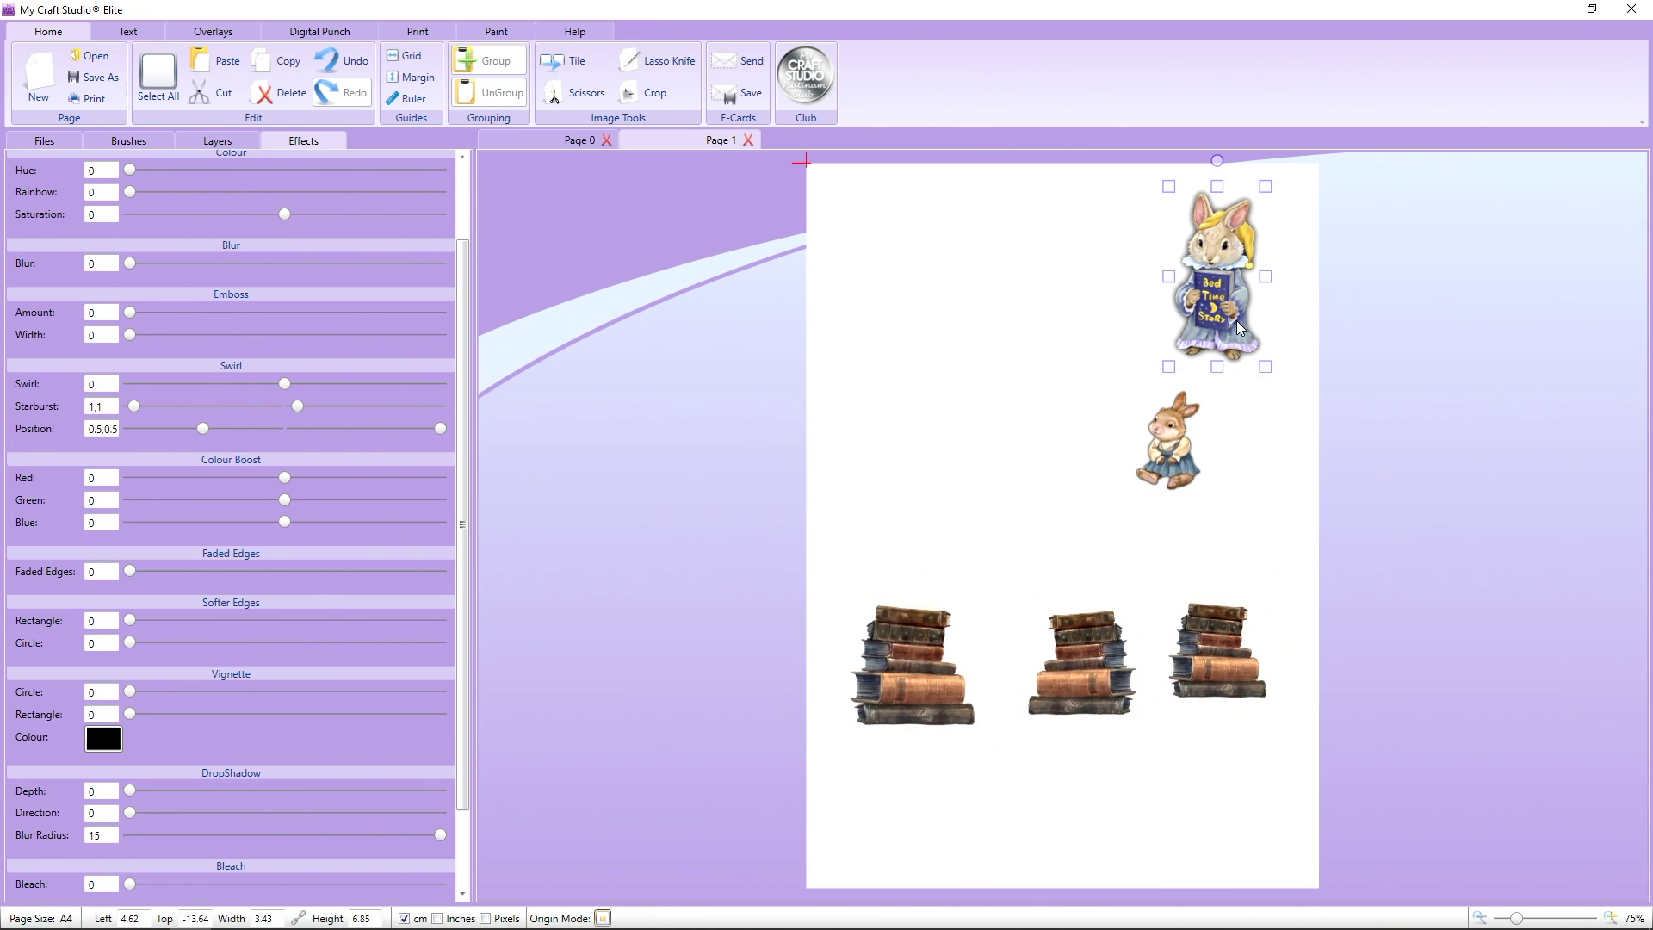
{"action": "right_click", "coordinate": [1240, 327]}
{"action": "right_click", "coordinate": [1245, 298]}
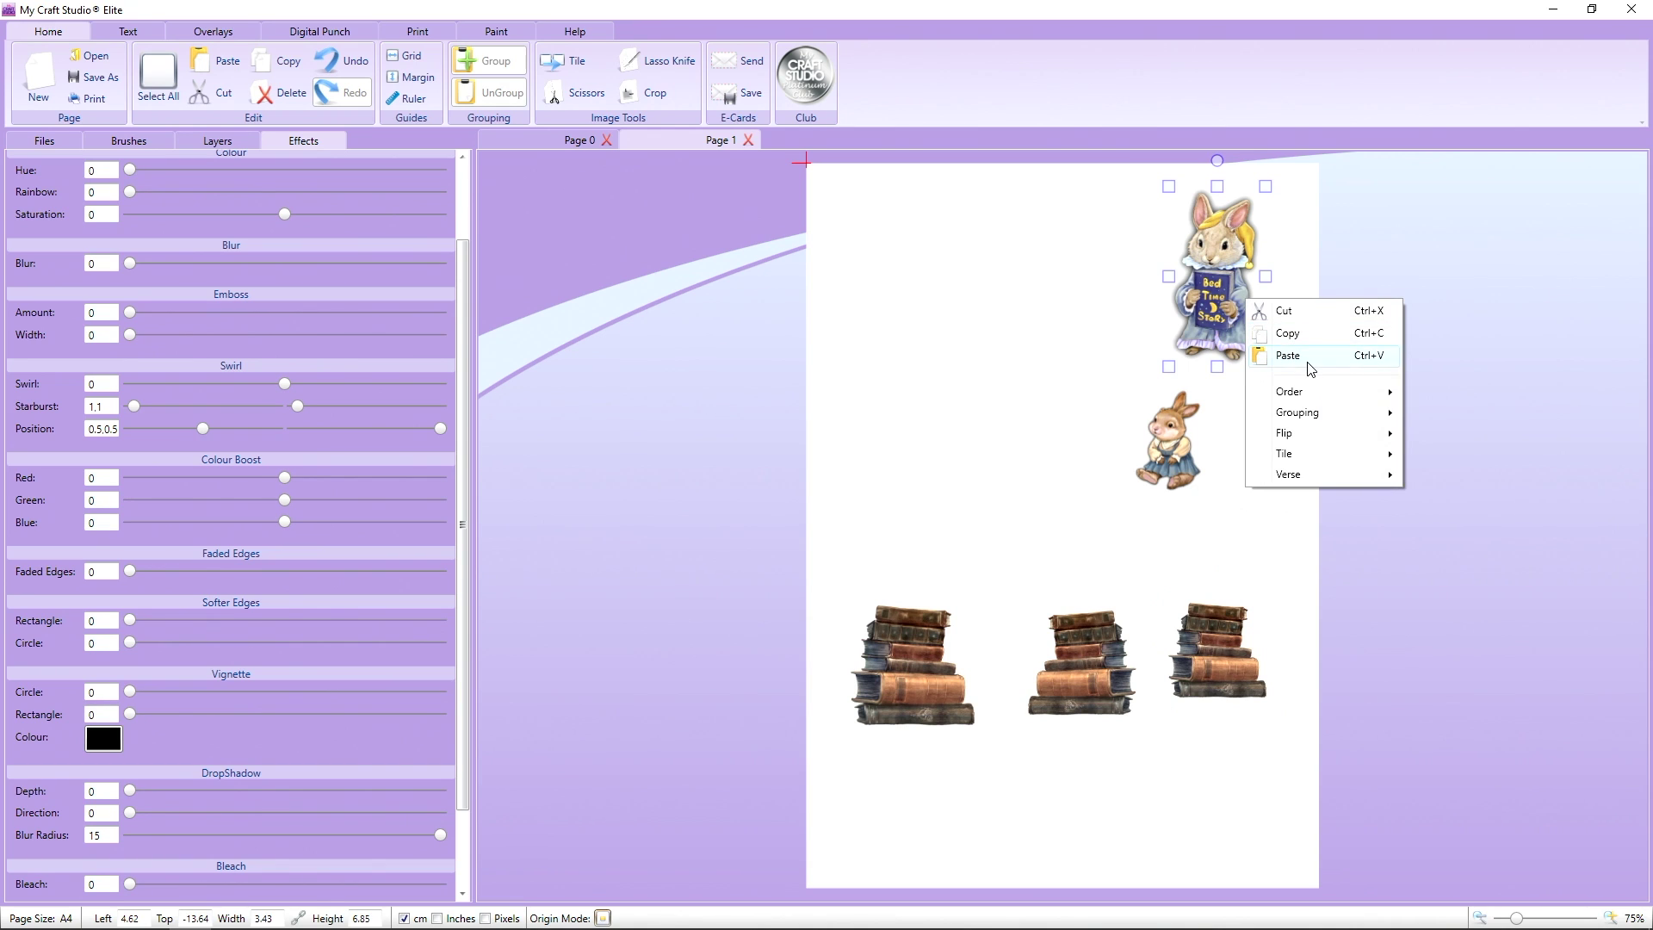
{"action": "left_click", "coordinate": [1289, 355]}
{"action": "left_click_drag", "start_coordinate": [1251, 301], "coordinate": [1139, 301]}
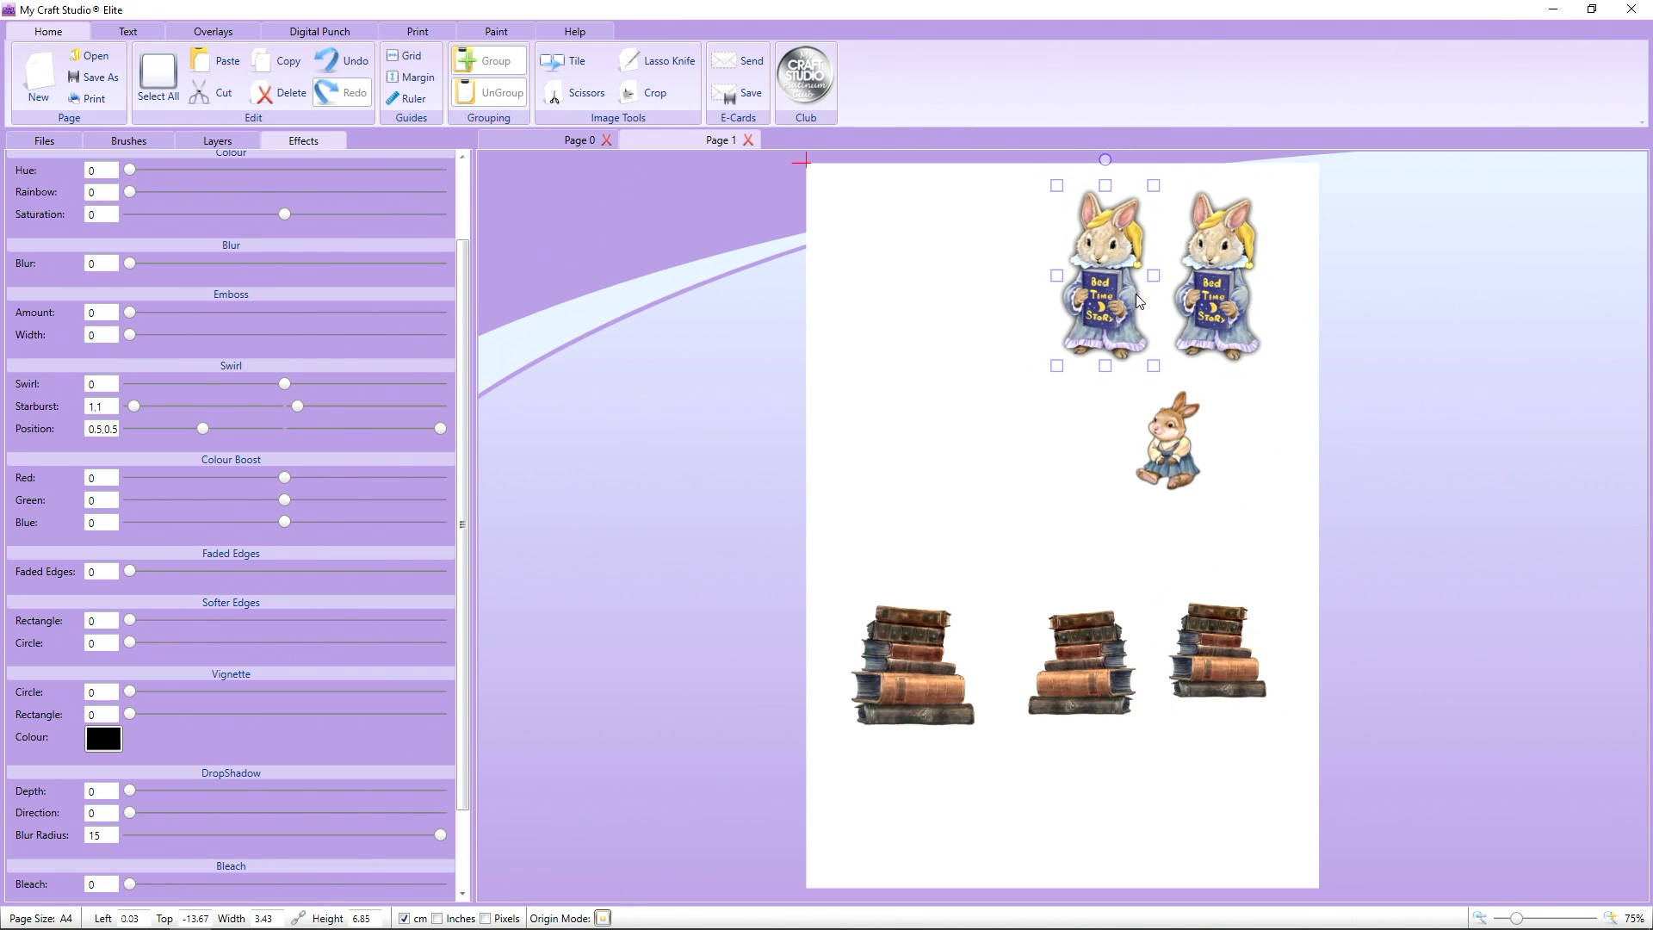
{"action": "right_click", "coordinate": [1238, 273]}
{"action": "left_click", "coordinate": [1283, 334]}
{"action": "left_click_drag", "start_coordinate": [1251, 310], "coordinate": [959, 312]}
{"action": "scroll", "coordinate": [193, 793], "scroll_direction": "down", "scroll_amount": 2}
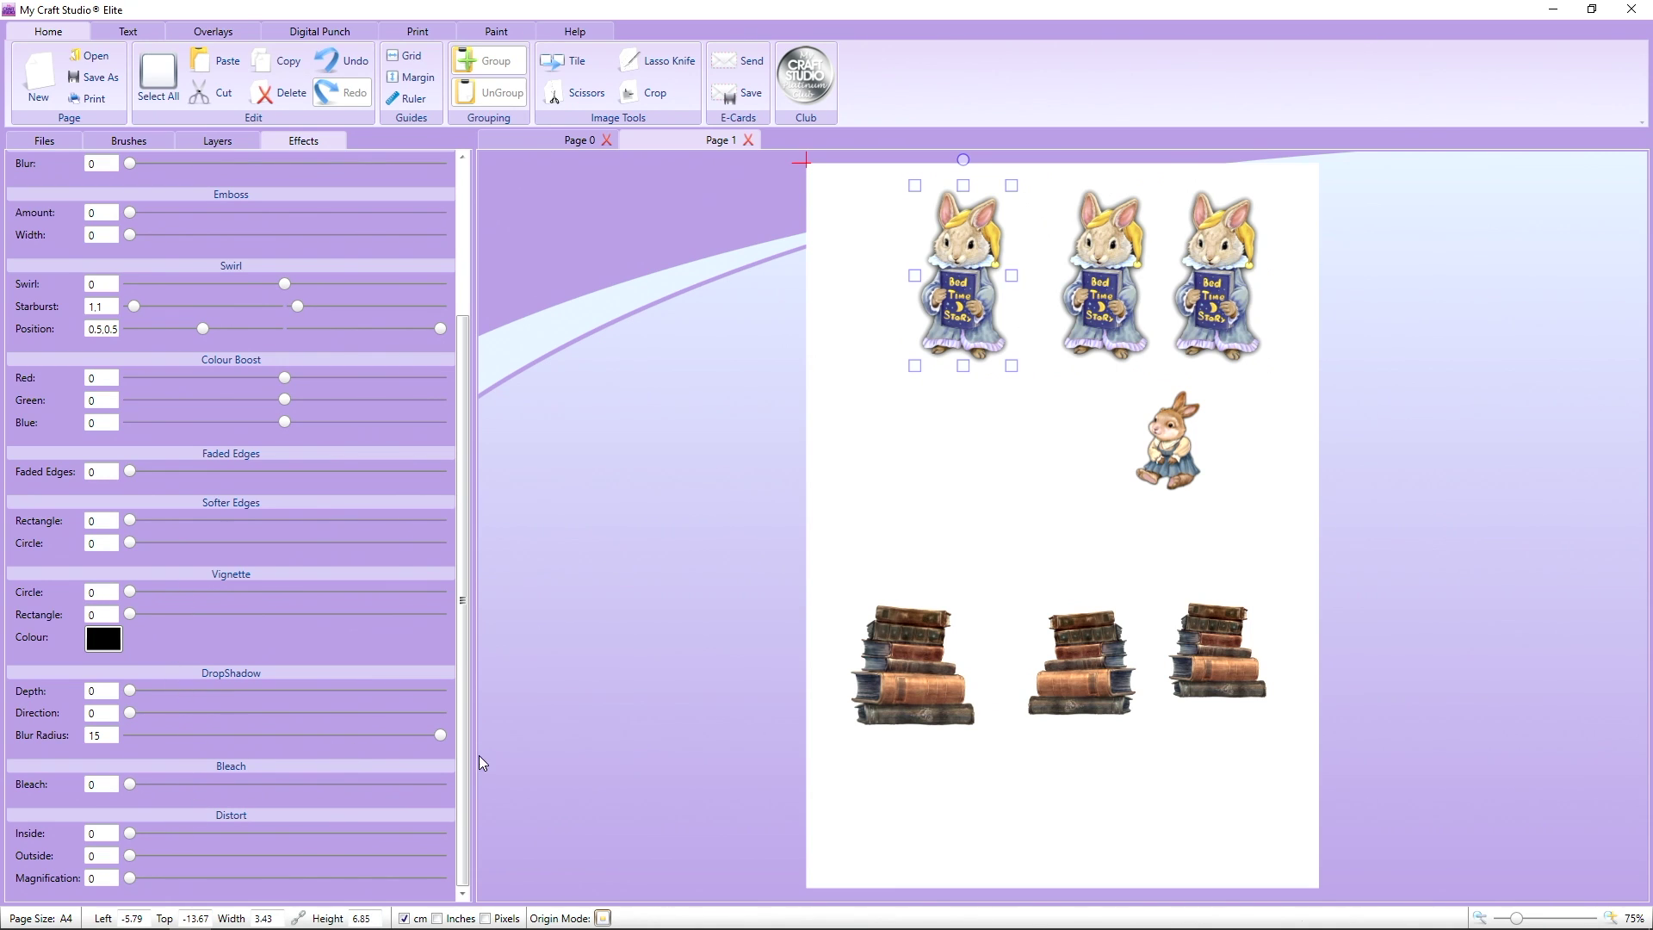
- Set the drop shadow blur radius to 0 on all three Hutch 01 rabbits and move the leftmost one closer to its neighbour
{"action": "left_click_drag", "start_coordinate": [440, 735], "coordinate": [1, 671]}
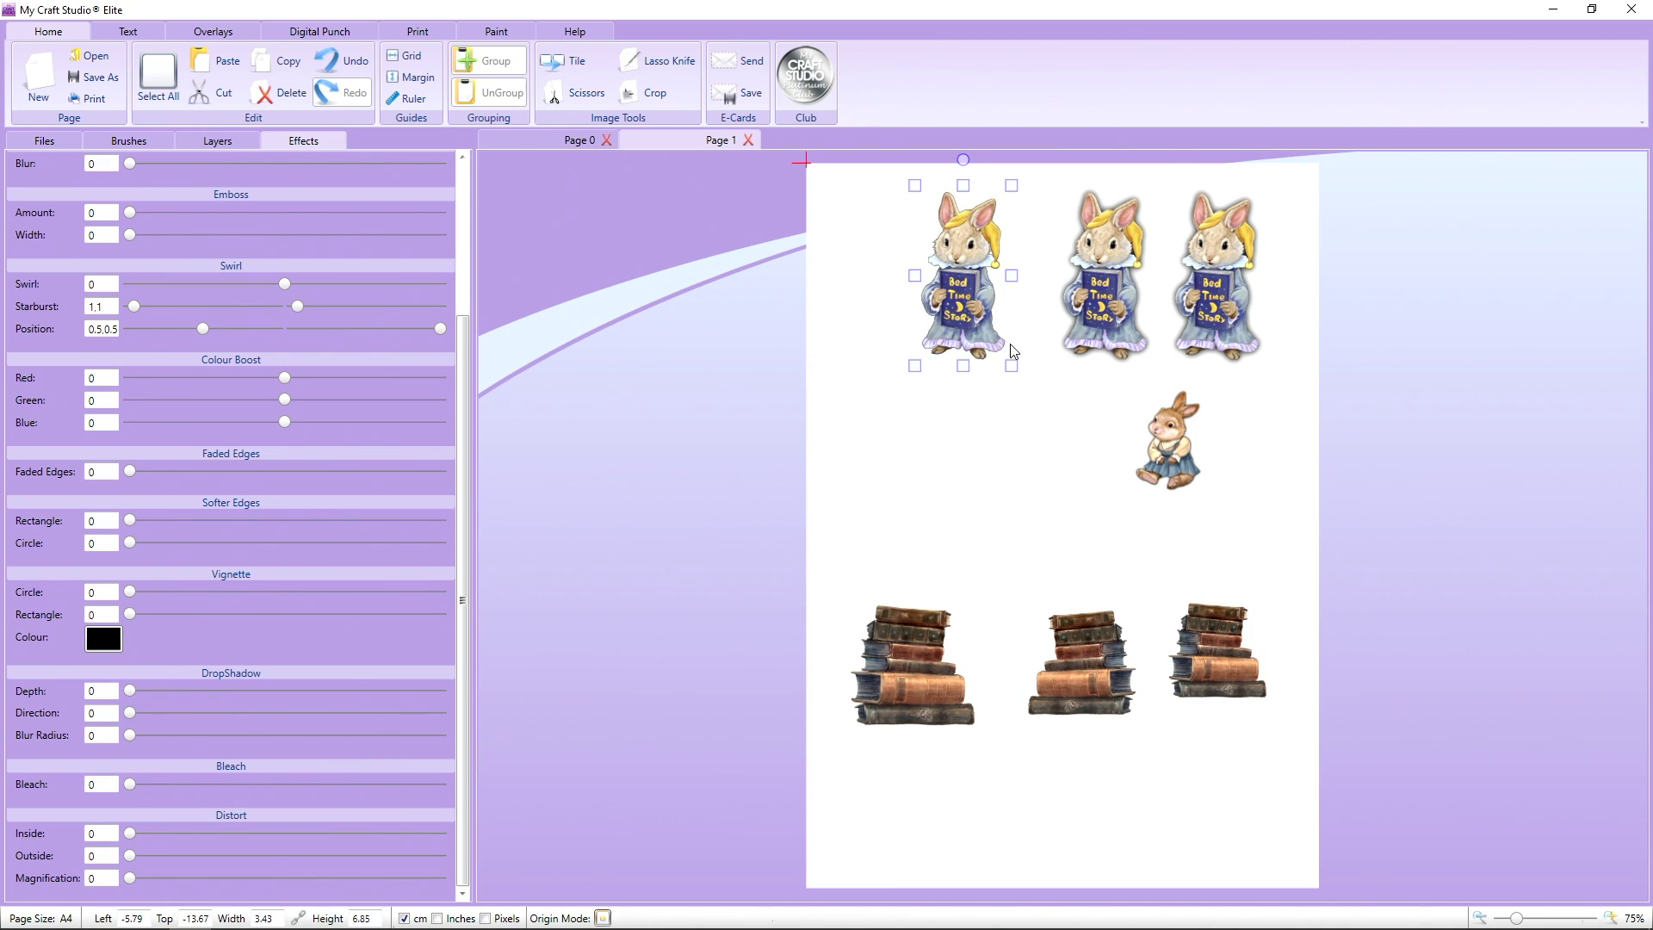
{"action": "left_click", "coordinate": [1078, 319]}
{"action": "left_click_drag", "start_coordinate": [443, 736], "coordinate": [35, 701]}
{"action": "left_click", "coordinate": [1203, 303]}
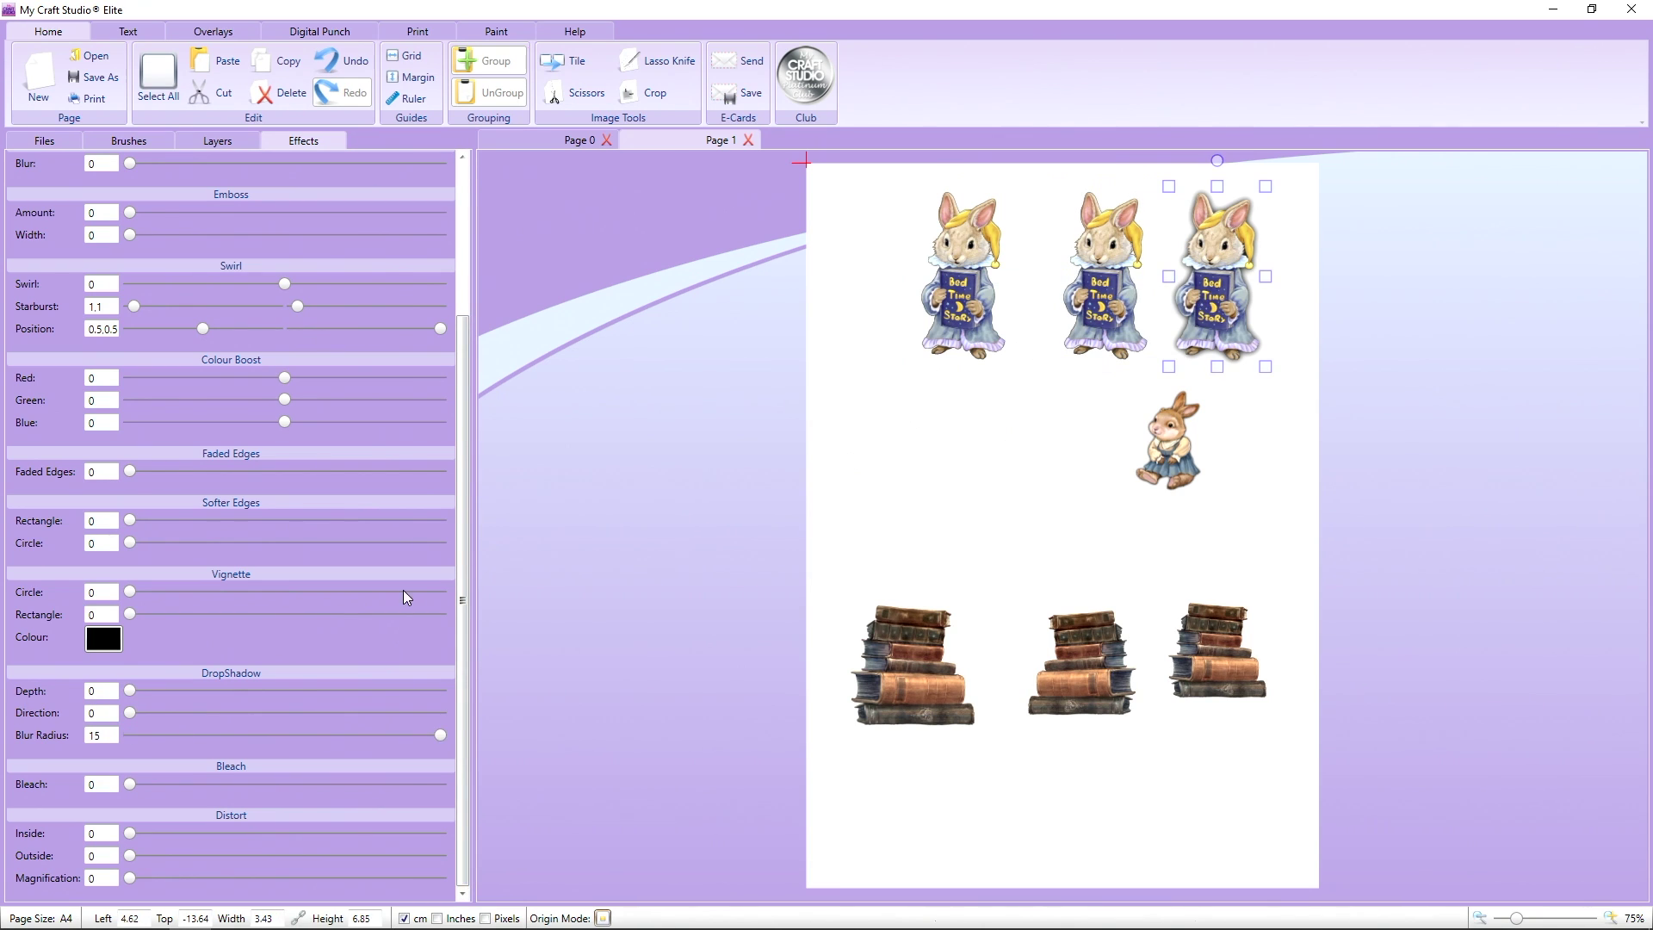
{"action": "left_click_drag", "start_coordinate": [440, 735], "coordinate": [4, 683]}
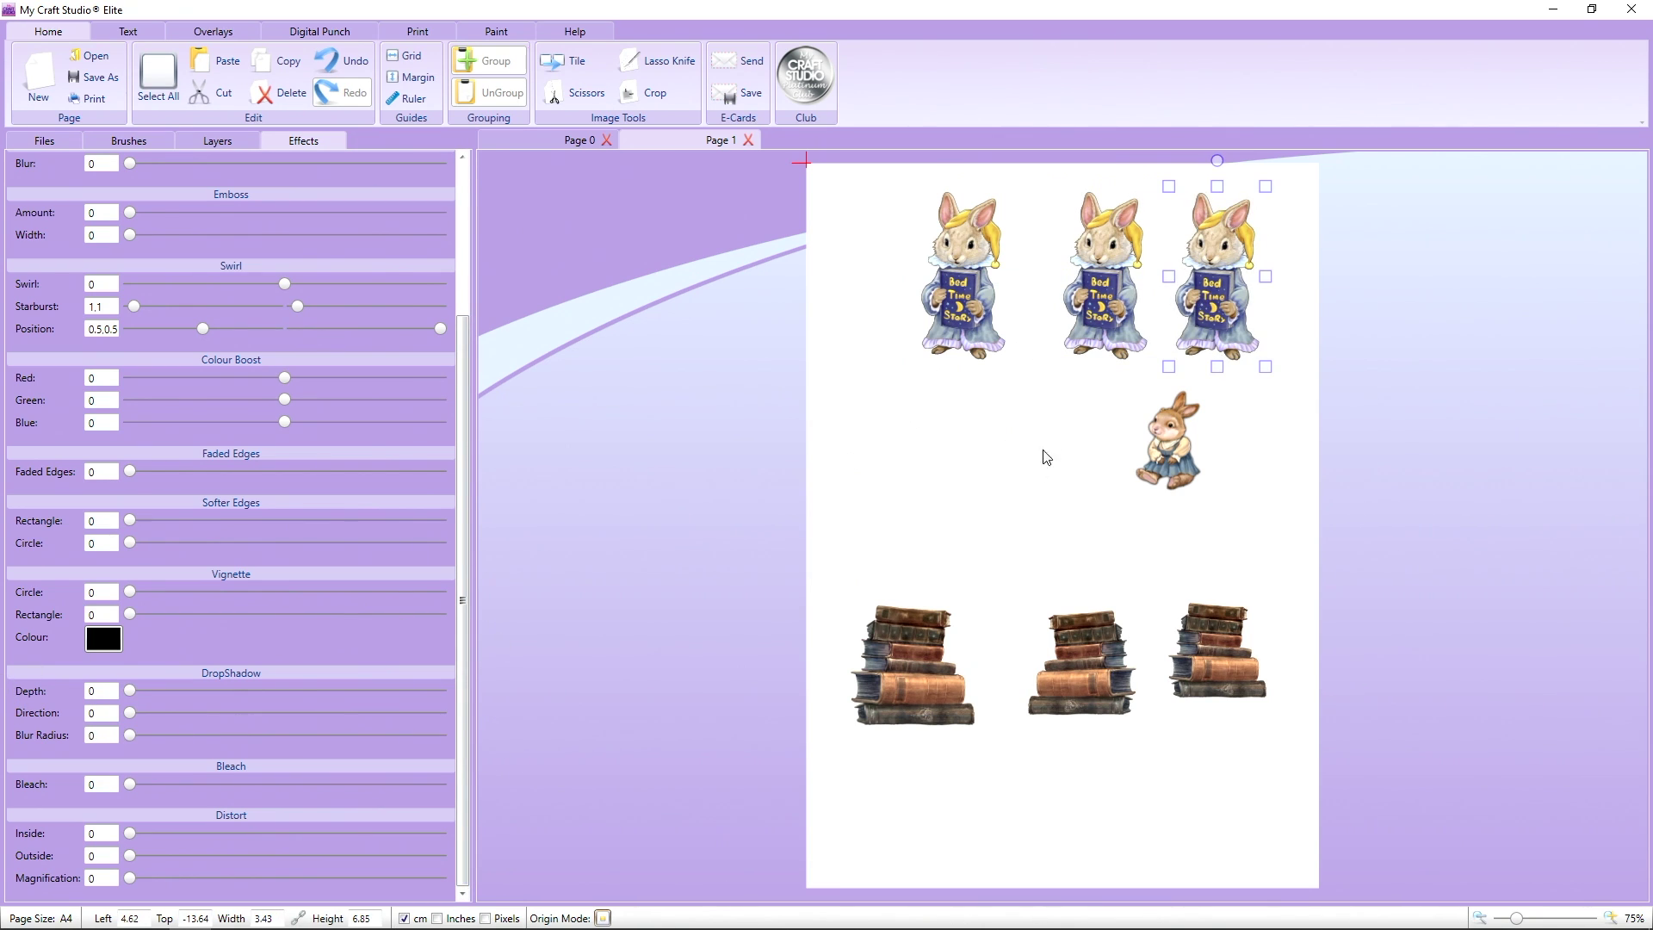
{"action": "left_click_drag", "start_coordinate": [967, 321], "coordinate": [996, 321]}
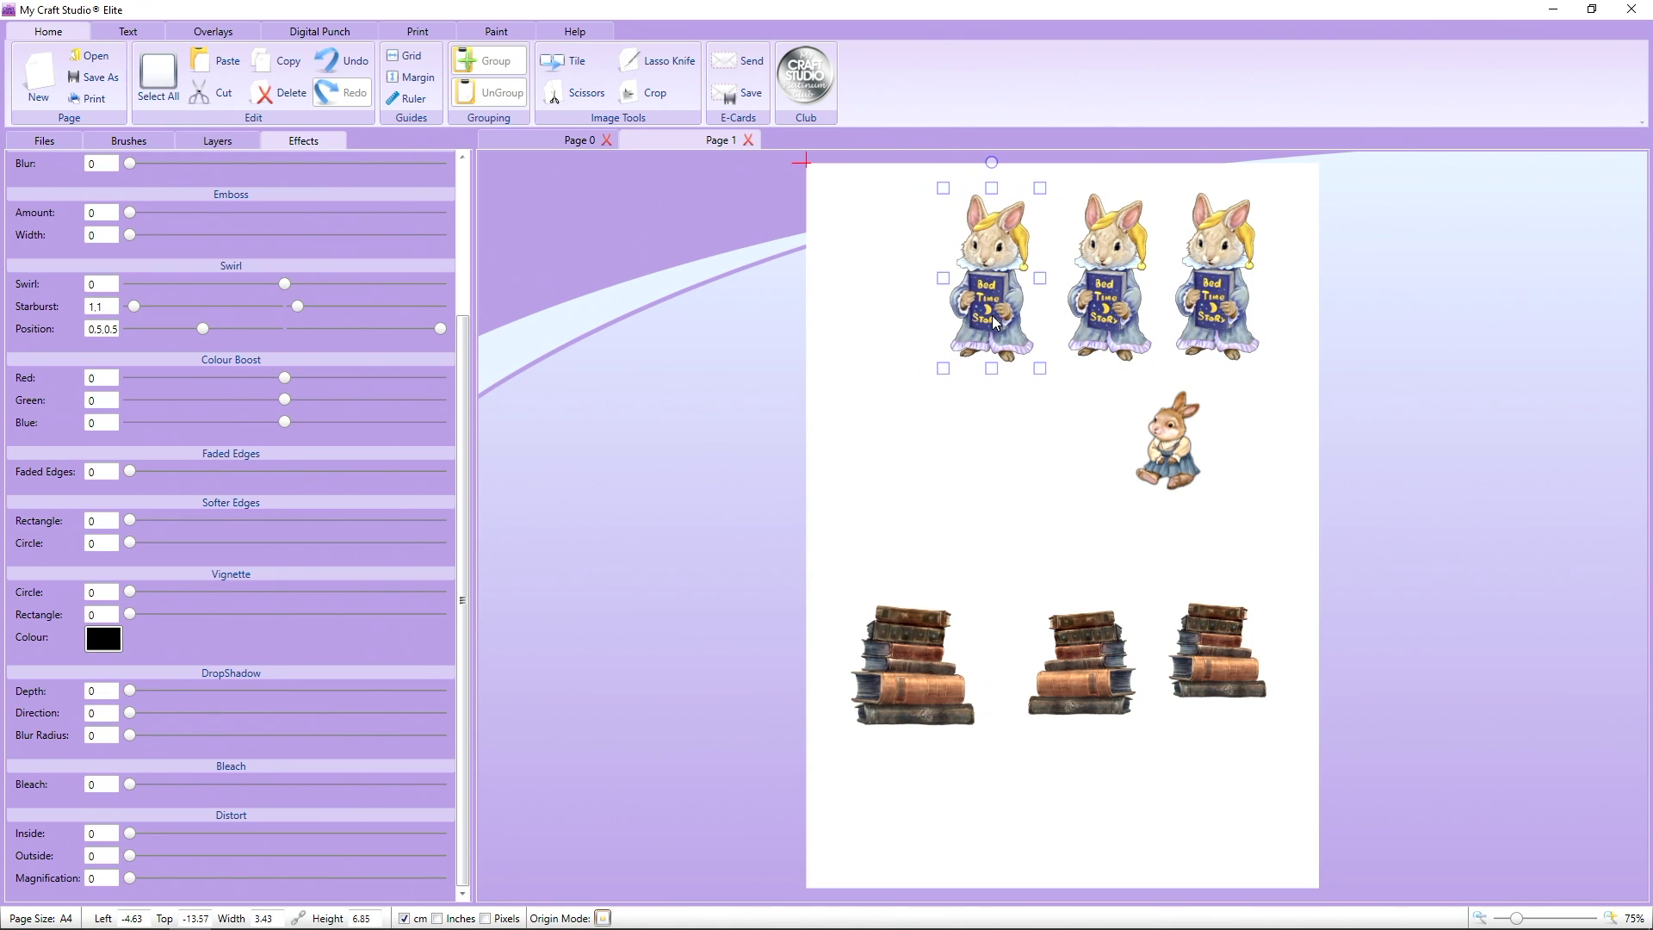
- Set the Carrot rabbit's drop shadow blur radius to 0 and duplicate it twice, lining the copies up in a row beside it
{"action": "left_click", "coordinate": [1151, 462]}
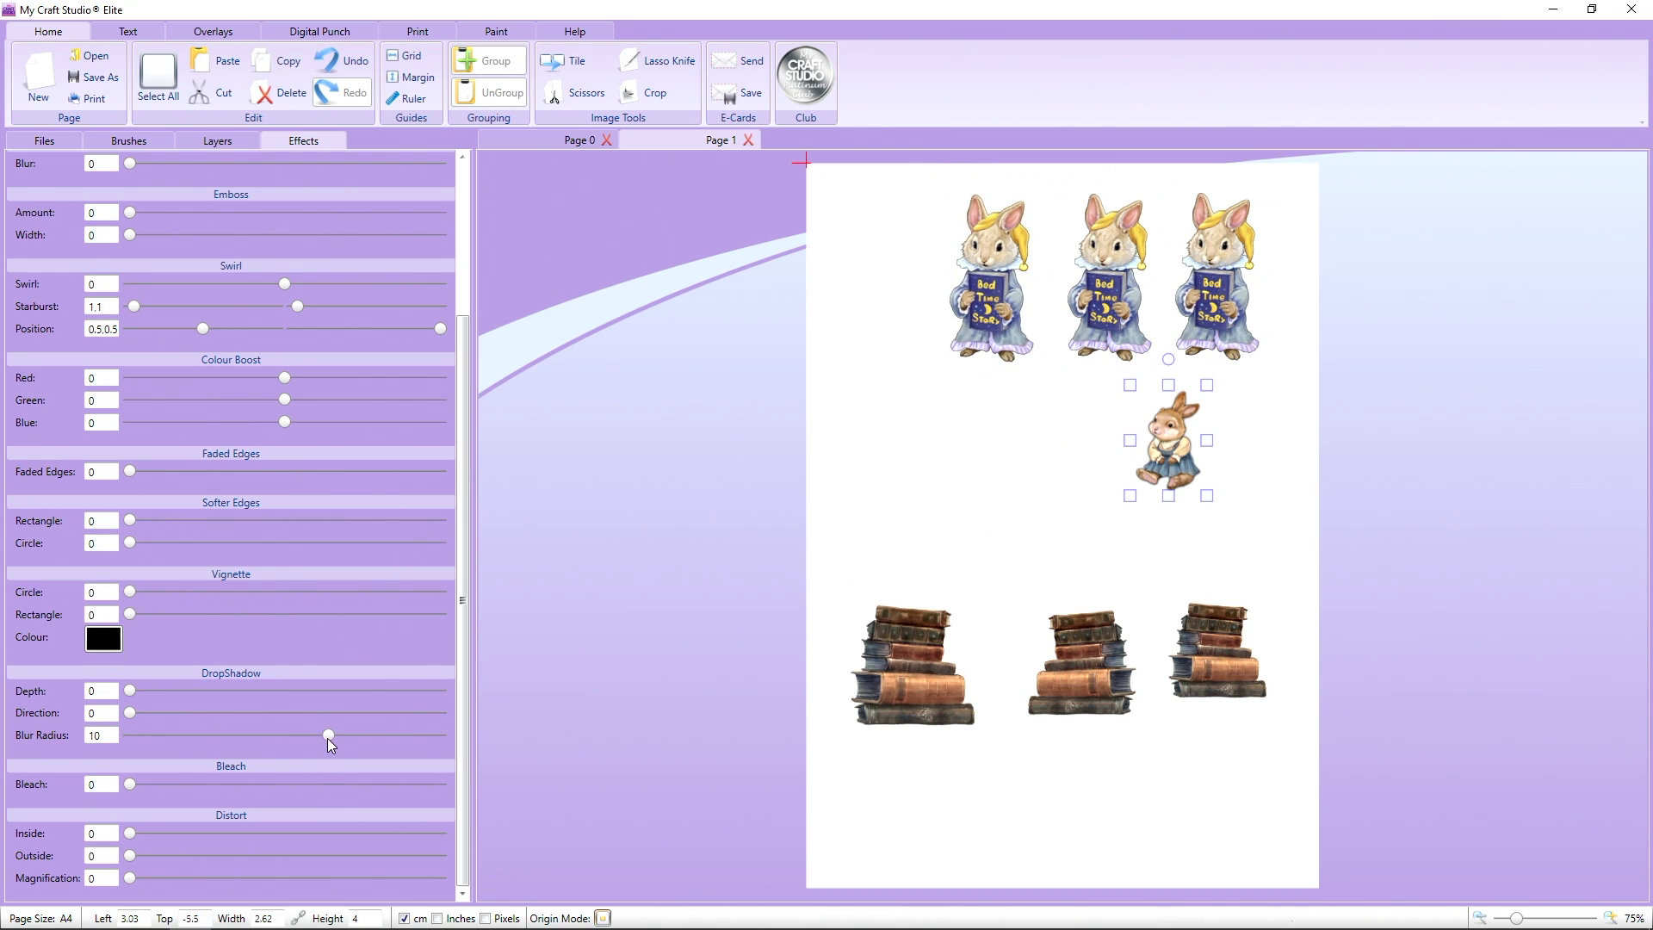
{"action": "left_click_drag", "start_coordinate": [328, 736], "coordinate": [4, 730]}
{"action": "right_click", "coordinate": [1163, 447]}
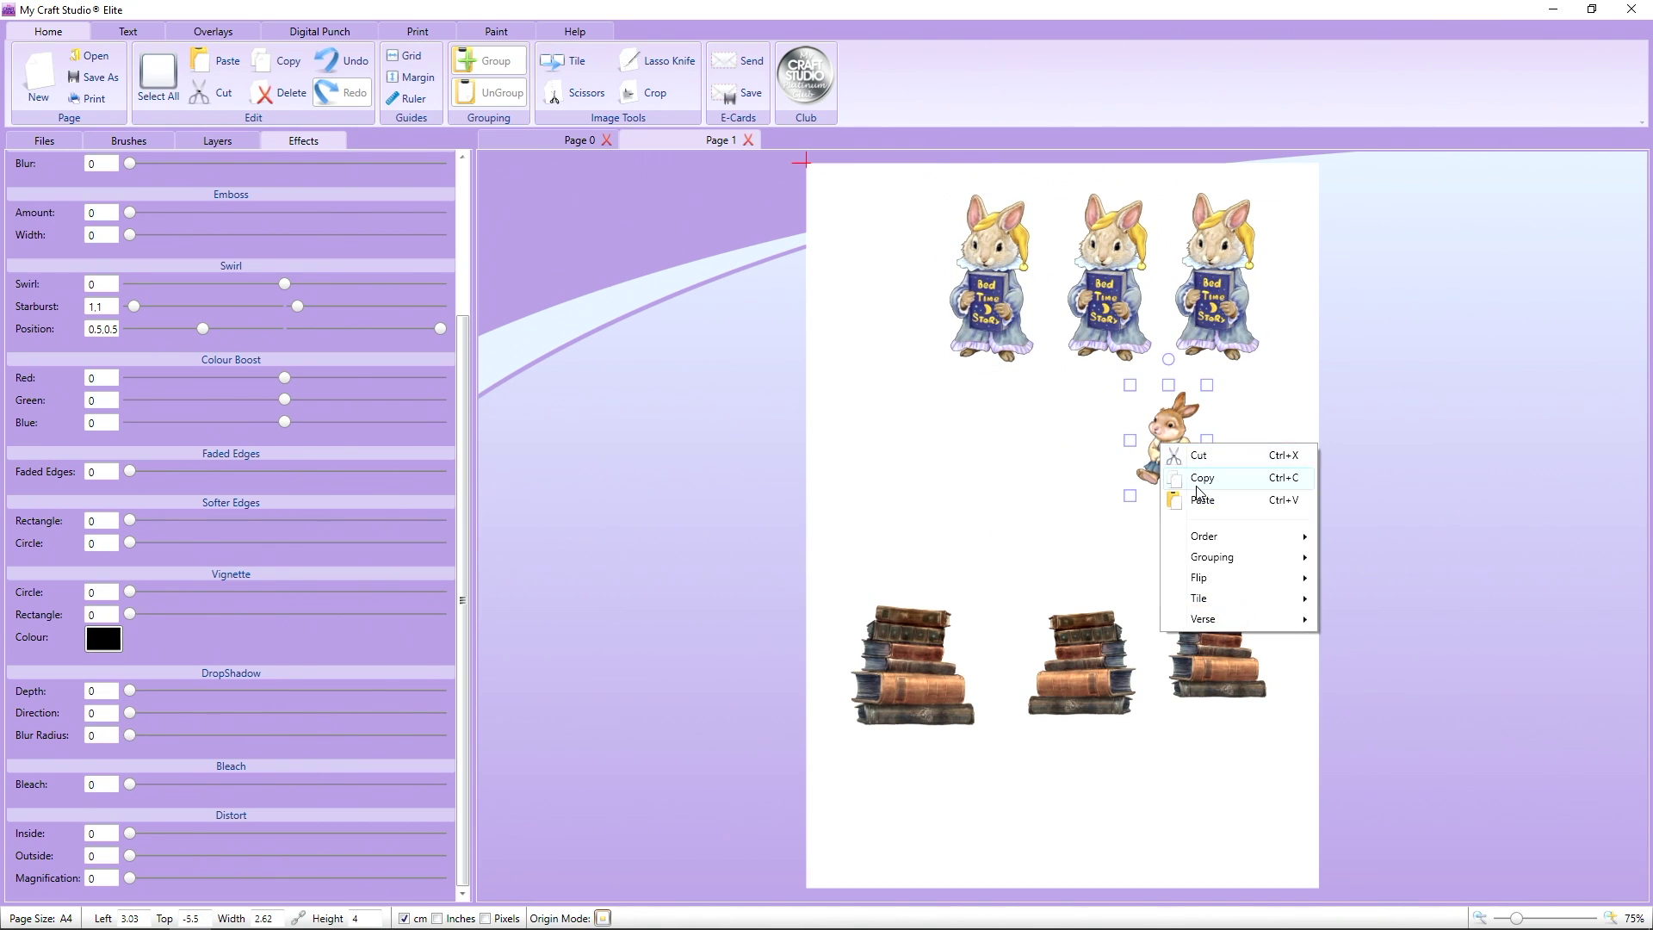
{"action": "left_click", "coordinate": [1165, 449]}
{"action": "right_click", "coordinate": [1173, 457]}
{"action": "left_click", "coordinate": [1213, 514]}
{"action": "left_click_drag", "start_coordinate": [1171, 448], "coordinate": [995, 476]}
{"action": "right_click", "coordinate": [1092, 465]}
{"action": "left_click", "coordinate": [1135, 520]}
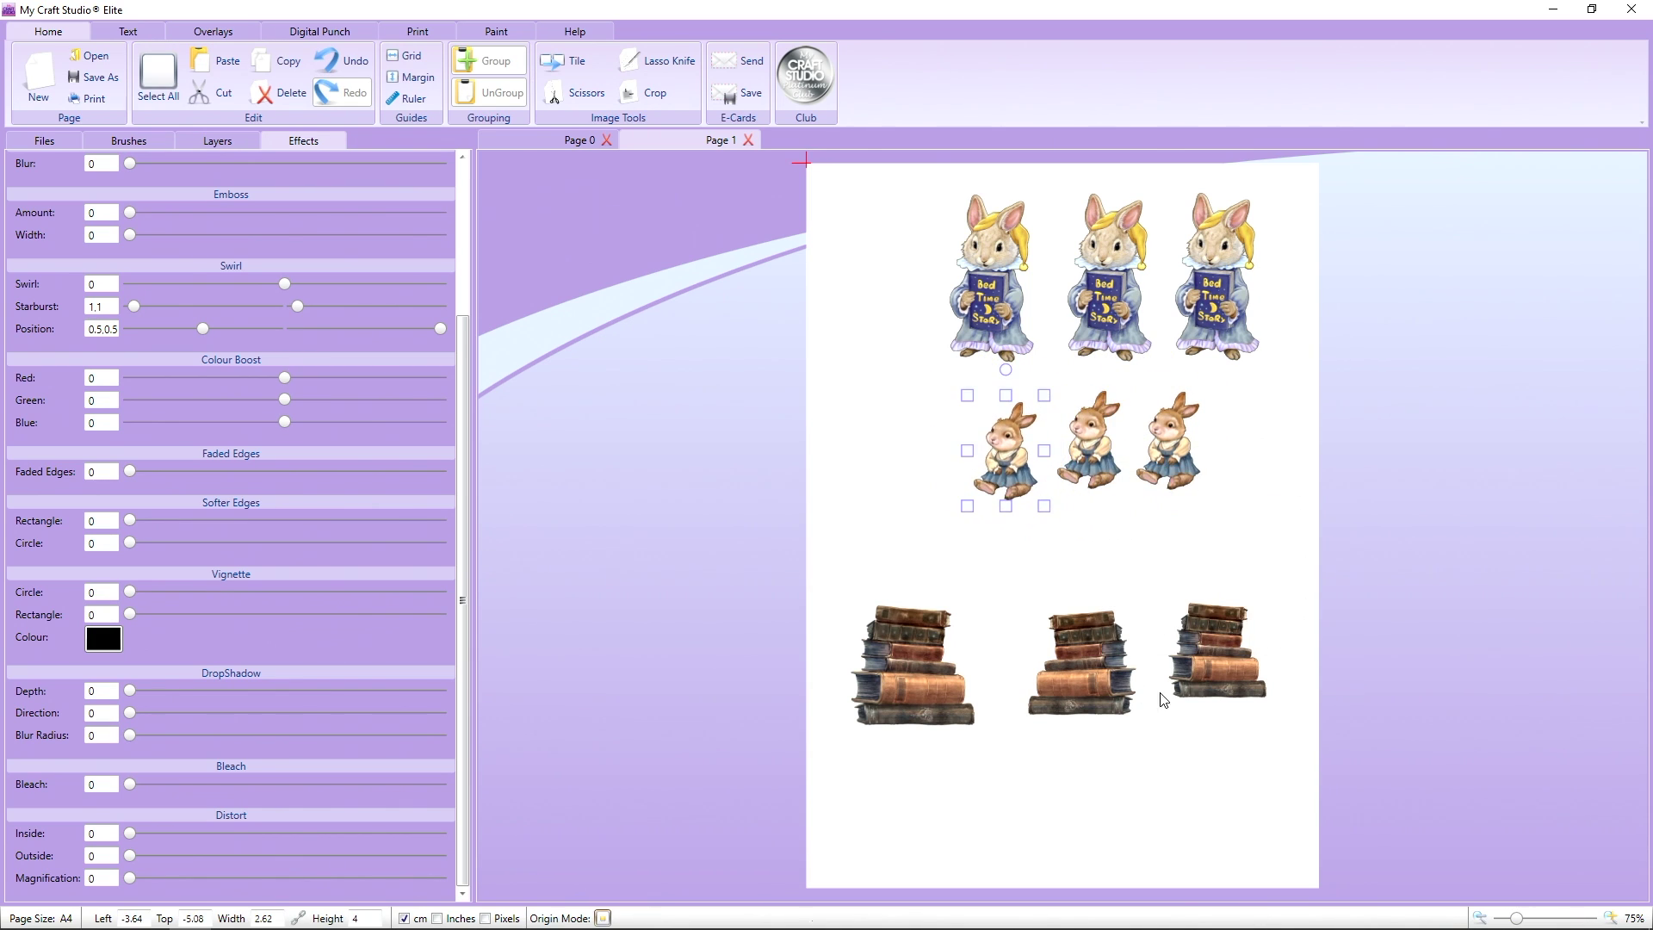
- Move the middle and left book stacks up so they sit just beneath the row of Carrot rabbits
{"action": "left_click_drag", "start_coordinate": [1211, 673], "coordinate": [1212, 690]}
{"action": "left_click_drag", "start_coordinate": [1104, 680], "coordinate": [1106, 613]}
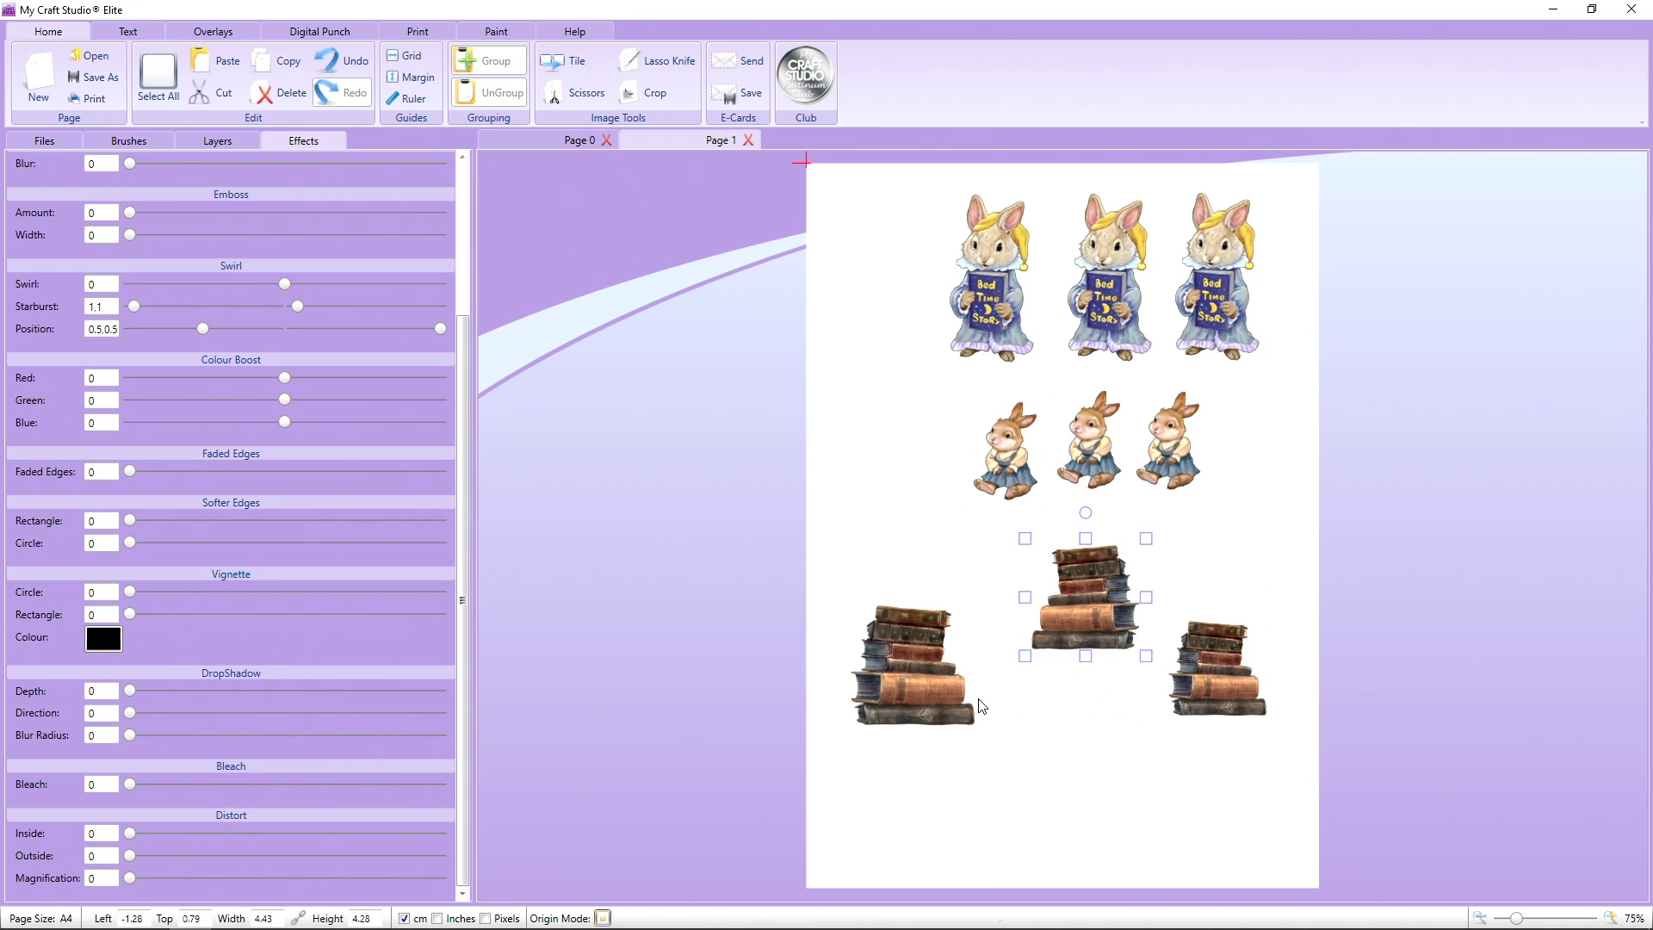
{"action": "left_click_drag", "start_coordinate": [928, 702], "coordinate": [933, 629]}
- Duplicate the left book stack and place the copy directly below the original
{"action": "right_click", "coordinate": [934, 627]}
{"action": "left_click", "coordinate": [970, 661]}
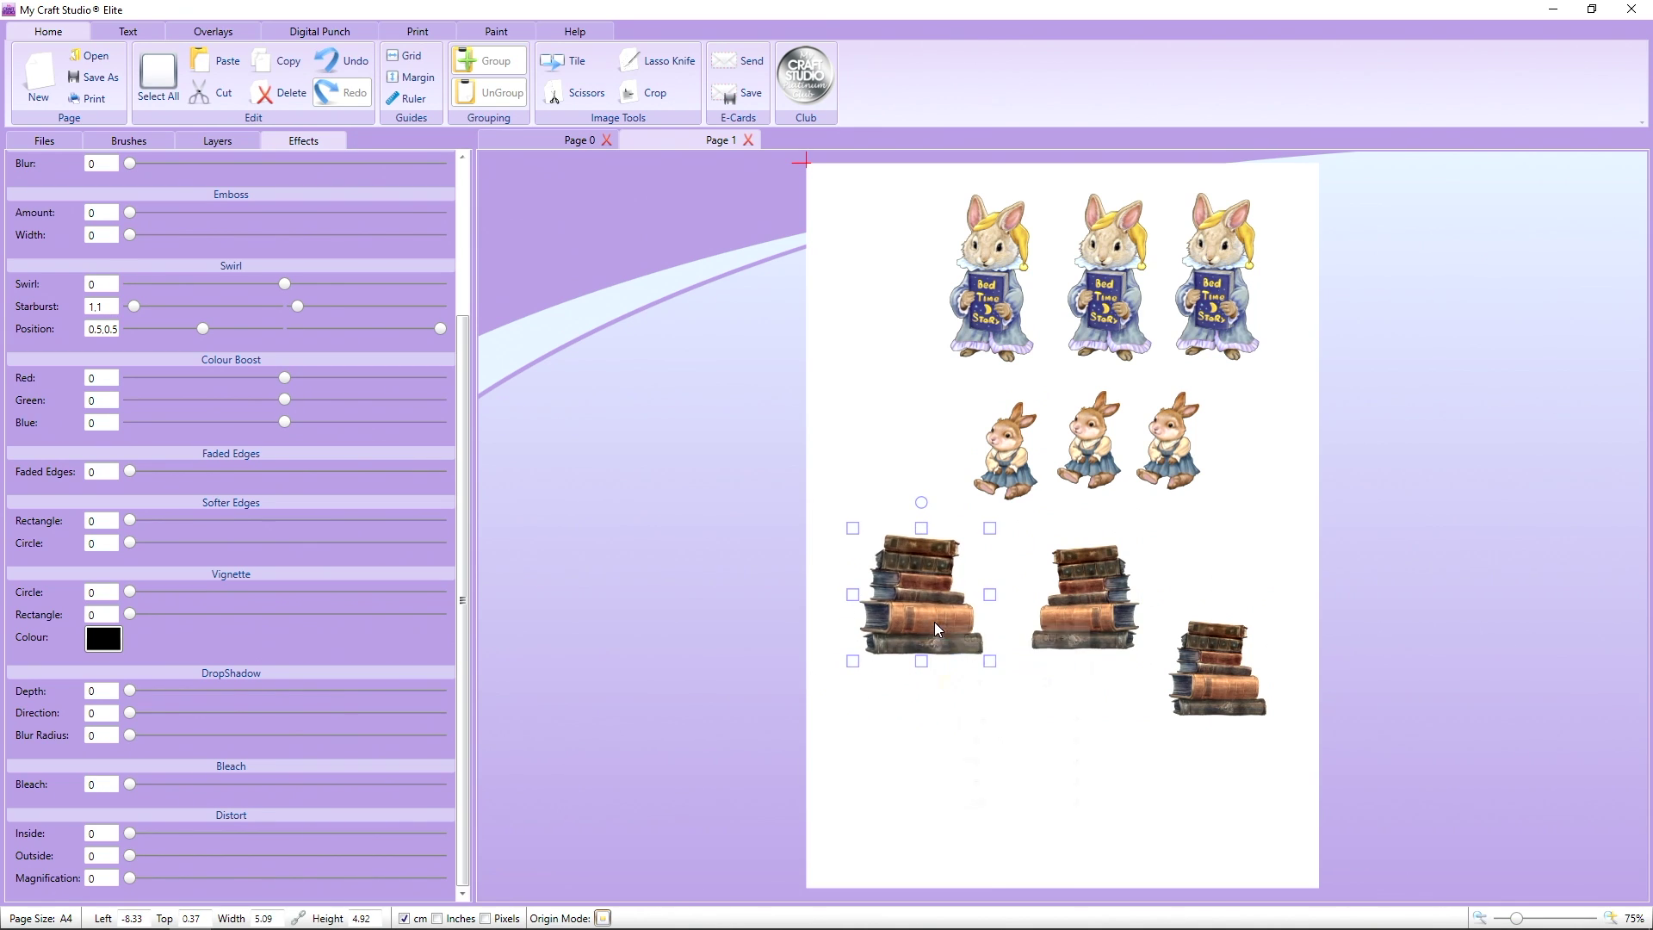
{"action": "right_click", "coordinate": [915, 603]}
{"action": "left_click", "coordinate": [956, 665]}
{"action": "left_click_drag", "start_coordinate": [911, 733], "coordinate": [928, 764]}
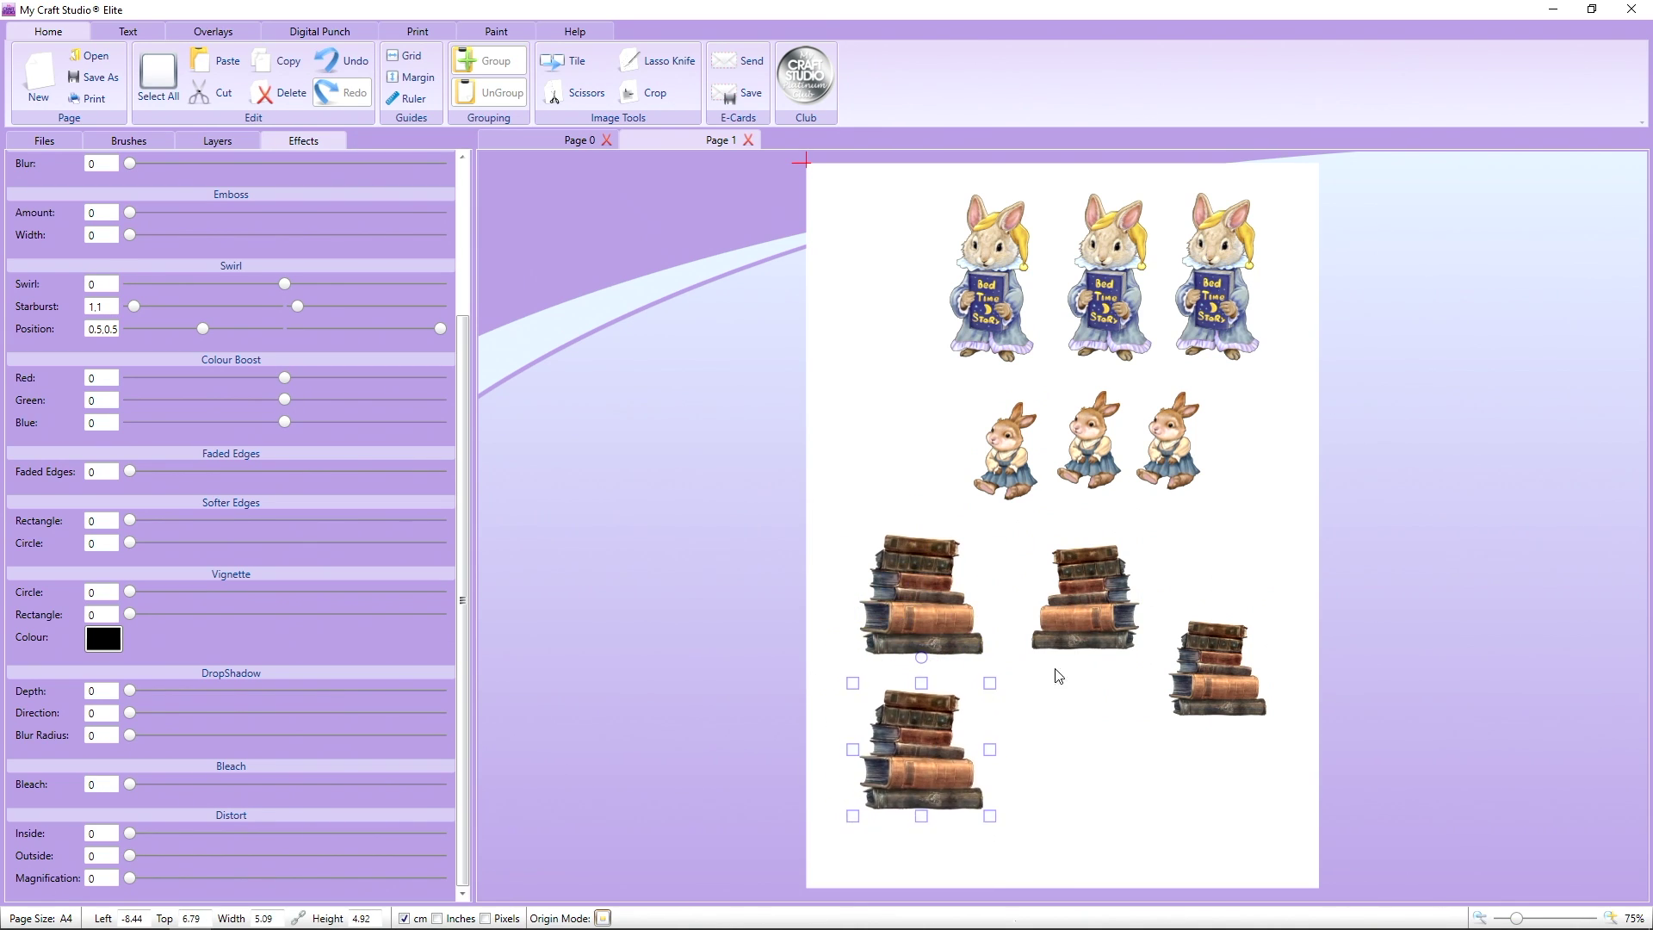
{"action": "left_click", "coordinate": [1056, 675]}
- Duplicate the middle book stack and place the copy below it, level with the lower-left stack
{"action": "left_click", "coordinate": [1087, 613]}
{"action": "right_click", "coordinate": [1082, 608]}
{"action": "left_click", "coordinate": [1115, 650]}
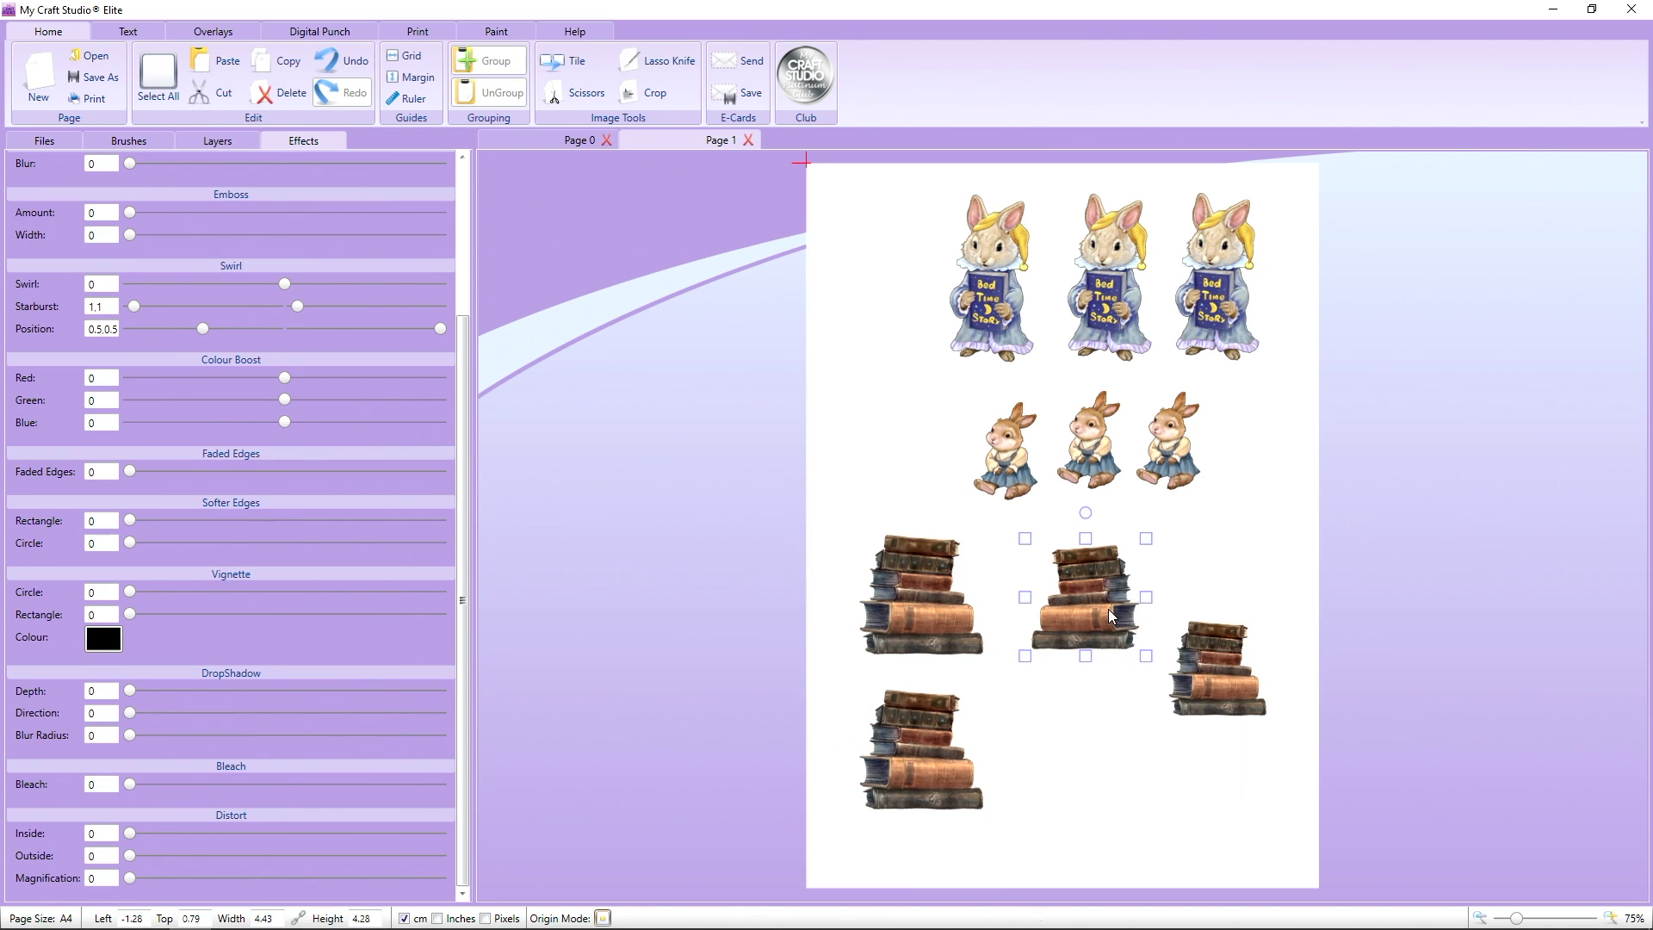
{"action": "right_click", "coordinate": [1108, 607]}
{"action": "left_click", "coordinate": [1141, 668]}
{"action": "left_click_drag", "start_coordinate": [1110, 607], "coordinate": [1086, 762]}
- Raise the right book stack level with the upper row and place a duplicate of it in the lower row
{"action": "left_click", "coordinate": [1217, 668]}
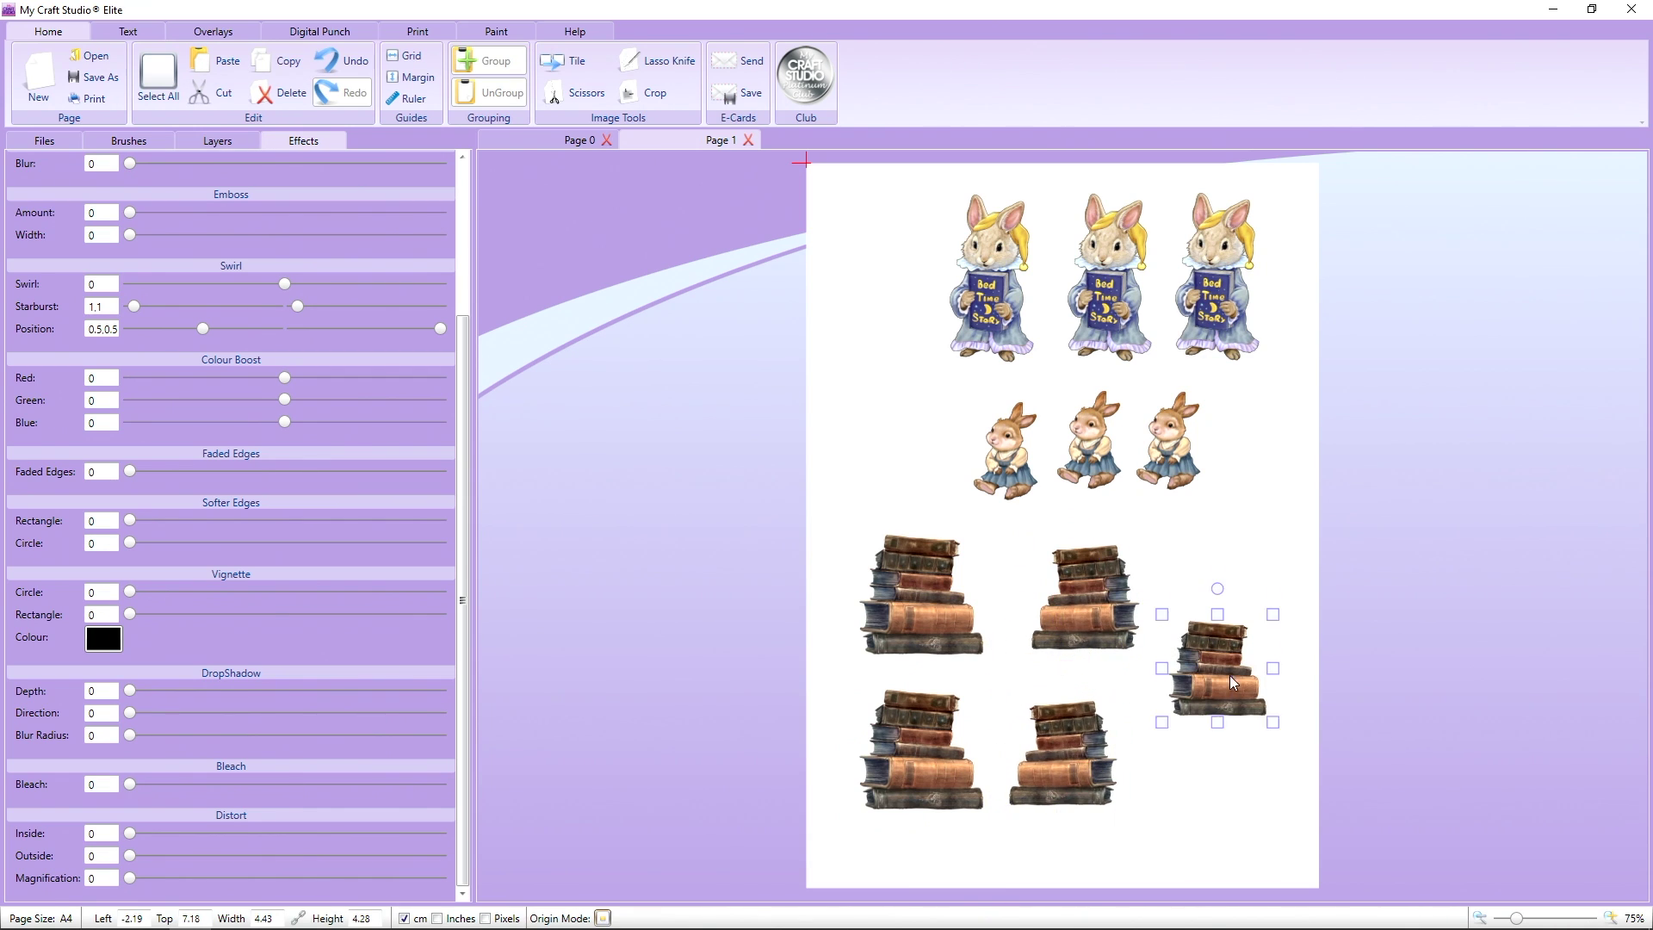
{"action": "left_click_drag", "start_coordinate": [1216, 667], "coordinate": [1224, 595]}
{"action": "right_click", "coordinate": [1236, 630]}
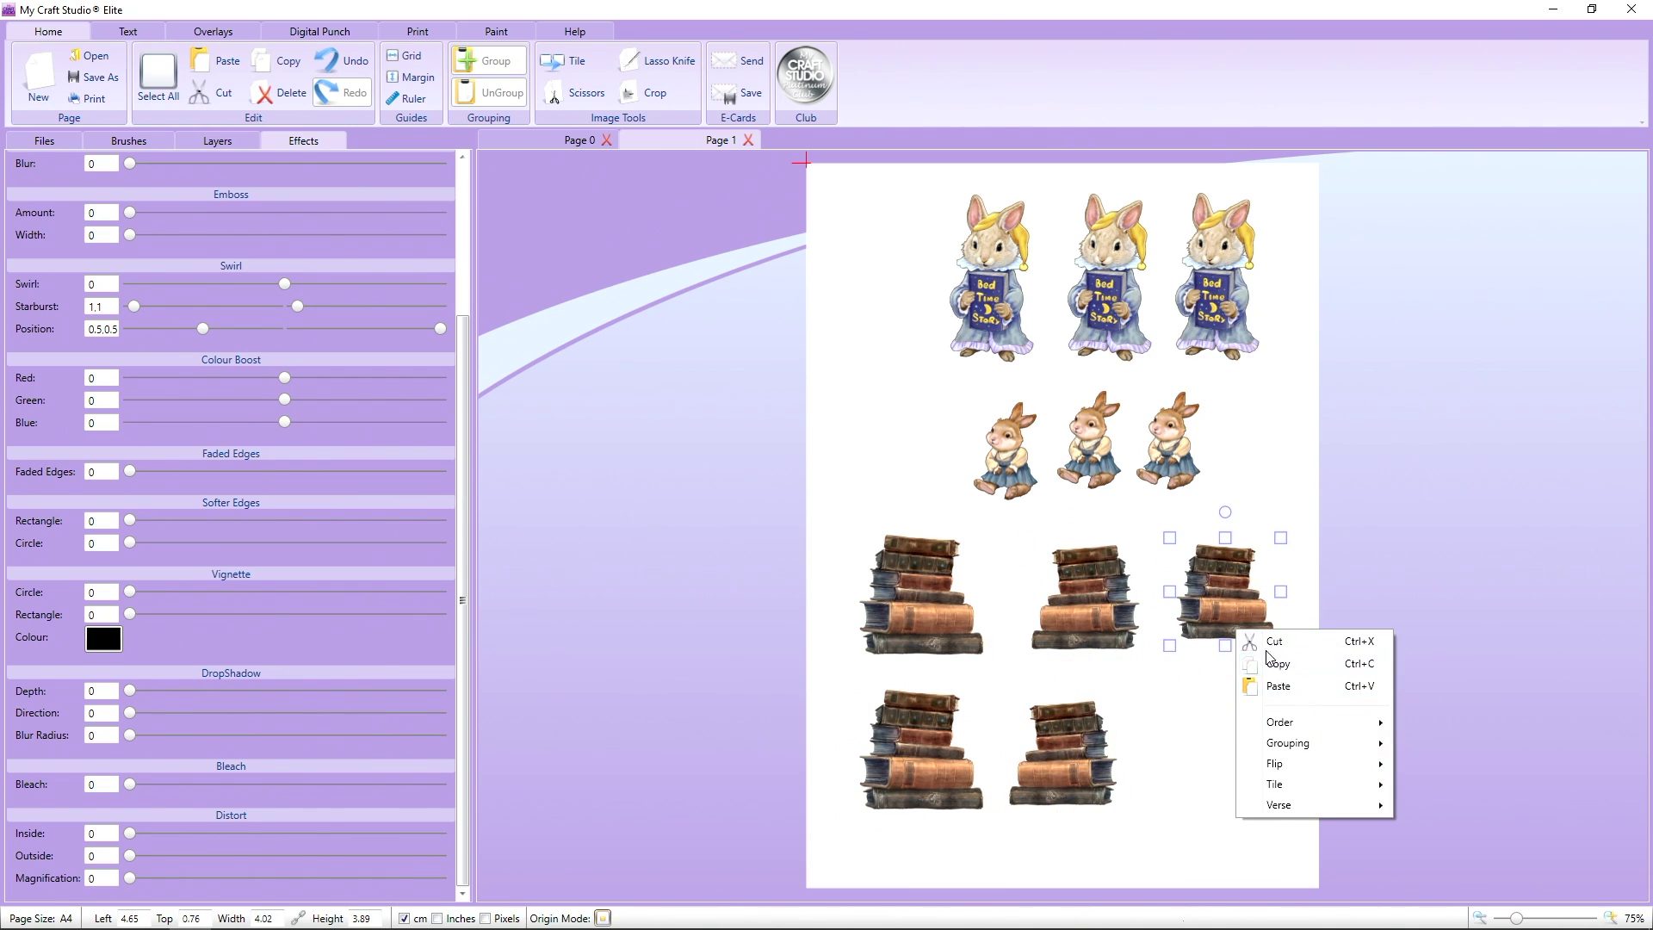
{"action": "left_click", "coordinate": [1277, 663]}
{"action": "right_click", "coordinate": [1239, 616]}
{"action": "left_click", "coordinate": [1272, 670]}
{"action": "left_click_drag", "start_coordinate": [1236, 736], "coordinate": [1235, 789]}
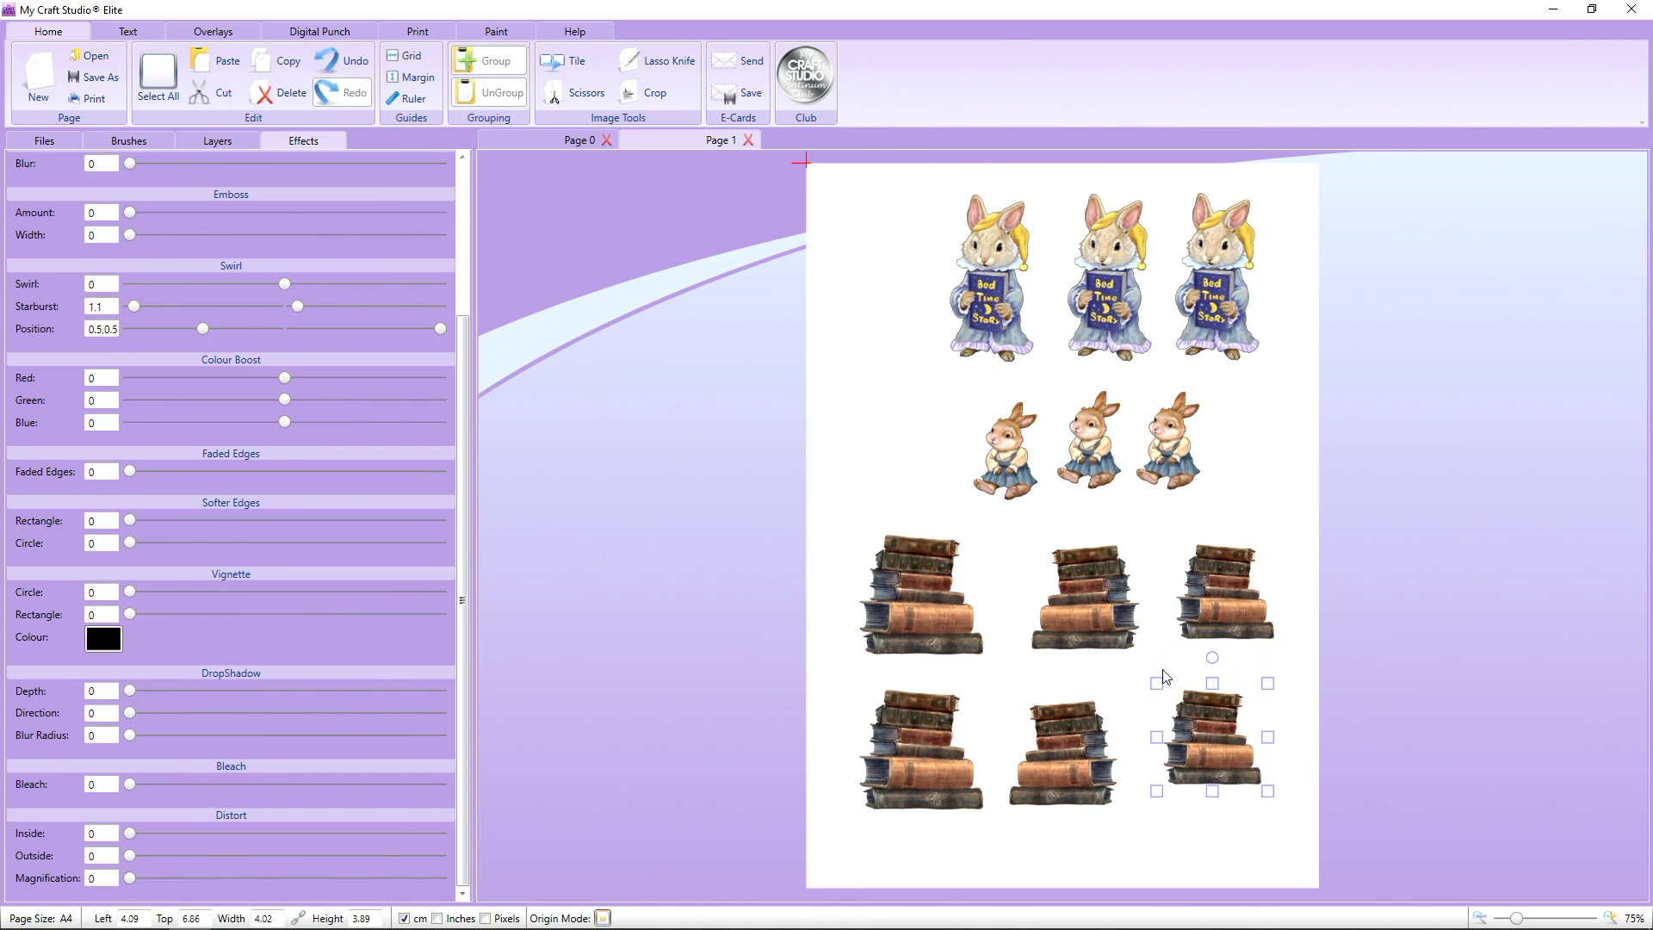
- Delete the group of duplicates lying beside the bedroom scene on Page 0
{"action": "left_click", "coordinate": [534, 140]}
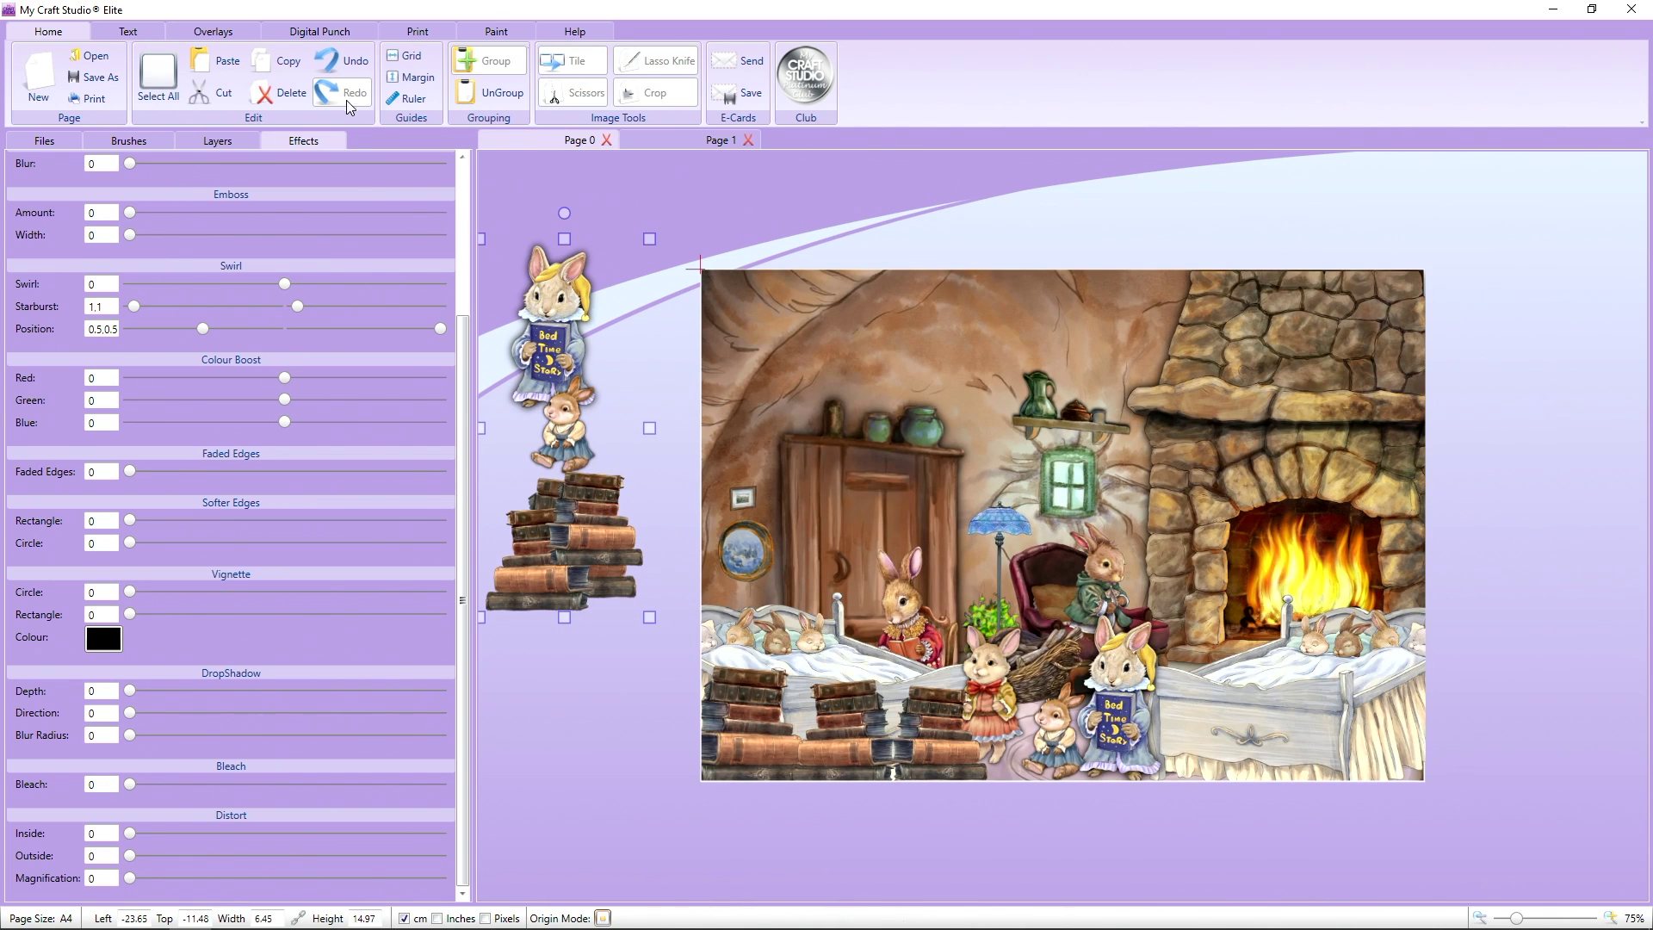
{"action": "left_click", "coordinate": [280, 92]}
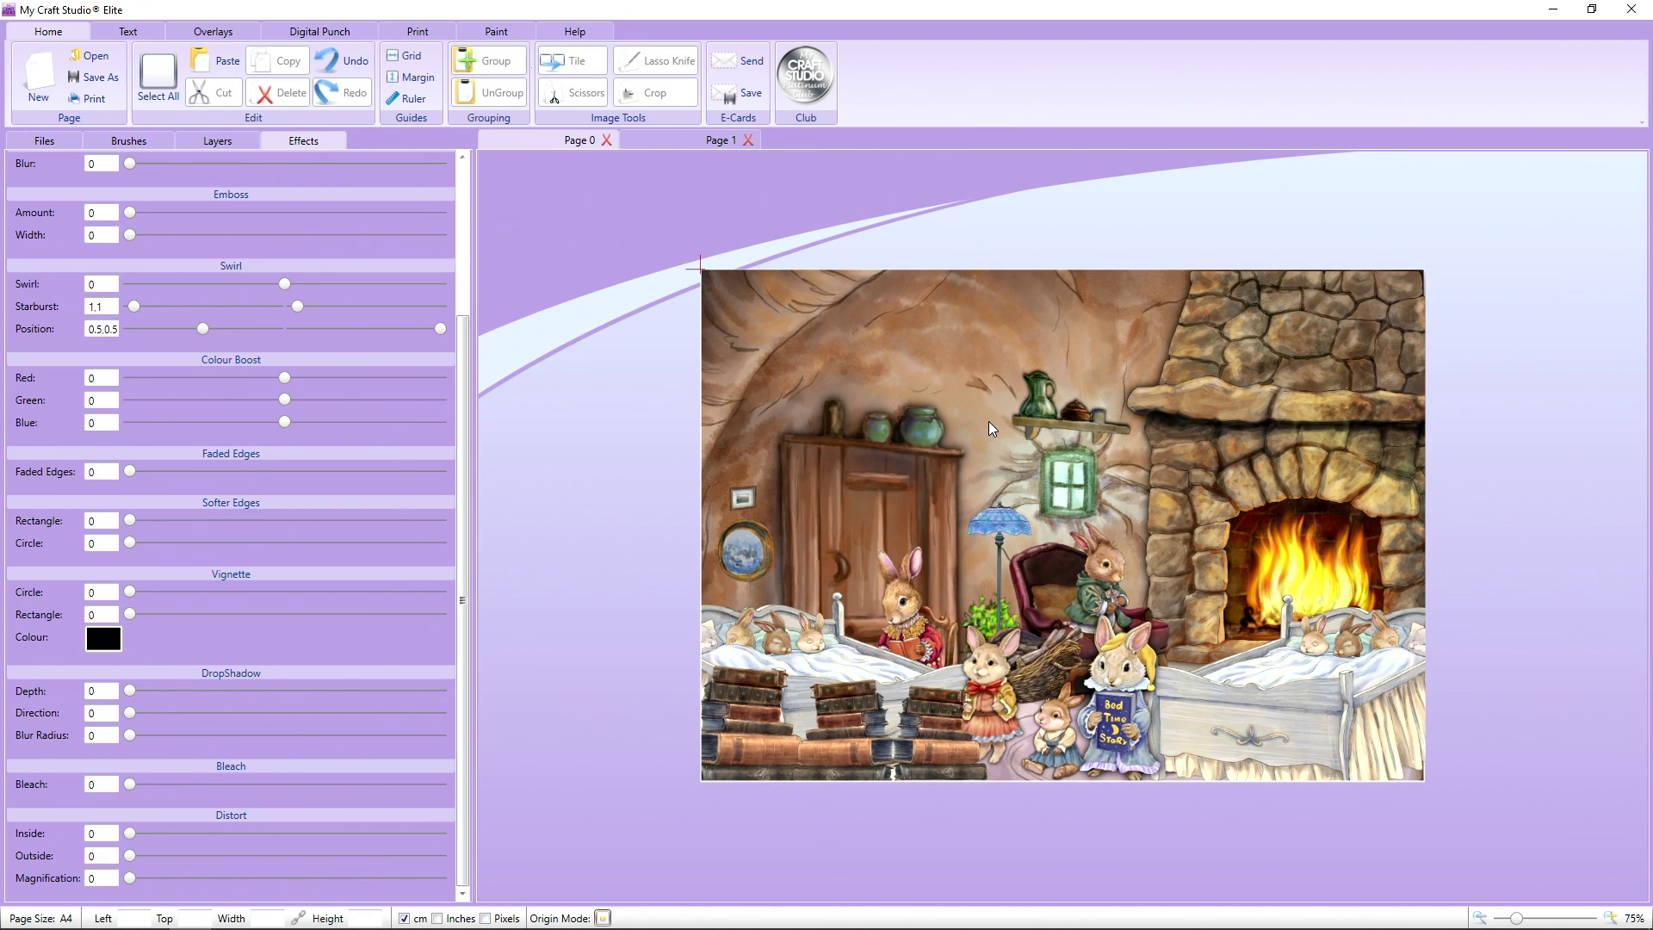
- Try moving the grouped bedroom scene and scaling it to about 15.2 by 10.7 cm, undoing each change
{"action": "left_click_drag", "start_coordinate": [1243, 500], "coordinate": [1302, 536]}
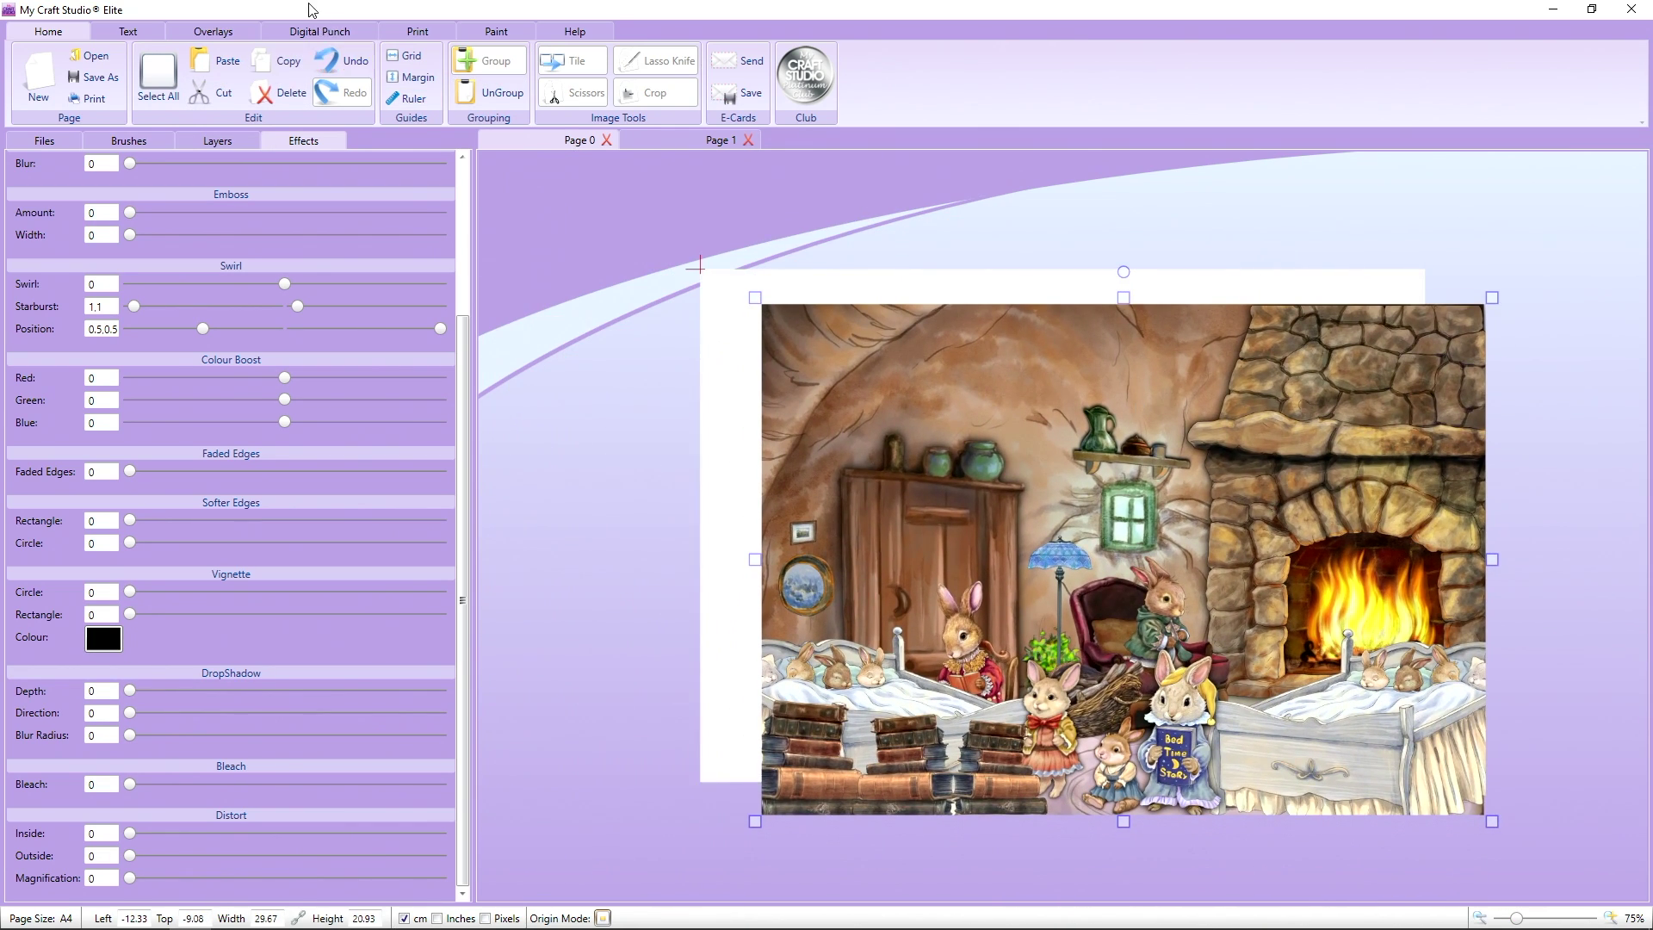
{"action": "left_click", "coordinate": [345, 62]}
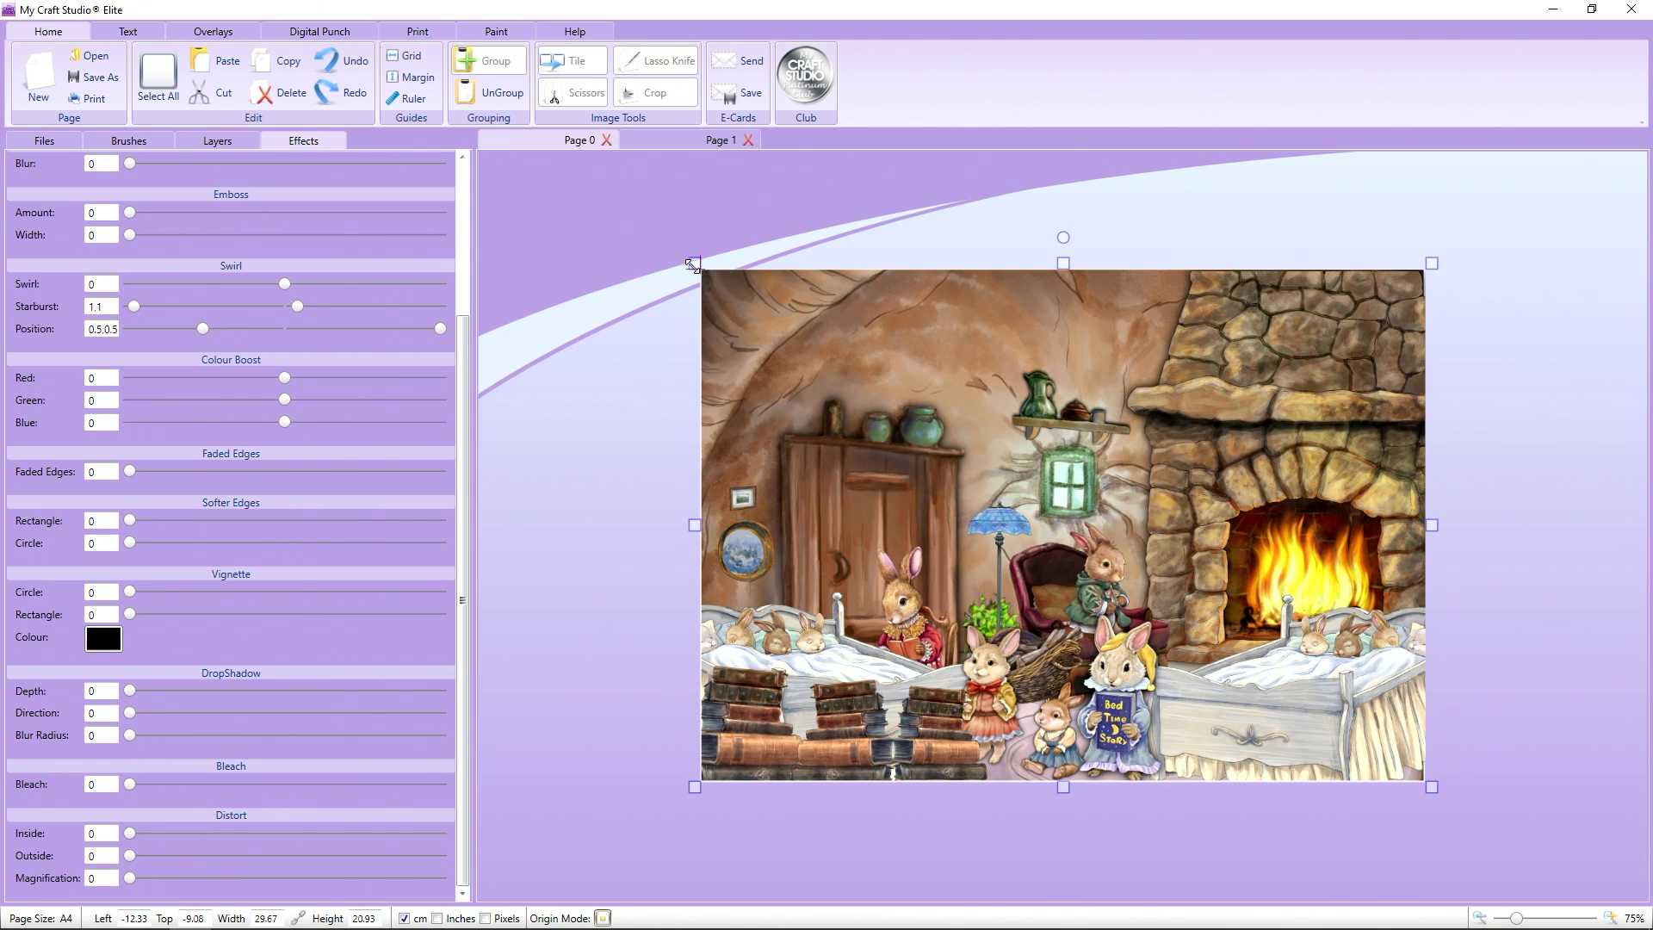
{"action": "left_click_drag", "start_coordinate": [695, 262], "coordinate": [1048, 513]}
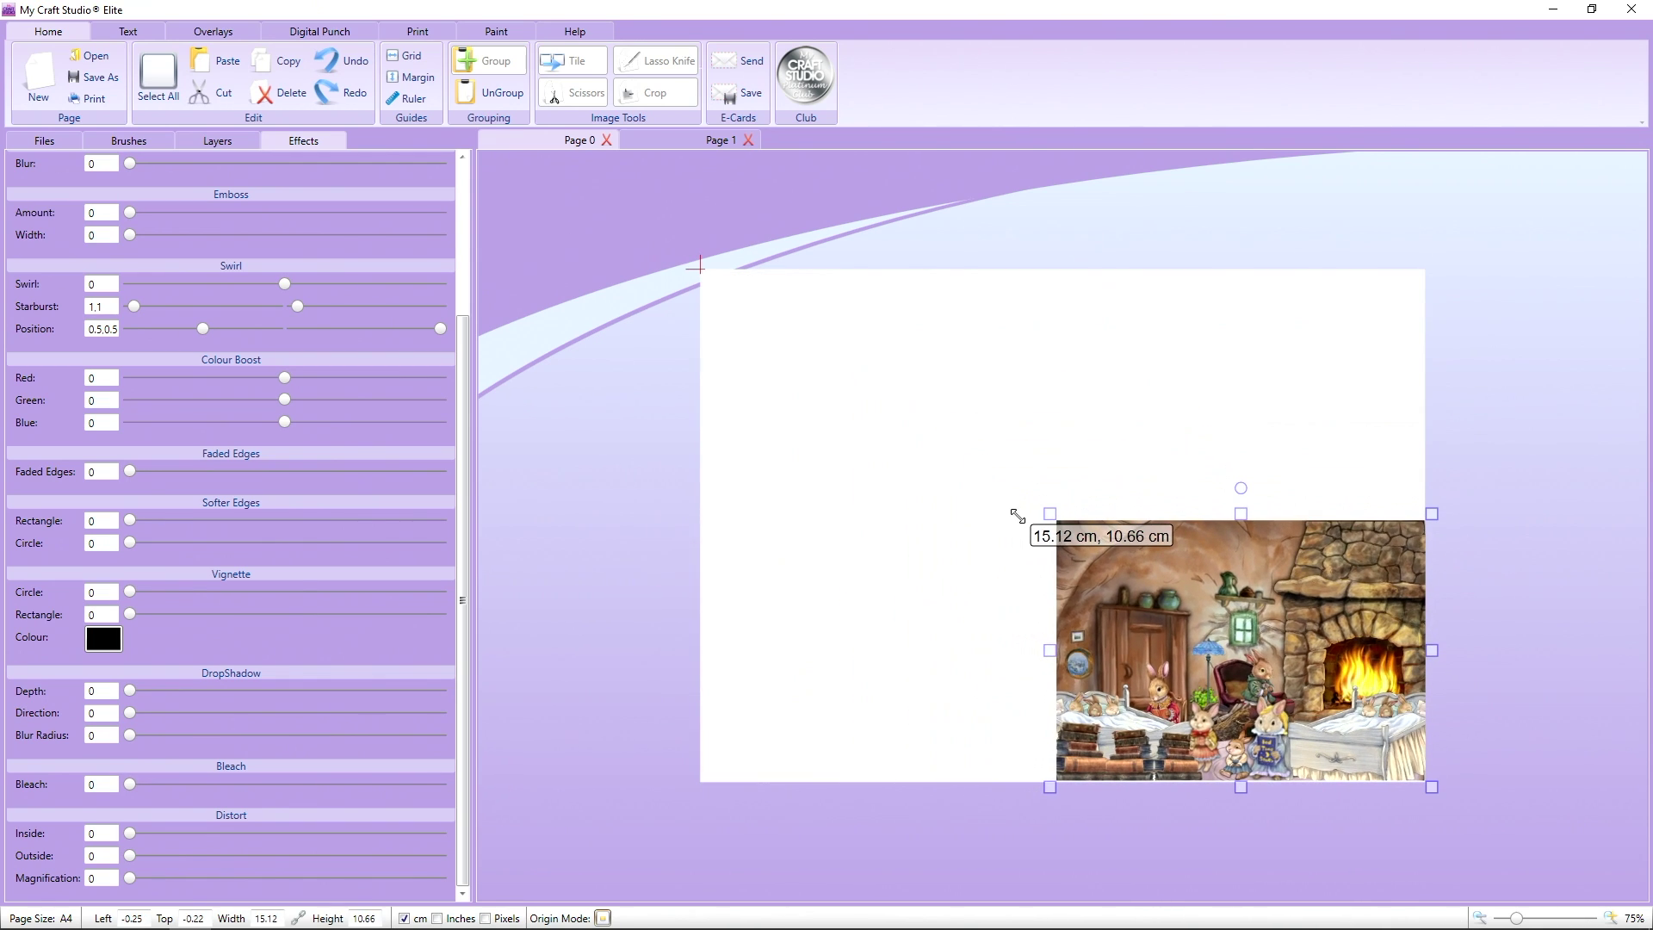
{"action": "left_click", "coordinate": [343, 62]}
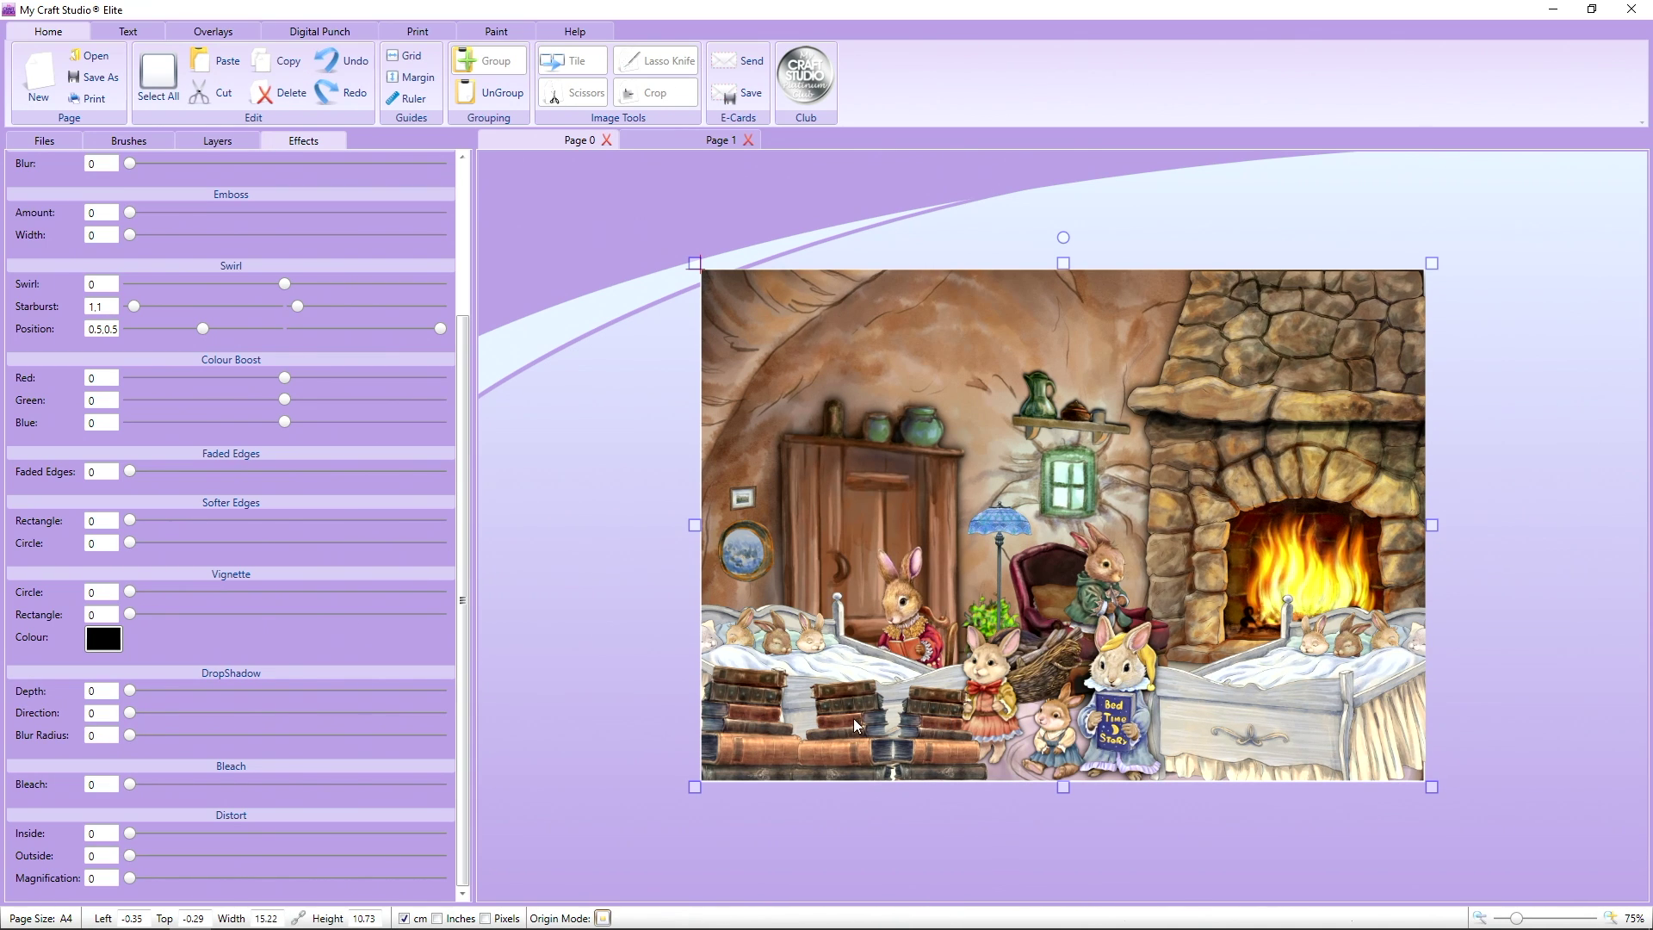
- Select all the rabbits and book stacks on Page 1 and group them
{"action": "left_click", "coordinate": [669, 143]}
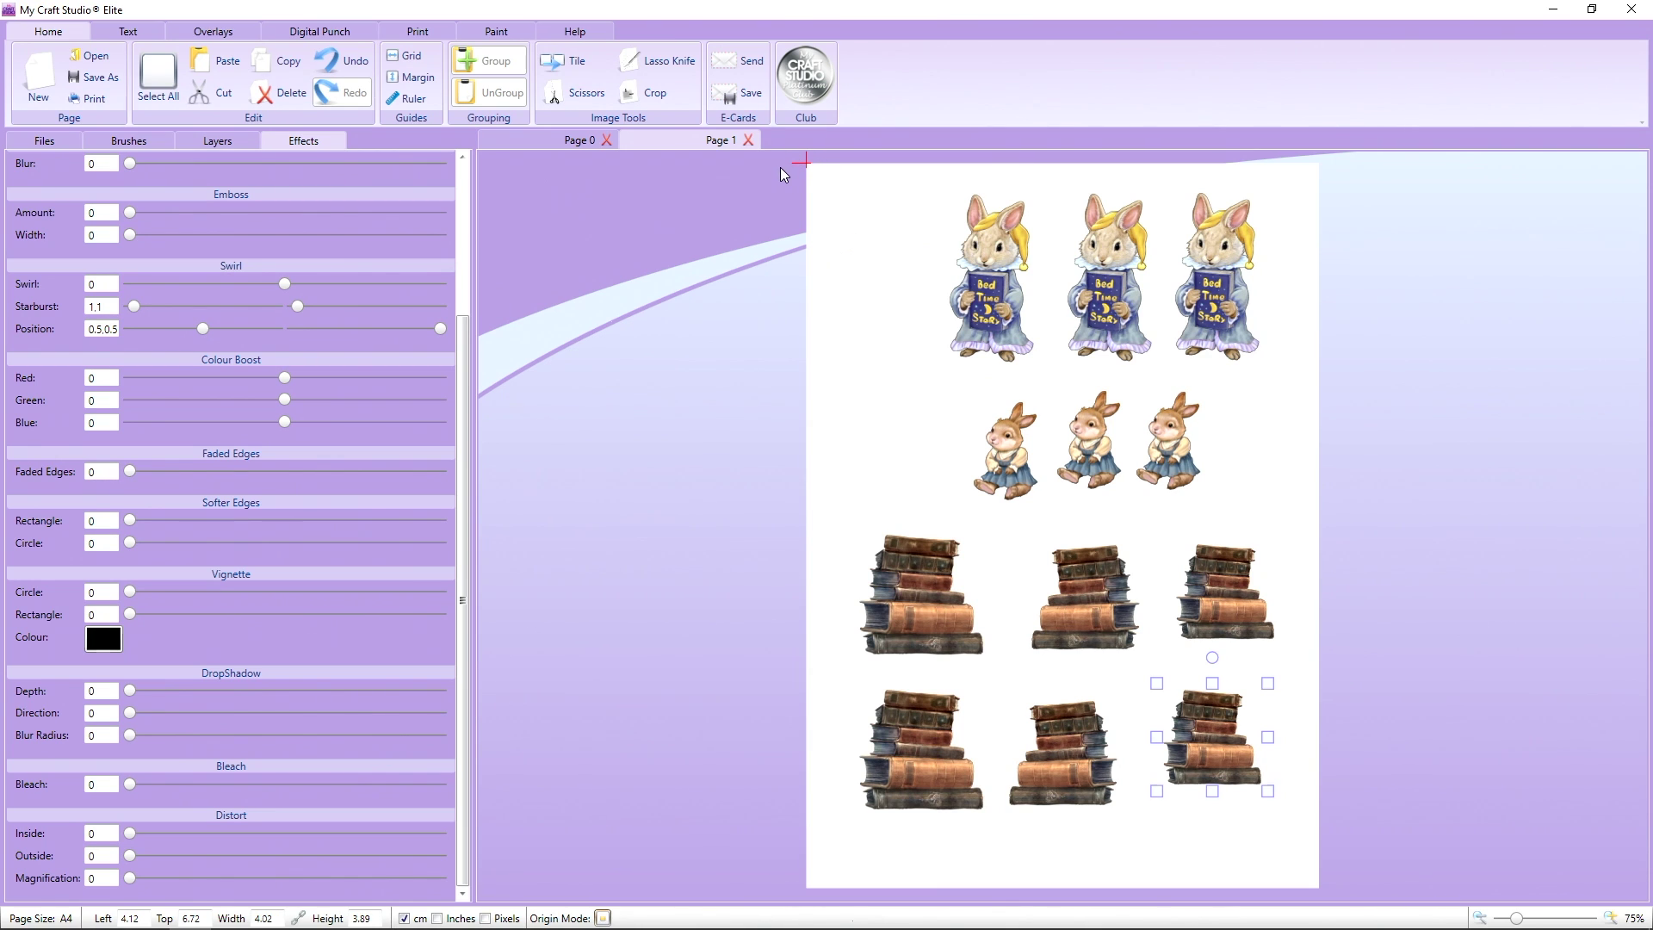
{"action": "left_click_drag", "start_coordinate": [783, 175], "coordinate": [1407, 863]}
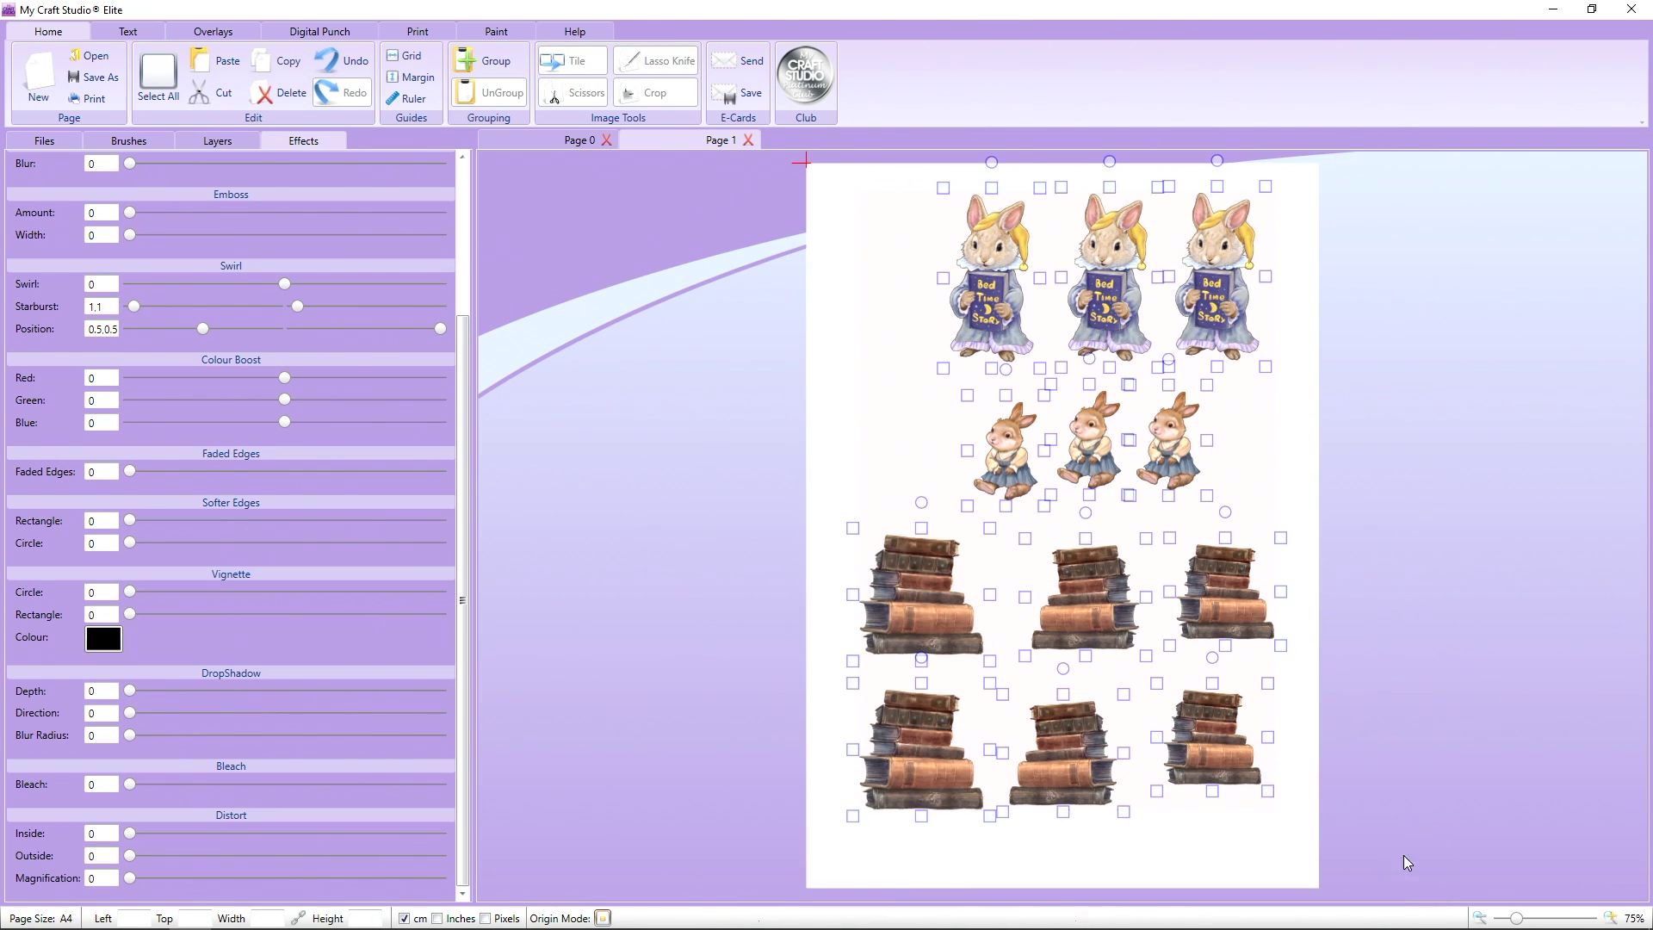
{"action": "left_click", "coordinate": [488, 62]}
- Try a brightness of -1 on the grouped rabbits and book stacks, and undo it
{"action": "scroll", "coordinate": [373, 191], "scroll_direction": "up", "scroll_amount": 5}
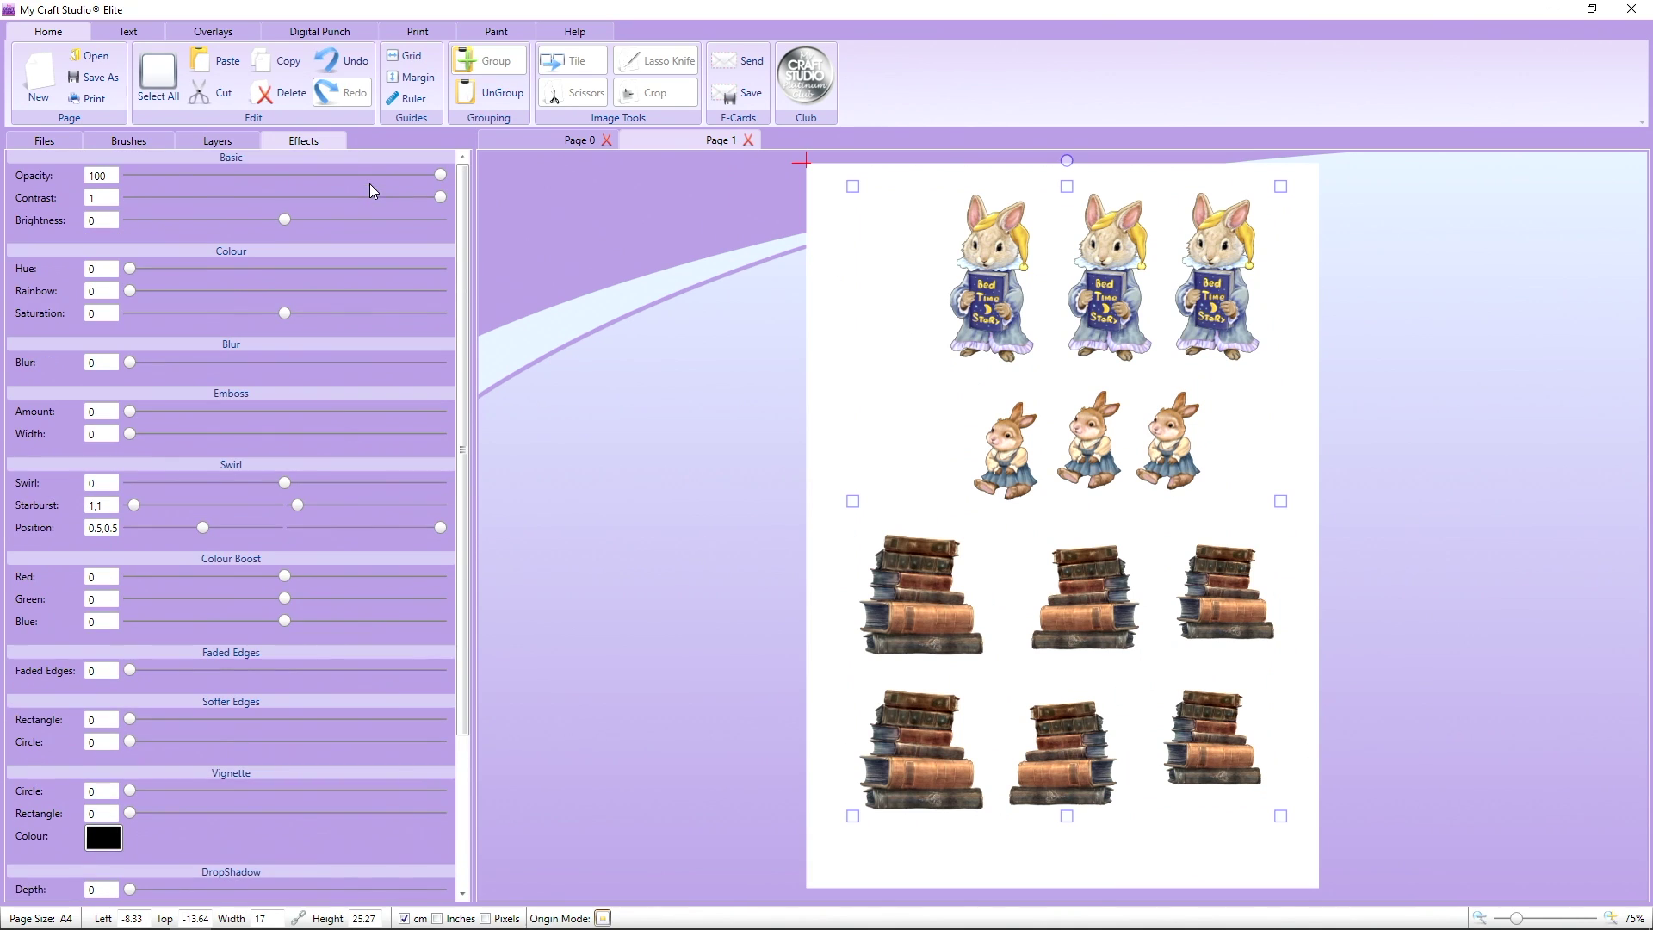
{"action": "left_click", "coordinate": [263, 222]}
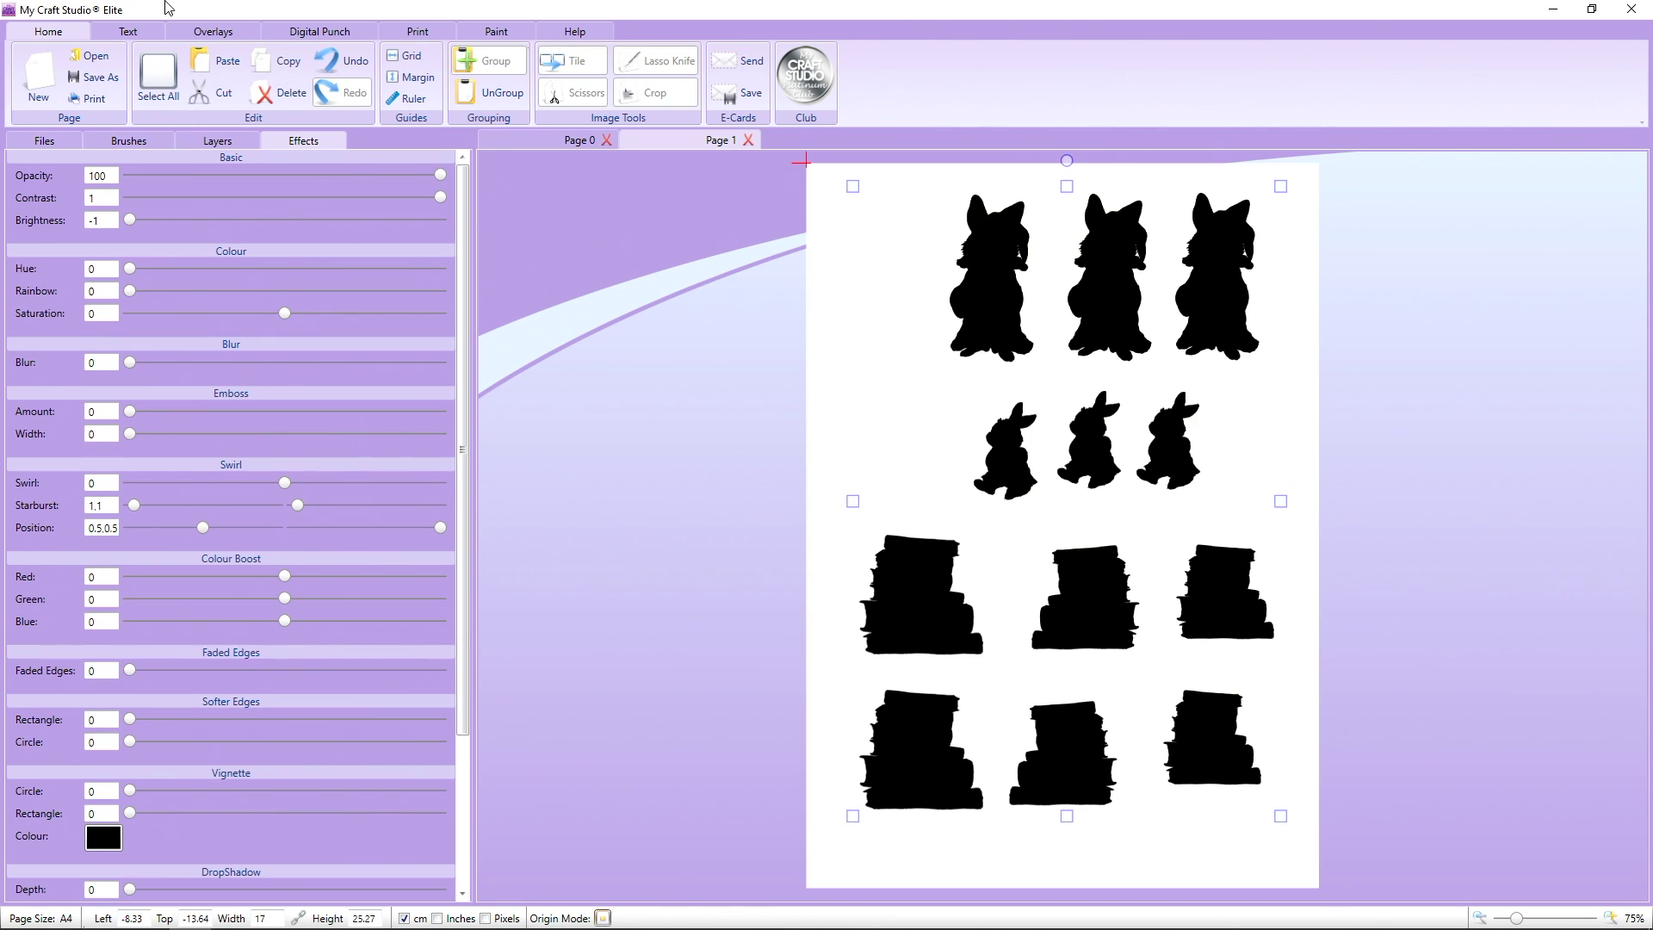
{"action": "left_click", "coordinate": [355, 65]}
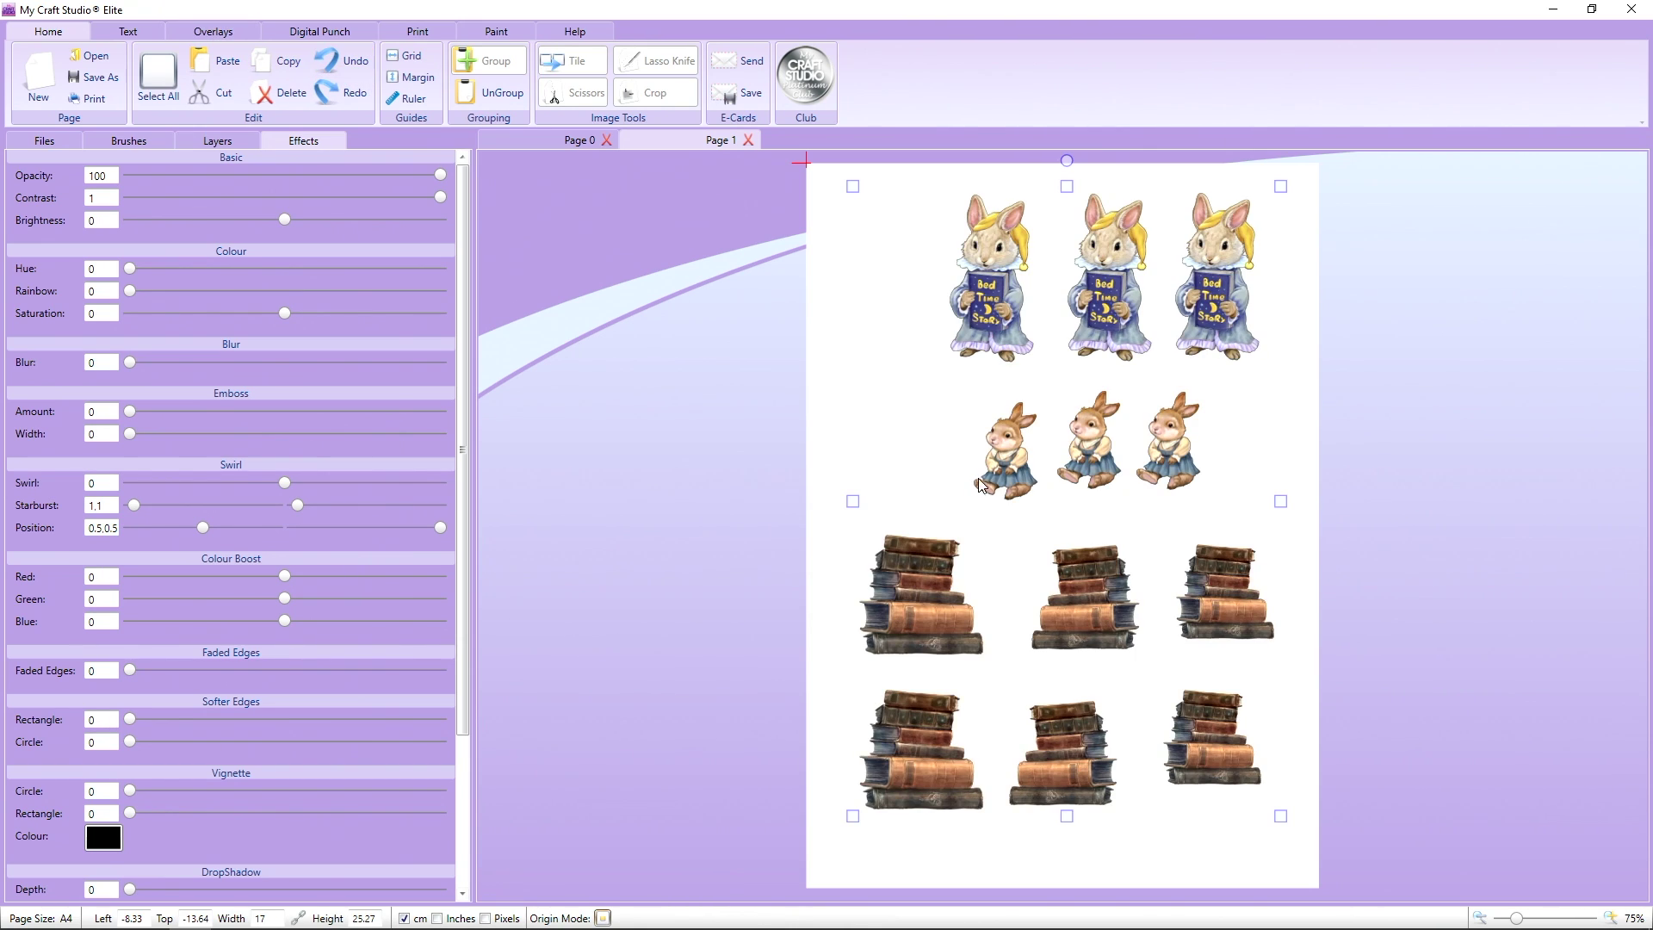